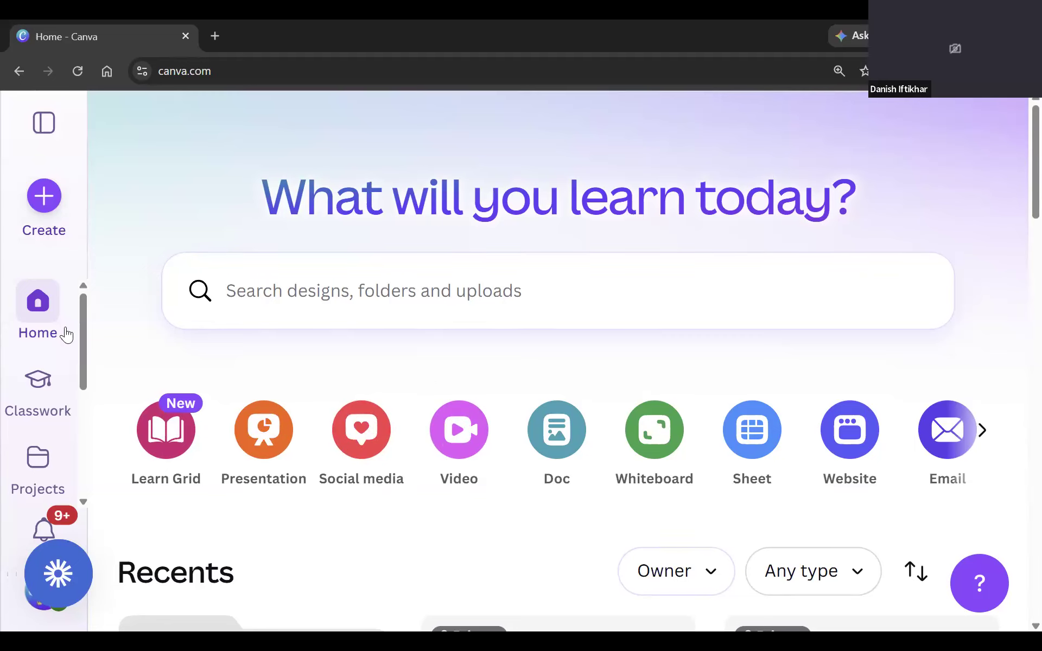
# Open the Templates page from the Canva home page.
pyautogui.scroll(-4, 49, 296)
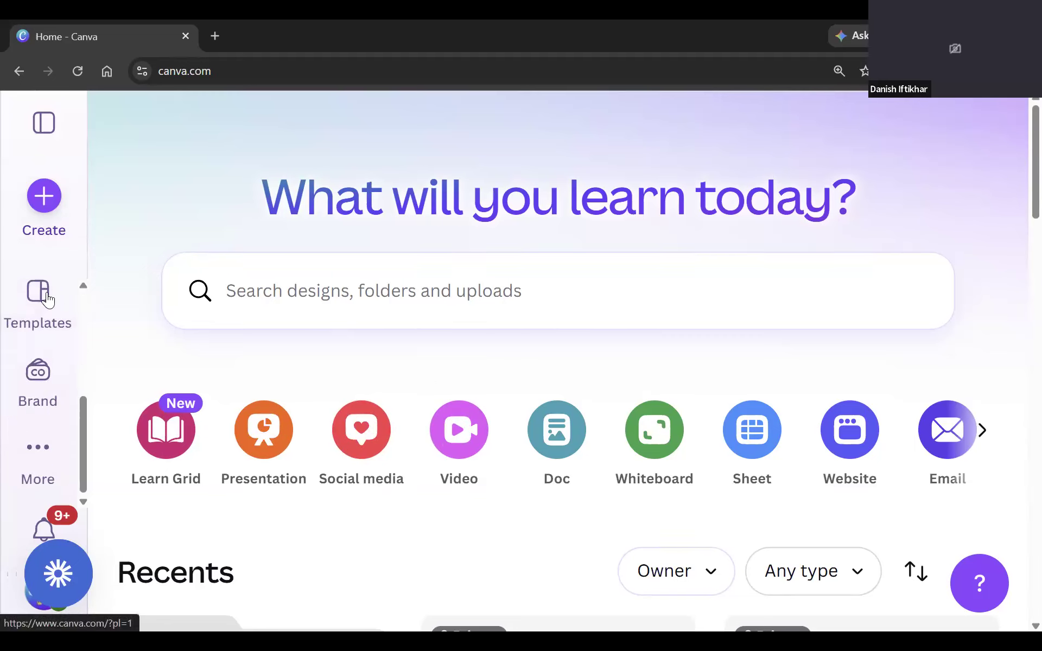
pyautogui.scroll(2, 49, 371)
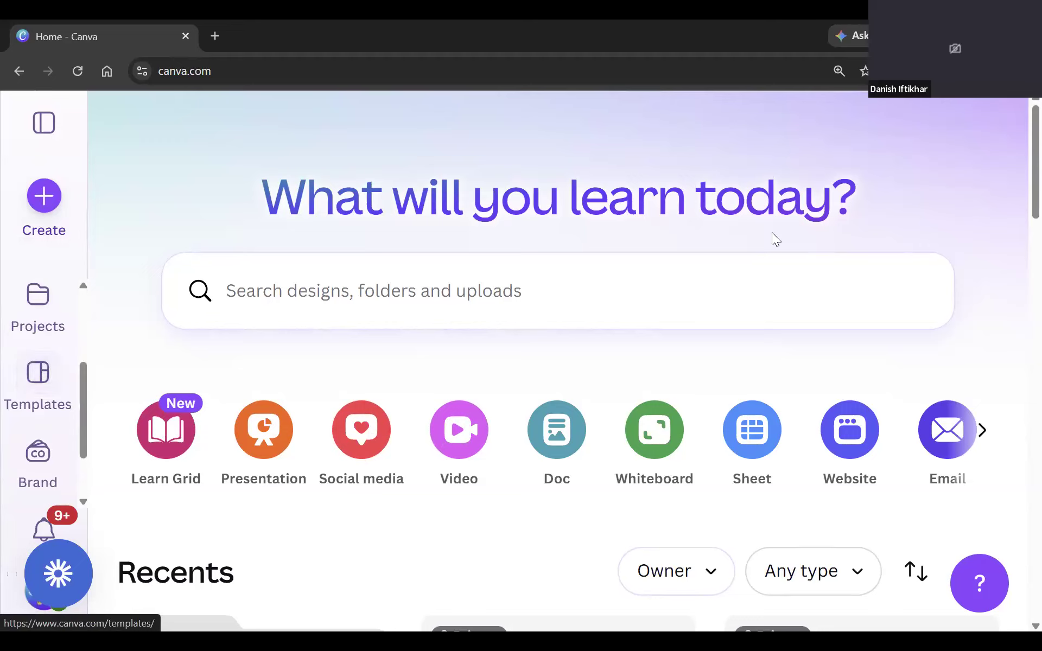
pyautogui.scroll(-2, 47, 396)
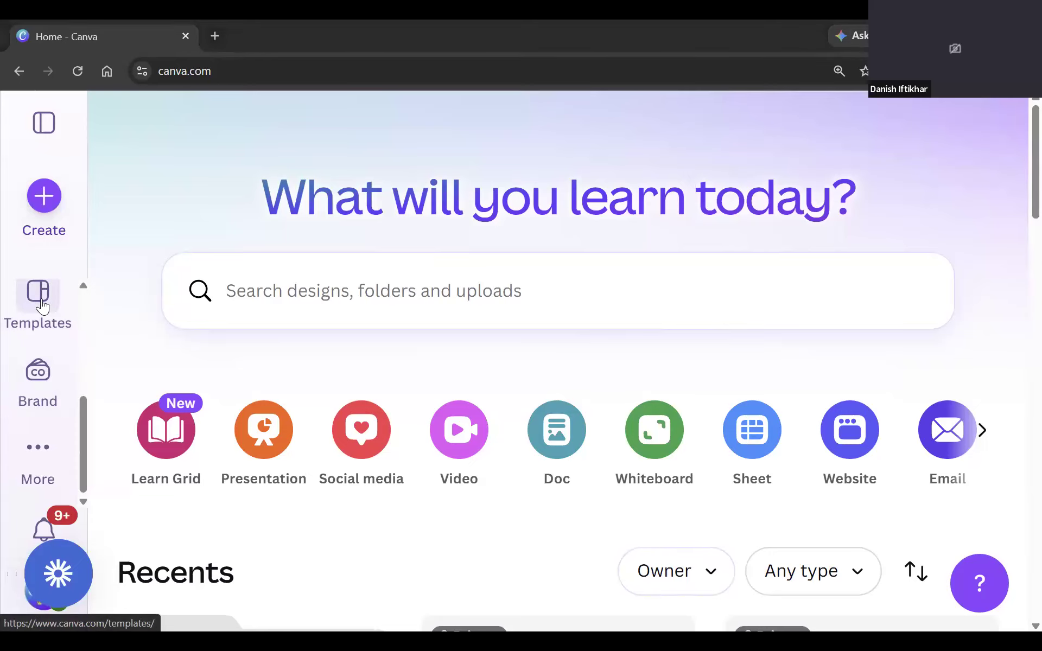
pyautogui.click(43, 307)
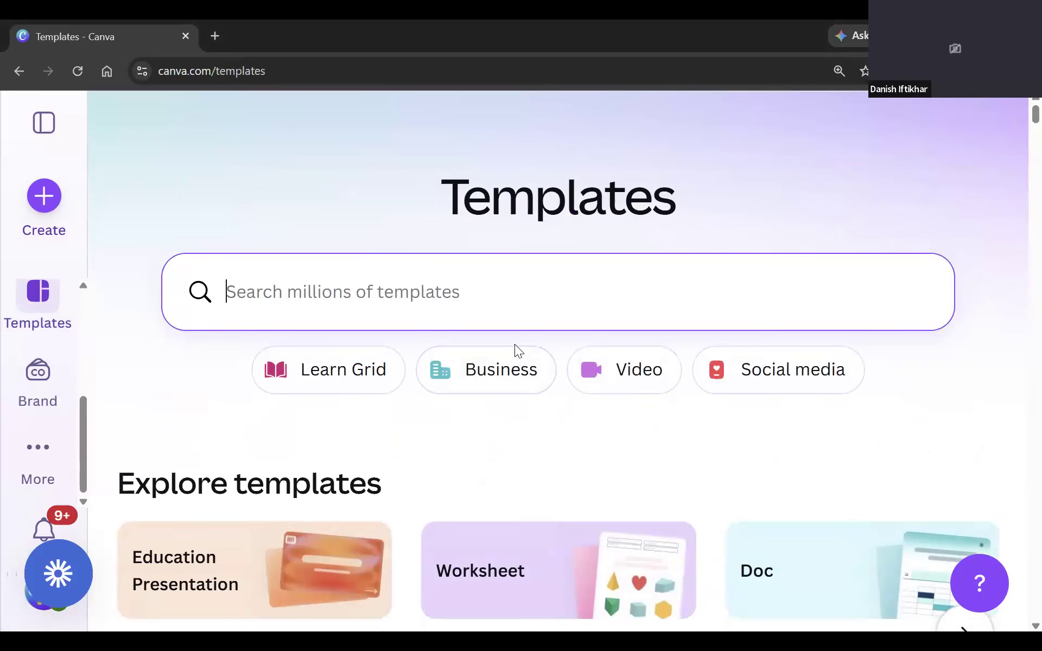
# Browse the Templates page, examining the template categories, the suggested designs and the varied templates recommended for the account.
pyautogui.scroll(-1, 522, 392)
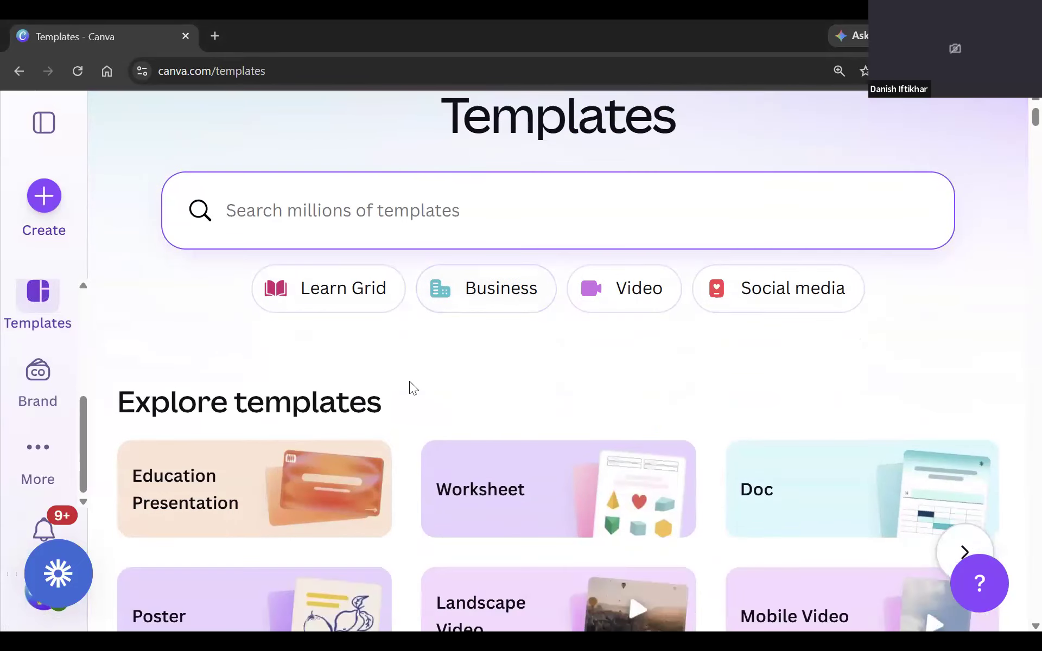
pyautogui.scroll(-7, 409, 381)
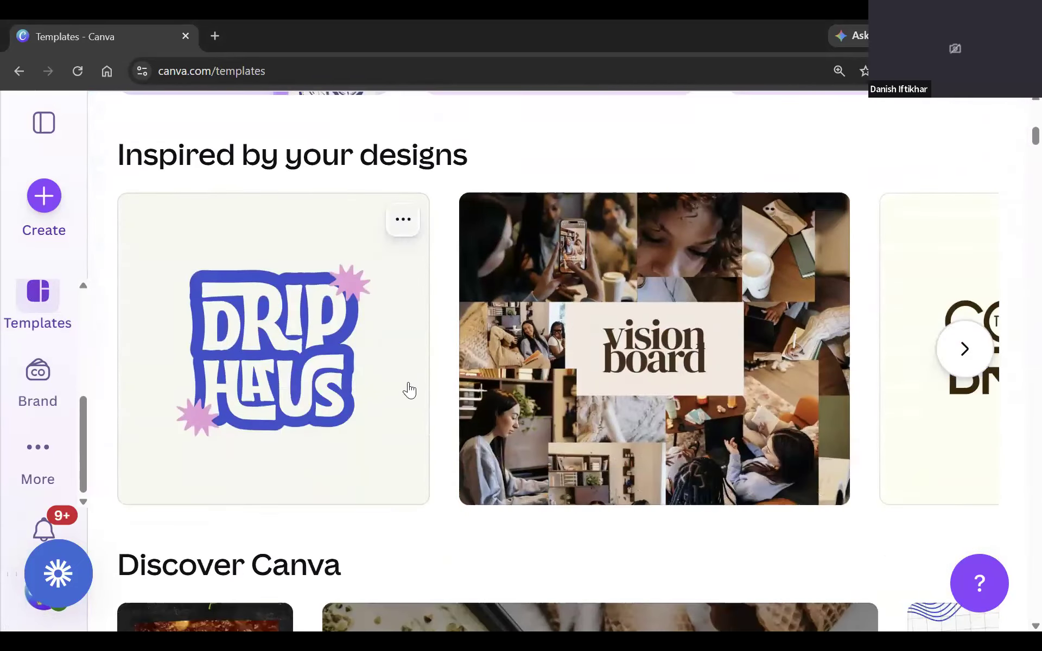
pyautogui.scroll(-11, 409, 389)
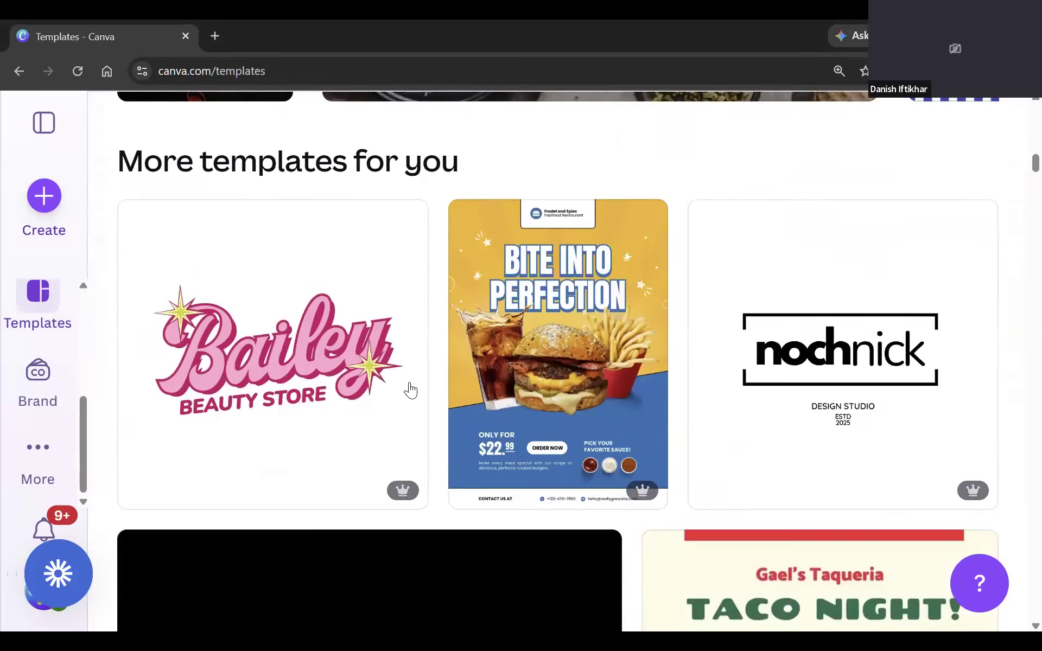
pyautogui.scroll(-8, 409, 389)
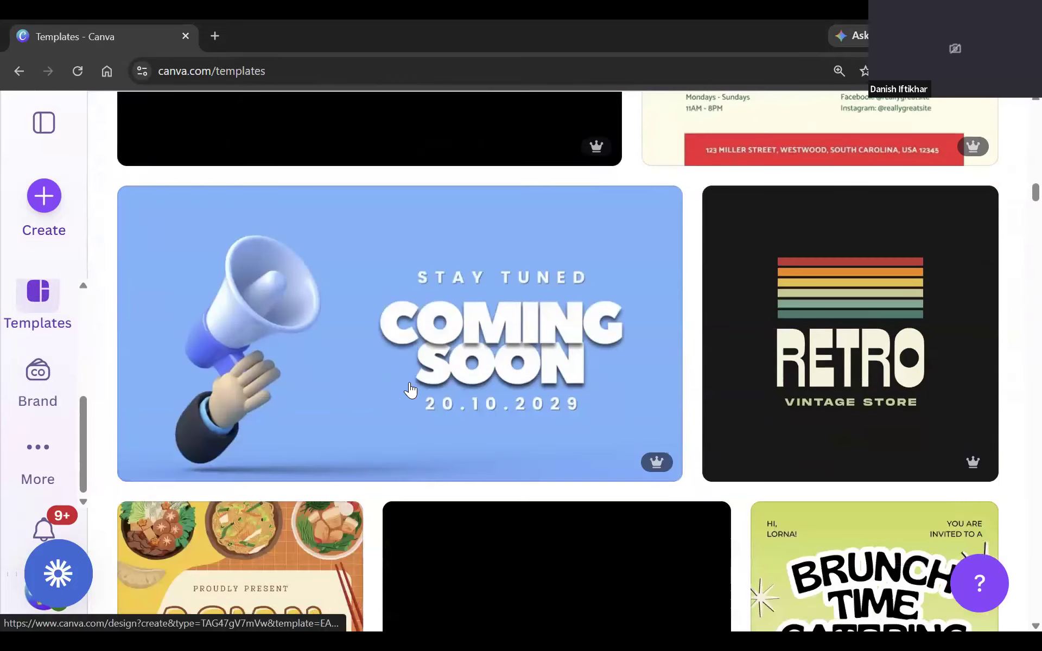
pyautogui.scroll(-9, 410, 390)
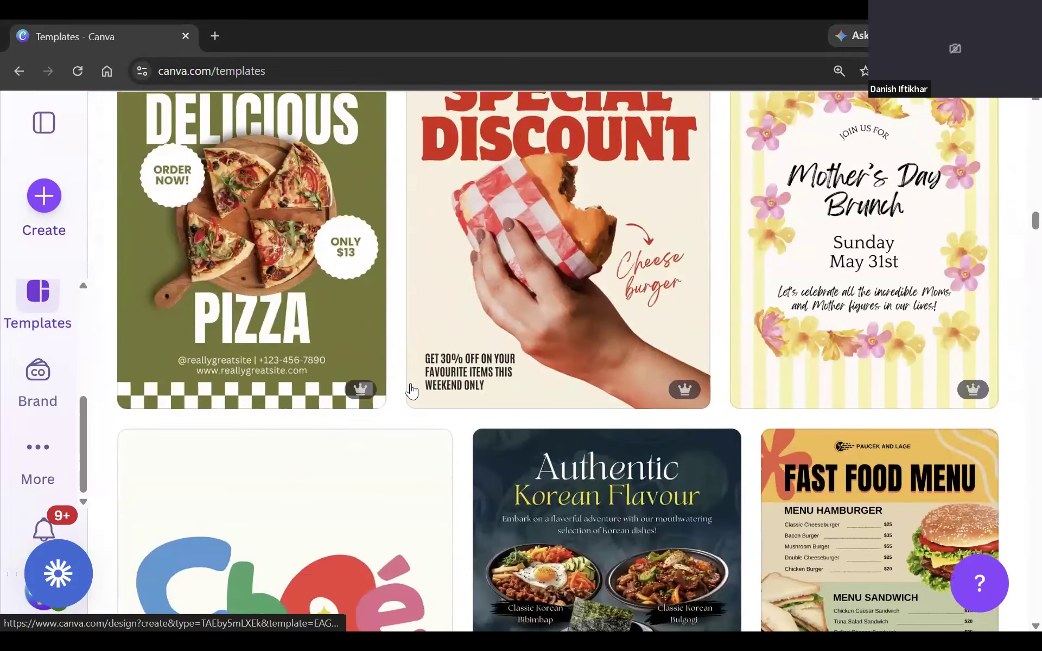
pyautogui.scroll(-4, 410, 390)
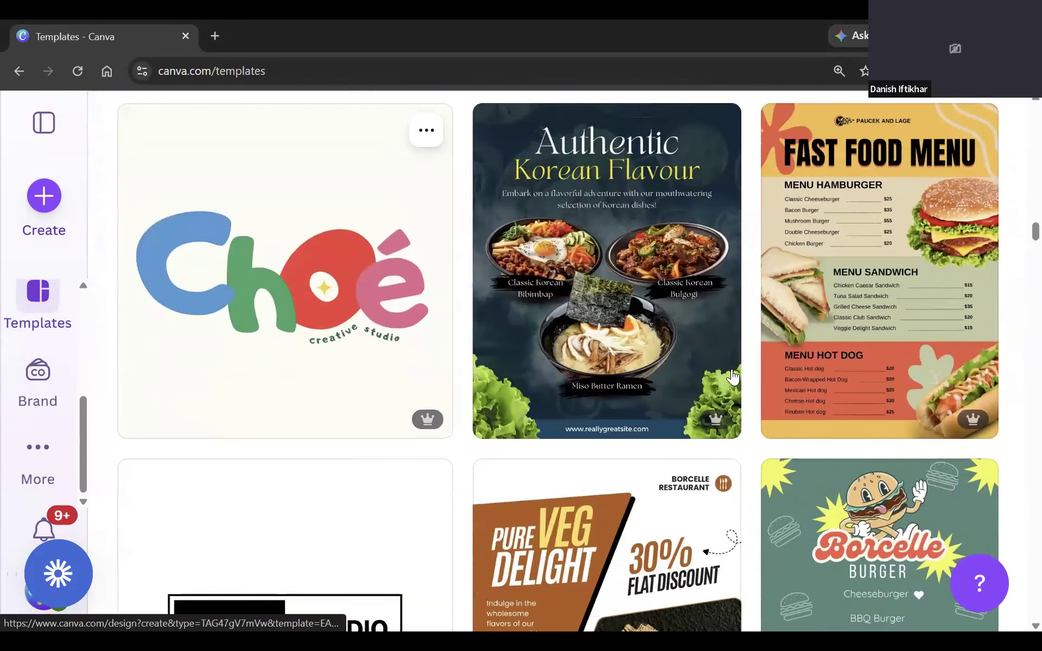
pyautogui.scroll(1, 646, 351)
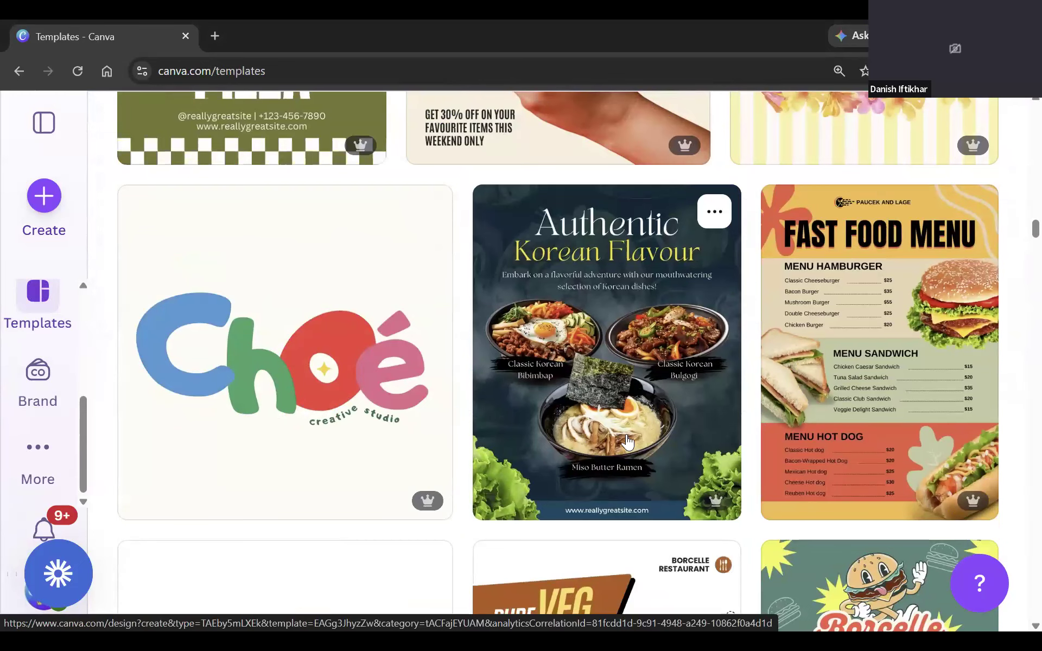
pyautogui.scroll(-5, 627, 443)
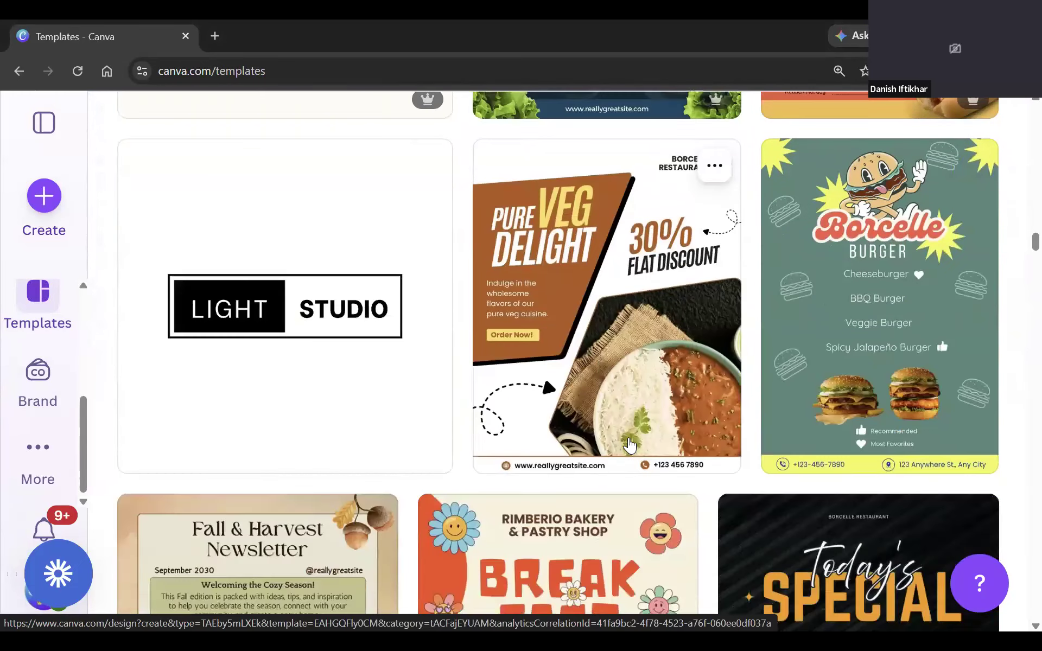
pyautogui.scroll(-2, 629, 446)
pyautogui.scroll(-6, 746, 447)
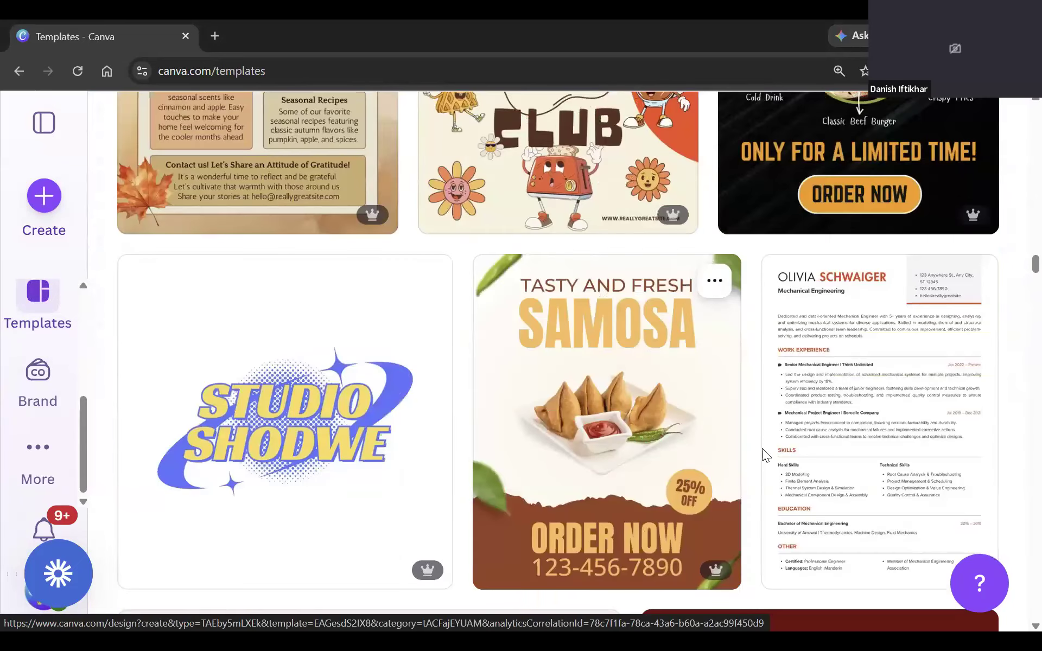
pyautogui.scroll(-8, 766, 457)
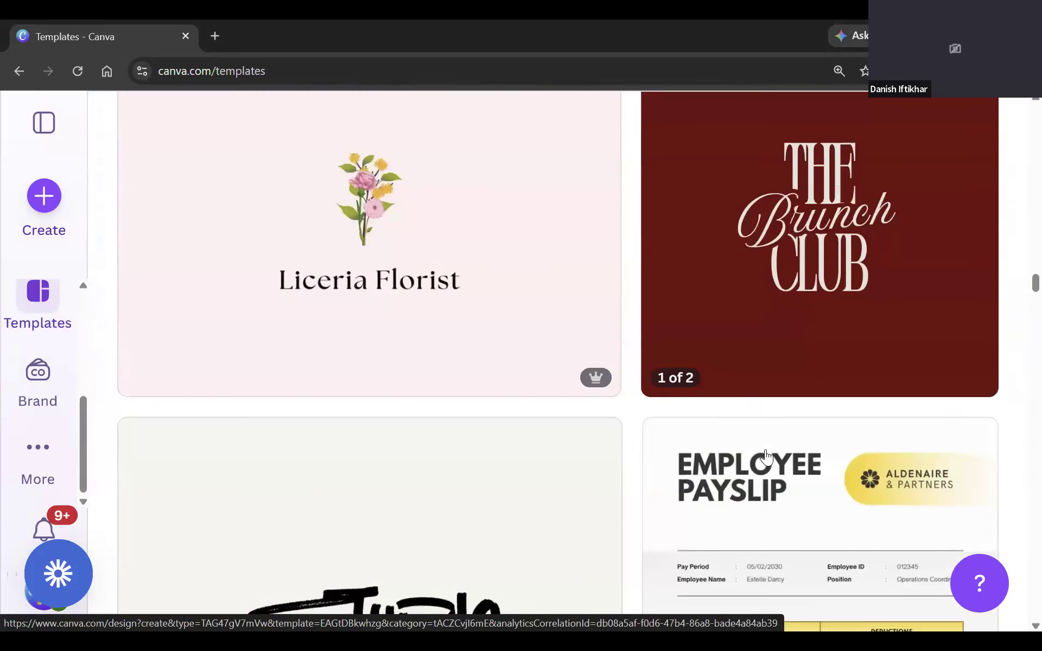
pyautogui.scroll(-20, 766, 457)
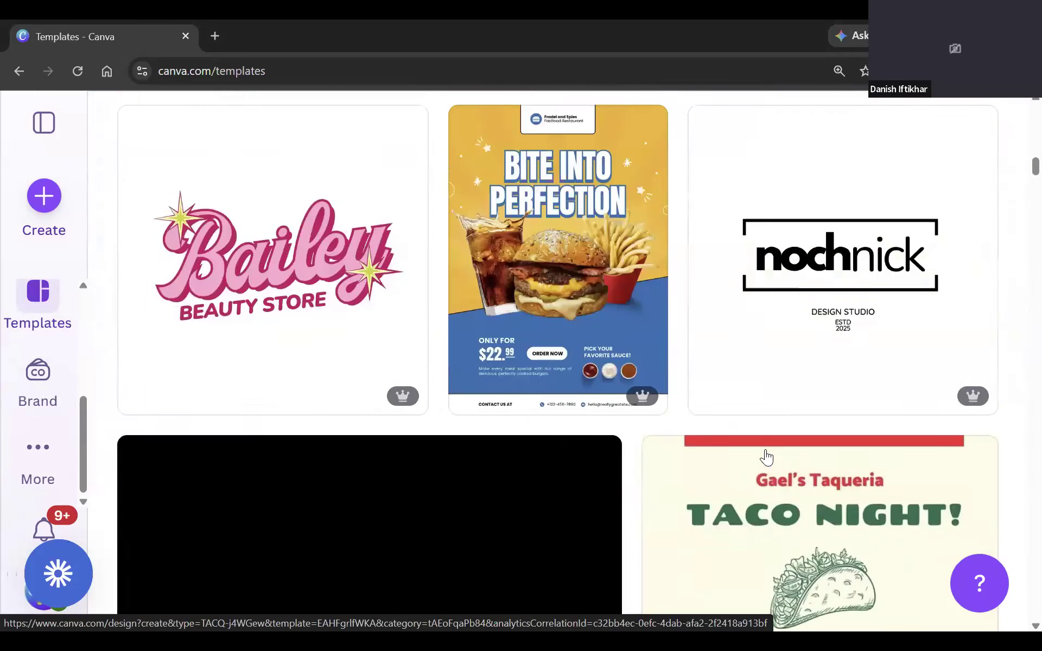
# Search the template library for "instagram post".
pyautogui.scroll(20, 767, 458)
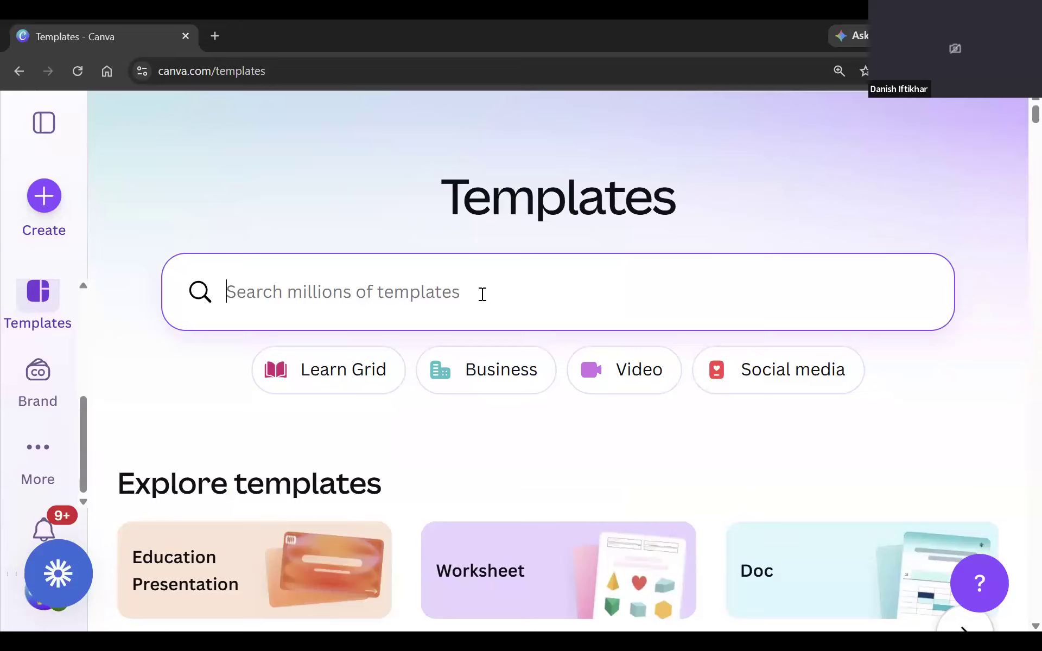
pyautogui.write('instagram post')
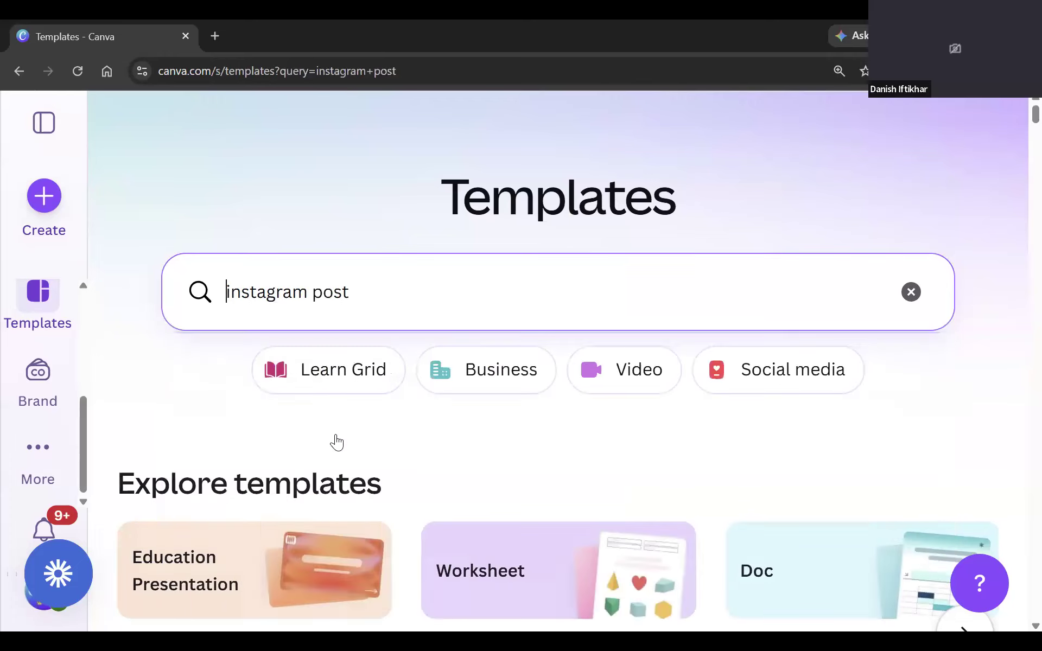
pyautogui.click(336, 442)
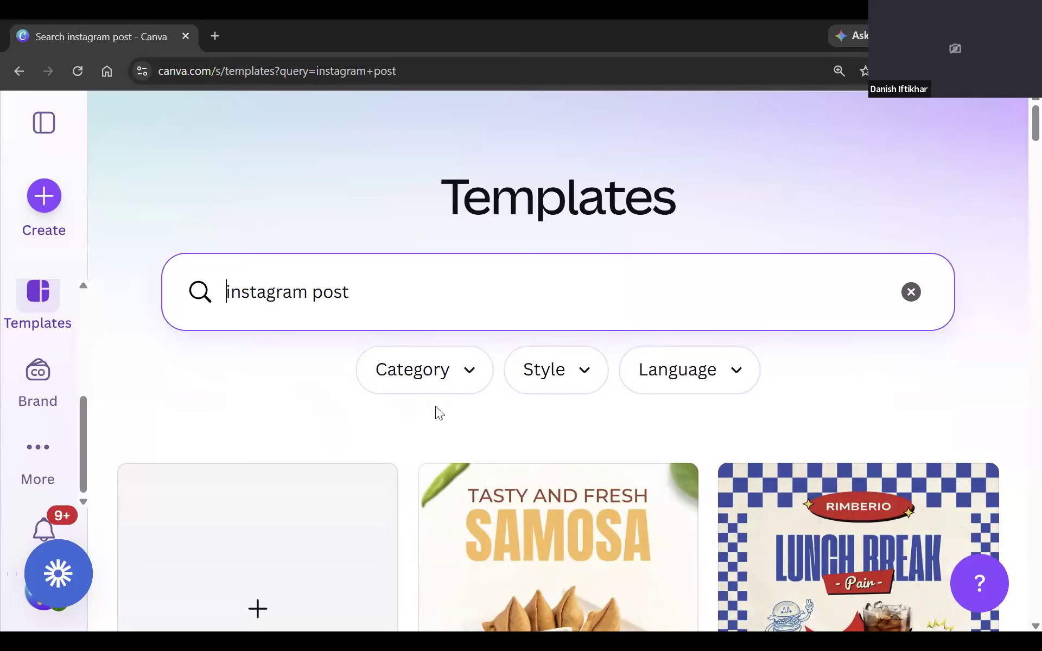
# Look through the Instagram post template results, comparing the food and restaurant designs for a suitable one.
pyautogui.scroll(-3, 409, 434)
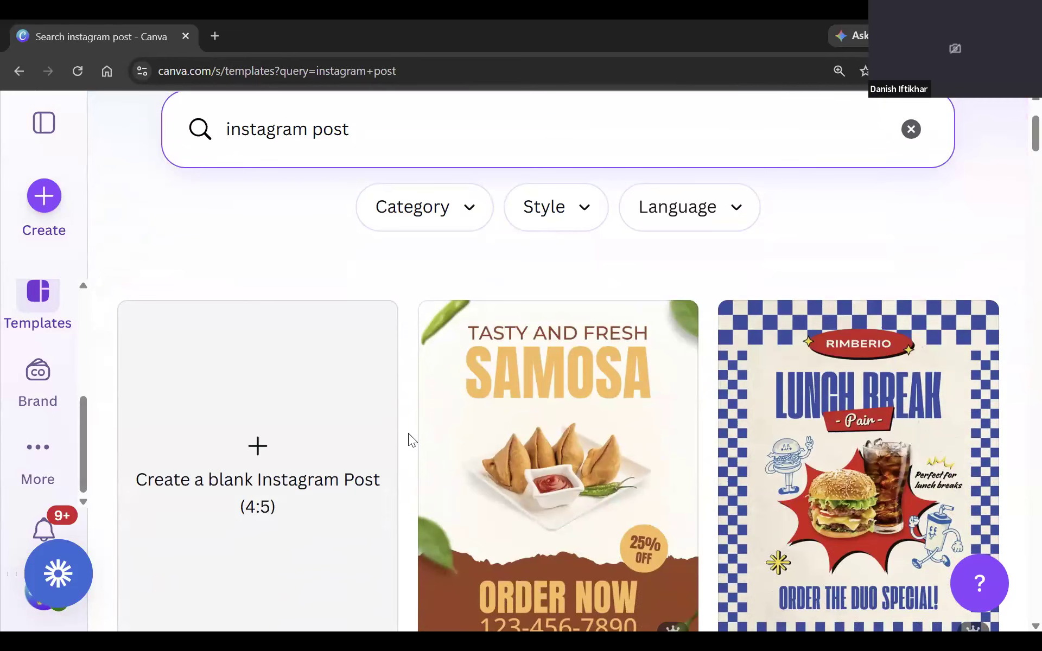
pyautogui.scroll(-7, 408, 434)
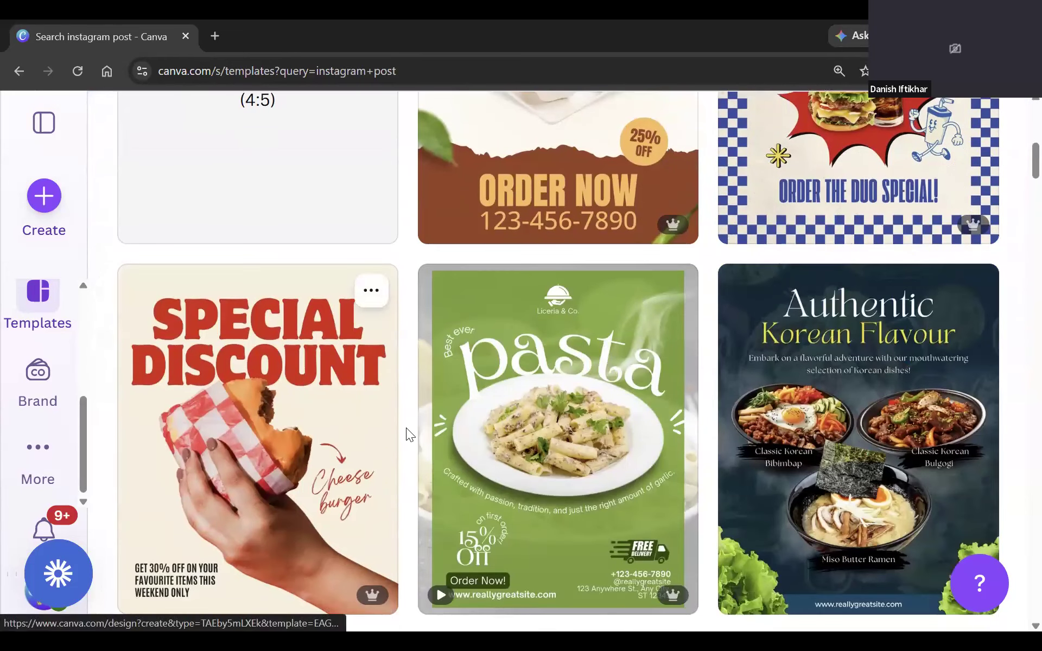
pyautogui.scroll(-2, 407, 434)
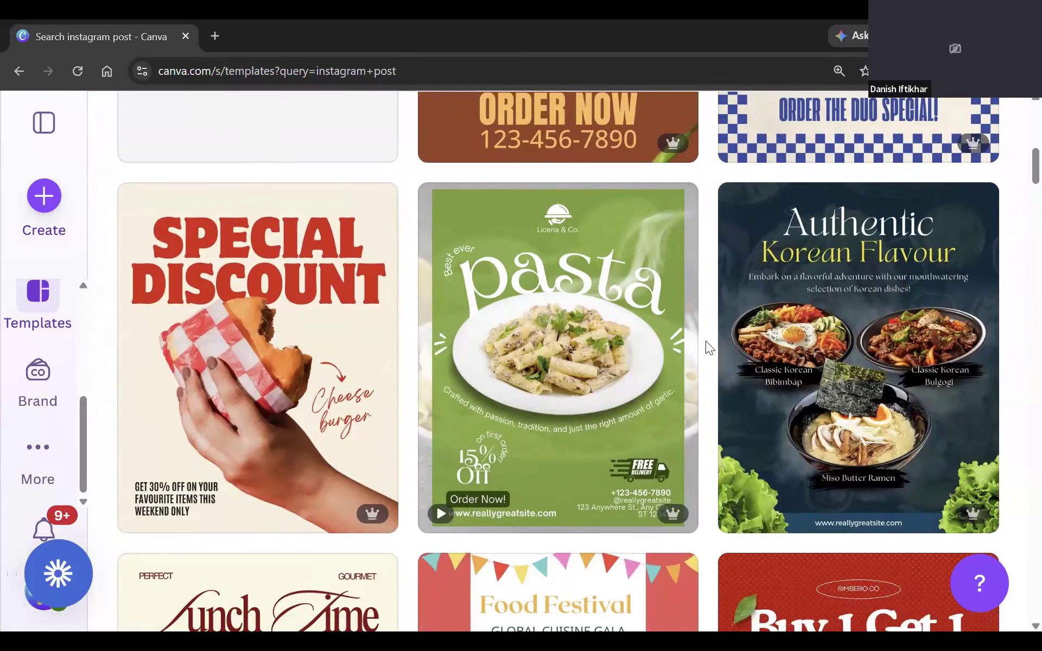
pyautogui.scroll(-8, 706, 341)
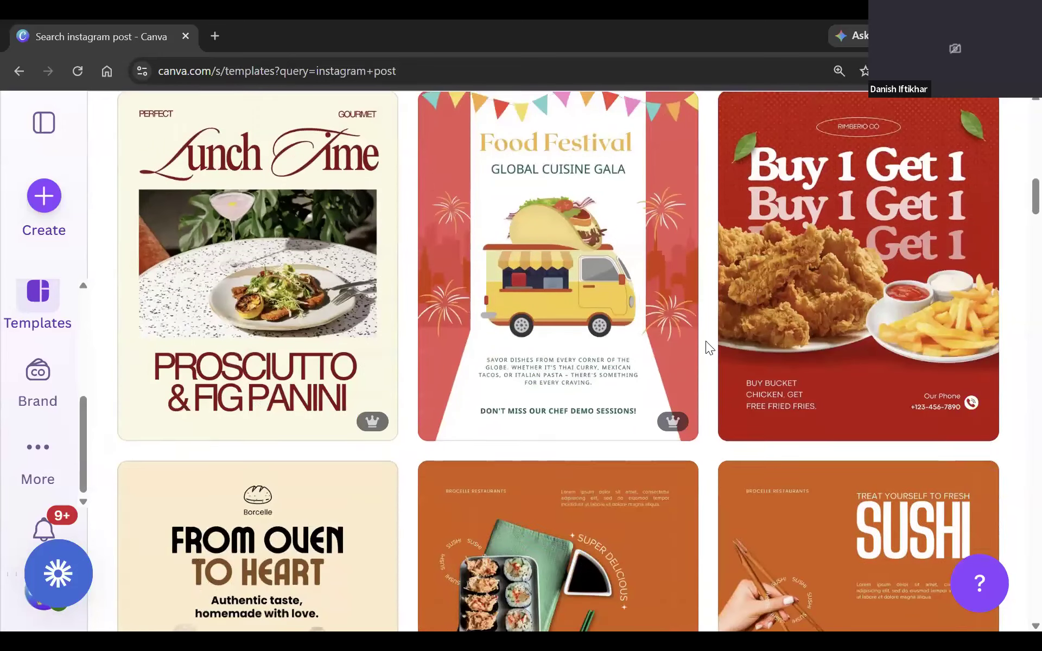
pyautogui.scroll(-3, 705, 341)
pyautogui.scroll(-1, 706, 340)
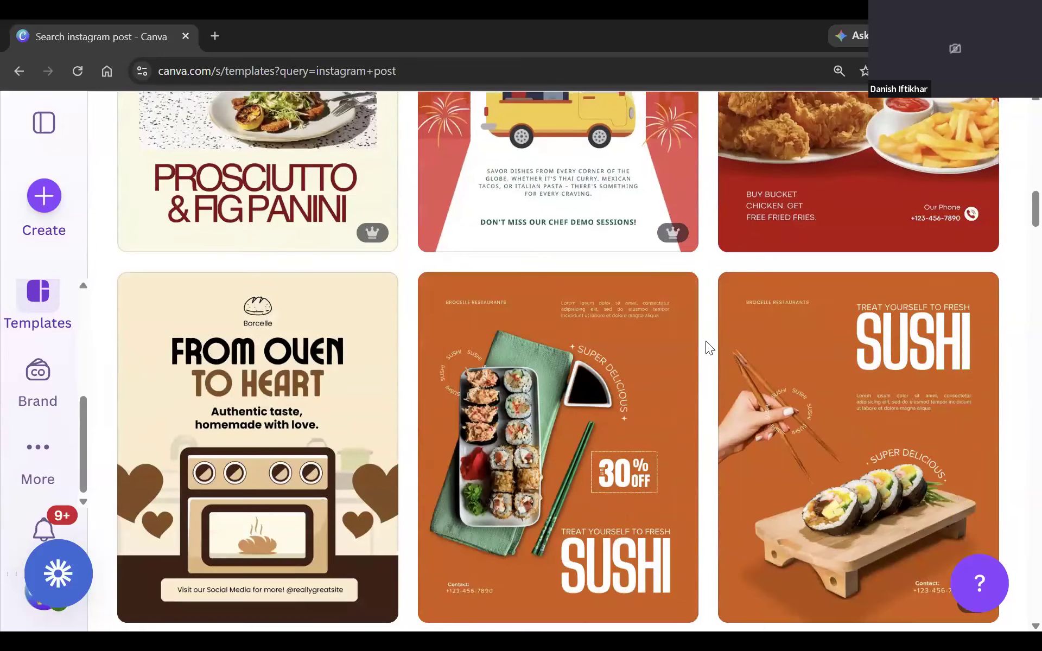
pyautogui.scroll(-9, 706, 341)
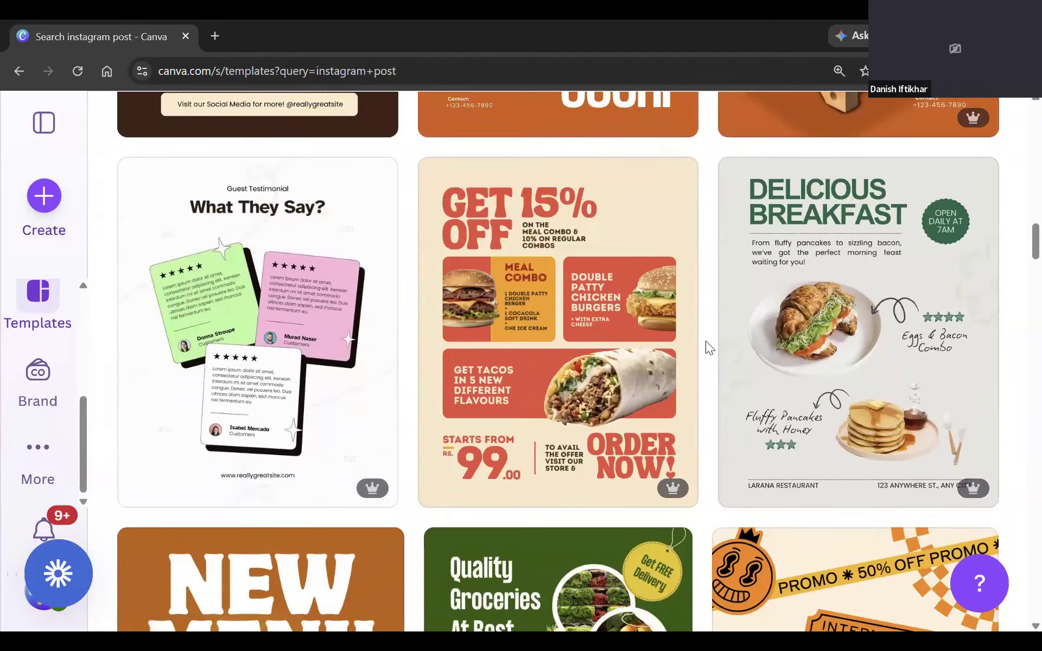
pyautogui.scroll(-6, 705, 341)
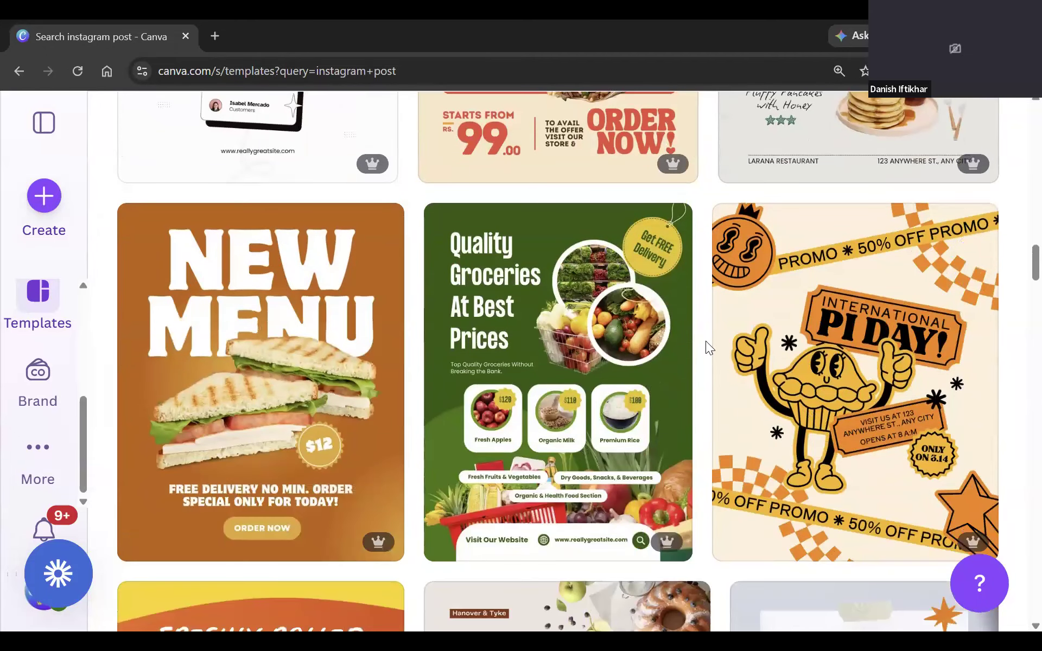
pyautogui.scroll(-5, 706, 341)
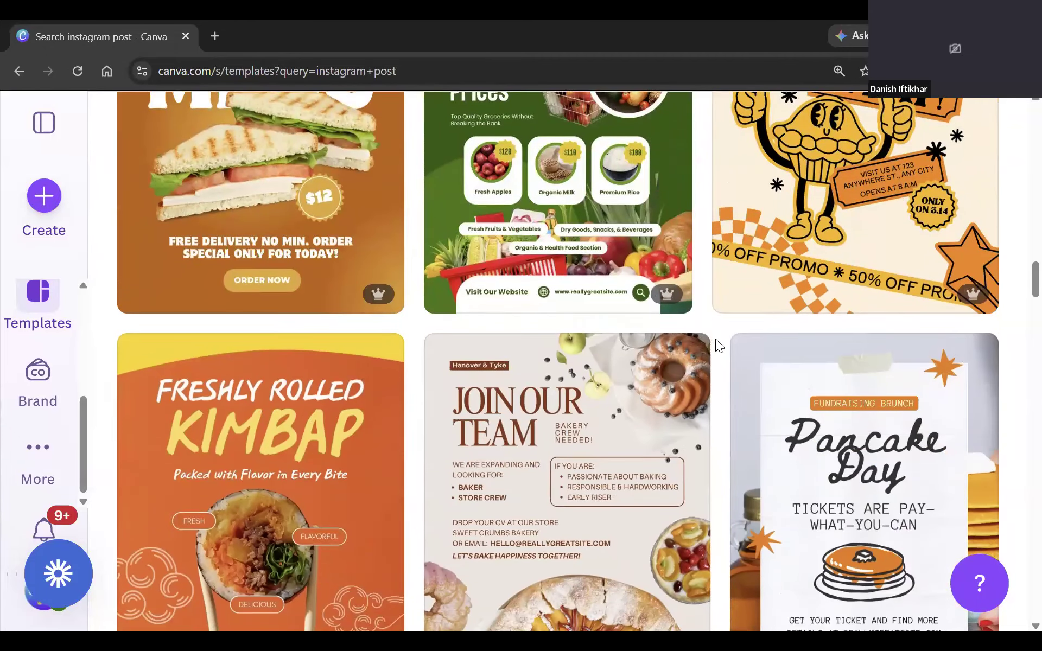
pyautogui.scroll(-3, 716, 339)
pyautogui.scroll(-12, 719, 344)
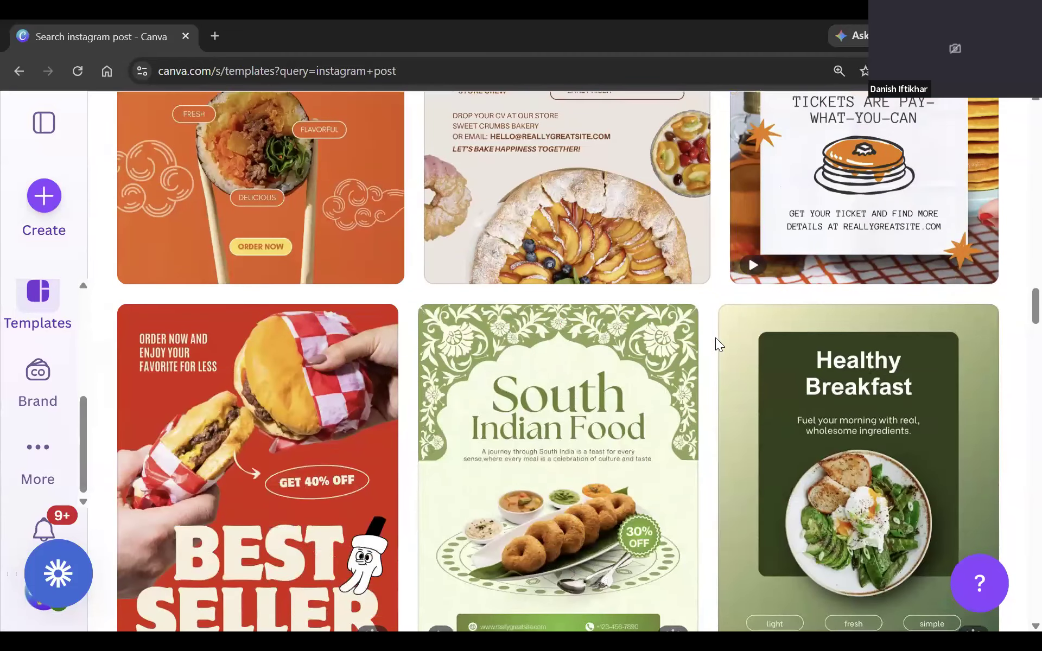
pyautogui.scroll(-7, 717, 345)
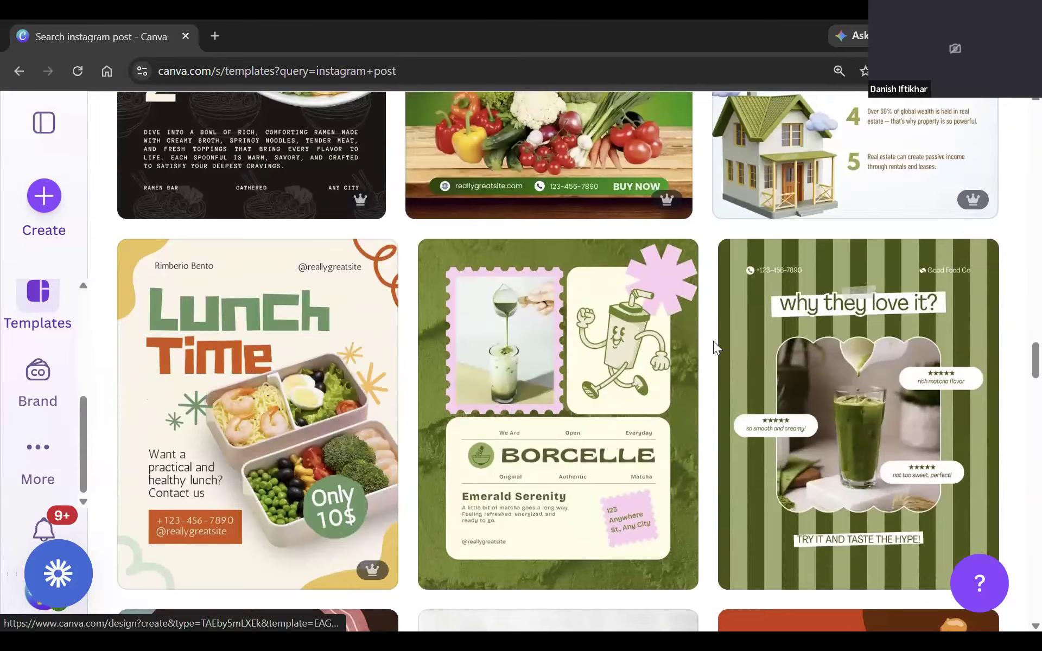
pyautogui.scroll(-10, 713, 341)
pyautogui.scroll(-2, 711, 343)
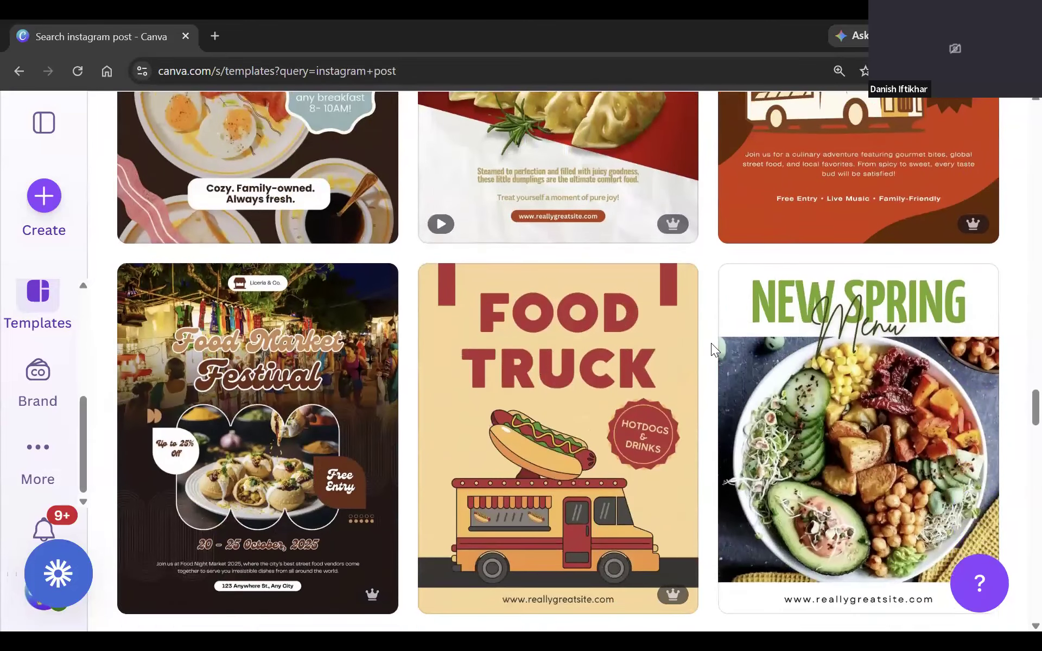
pyautogui.scroll(2, 711, 343)
pyautogui.scroll(-3, 711, 343)
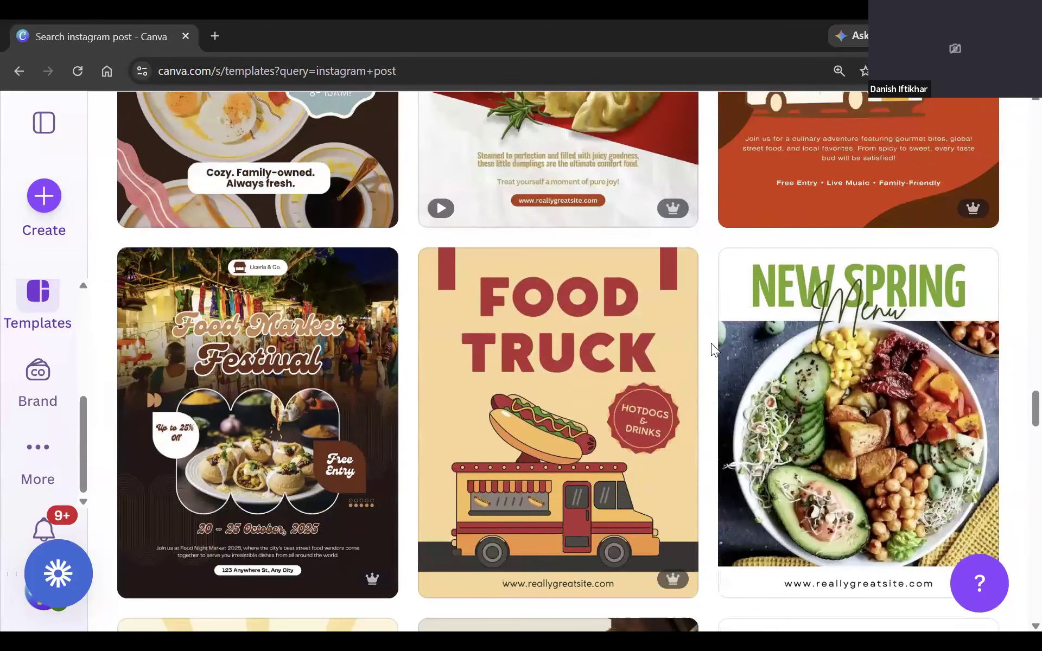
pyautogui.scroll(-8, 711, 343)
pyautogui.scroll(-10, 711, 343)
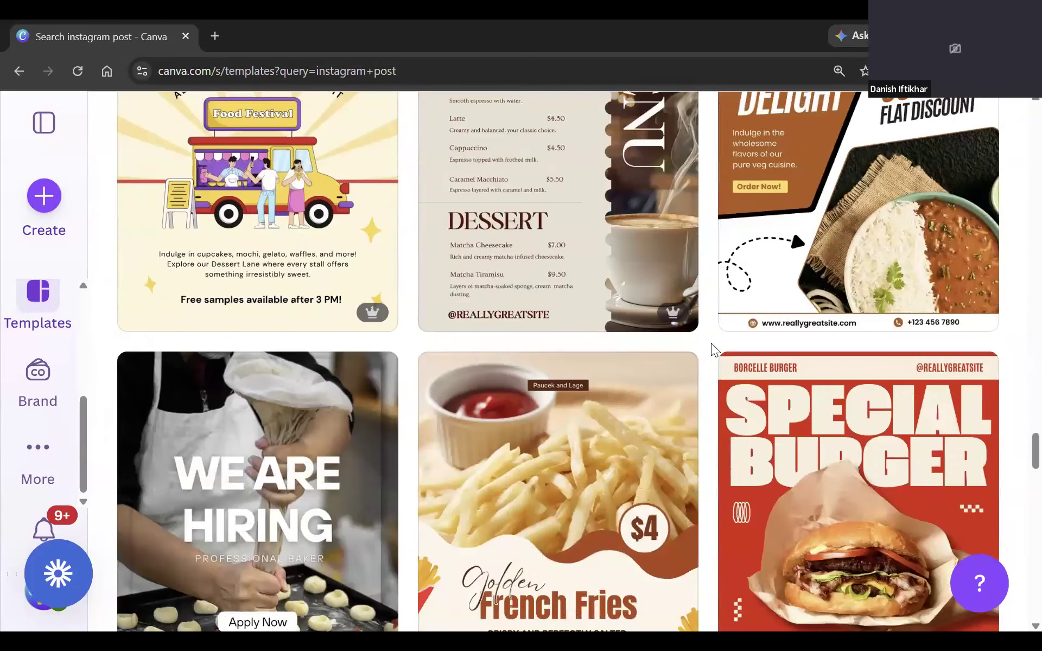
pyautogui.scroll(-9, 711, 343)
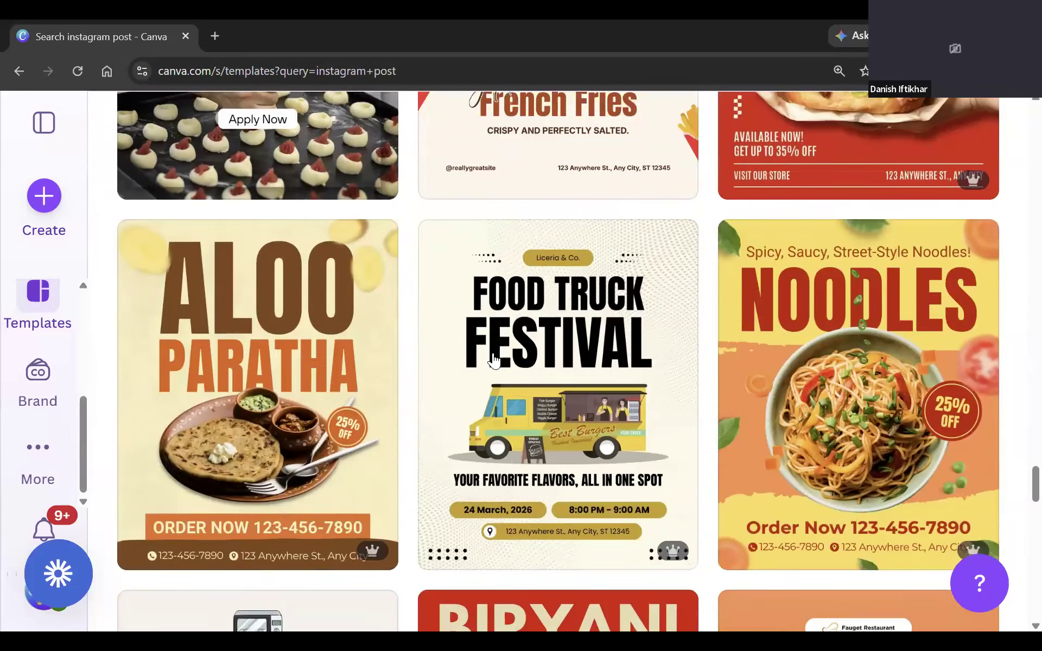
# Open the red Biryani restaurant Instagram post template in the editor and reset the browser zoom to its default level.
pyautogui.scroll(-1, 608, 362)
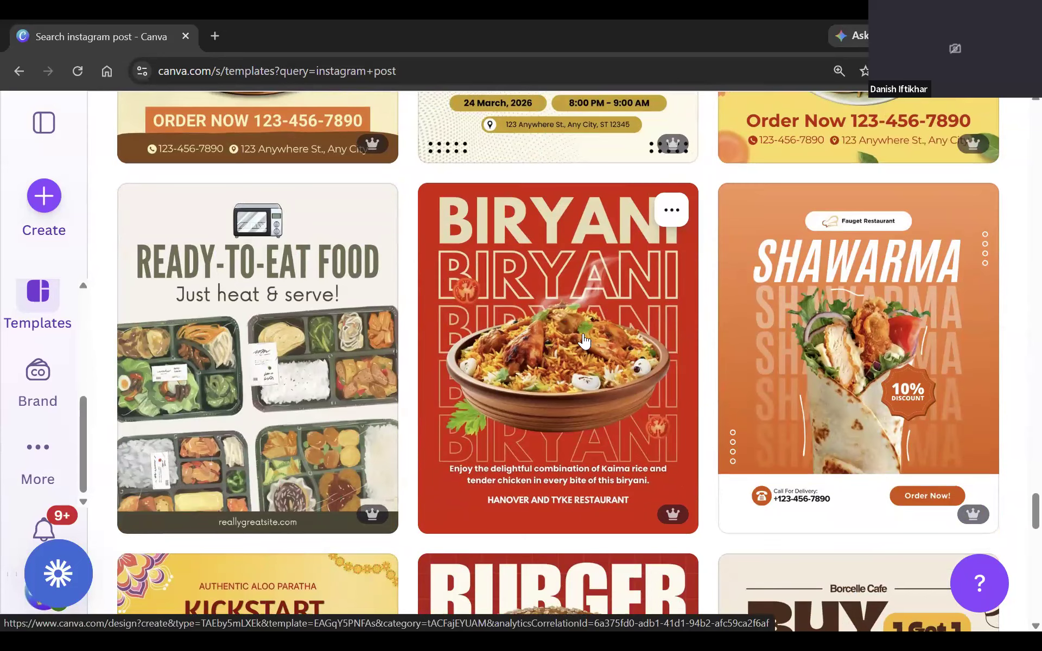
pyautogui.click(598, 349)
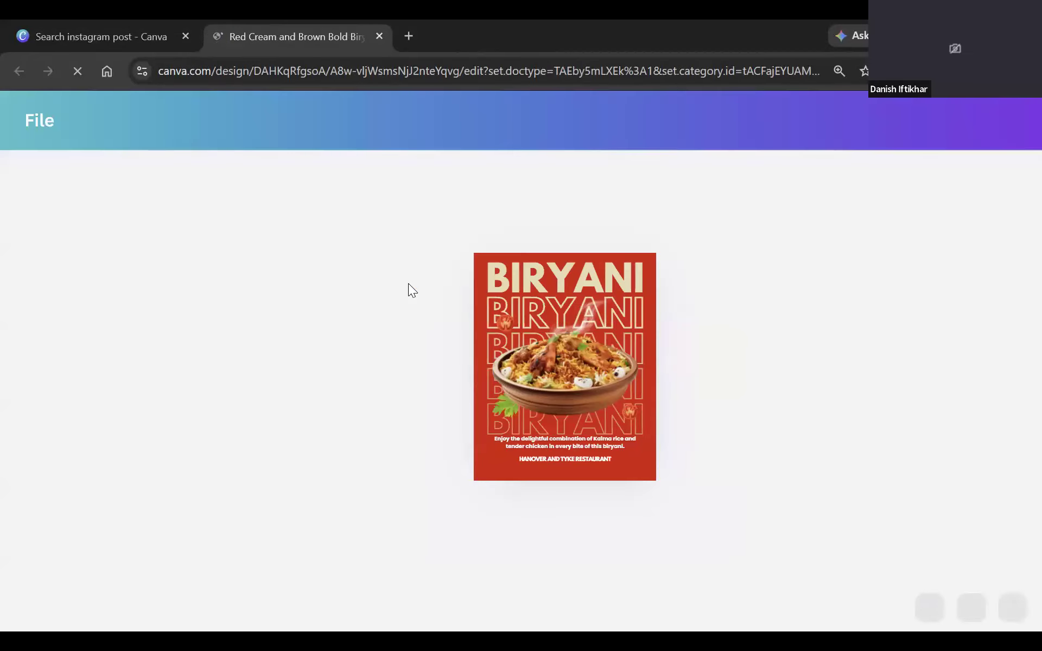
pyautogui.click(839, 71)
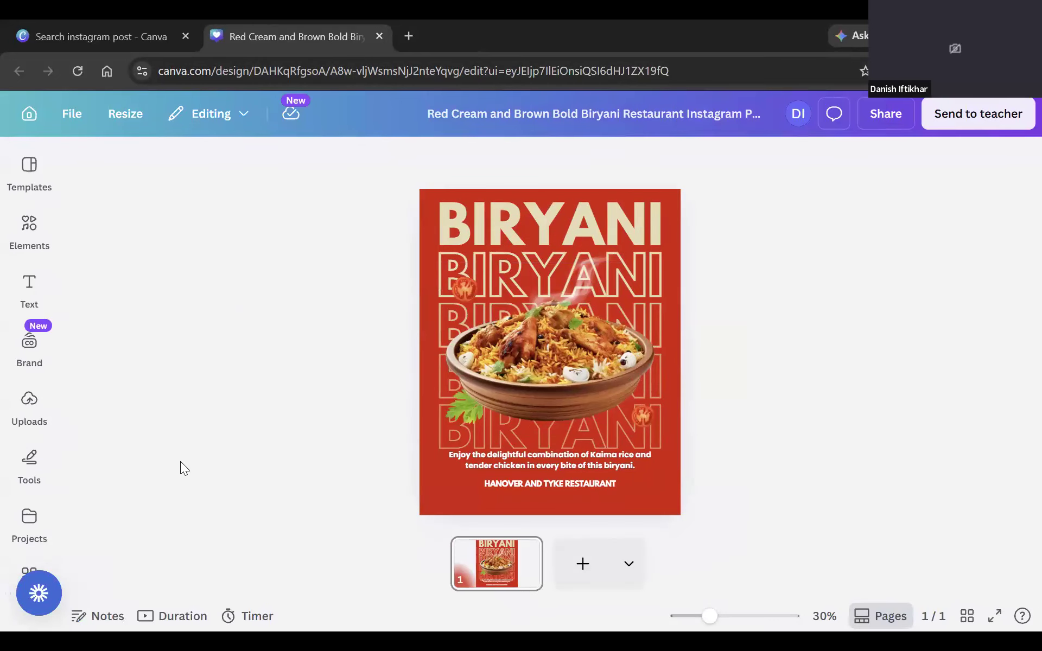
# Examine the Biryani template's heading, outlined text and bowl image, and the text, element and brand resources available for editing it.
pyautogui.click(550, 368)
pyautogui.click(617, 275)
pyautogui.click(649, 237)
pyautogui.click(649, 313)
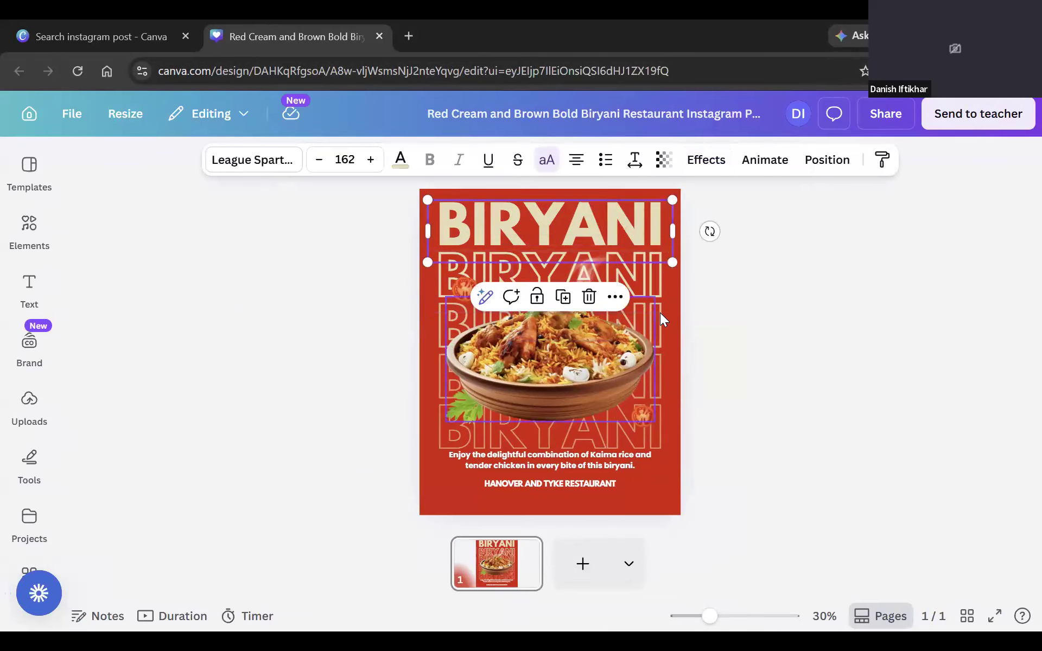
pyautogui.click(662, 397)
pyautogui.click(656, 448)
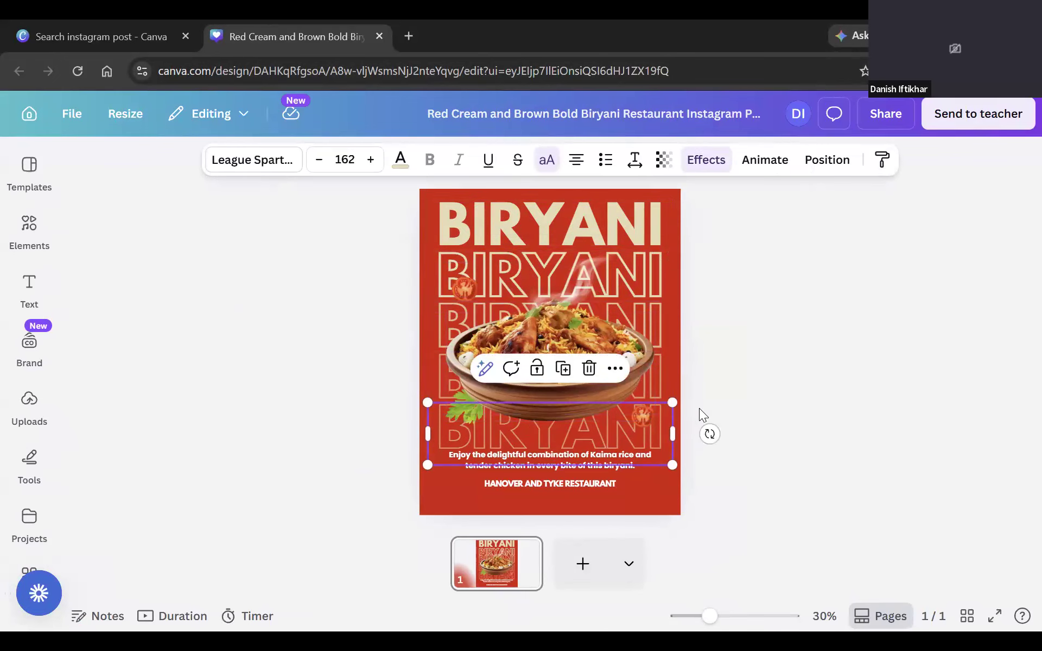
pyautogui.click(699, 408)
pyautogui.click(27, 304)
pyautogui.click(29, 228)
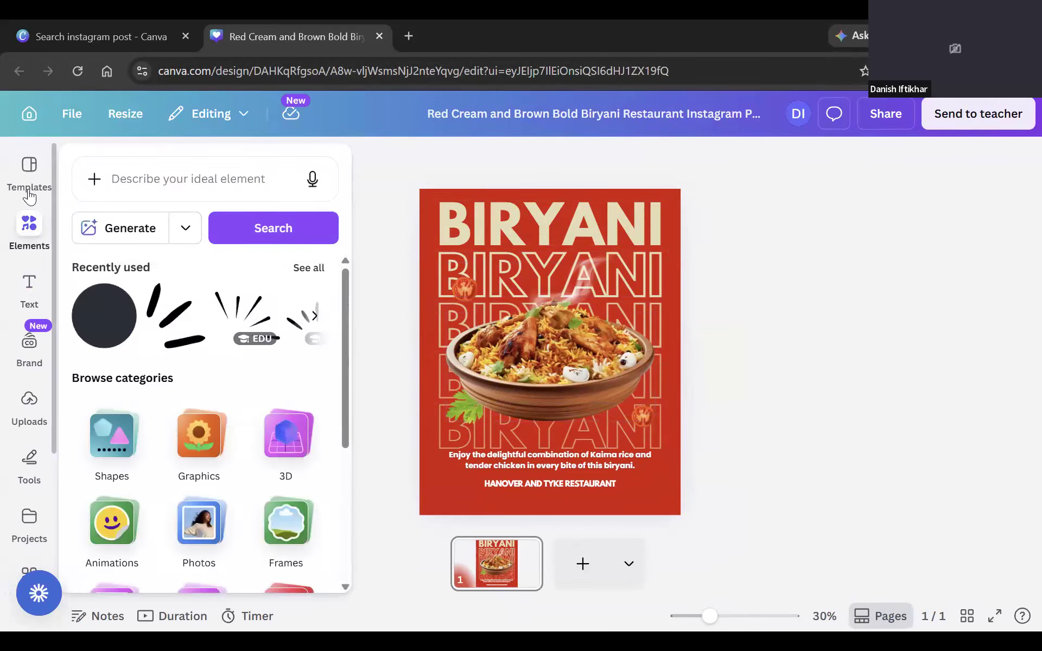
pyautogui.click(30, 288)
pyautogui.click(29, 343)
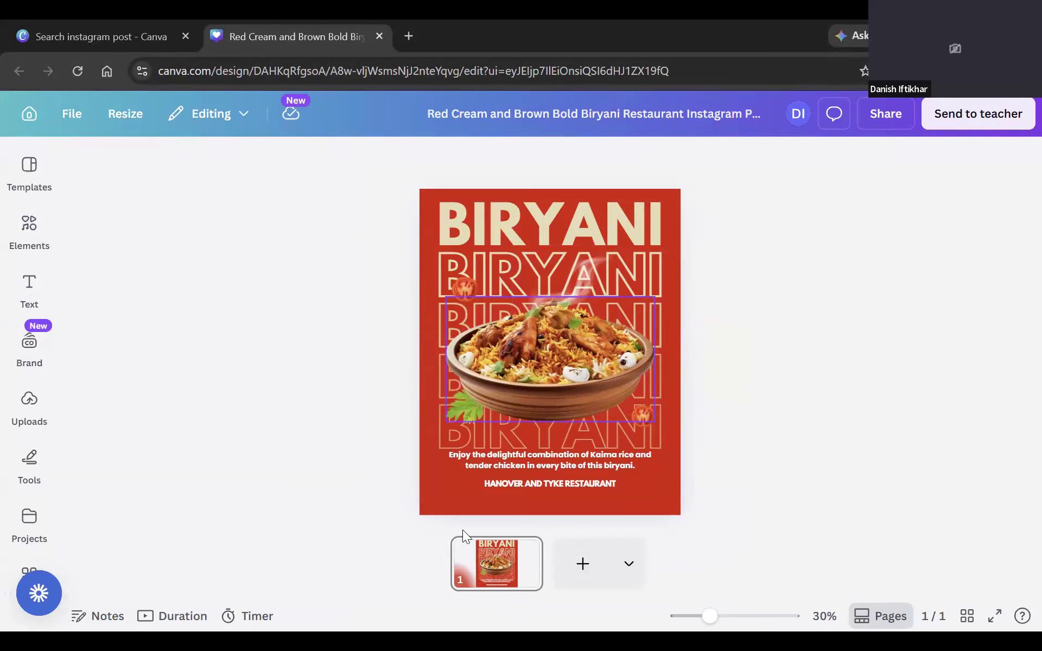
# Duplicate the Biryani restaurant page as a second page.
pyautogui.click(485, 568)
pyautogui.rightClick(484, 569)
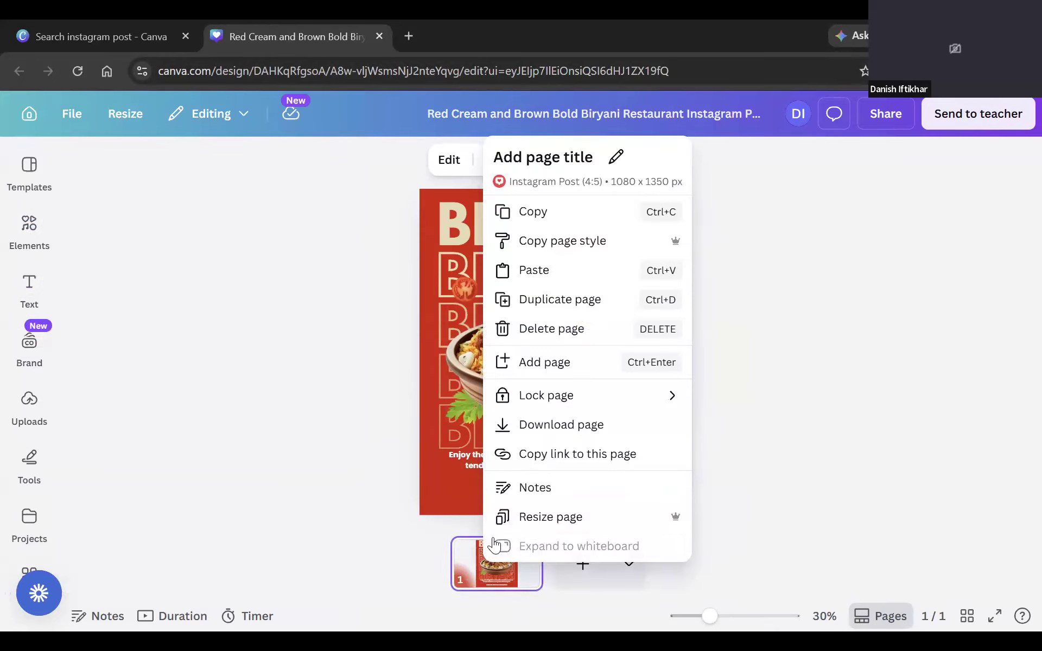
pyautogui.click(576, 301)
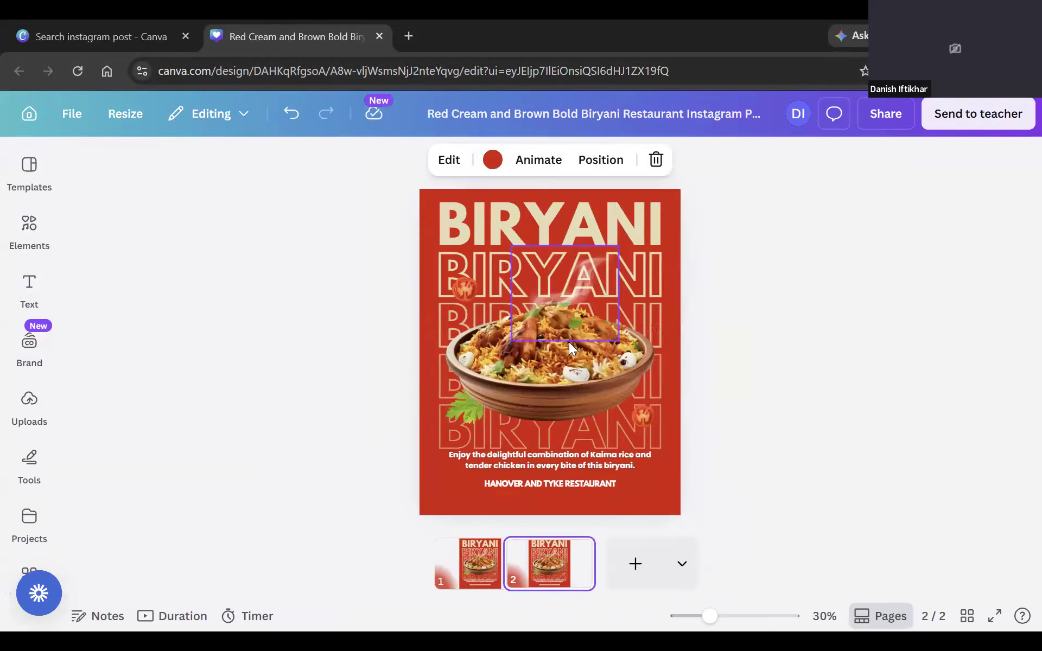
# Replace the solid BIRYANI heading on page 2 with "SHAHI".
pyautogui.click(622, 239)
pyautogui.click(624, 230)
pyautogui.click(599, 224)
pyautogui.doubleClick(599, 223)
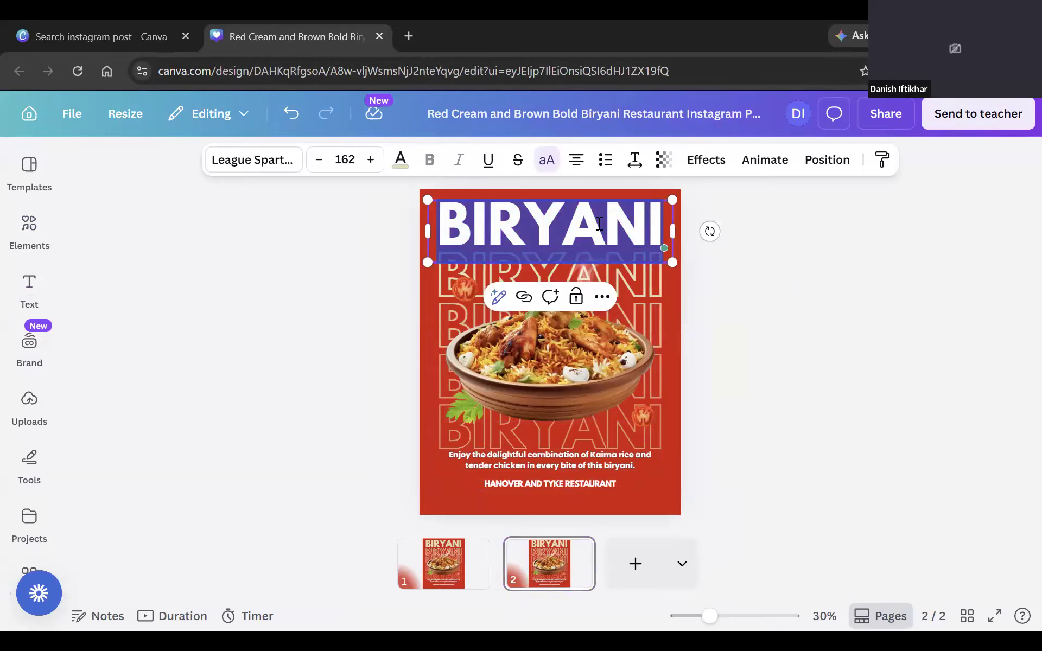
pyautogui.write('SHAHI')
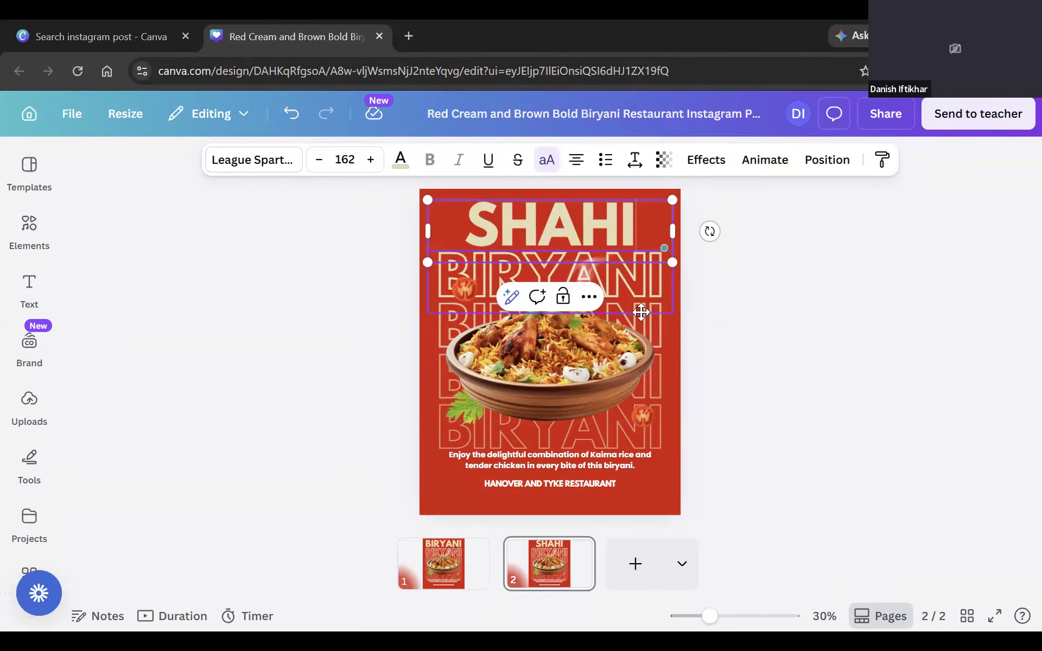
pyautogui.click(708, 327)
# Delete the biryani bowl image, the steam graphic and the red background from page 2.
pyautogui.click(611, 358)
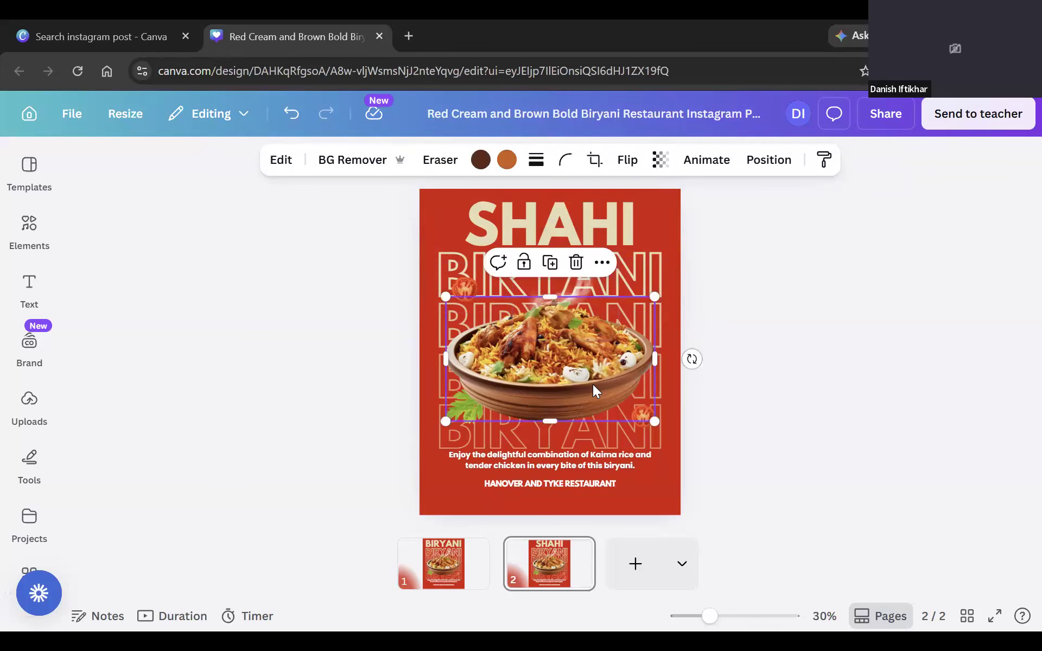
pyautogui.press('Delete')
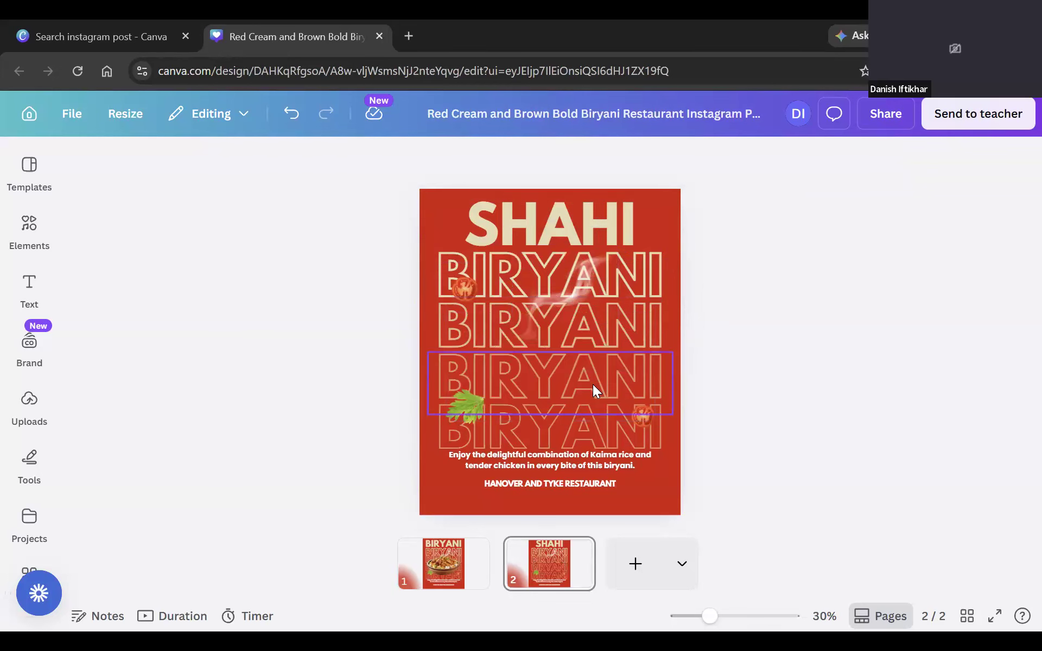
pyautogui.click(584, 278)
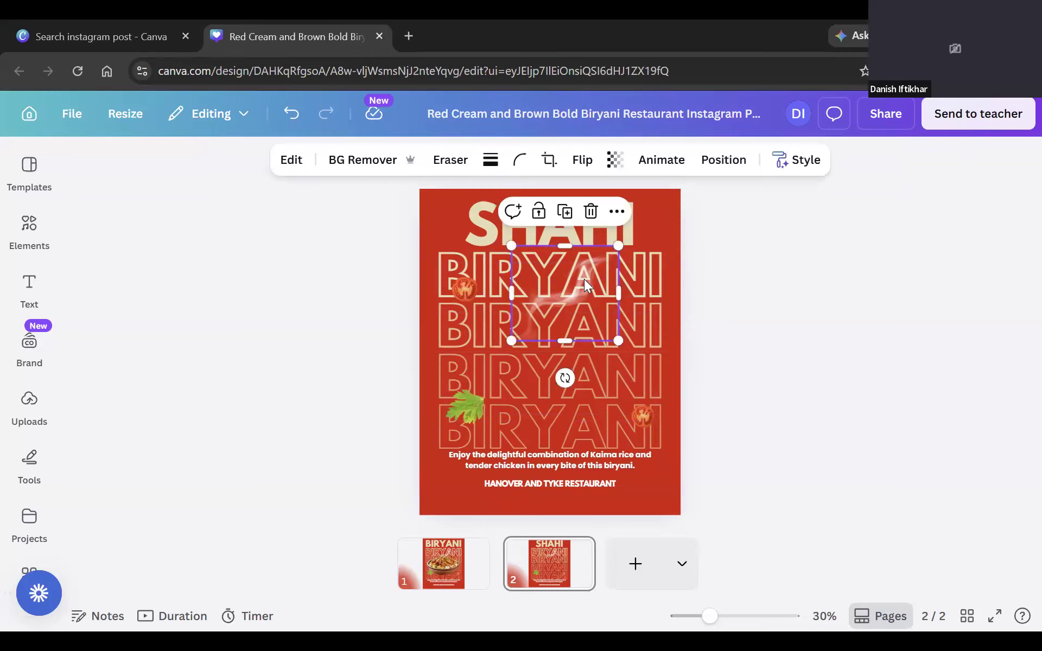
pyautogui.press('Delete')
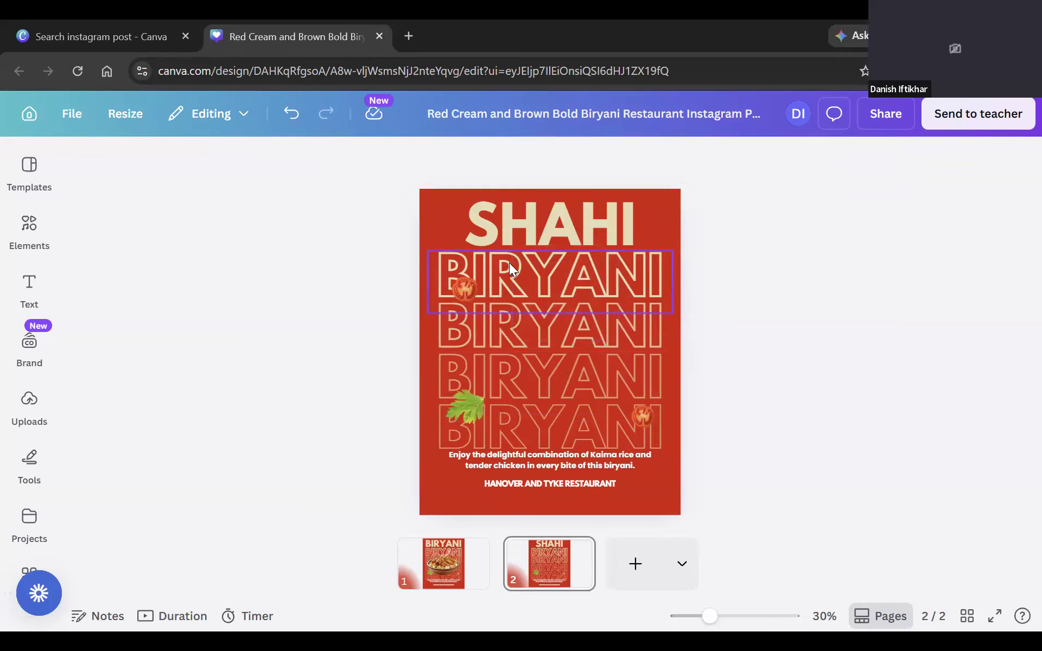
pyautogui.click(432, 191)
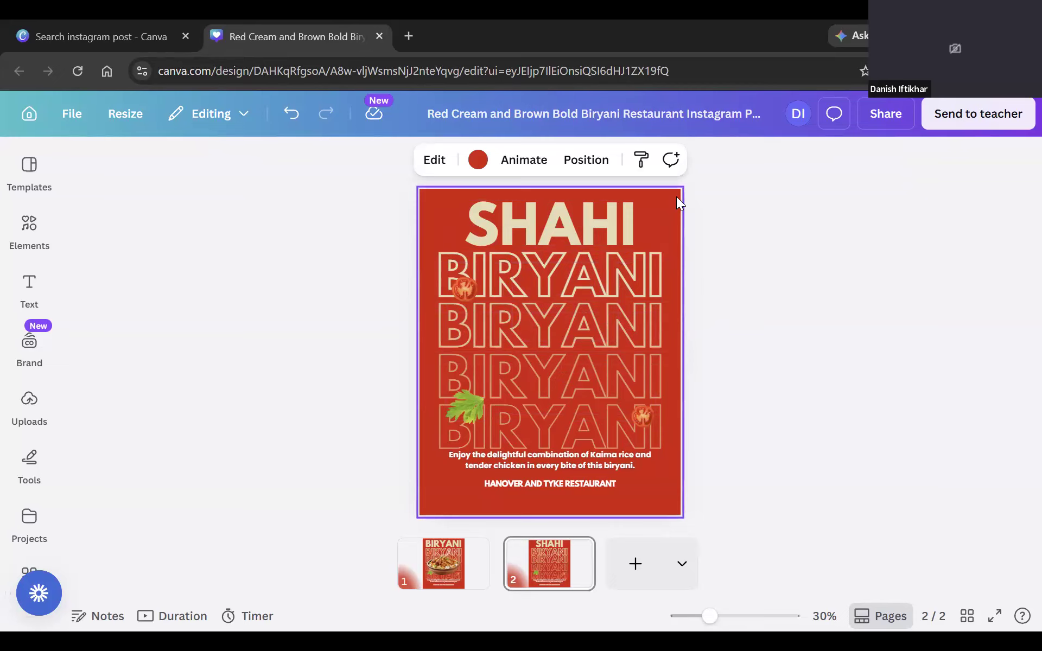
pyautogui.press('Delete')
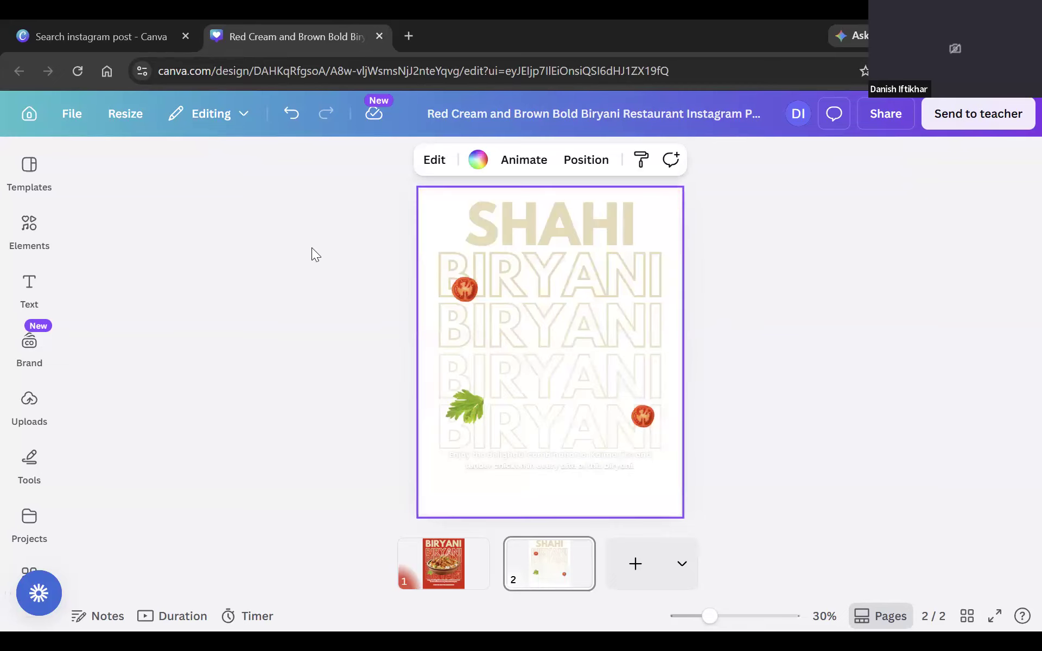
# Search the elements for "BACKGROUND" and look through the photo results.
pyautogui.click(29, 231)
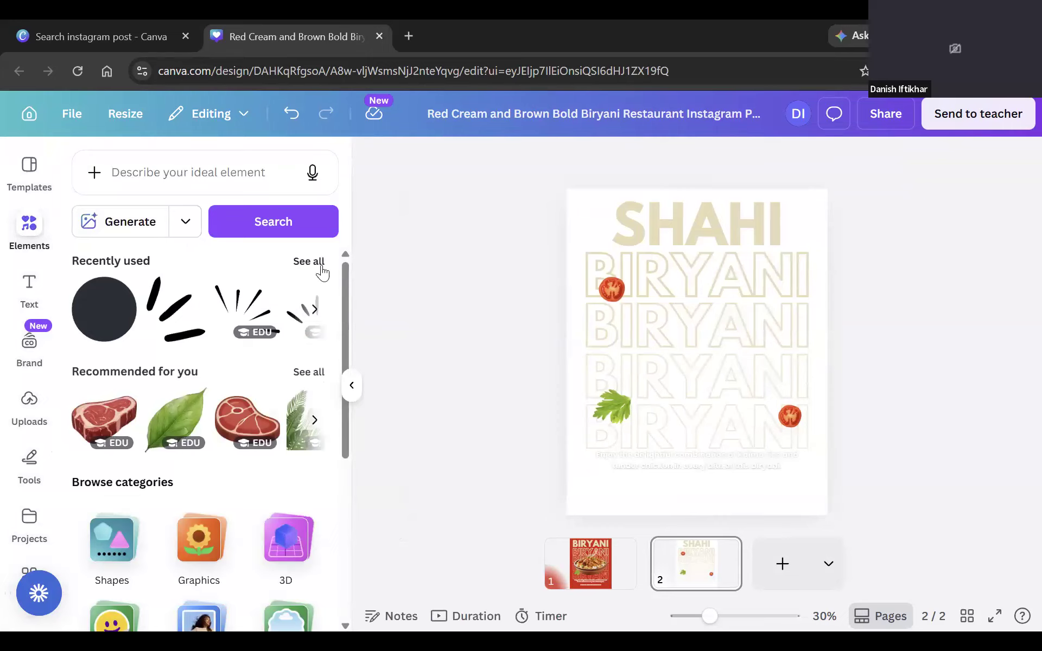
pyautogui.click(233, 176)
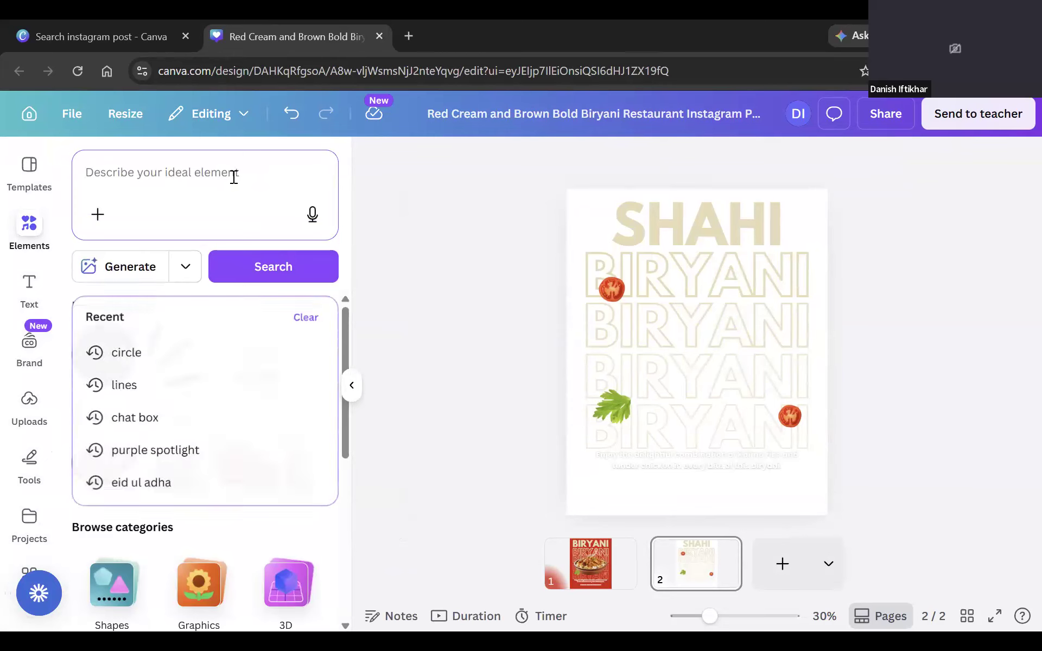
pyautogui.write('BACKGROUND')
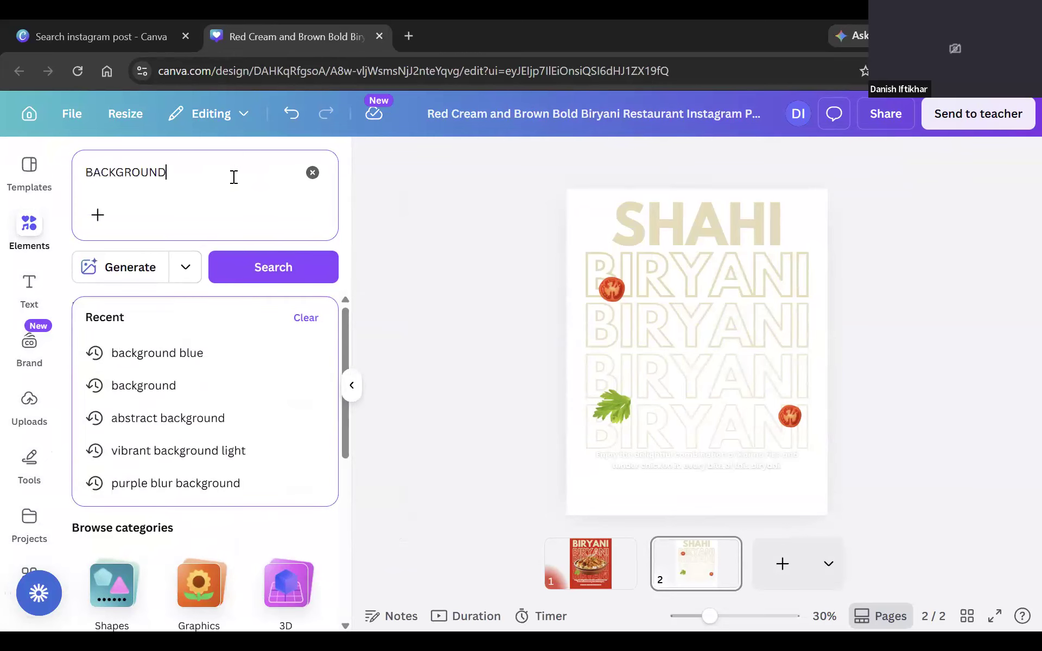
pyautogui.click(272, 270)
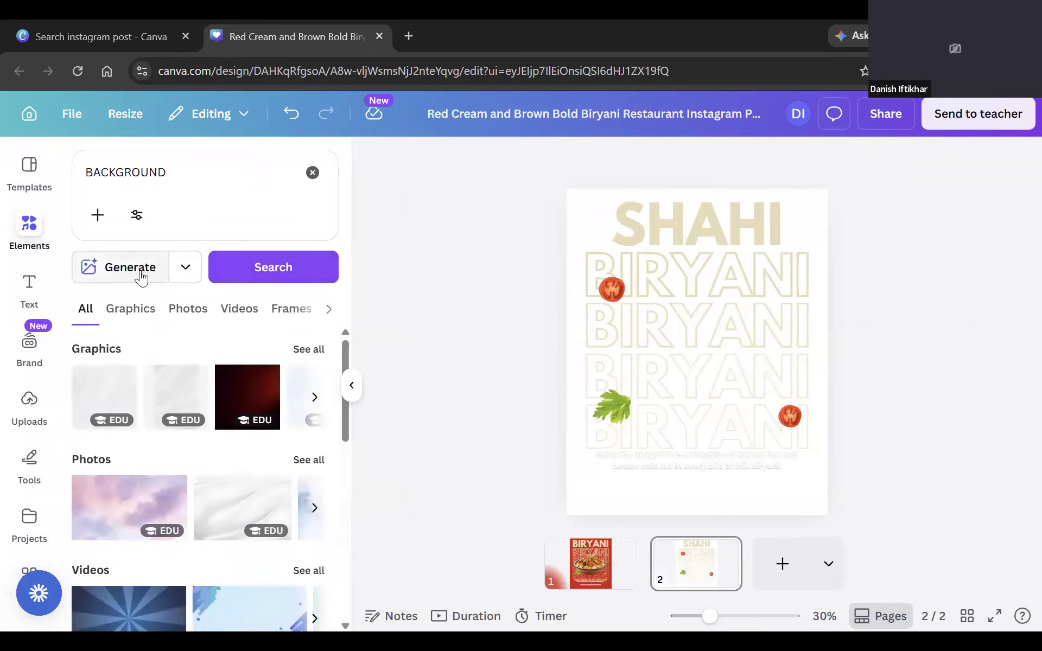
pyautogui.click(188, 310)
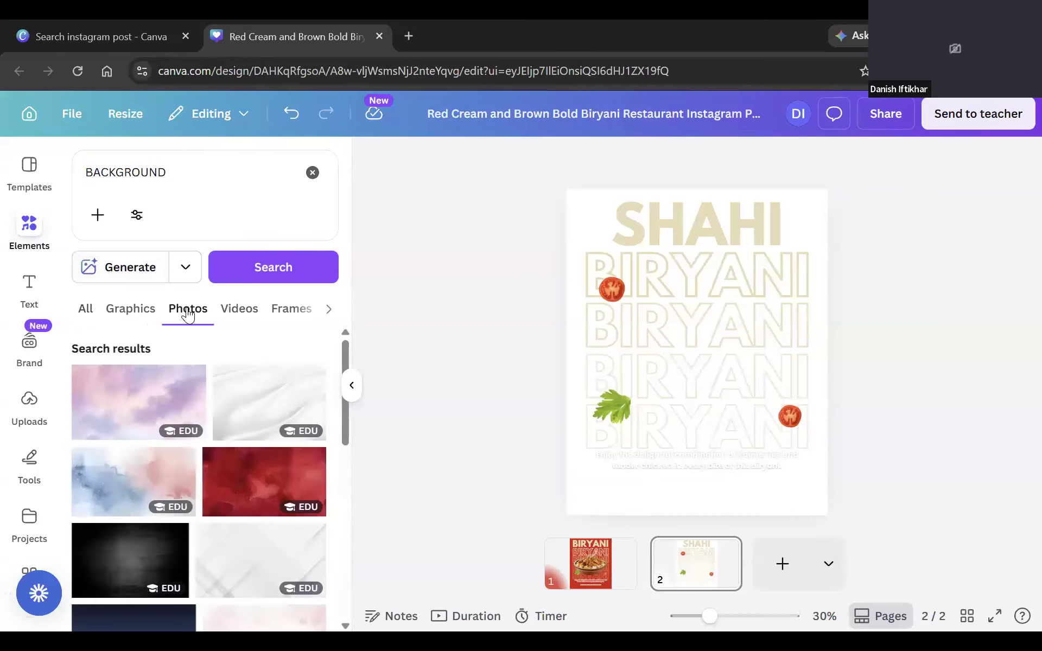
pyautogui.scroll(-5, 270, 445)
pyautogui.scroll(10, 199, 453)
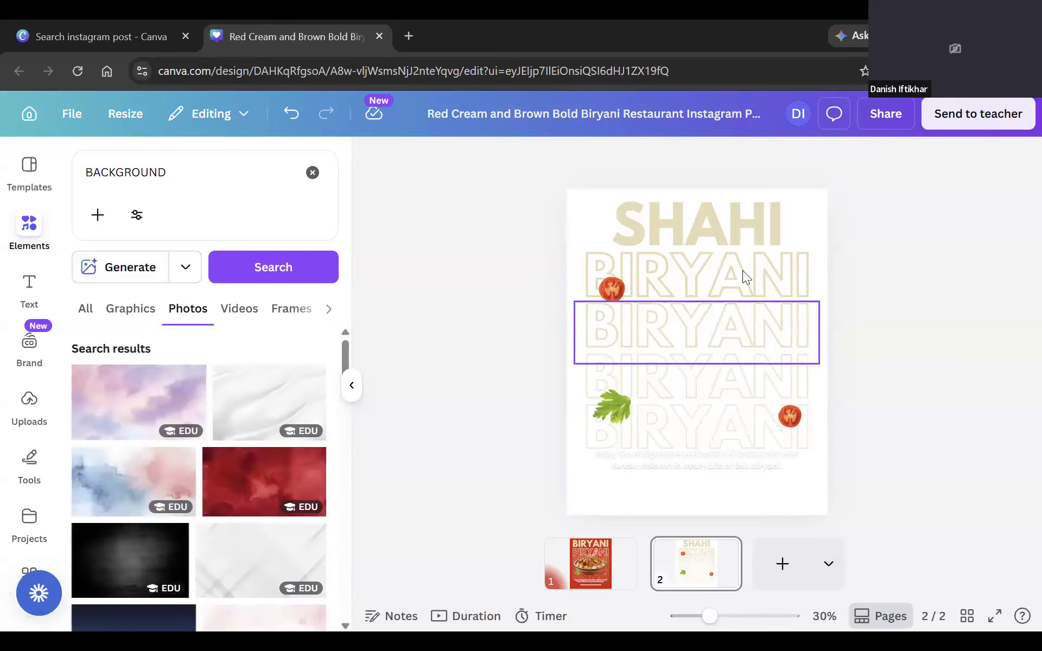
# Search the graphics for "indian door background" and look through the results for a suitable backdrop.
pyautogui.doubleClick(157, 169)
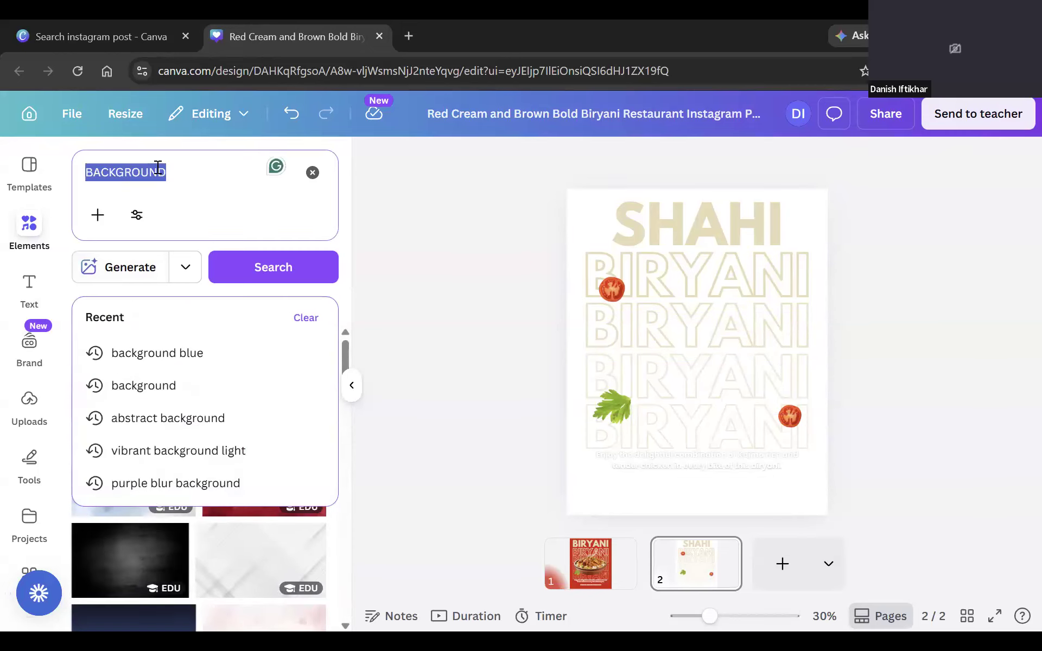
pyautogui.write('indian ')
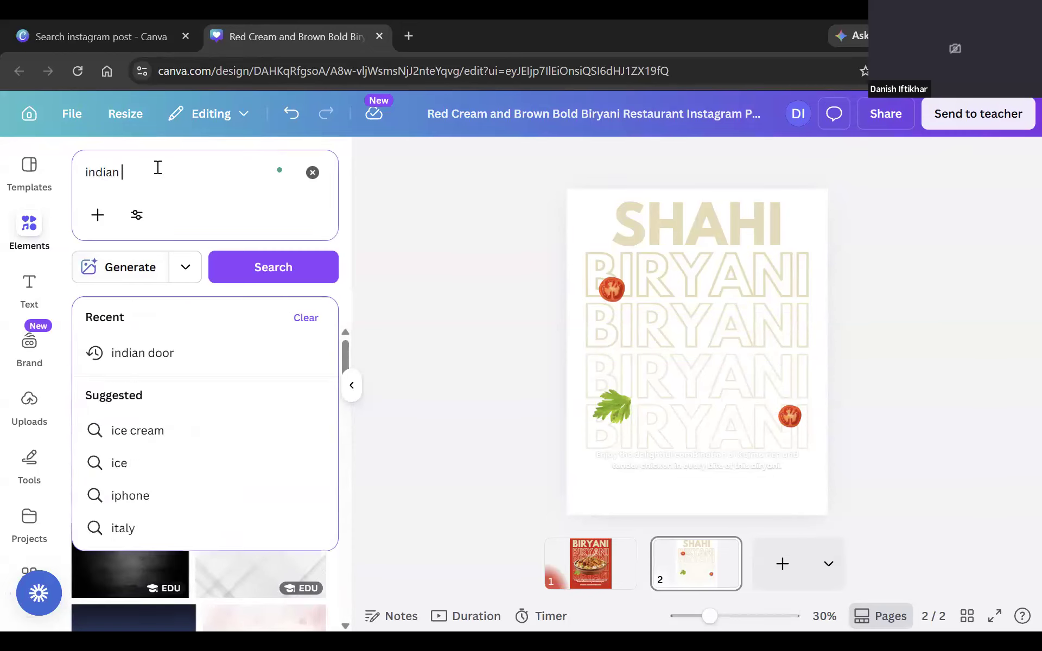
pyautogui.write('door background')
pyautogui.press('Return')
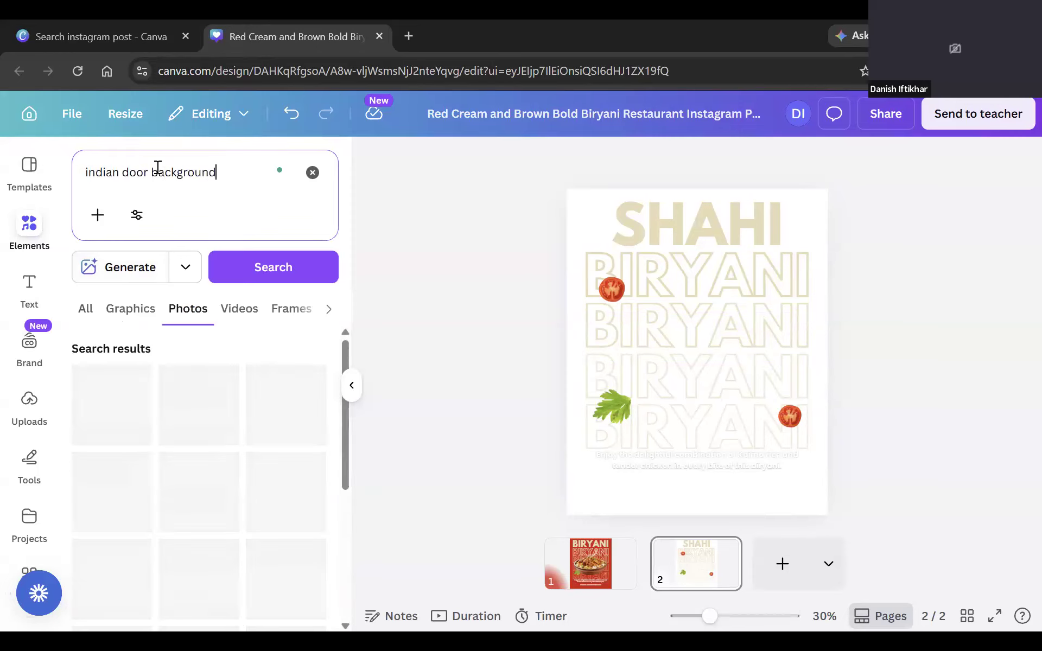
pyautogui.click(145, 319)
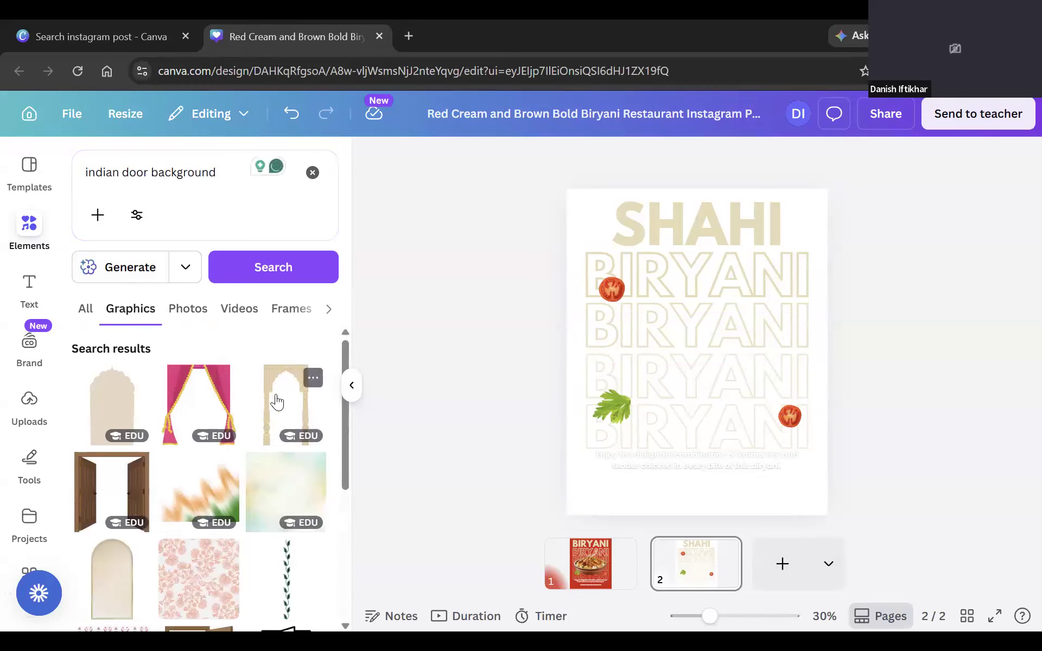
pyautogui.scroll(-10, 116, 407)
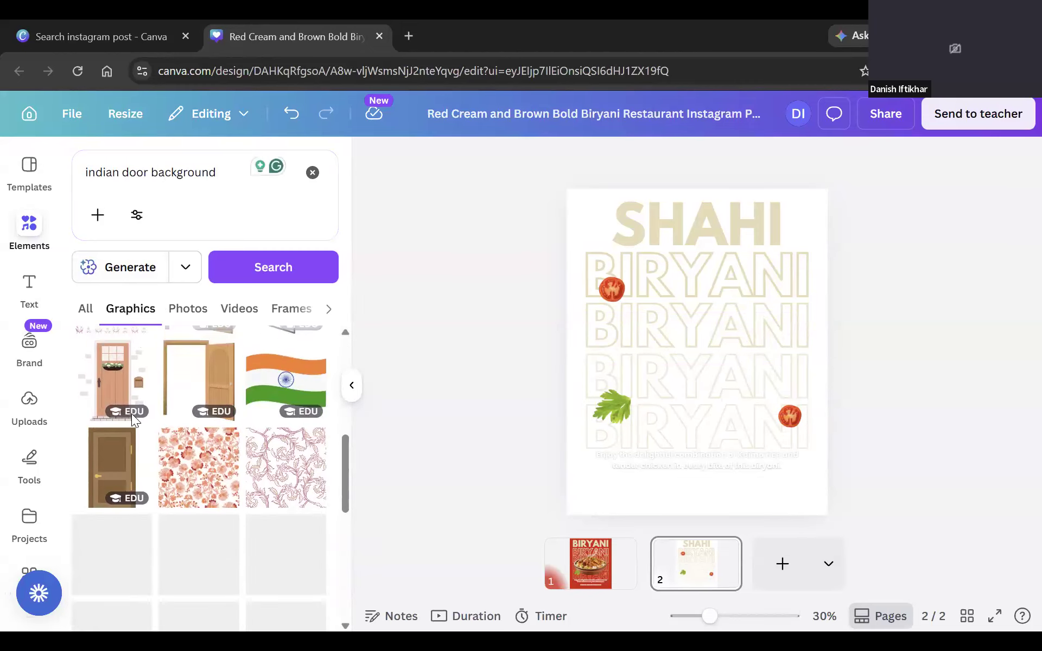
pyautogui.scroll(-3, 196, 469)
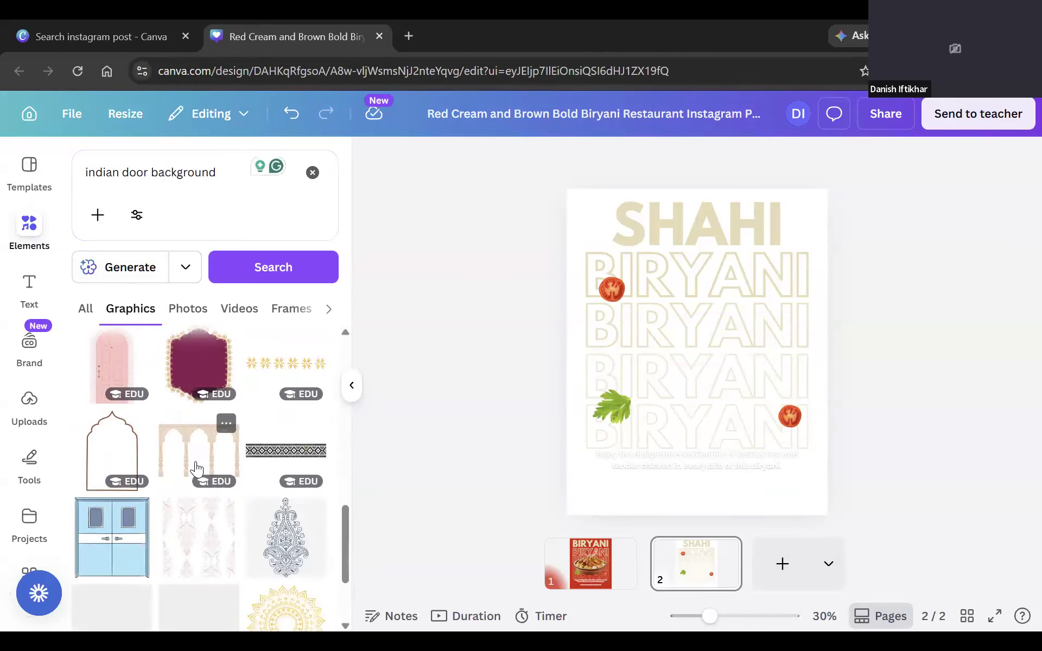
pyautogui.scroll(-2, 197, 467)
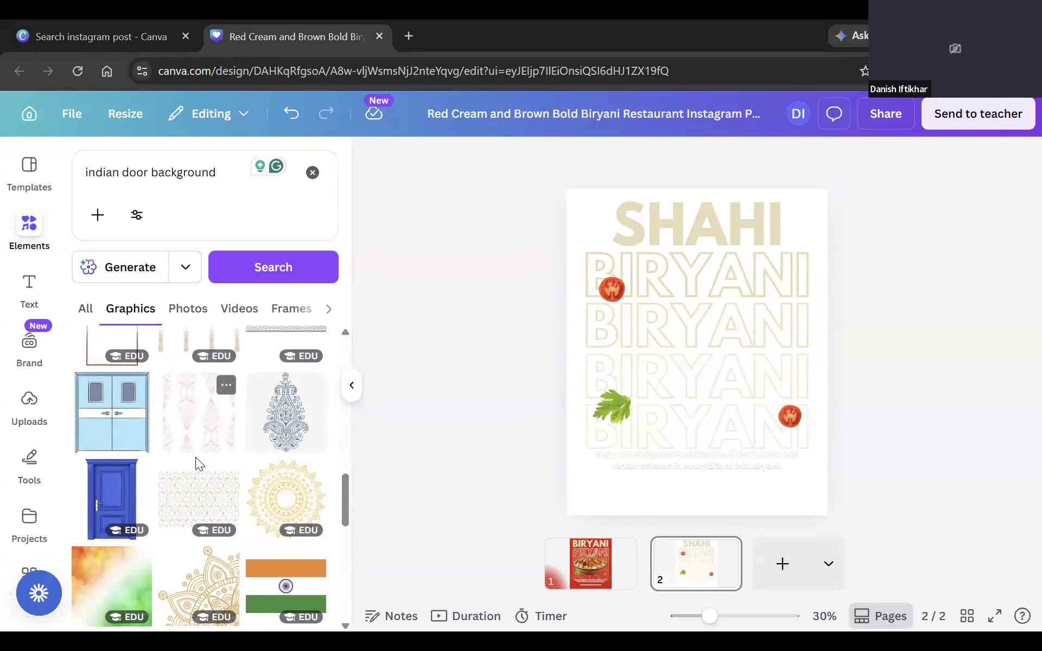
pyautogui.scroll(3, 195, 456)
# Try the maroon frame with the gold floral border, enlarged to nearly the page width, and delete it.
pyautogui.click(193, 457)
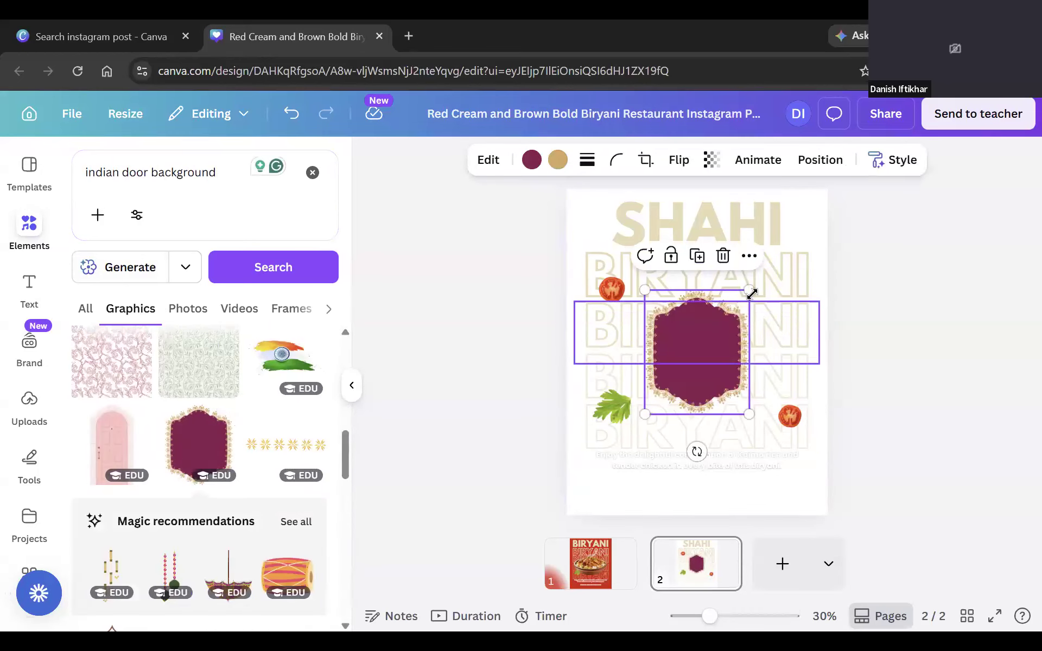
pyautogui.moveTo(752, 291); pyautogui.dragTo(824, 201)
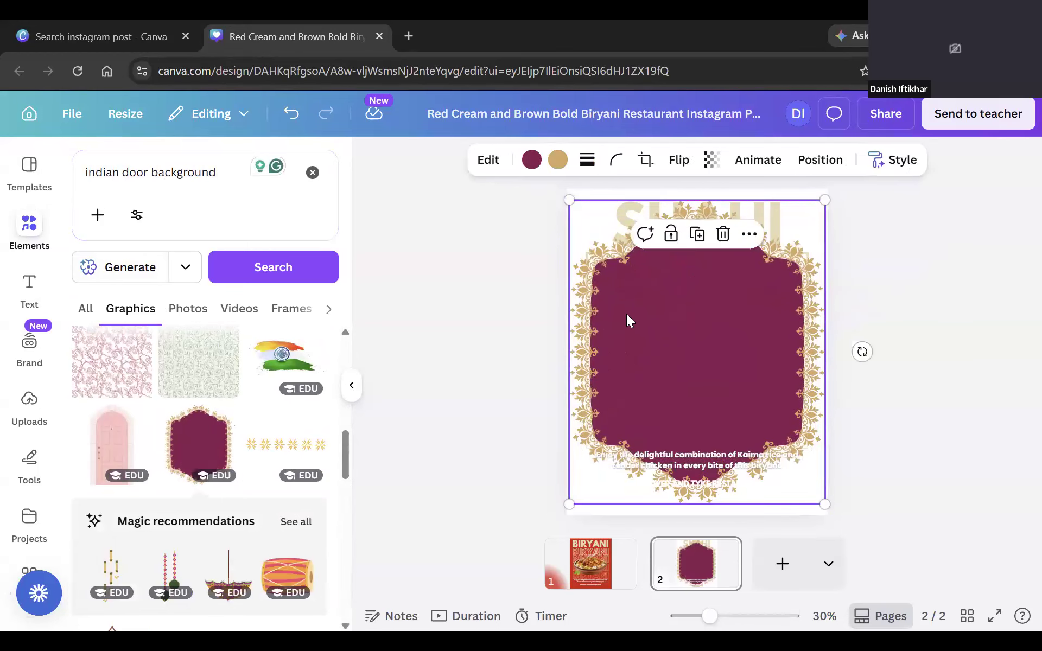
pyautogui.press('Delete')
# Add the orange scalloped arch graphic to page 2, enlarge it to the full page width and align it with the page's upper edge.
pyautogui.scroll(-6, 190, 413)
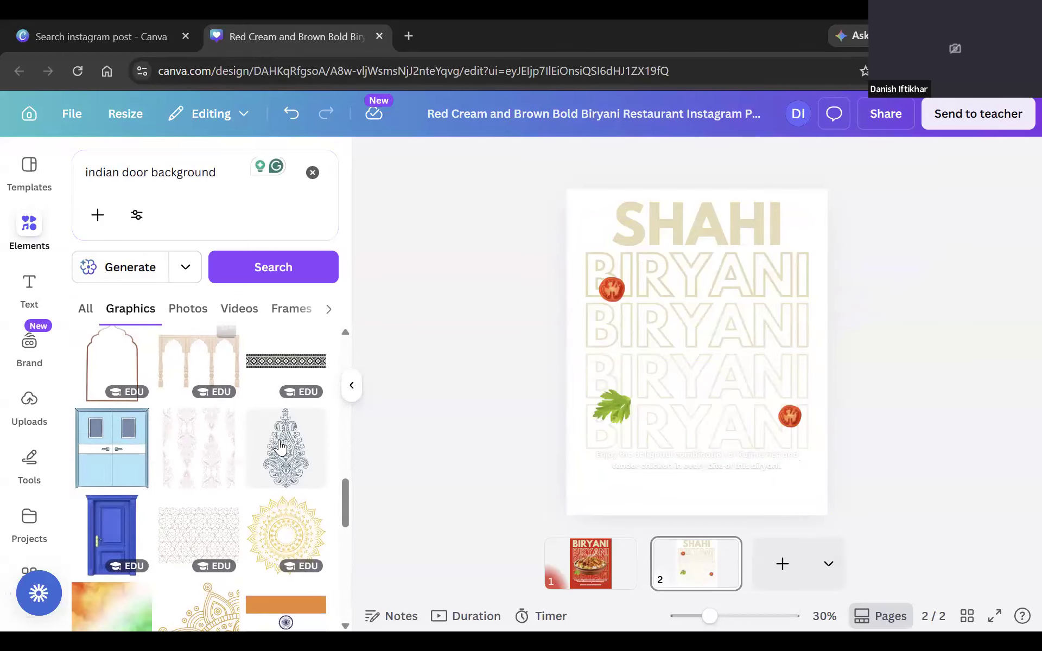
pyautogui.scroll(-5, 280, 448)
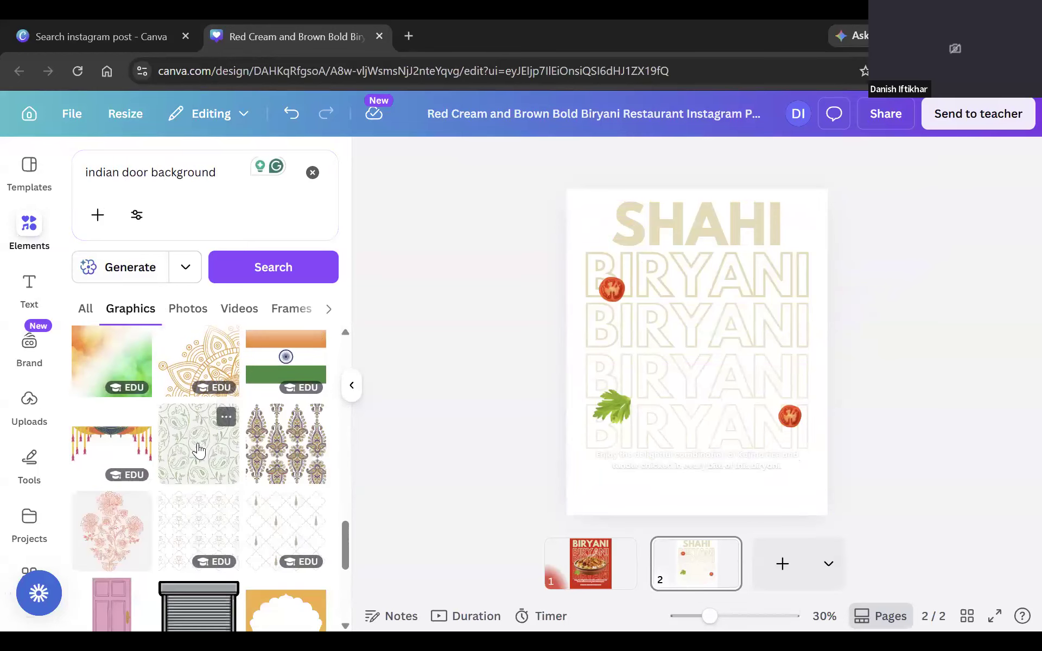
pyautogui.scroll(-4, 198, 449)
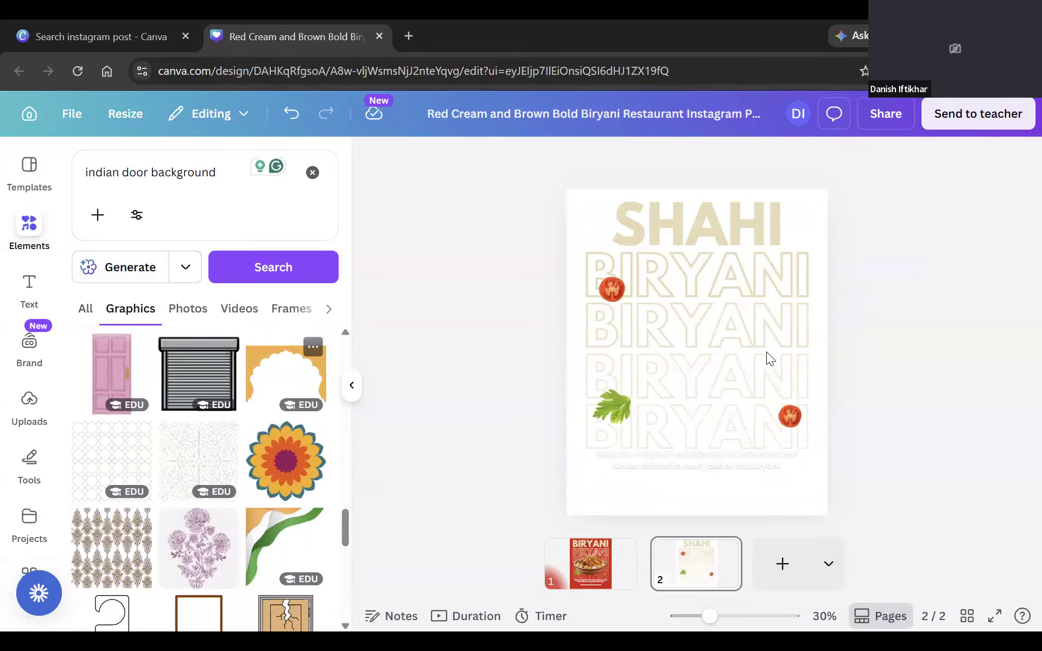
pyautogui.moveTo(748, 311); pyautogui.dragTo(827, 261)
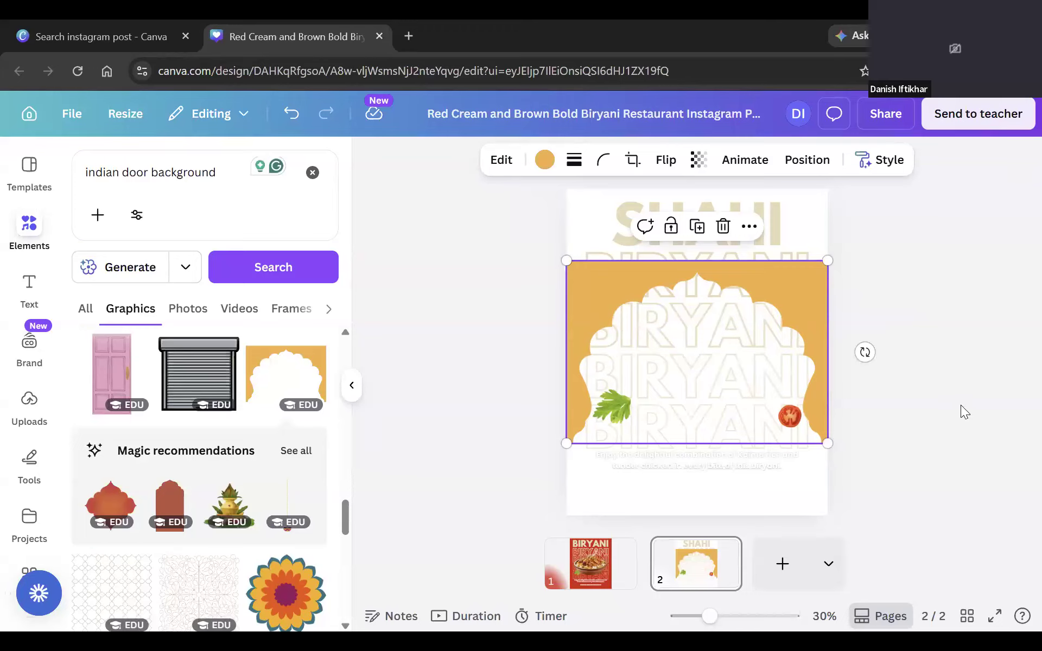
pyautogui.moveTo(781, 284); pyautogui.dragTo(788, 211)
# Send the orange scalloped arch graphic to the back, behind the headings and food pictures.
pyautogui.rightClick(790, 217)
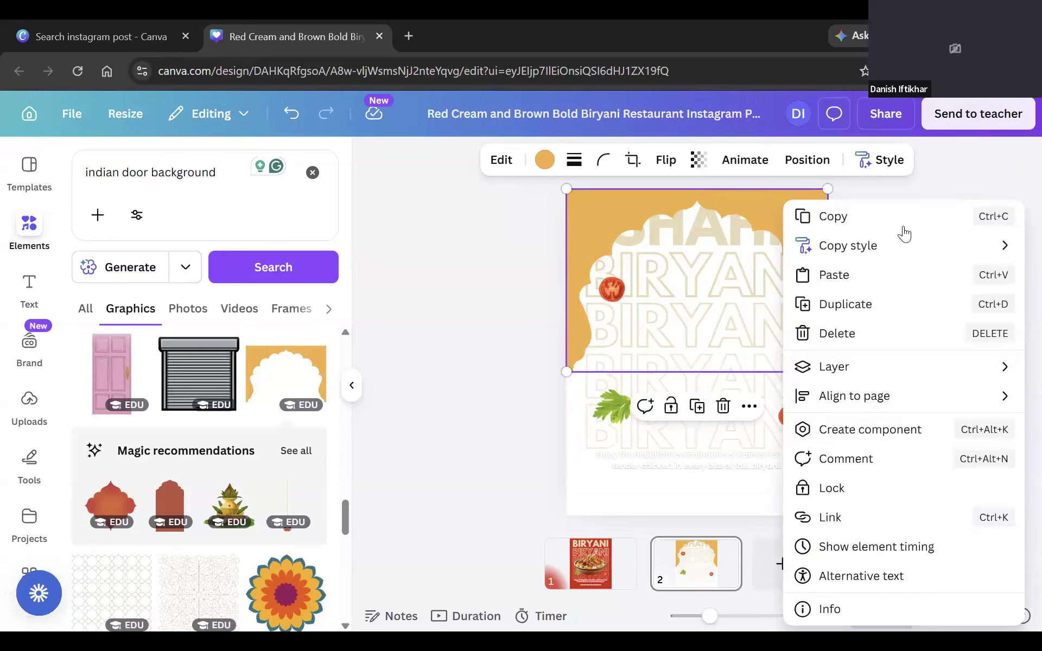
pyautogui.click(896, 368)
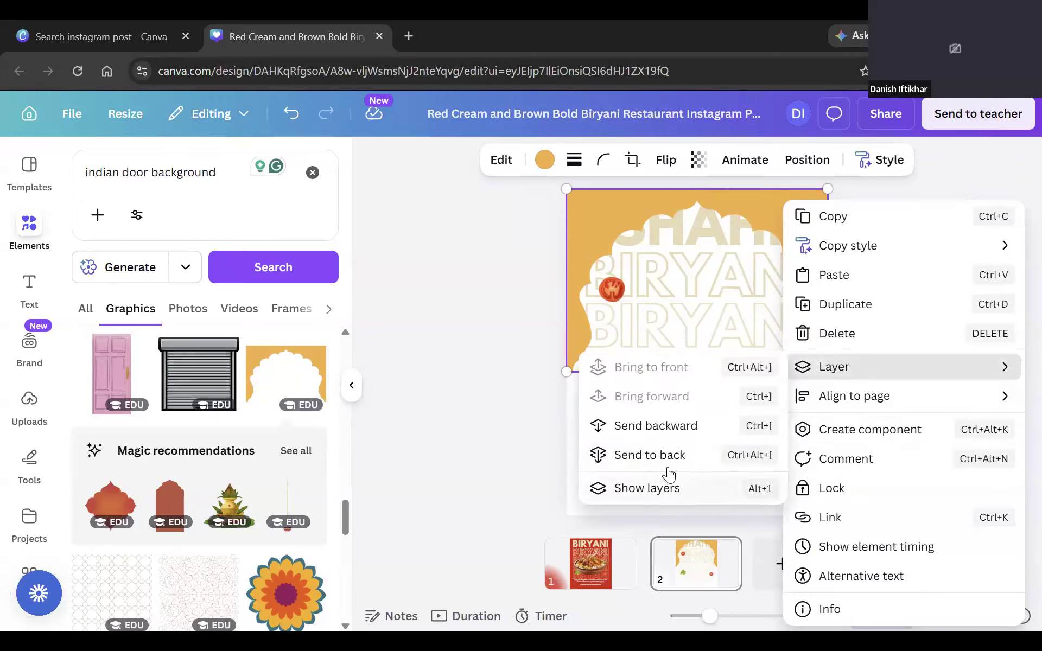
pyautogui.click(667, 465)
pyautogui.click(443, 358)
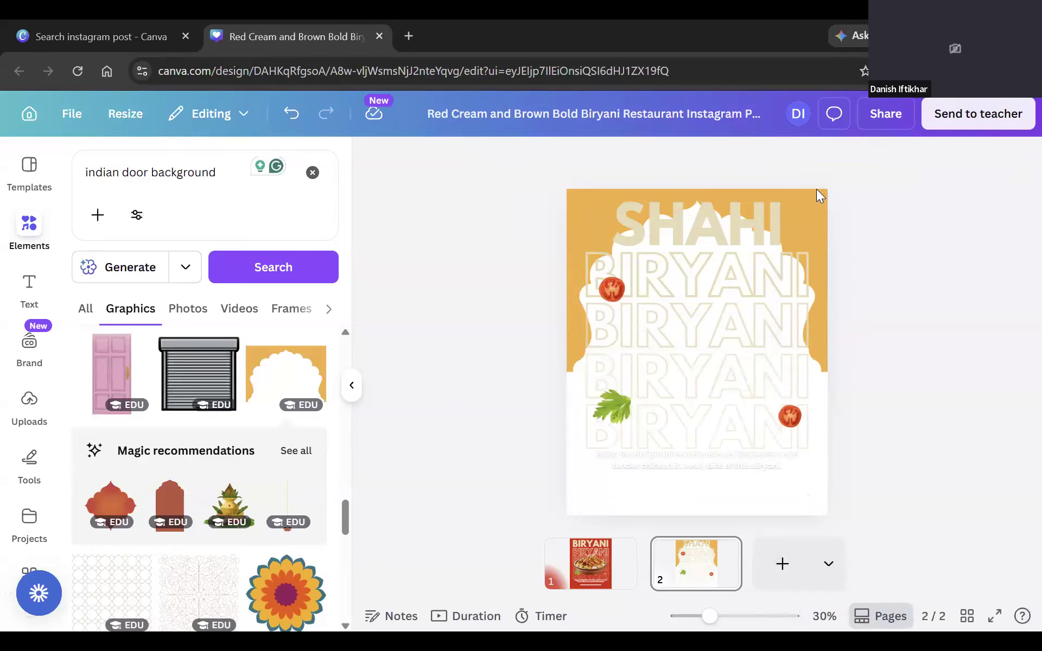
# Colour the page background medium brown and the arch graphic dark brown, using the photo colours taken from the biryani picture.
pyautogui.click(809, 467)
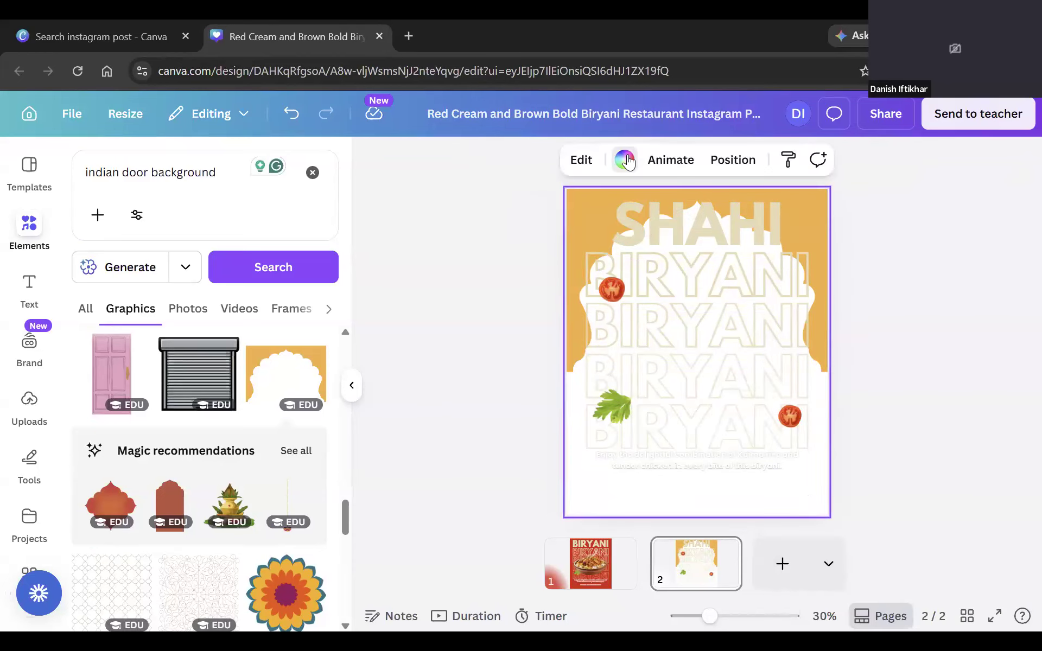
pyautogui.click(624, 160)
pyautogui.scroll(-3, 133, 418)
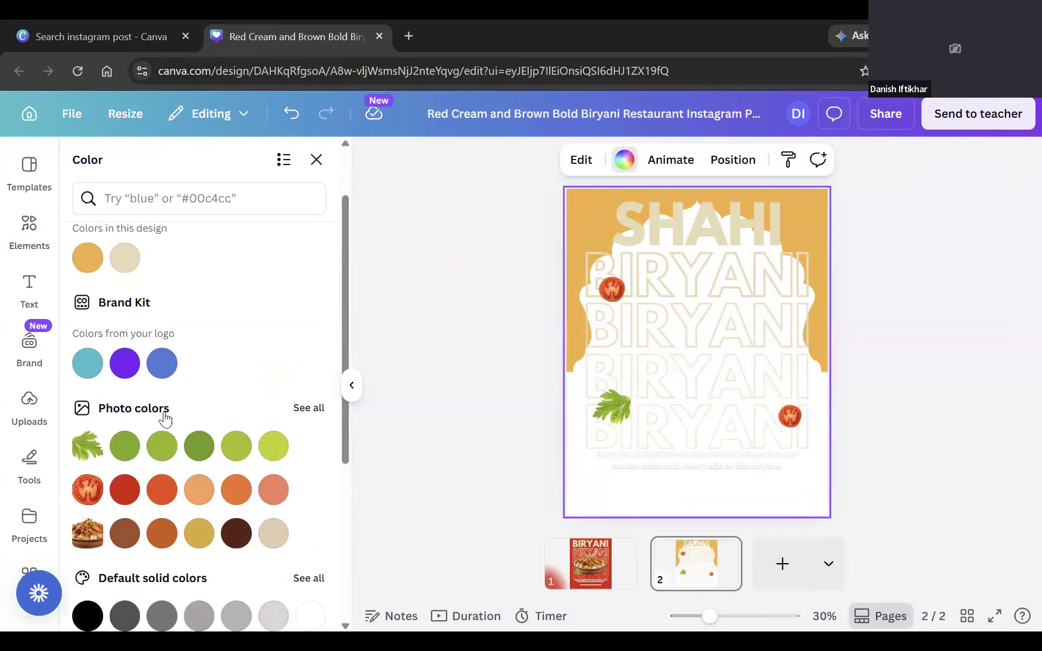
pyautogui.click(125, 452)
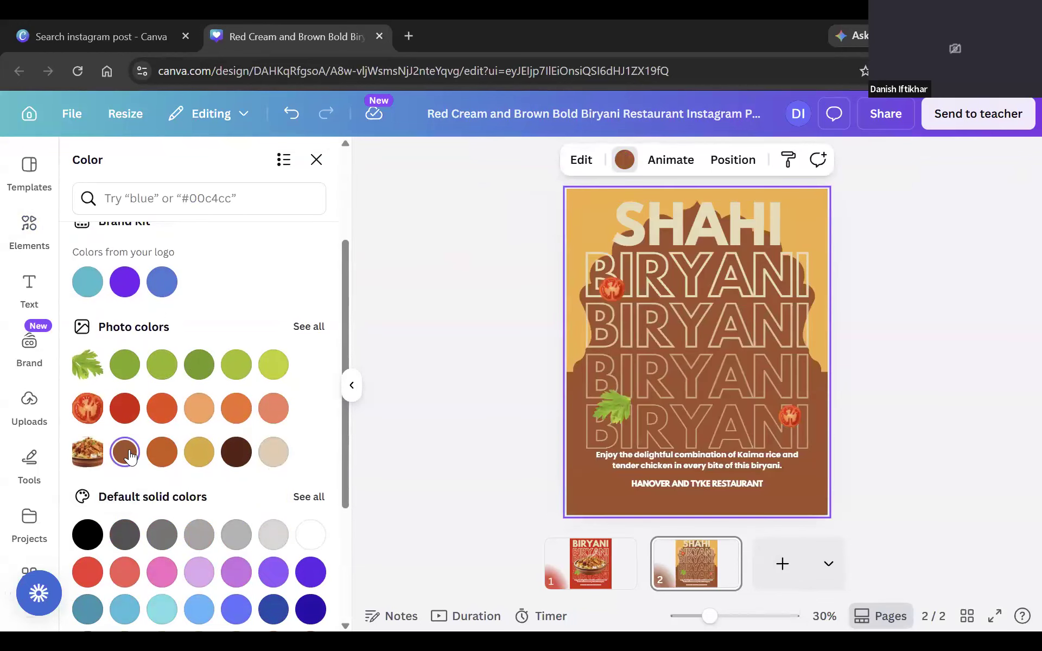
pyautogui.click(572, 194)
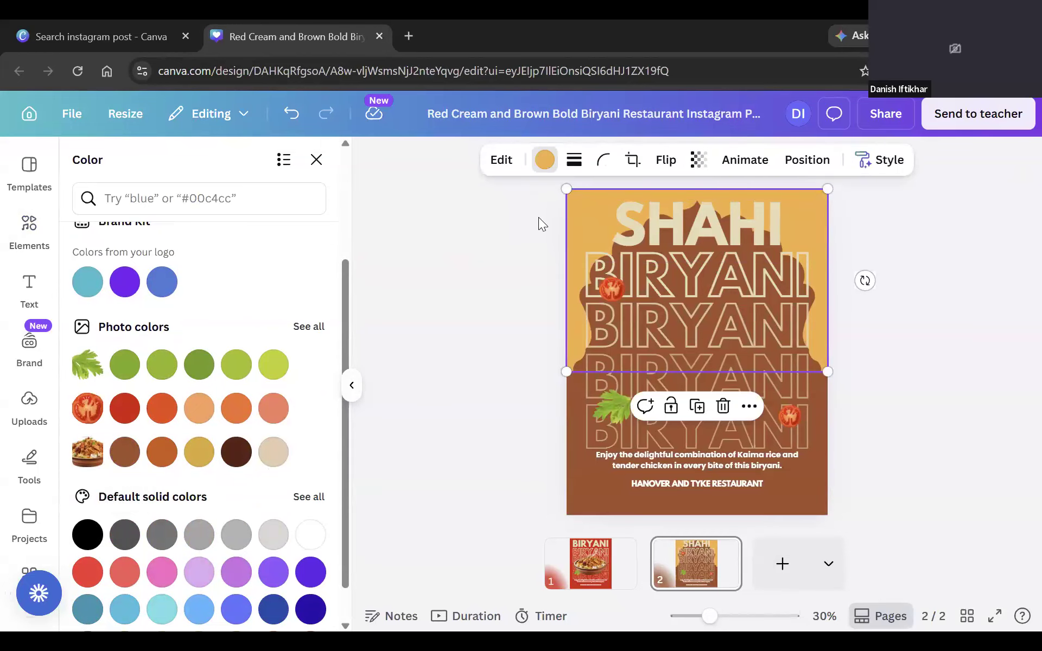
pyautogui.click(235, 456)
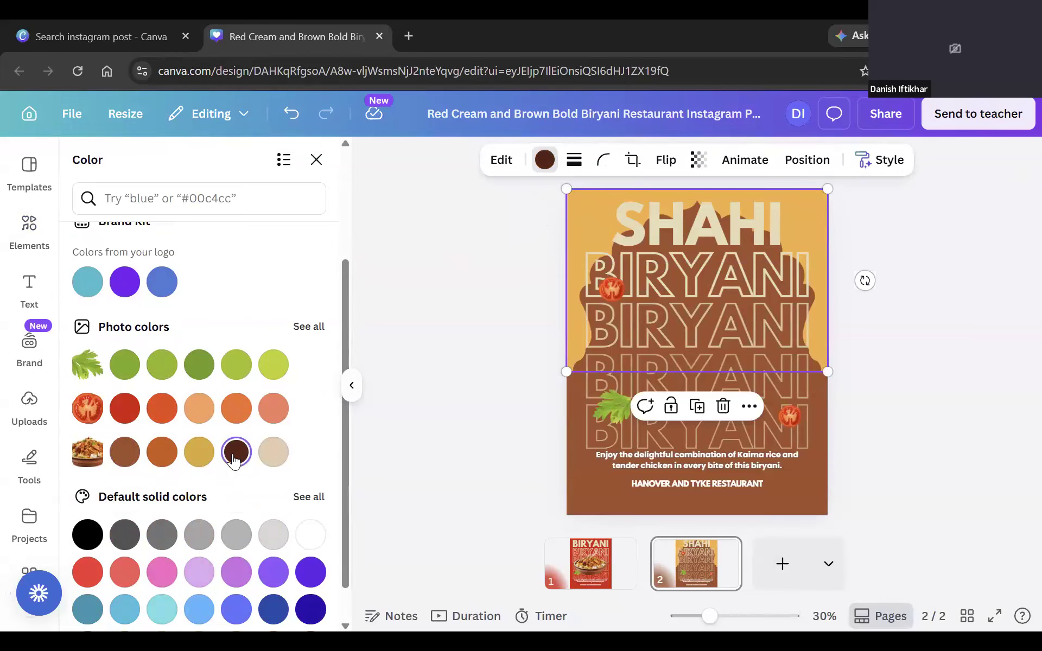
pyautogui.click(480, 282)
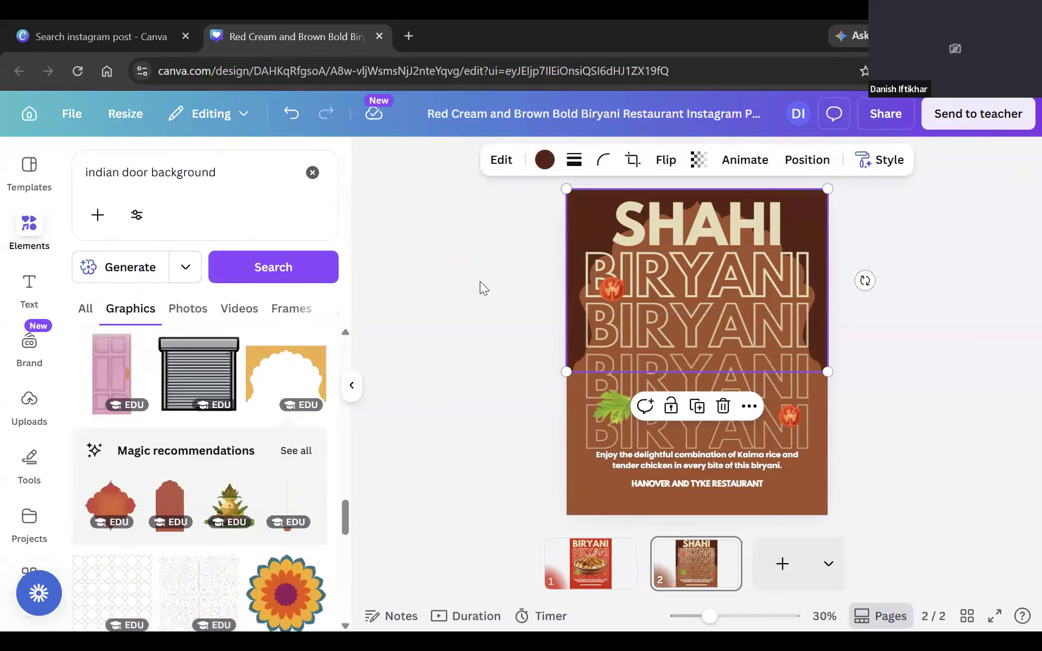
# Delete both tomato slices, the green leaf and the lower three outlined BIRYANI lines, keeping only the one directly beneath SHAHI.
pyautogui.click(799, 421)
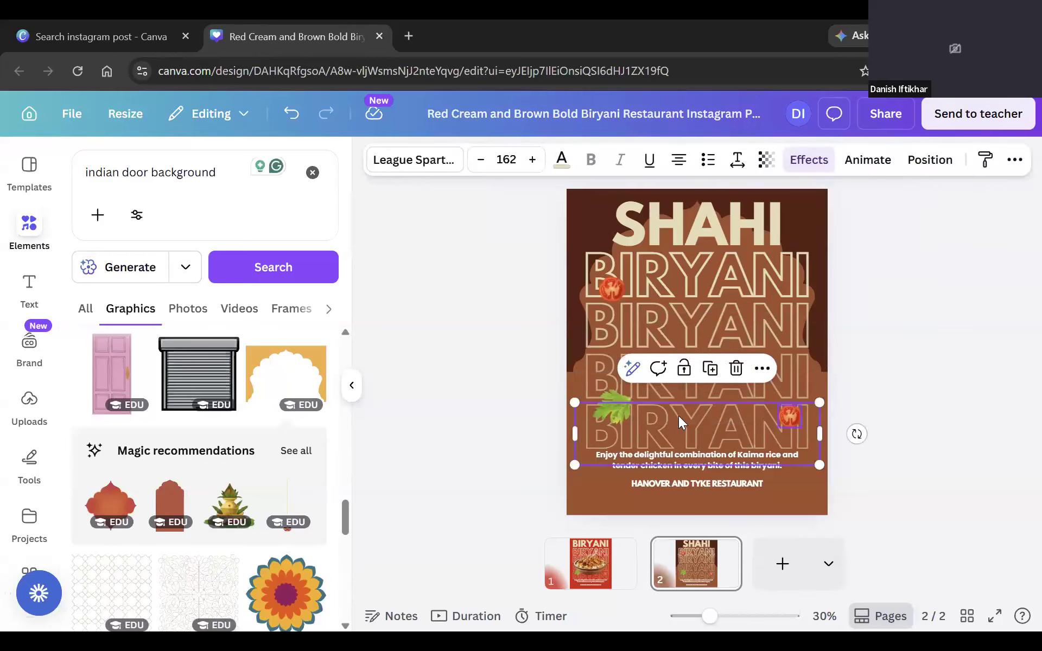
pyautogui.keyDown('shift'); pyautogui.click(790, 416); pyautogui.keyUp('shift')
pyautogui.keyDown('shift'); pyautogui.click(611, 407); pyautogui.keyUp('shift')
pyautogui.keyDown('shift'); pyautogui.click(616, 291); pyautogui.keyUp('shift')
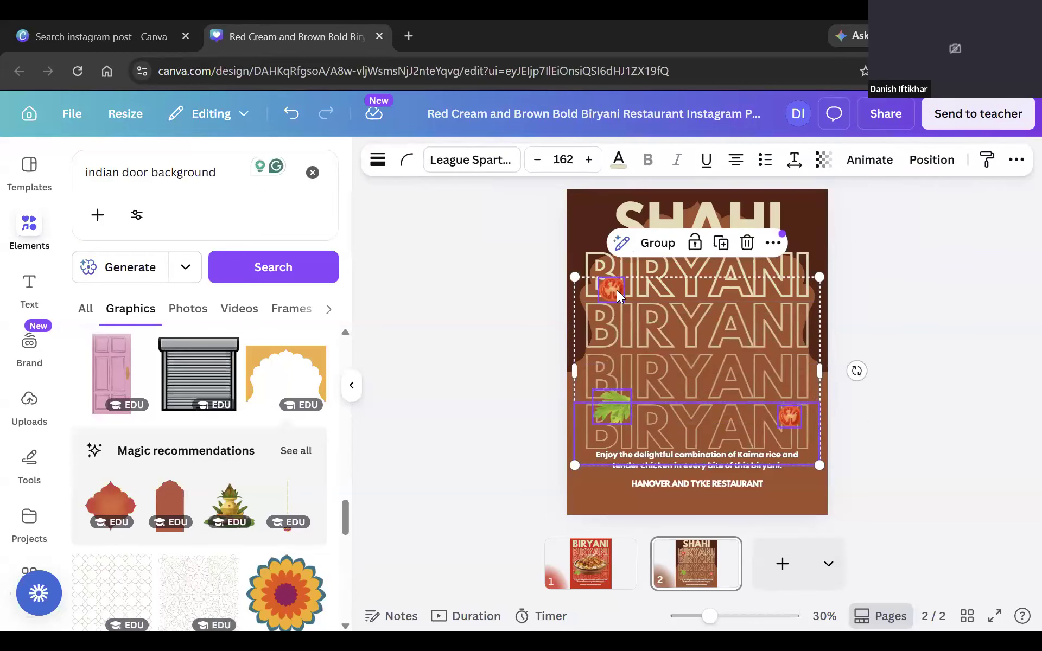
pyautogui.press('Delete')
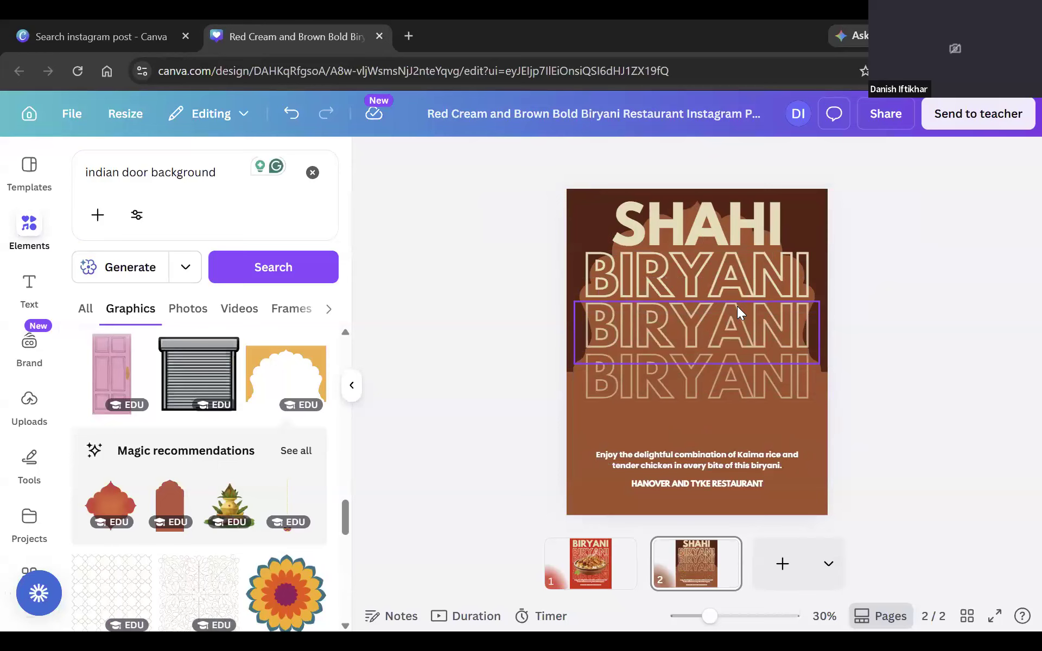
pyautogui.click(748, 342)
pyautogui.click(749, 389)
pyautogui.press('Delete')
pyautogui.click(759, 342)
pyautogui.press('Delete')
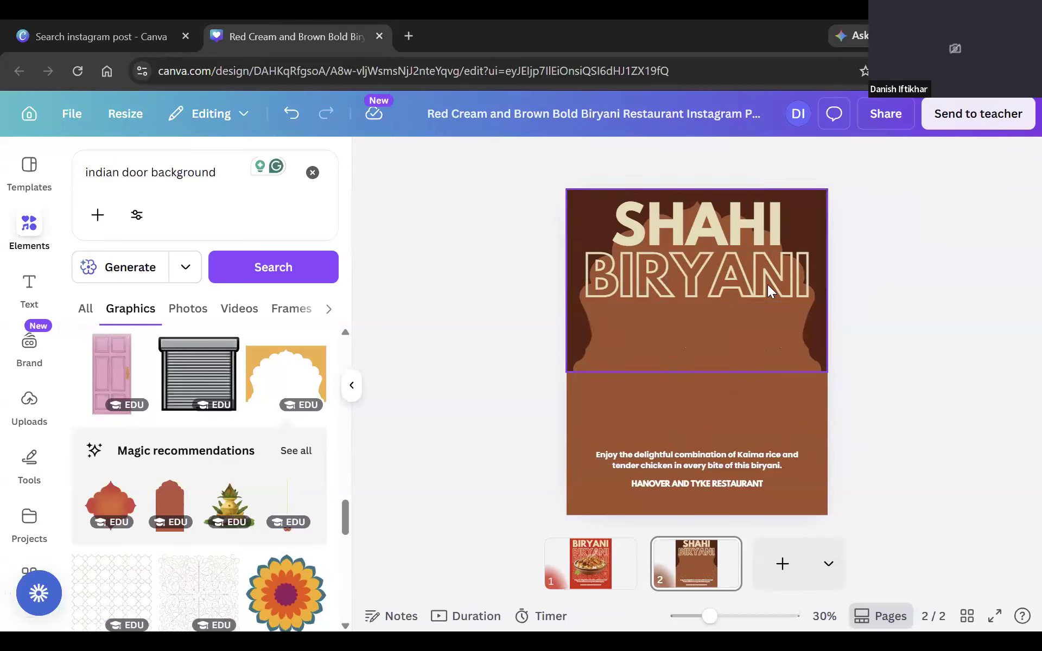
# Move the SHAHI and BIRYANI headings down into the arch together and scale them down to font size 138.
pyautogui.click(767, 284)
pyautogui.keyDown('shift'); pyautogui.click(769, 233); pyautogui.keyUp('shift')
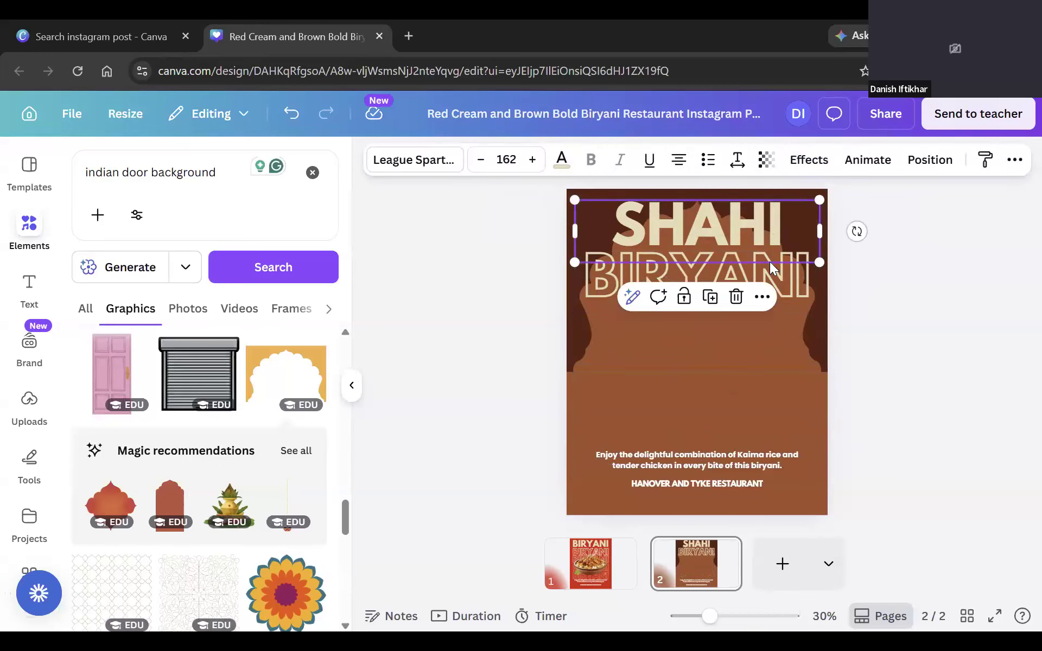
pyautogui.moveTo(775, 248); pyautogui.dragTo(776, 299)
pyautogui.moveTo(816, 259); pyautogui.dragTo(804, 273)
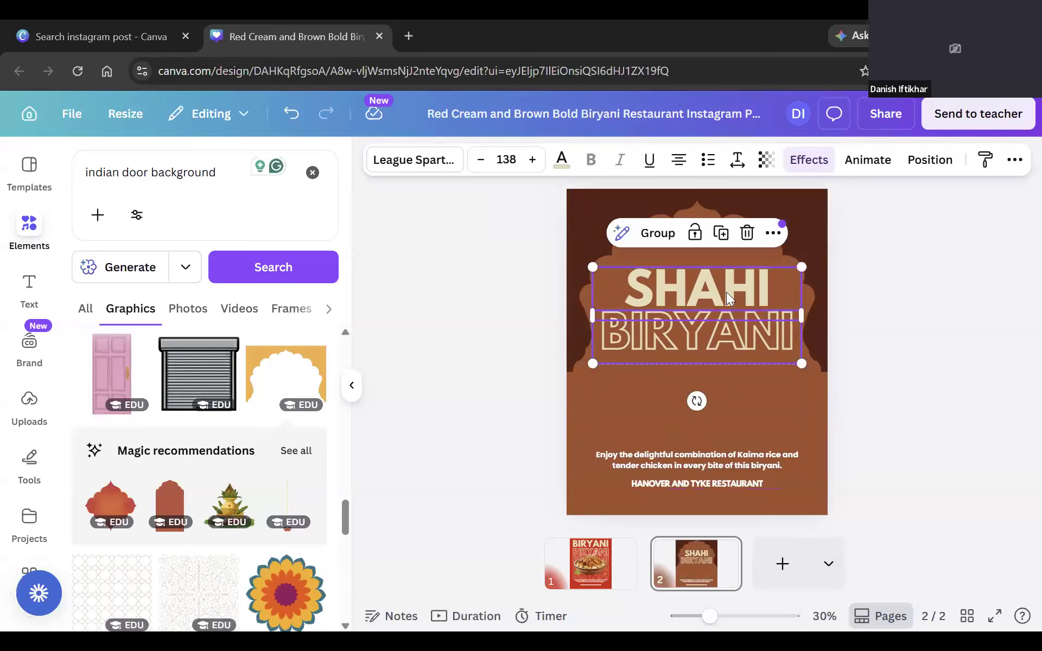
pyautogui.moveTo(726, 292); pyautogui.dragTo(729, 276)
pyautogui.click(876, 426)
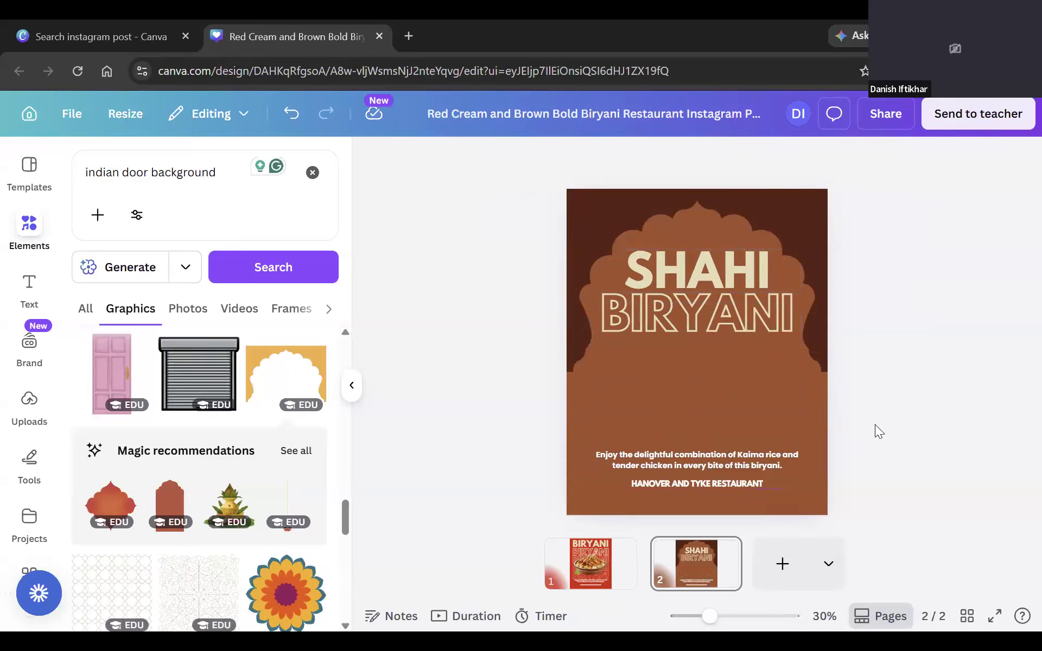
# Look through more "indian door background" graphics, and search the graphics for "food".
pyautogui.scroll(-10, 230, 458)
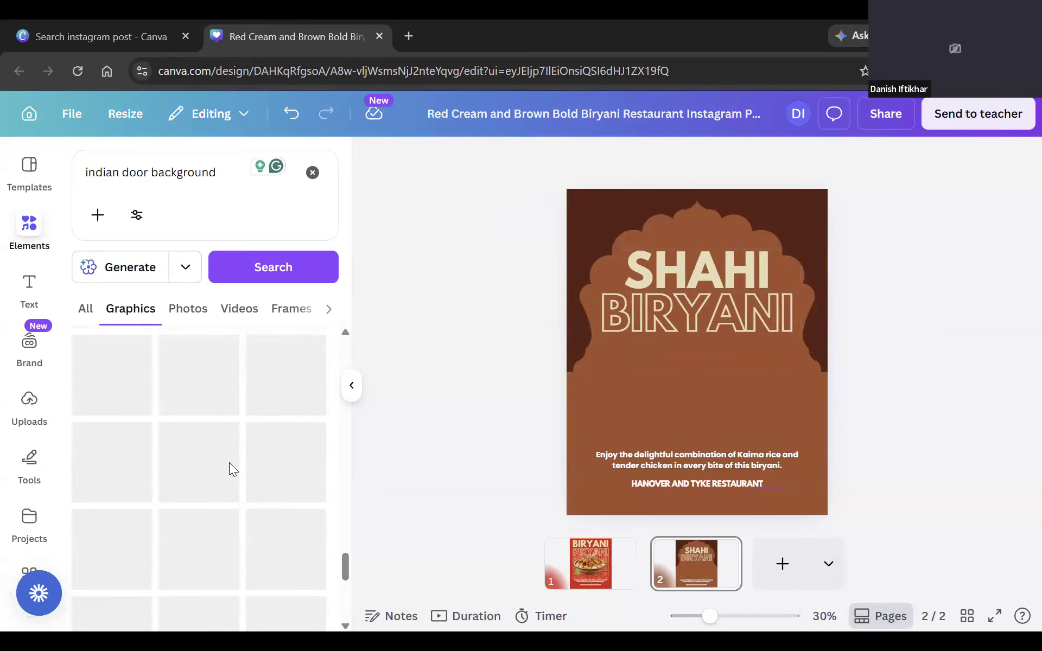
pyautogui.scroll(-6, 132, 439)
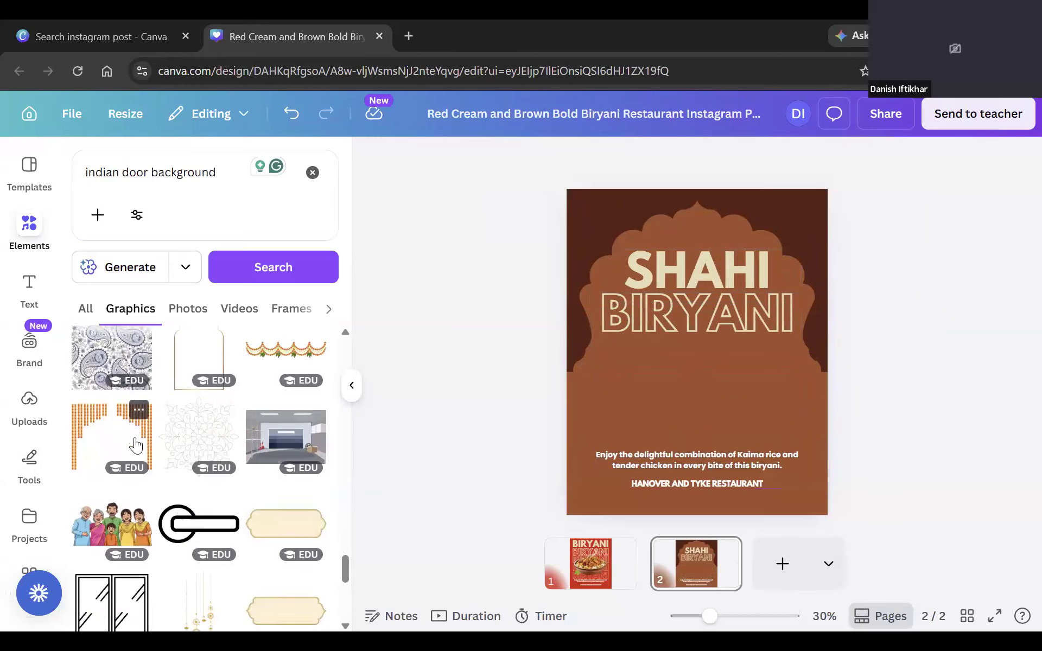
pyautogui.scroll(-3, 135, 440)
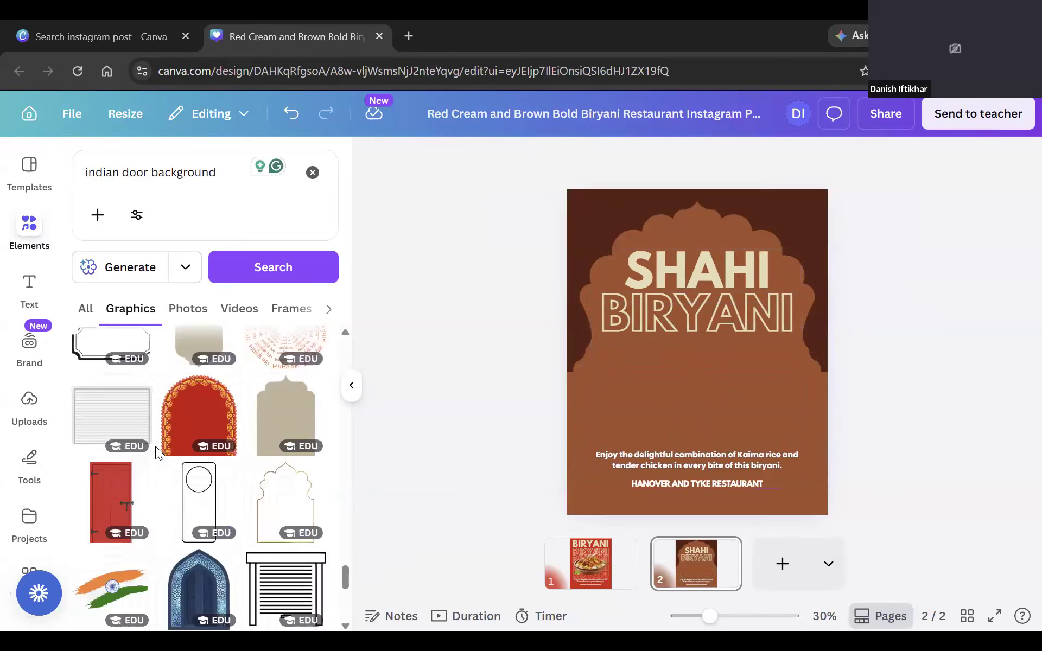
pyautogui.scroll(-3, 155, 446)
pyautogui.scroll(-4, 155, 446)
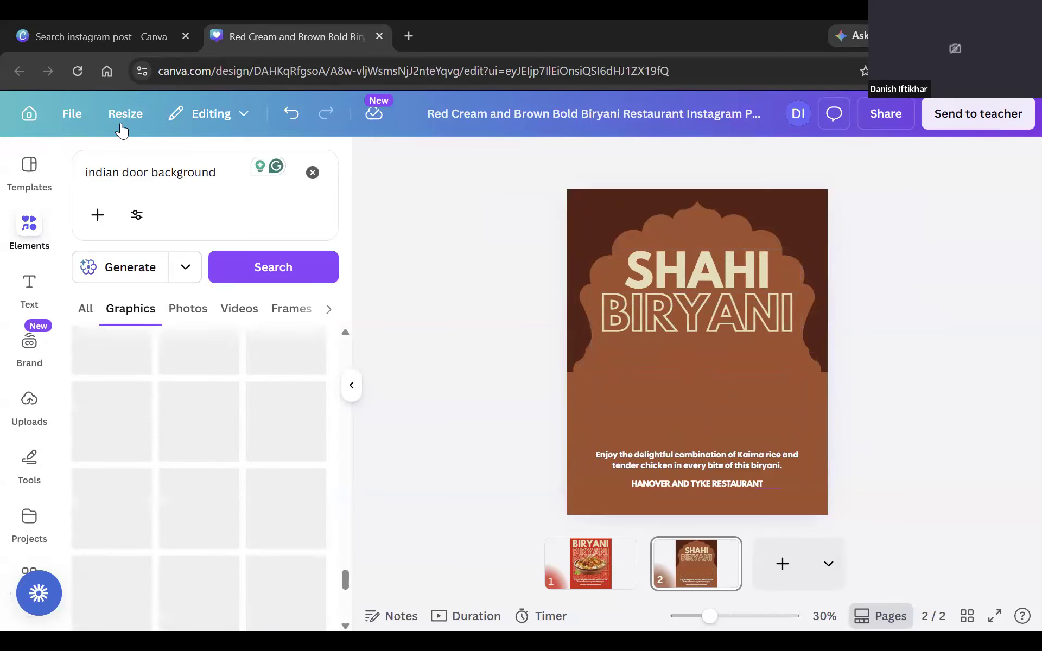
pyautogui.click(218, 173)
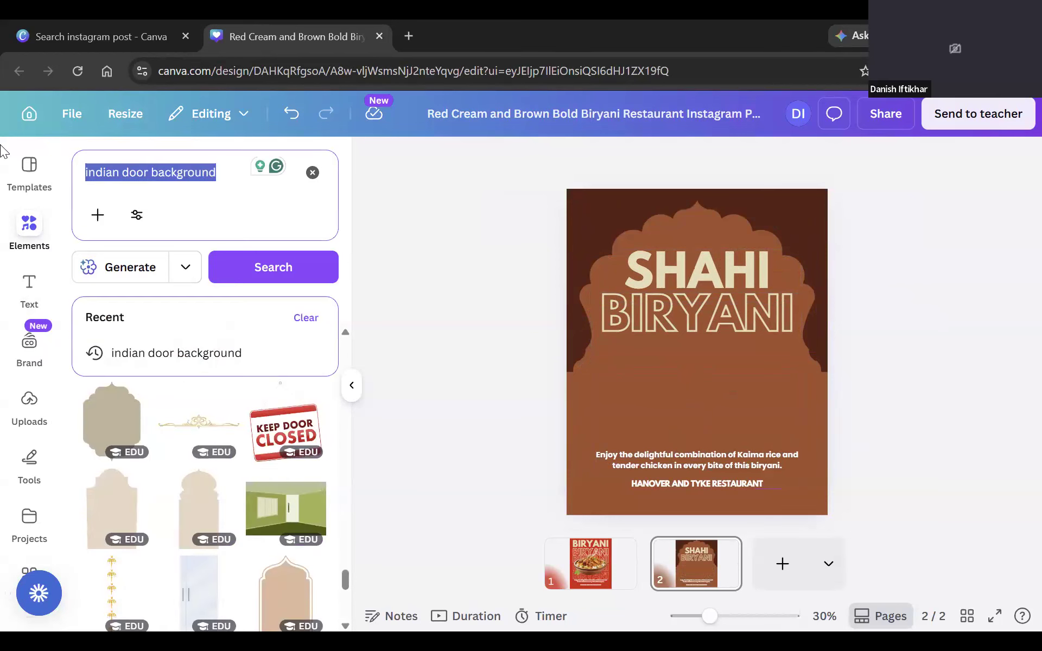
pyautogui.write('food')
pyautogui.press('Return')
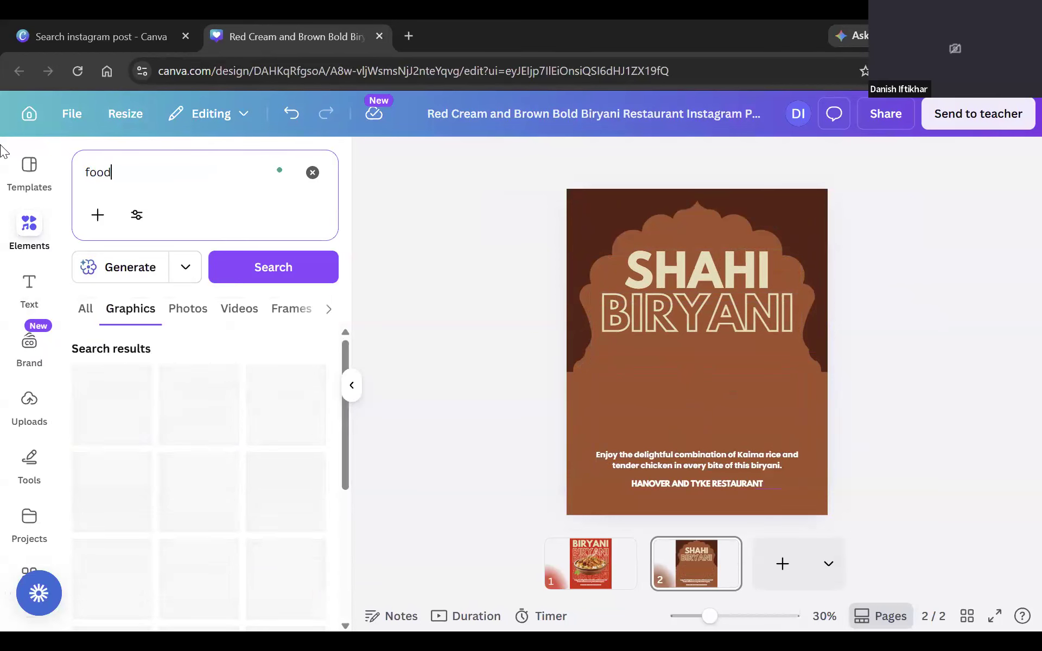
# Search the photos for "biryani" and add the round black bowl of biryani with the lime wedge to page 2.
pyautogui.click(90, 163)
pyautogui.write('biryani')
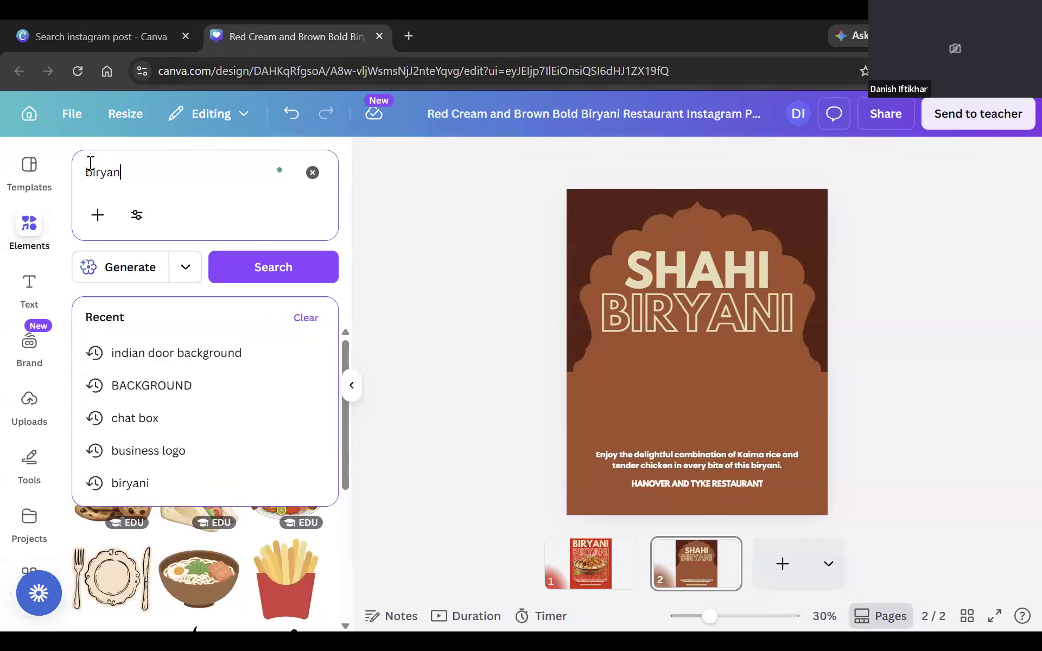
pyautogui.press('Return')
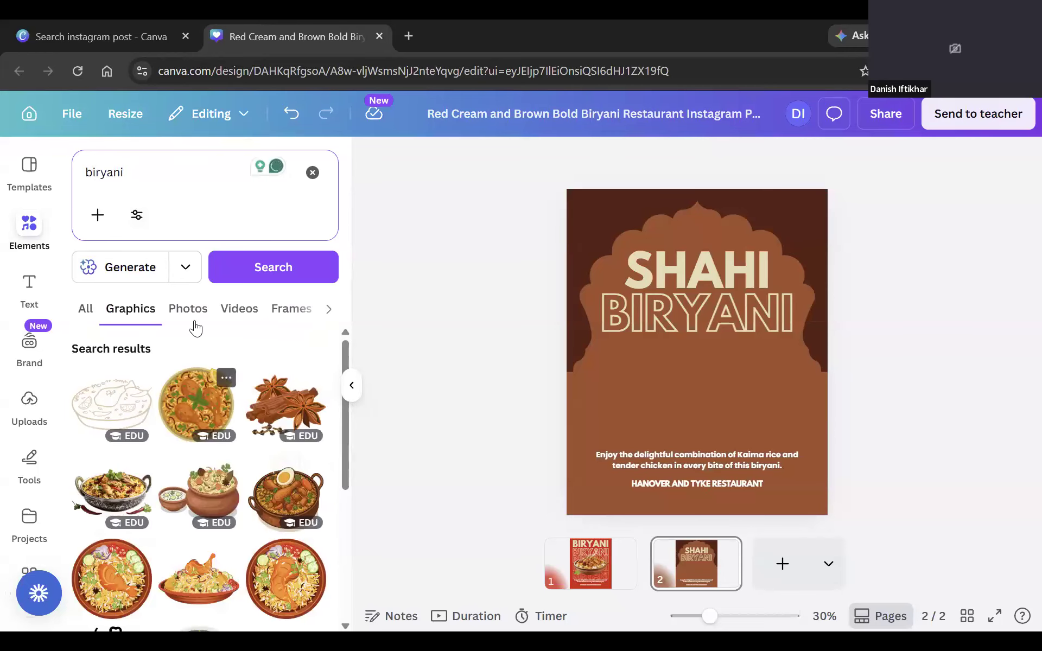
pyautogui.click(196, 319)
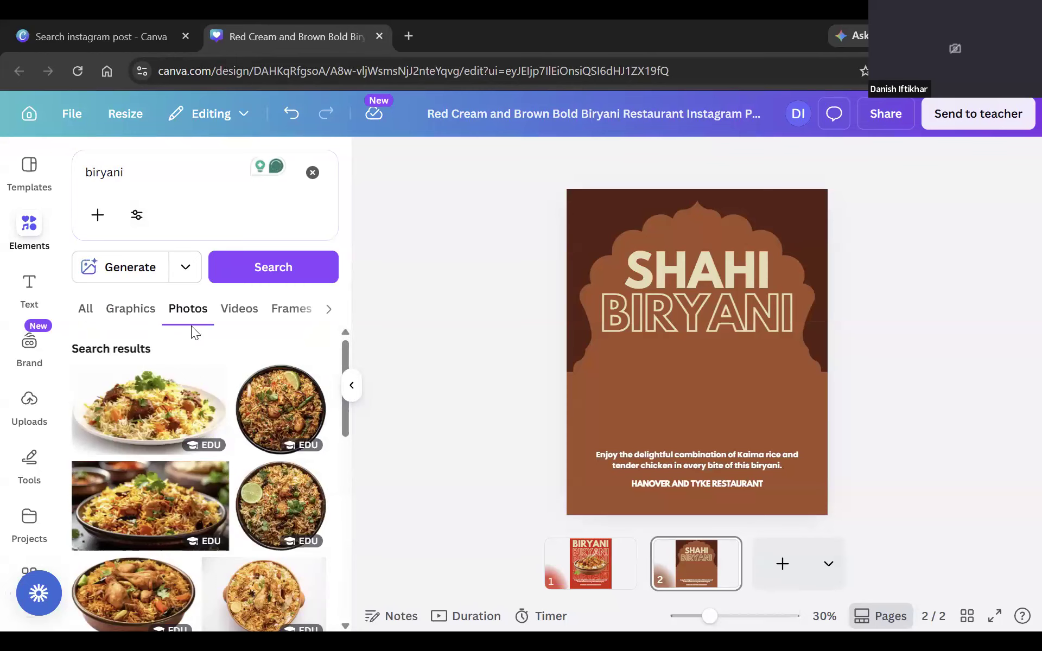
pyautogui.scroll(-1, 211, 422)
pyautogui.scroll(1, 211, 423)
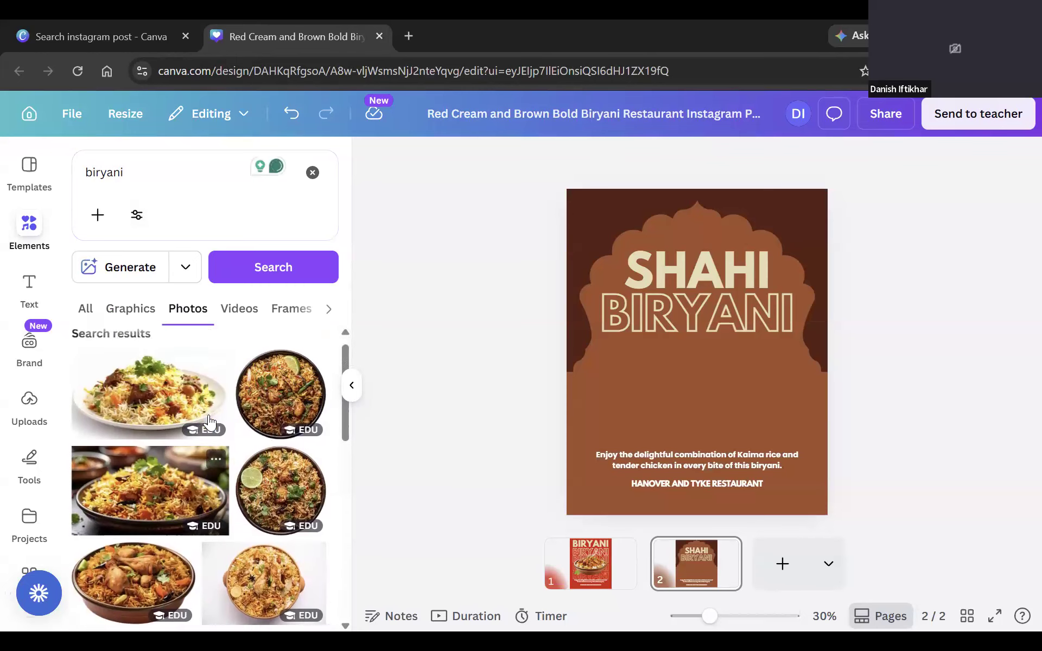
pyautogui.click(266, 422)
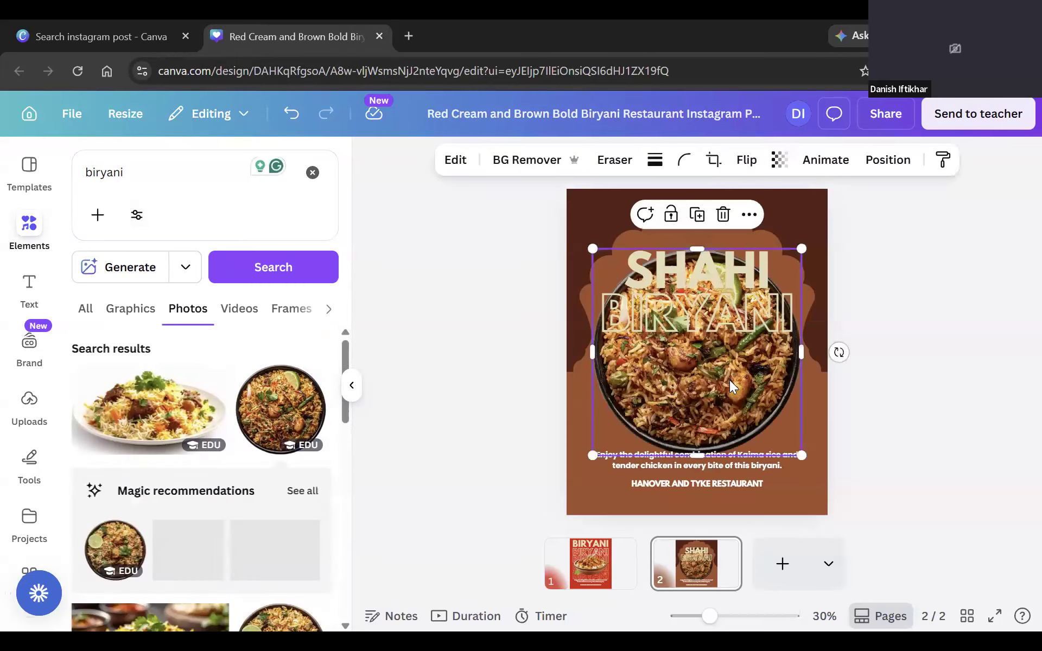
# Move the biryani bowl down to the page's lower edge, centred beneath the headings.
pyautogui.moveTo(754, 395); pyautogui.dragTo(759, 406)
pyautogui.scroll(5, 763, 414)
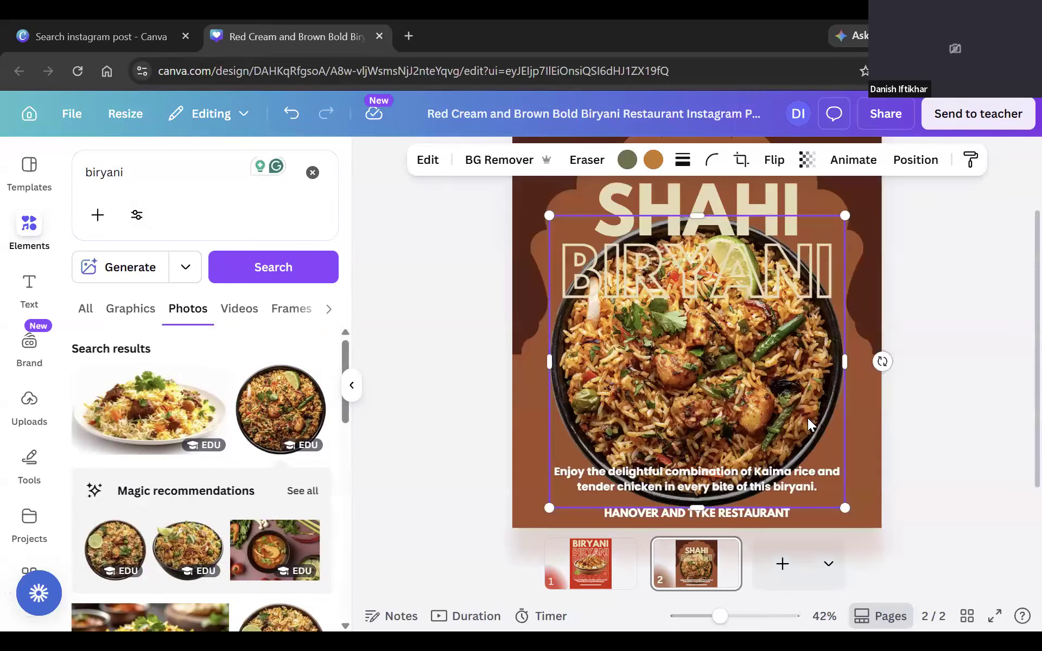
pyautogui.scroll(2, 854, 419)
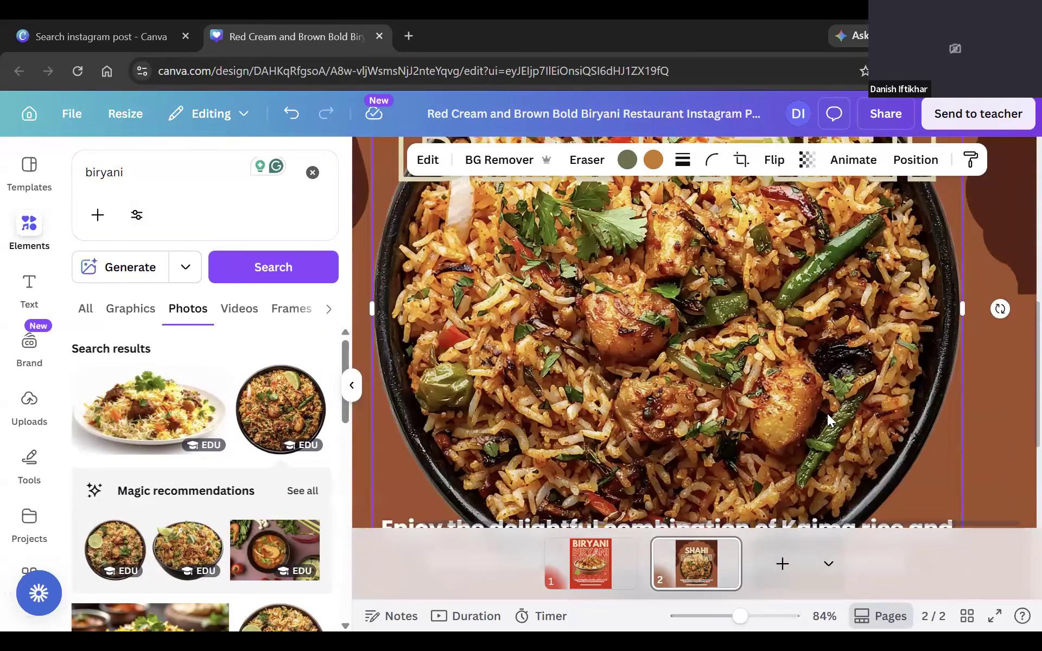
pyautogui.scroll(-2, 803, 408)
pyautogui.scroll(-3, 771, 381)
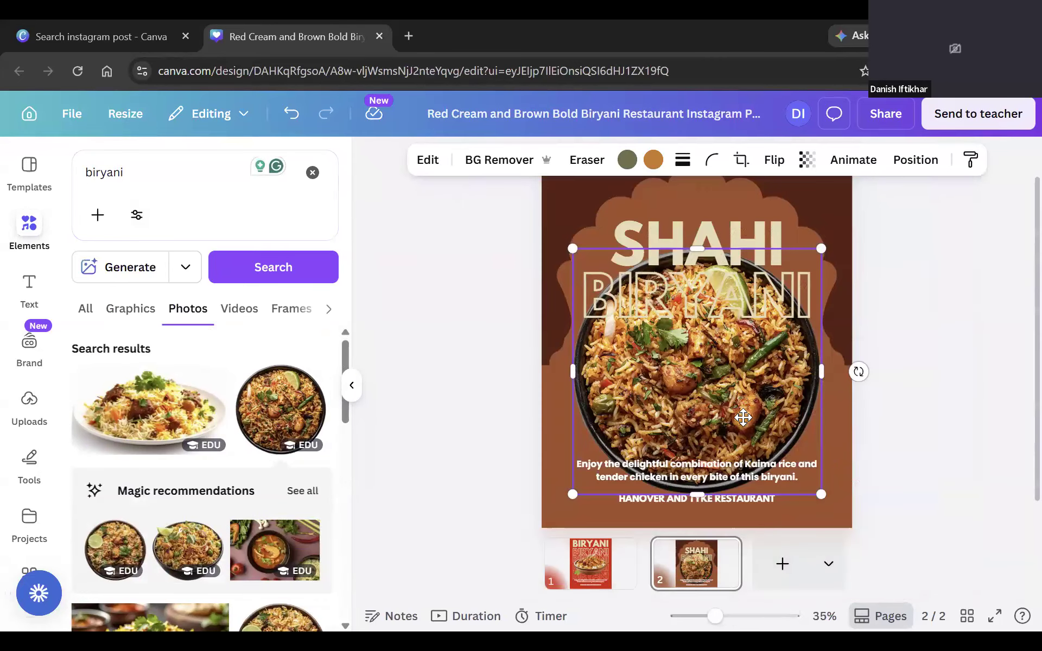
pyautogui.moveTo(751, 429); pyautogui.dragTo(740, 483)
# Delete the description text and the restaurant name line lying over the biryani bowl.
pyautogui.click(739, 468)
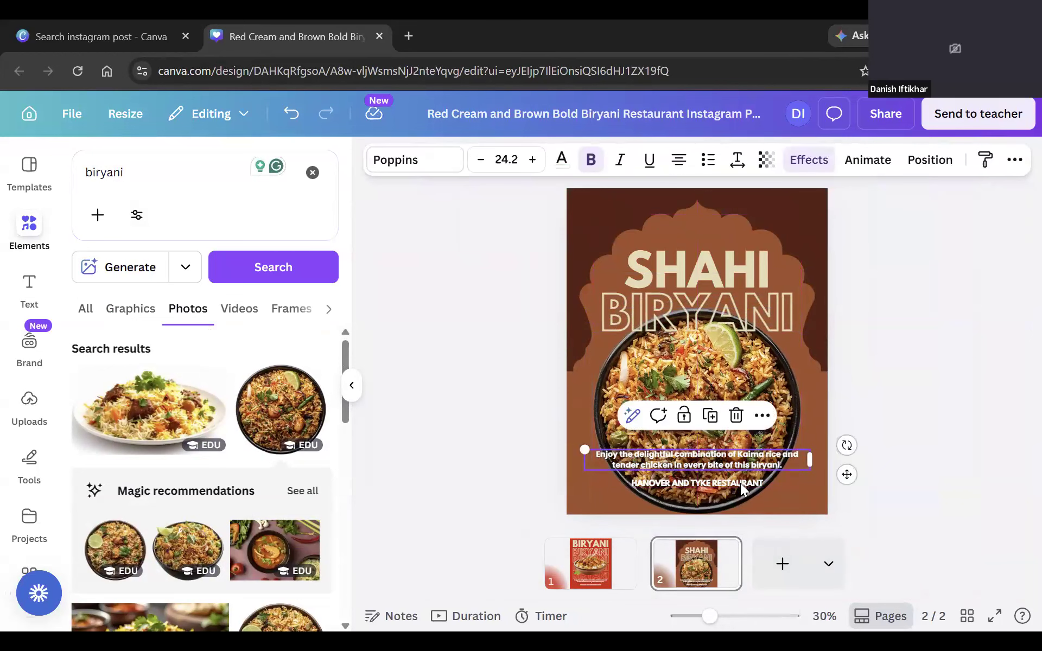
pyautogui.press('Delete')
pyautogui.click(741, 483)
pyautogui.press('Delete')
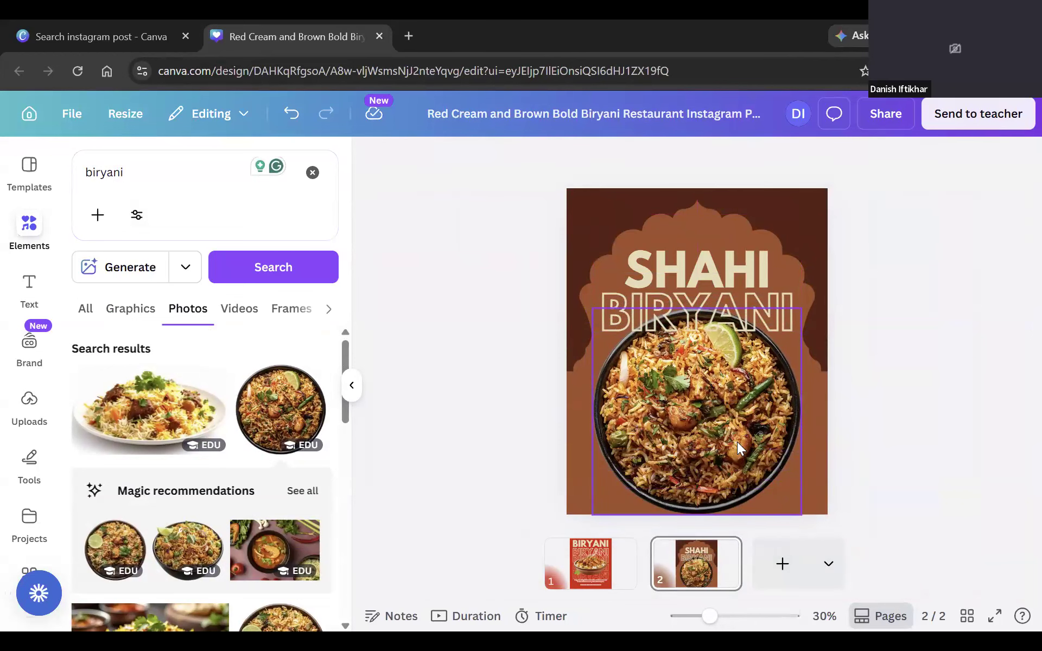
# Check the bowl's layer order and shift it slightly lower, so it just overlaps the BIRYANI heading and extends past the page's lower edge.
pyautogui.click(719, 391)
pyautogui.rightClick(718, 391)
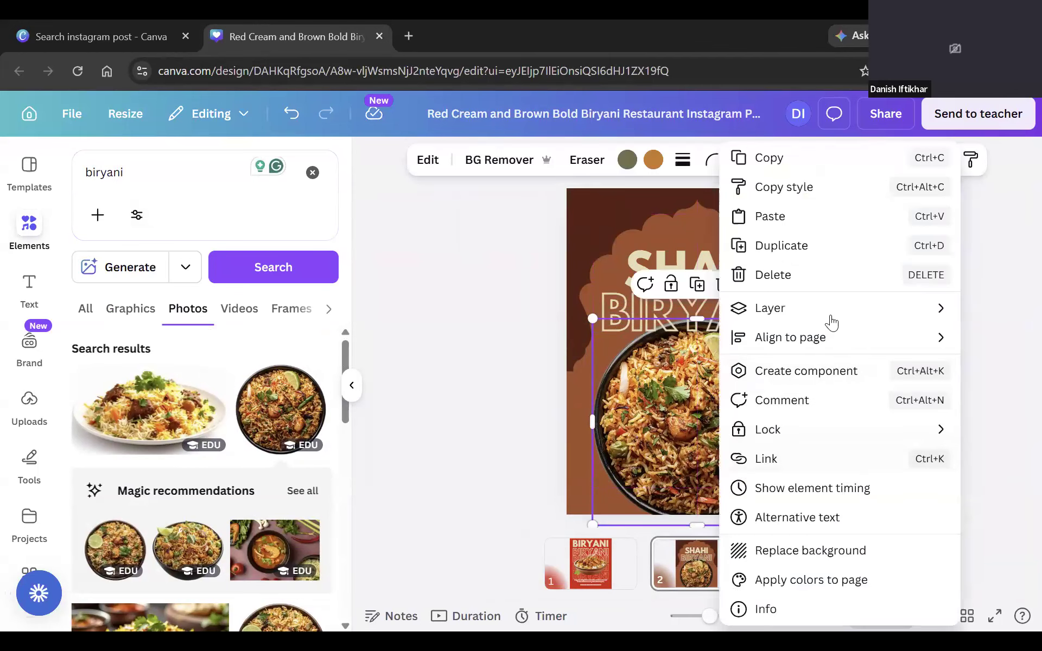
pyautogui.moveTo(814, 311)
pyautogui.click(626, 320)
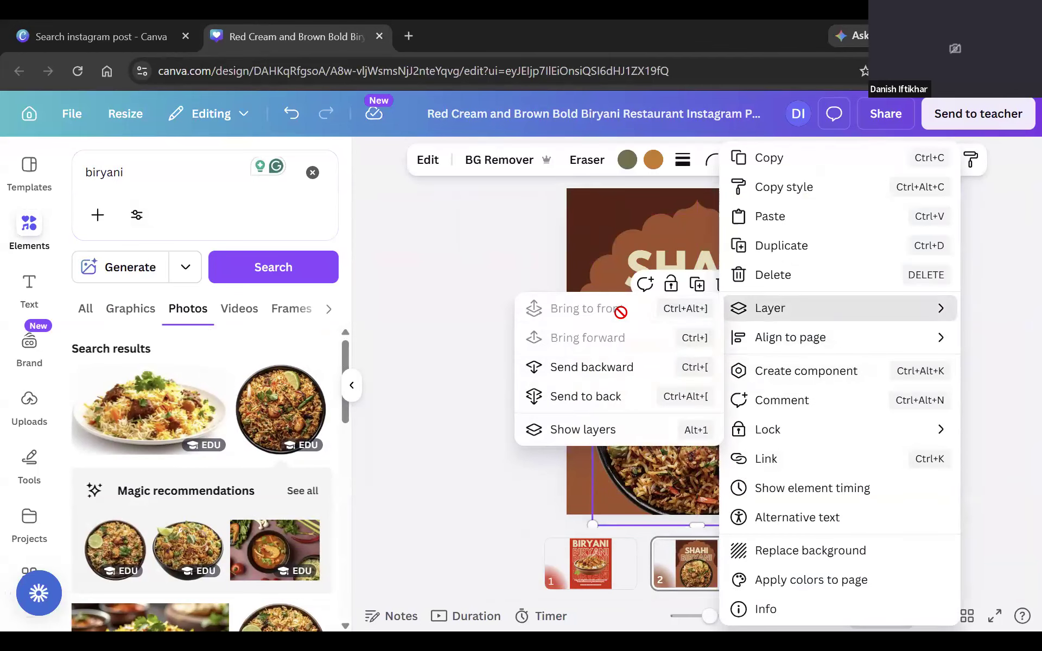
pyautogui.click(466, 279)
pyautogui.moveTo(746, 412); pyautogui.dragTo(747, 408)
pyautogui.click(937, 357)
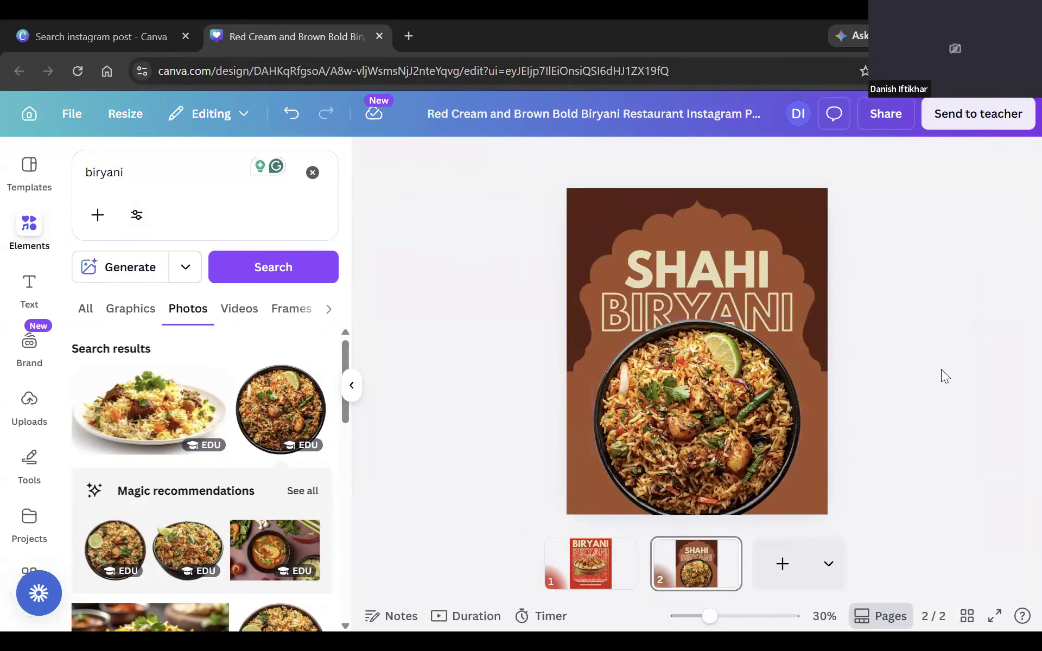
# Enlarge the biryani bowl to nearly the full page width and recentre it below the headings.
pyautogui.click(743, 466)
pyautogui.moveTo(801, 525); pyautogui.dragTo(827, 551)
pyautogui.moveTo(746, 414); pyautogui.dragTo(737, 413)
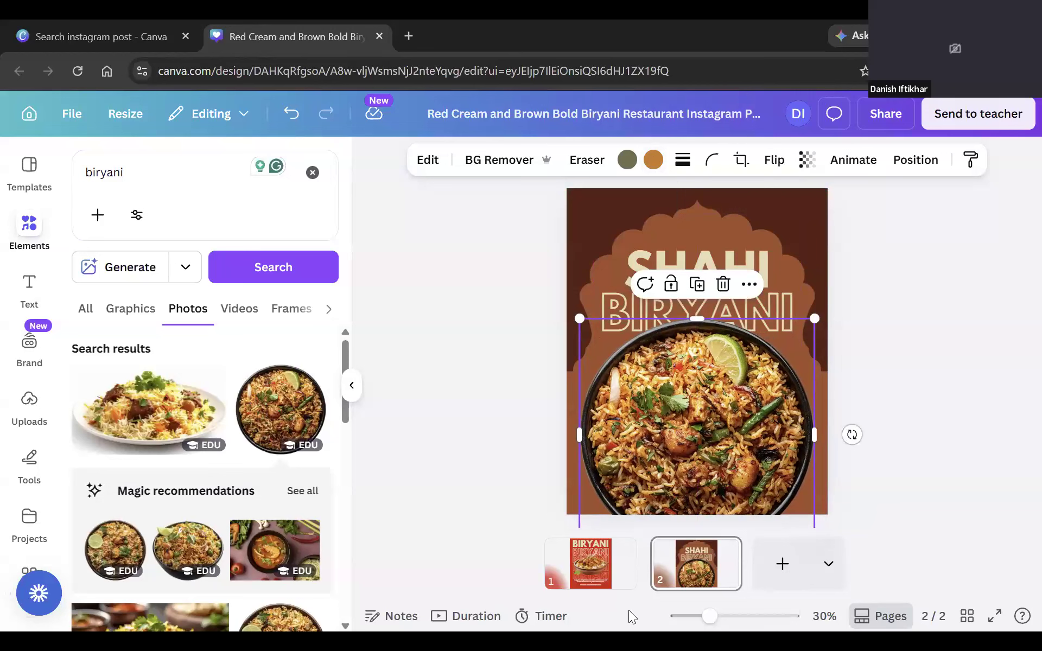
# Compare the edited page 2 with the original biryani design on page 1.
pyautogui.click(567, 583)
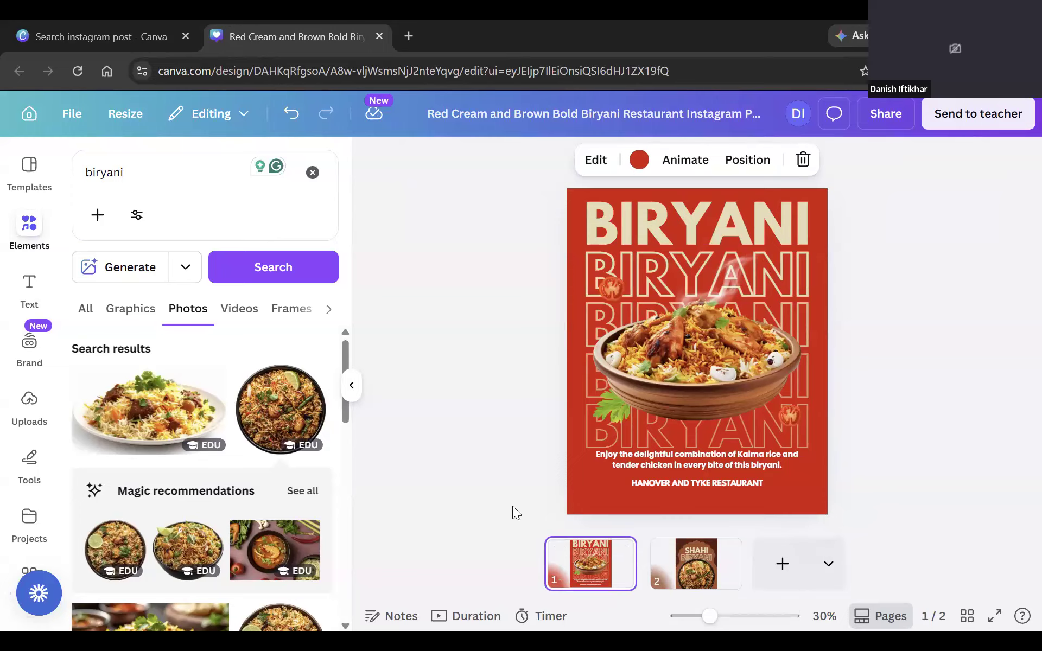
pyautogui.click(697, 565)
pyautogui.click(721, 374)
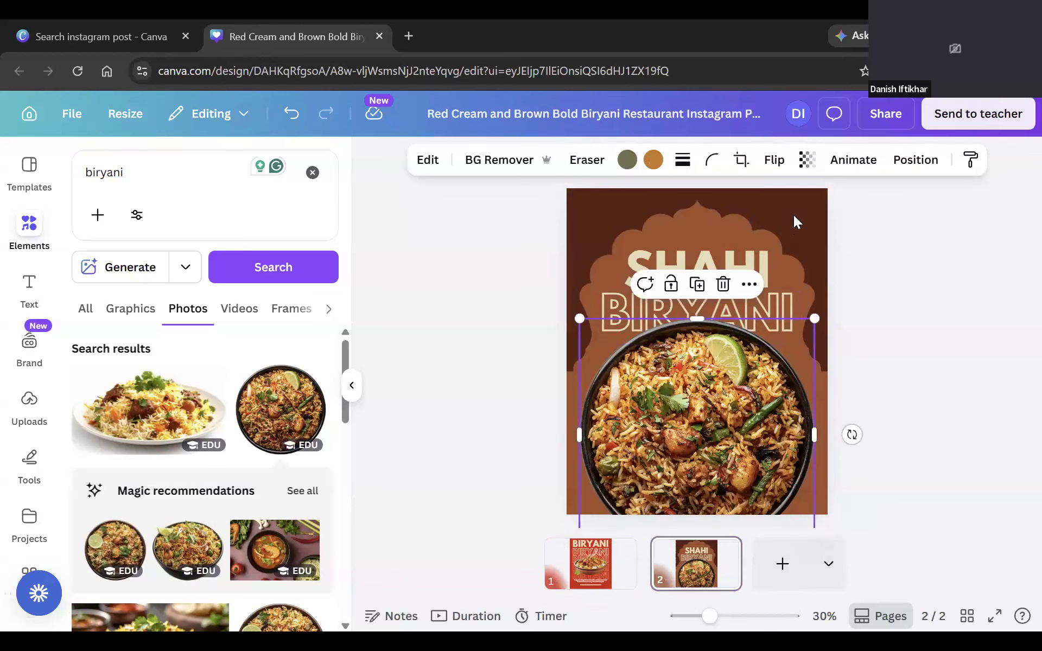
pyautogui.click(889, 245)
pyautogui.click(798, 219)
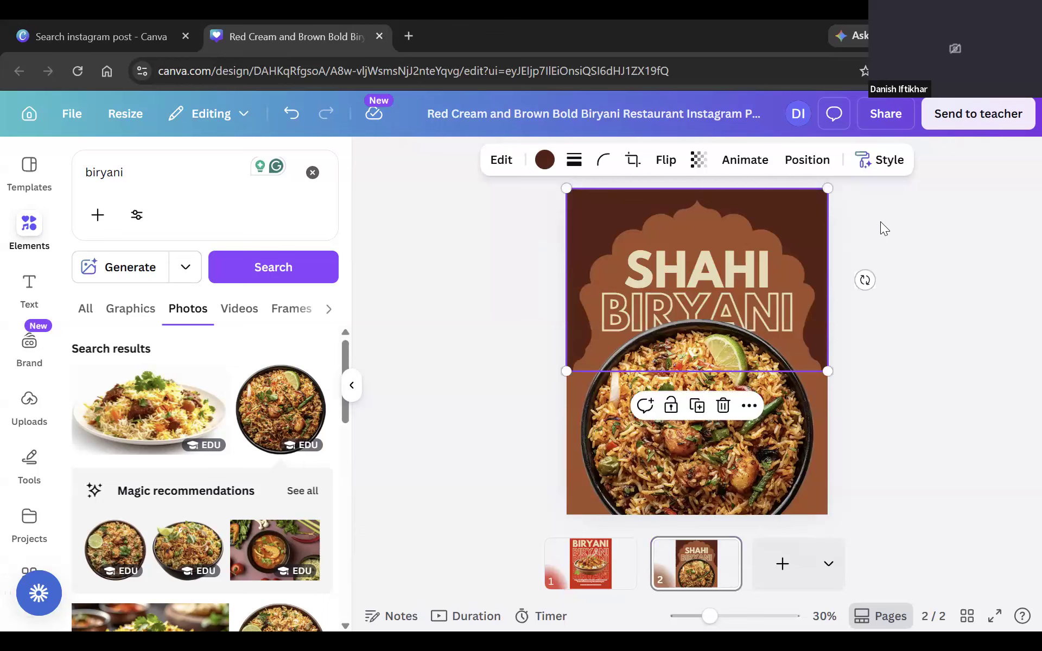
pyautogui.click(881, 238)
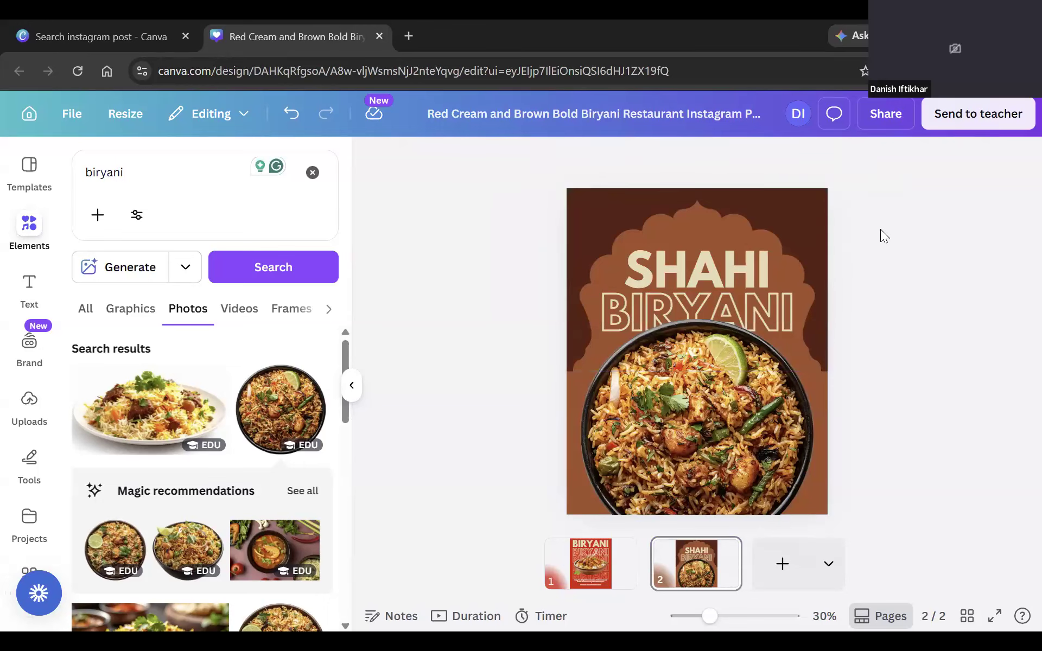
# Recolour the dark brown shape surrounding the arch with warm orange from the default solid colours.
pyautogui.click(804, 221)
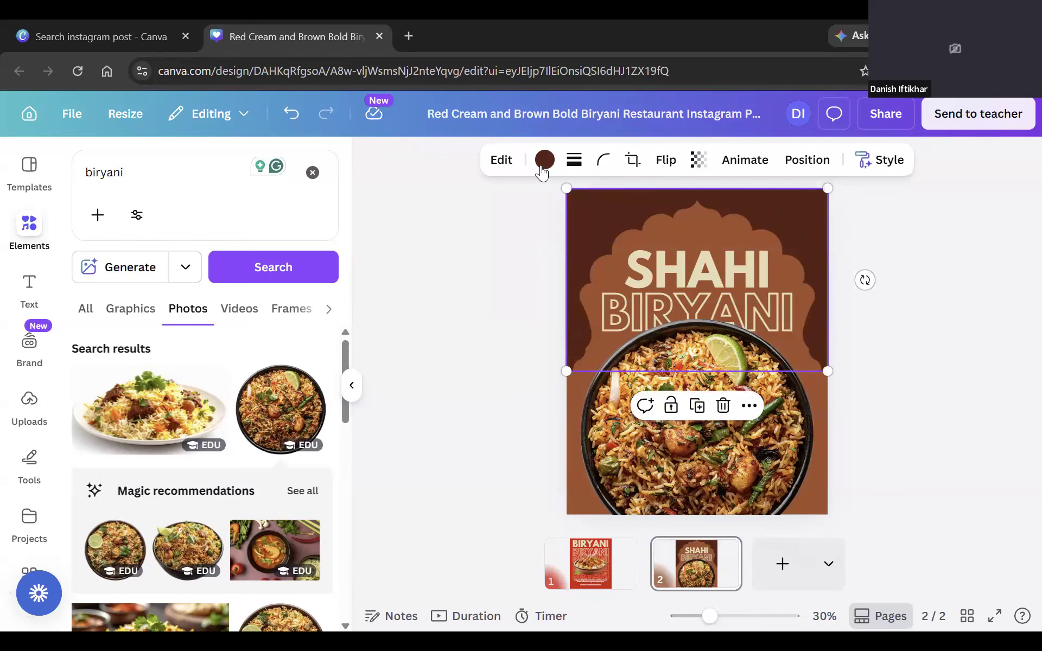
pyautogui.click(544, 159)
pyautogui.scroll(-3, 163, 402)
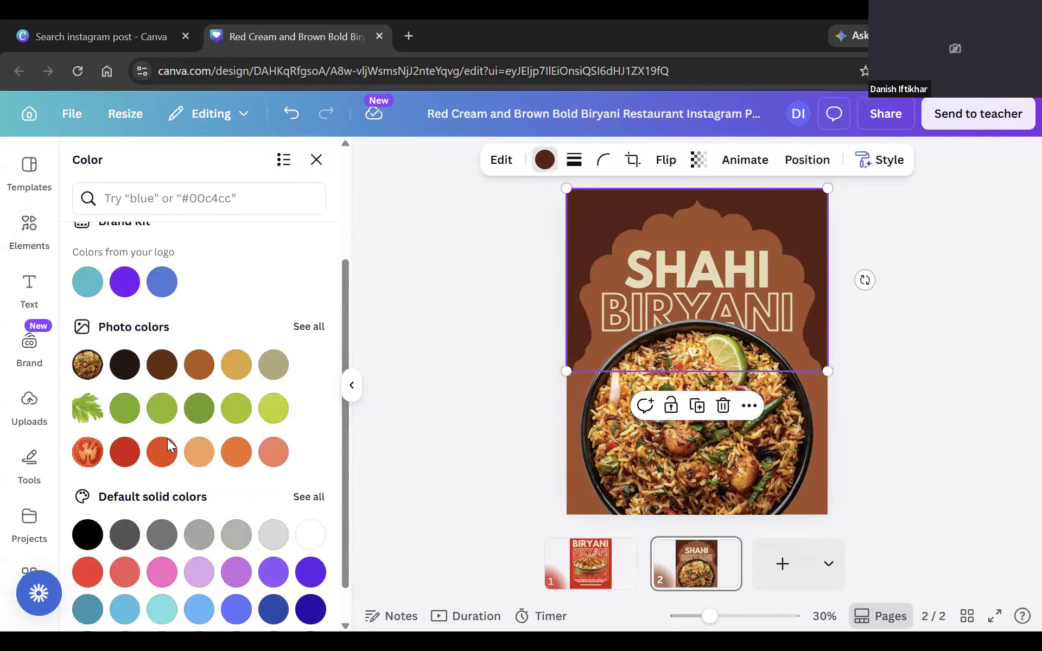
pyautogui.scroll(-1, 233, 437)
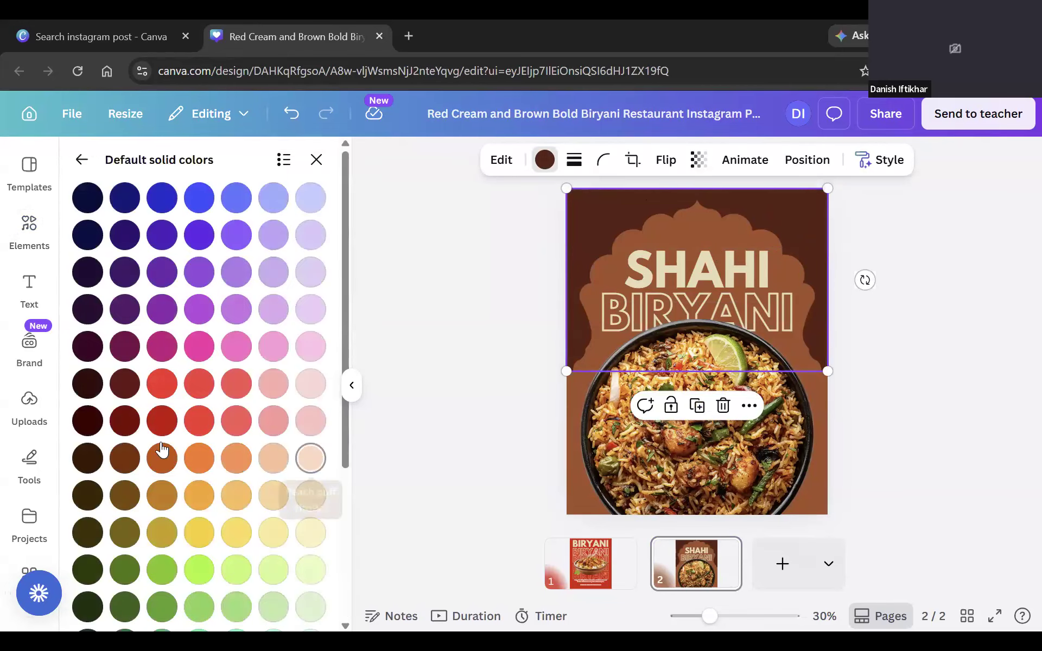
pyautogui.scroll(-5, 228, 418)
pyautogui.scroll(1, 233, 429)
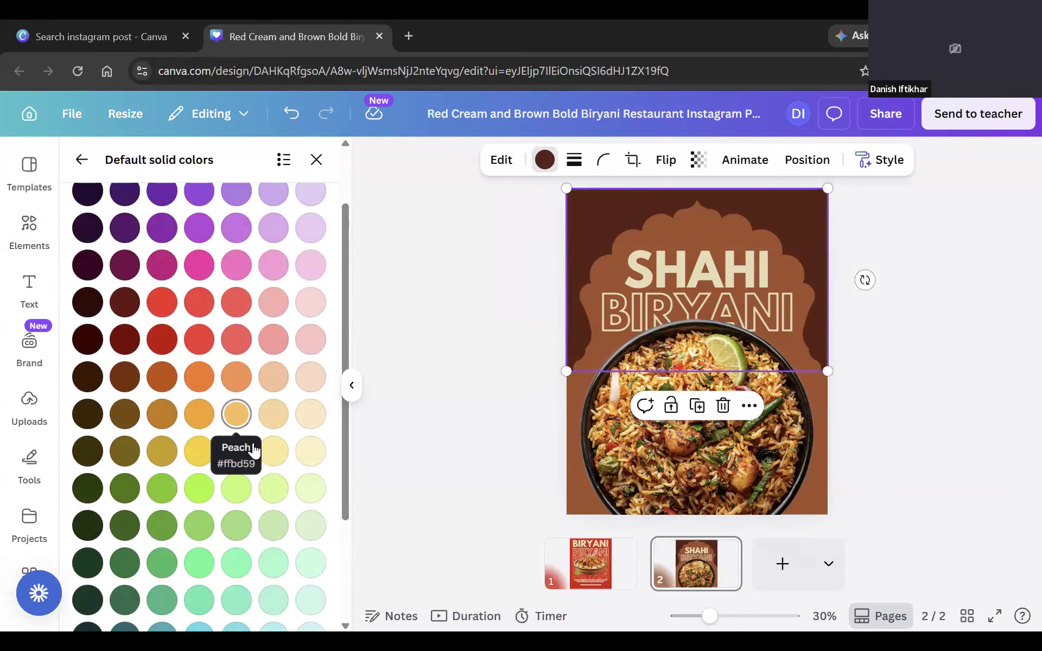
pyautogui.scroll(2, 254, 450)
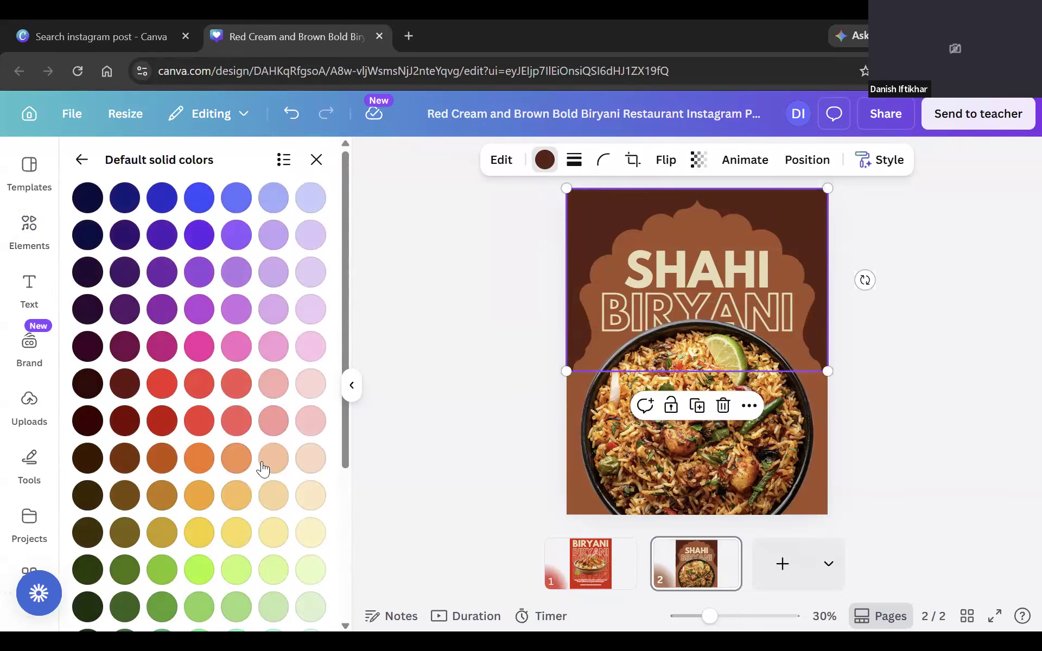
pyautogui.click(200, 496)
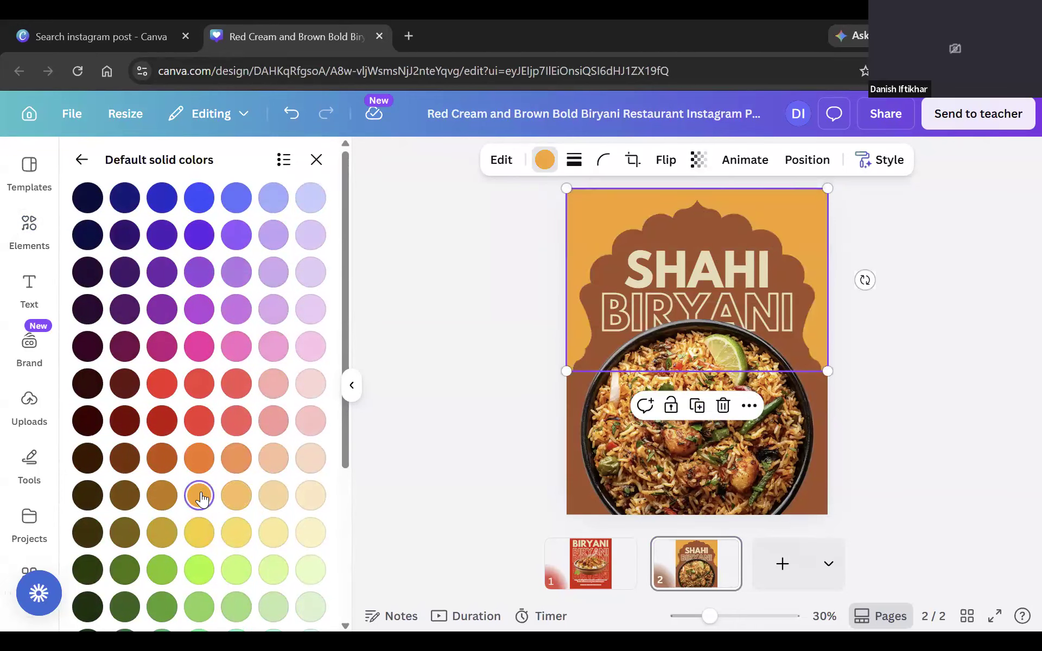
# Try several default gradients on the page background, including purple-to-yellow, black-to-gold, green, purple-to-orange and pink-to-yellow.
pyautogui.click(618, 177)
pyautogui.click(624, 160)
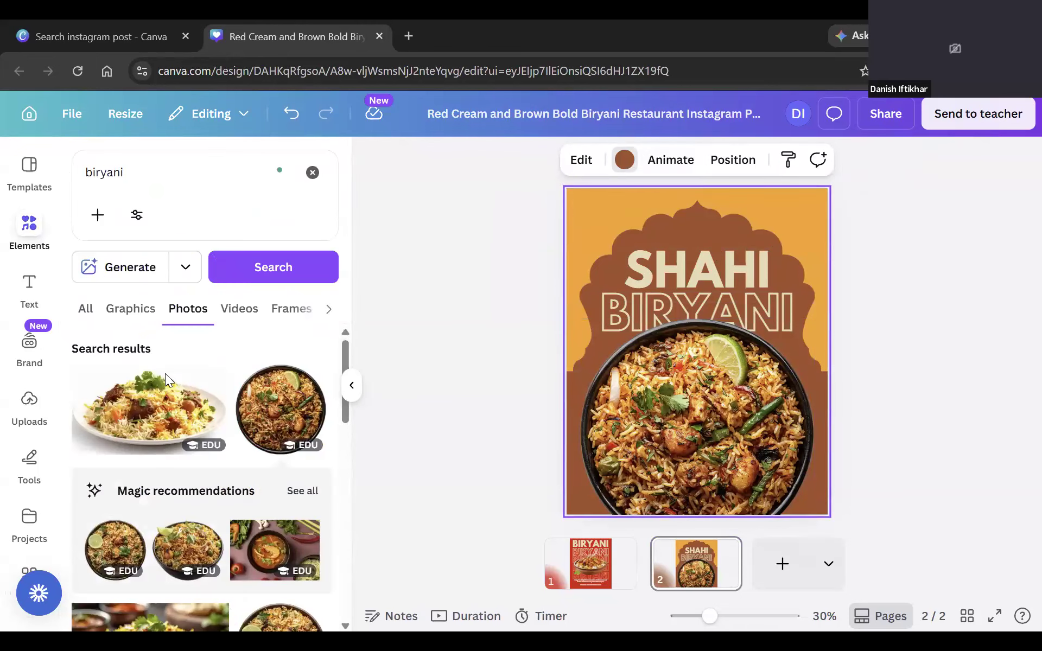
pyautogui.scroll(-3, 196, 380)
pyautogui.scroll(-4, 198, 392)
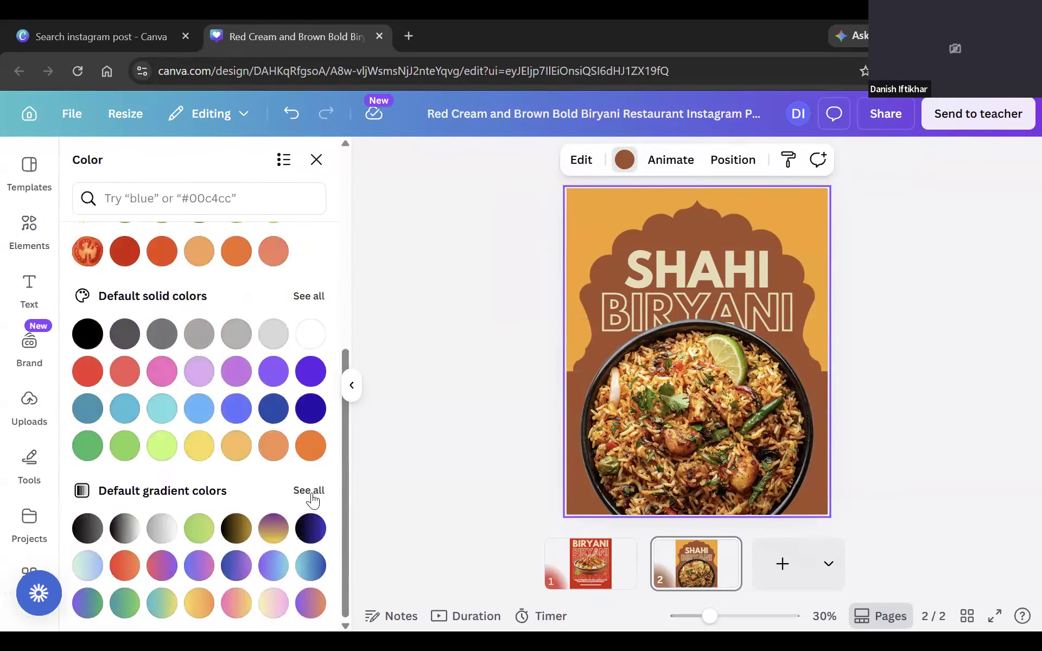
pyautogui.click(271, 522)
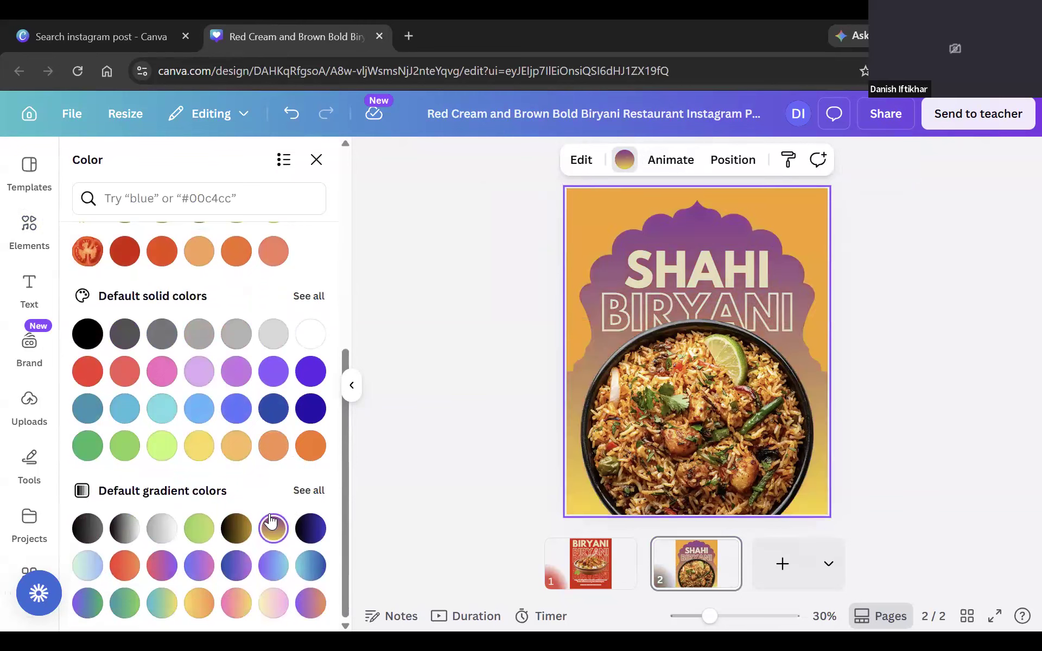
pyautogui.click(244, 525)
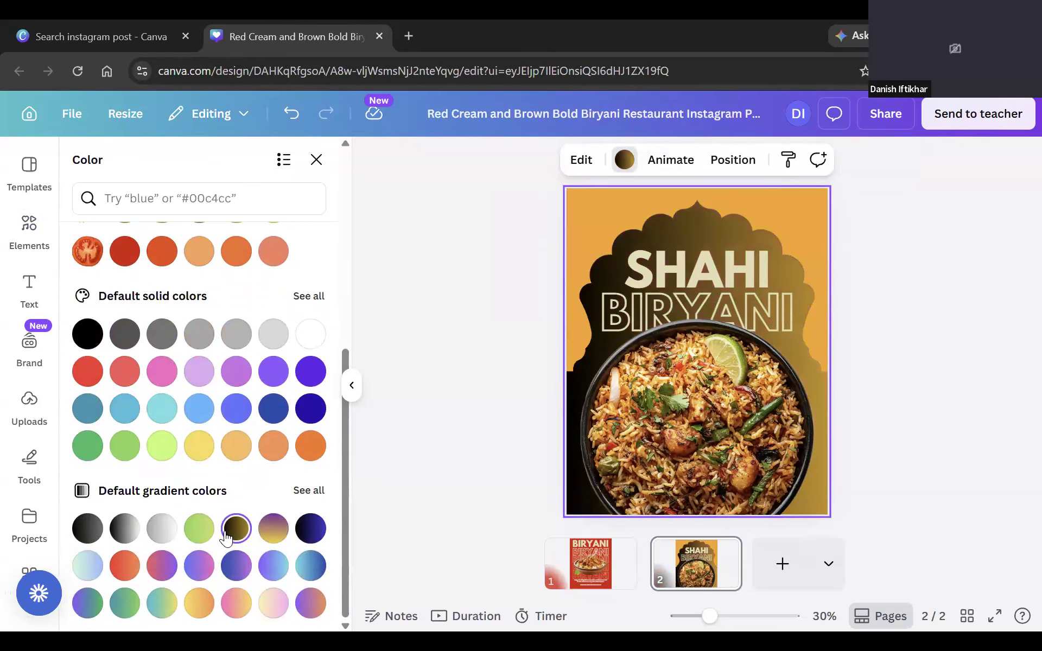
pyautogui.click(203, 533)
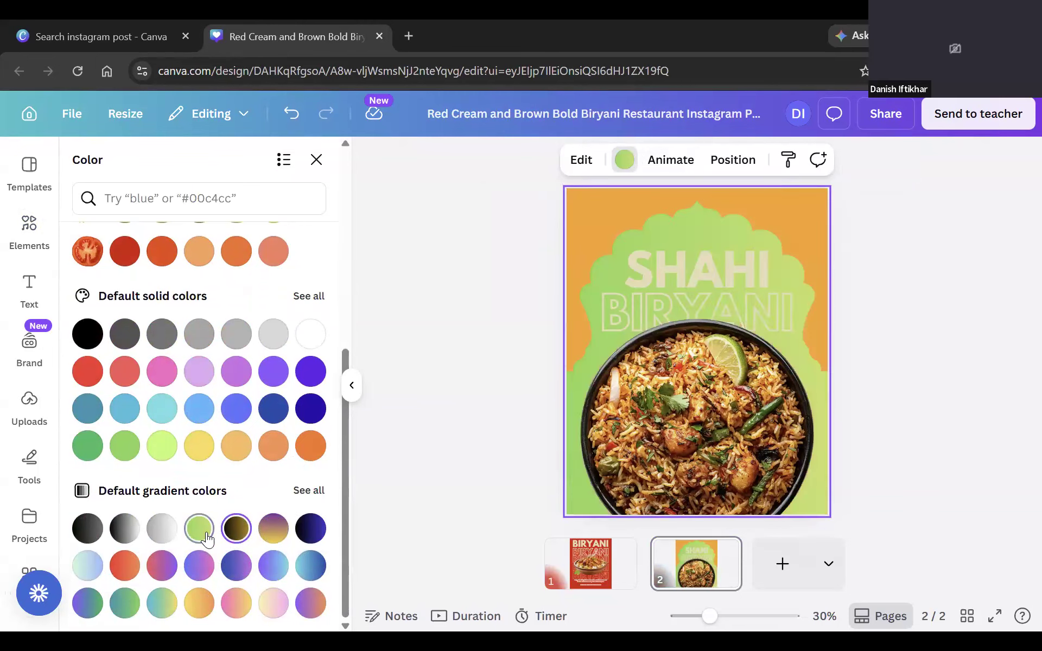
pyautogui.click(273, 567)
pyautogui.click(302, 611)
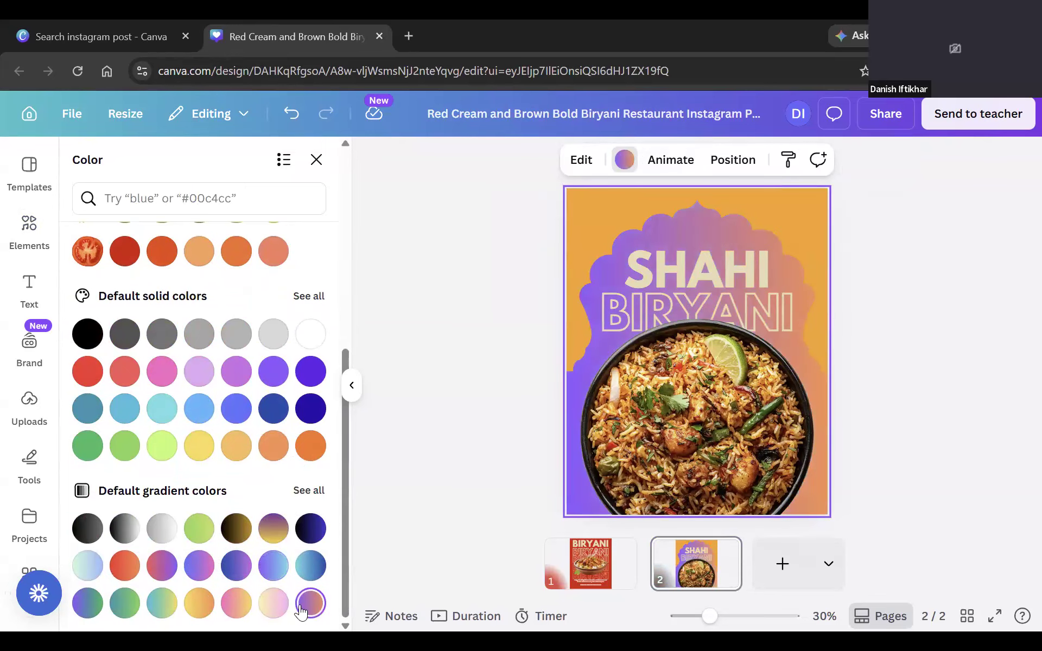
pyautogui.click(210, 610)
# Browse the full gradient collection and give the page background the vertical cream-orange-to-dark-brown gradient.
pyautogui.click(309, 491)
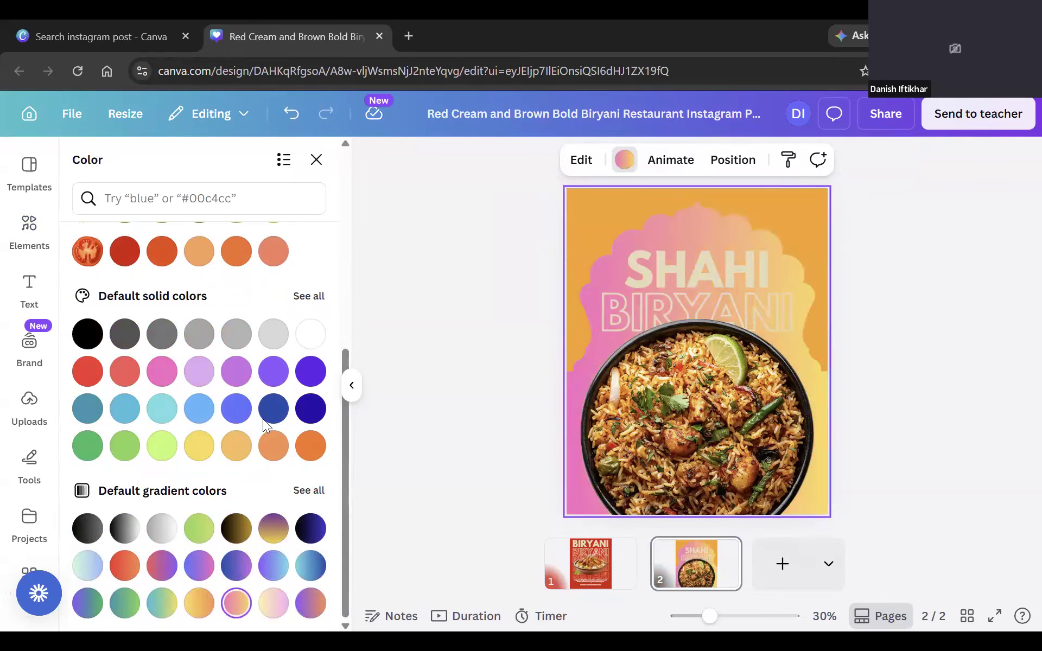
pyautogui.scroll(-3, 264, 426)
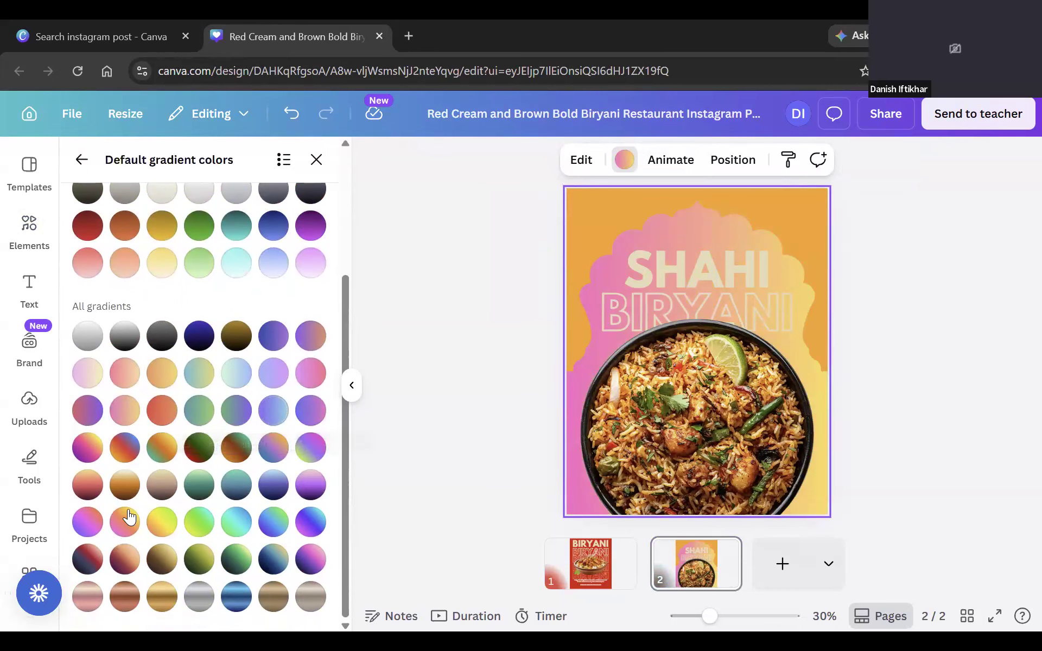
pyautogui.click(162, 456)
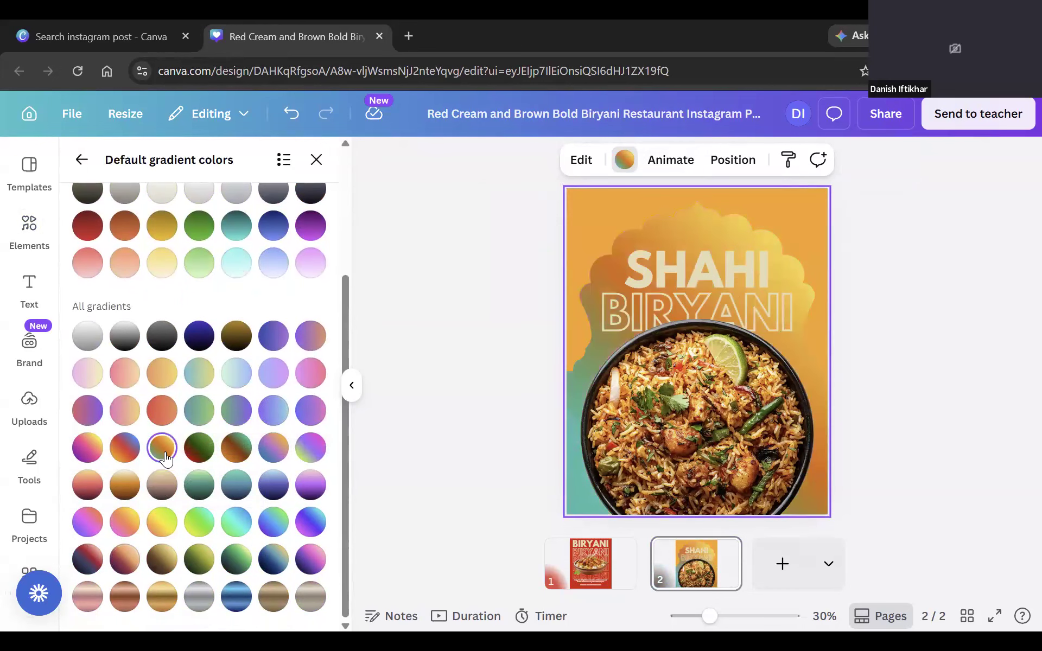
pyautogui.click(602, 219)
pyautogui.click(576, 399)
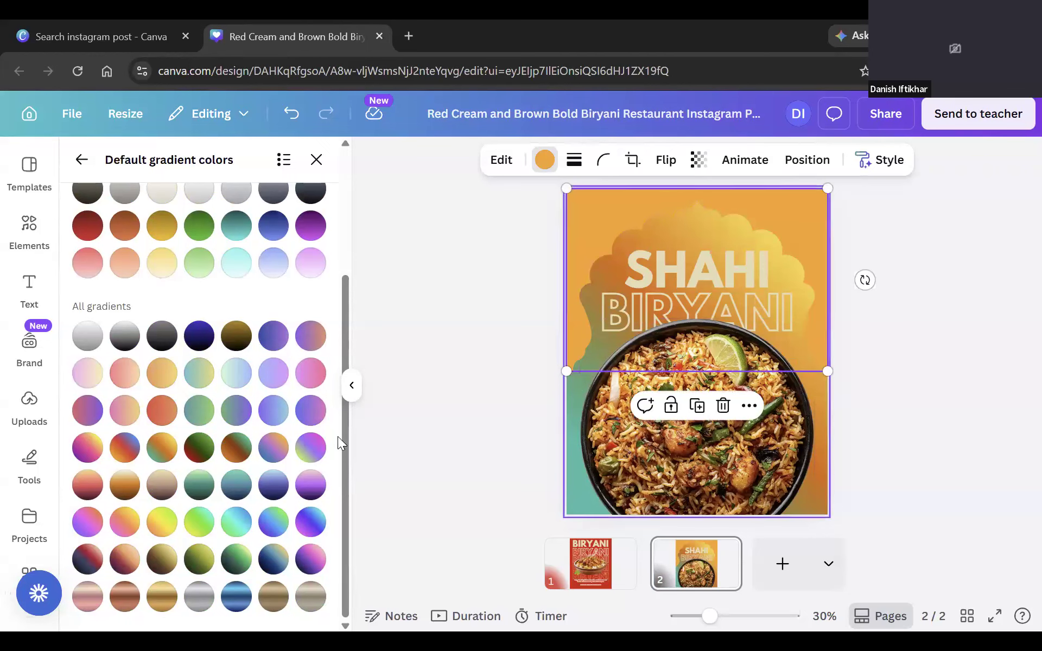
pyautogui.click(126, 484)
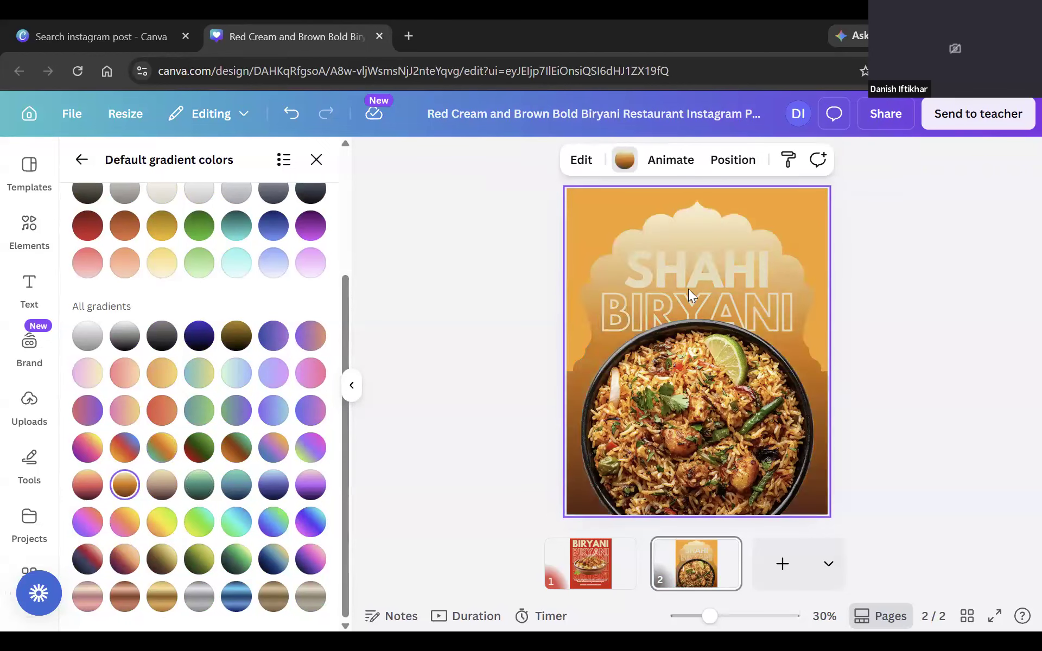
# Try coral and light orange tones on the shape surrounding the arch, settling on the default solid orange.
pyautogui.click(681, 196)
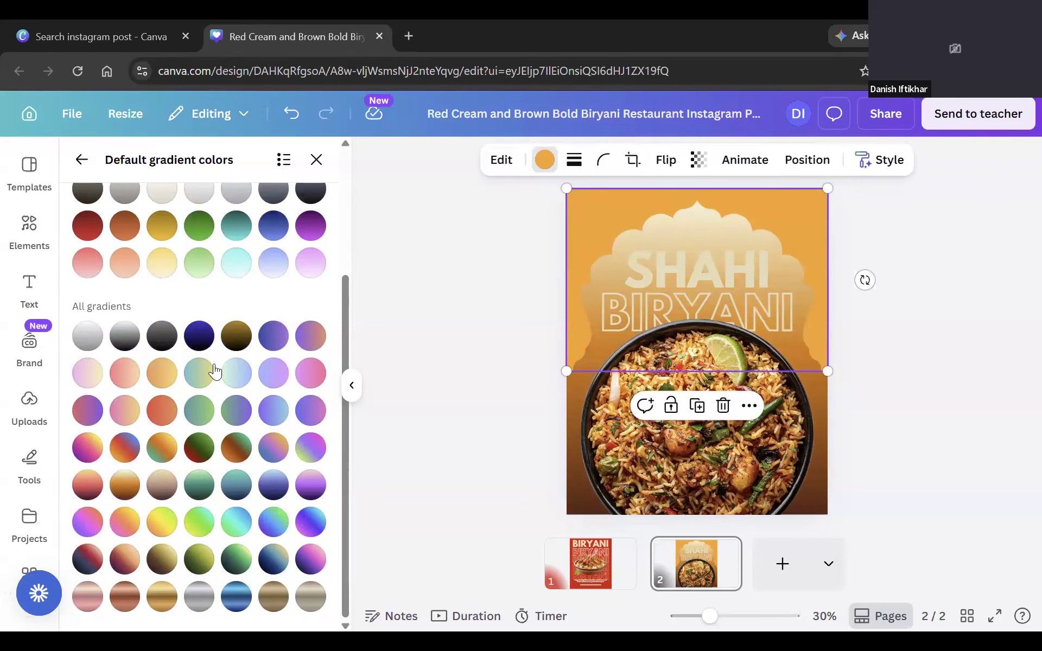
pyautogui.scroll(3, 218, 370)
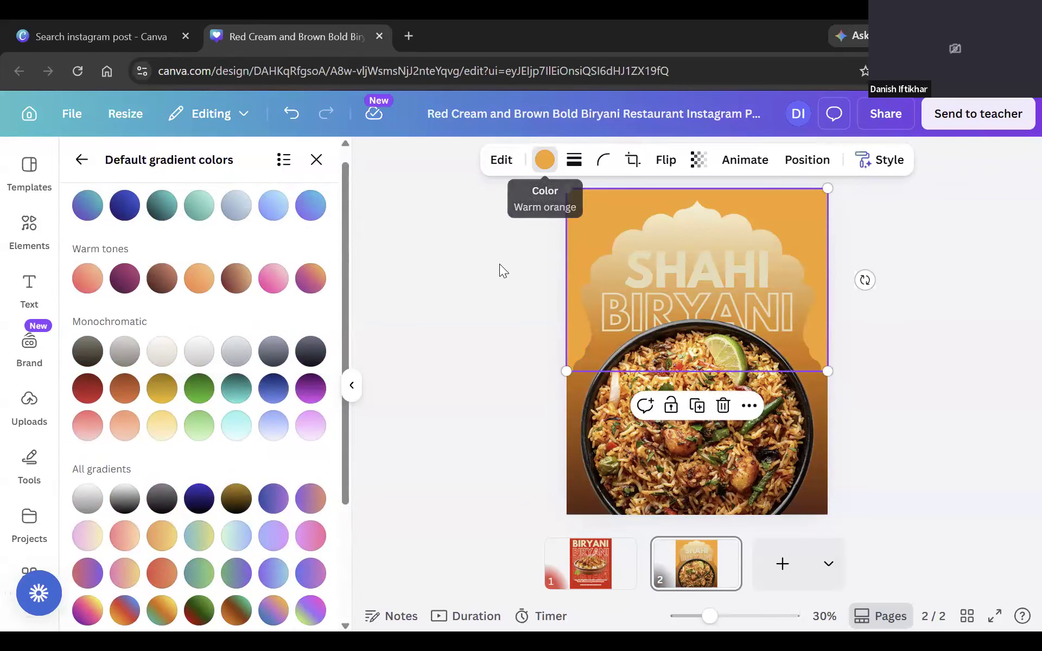
pyautogui.click(633, 194)
pyautogui.click(537, 164)
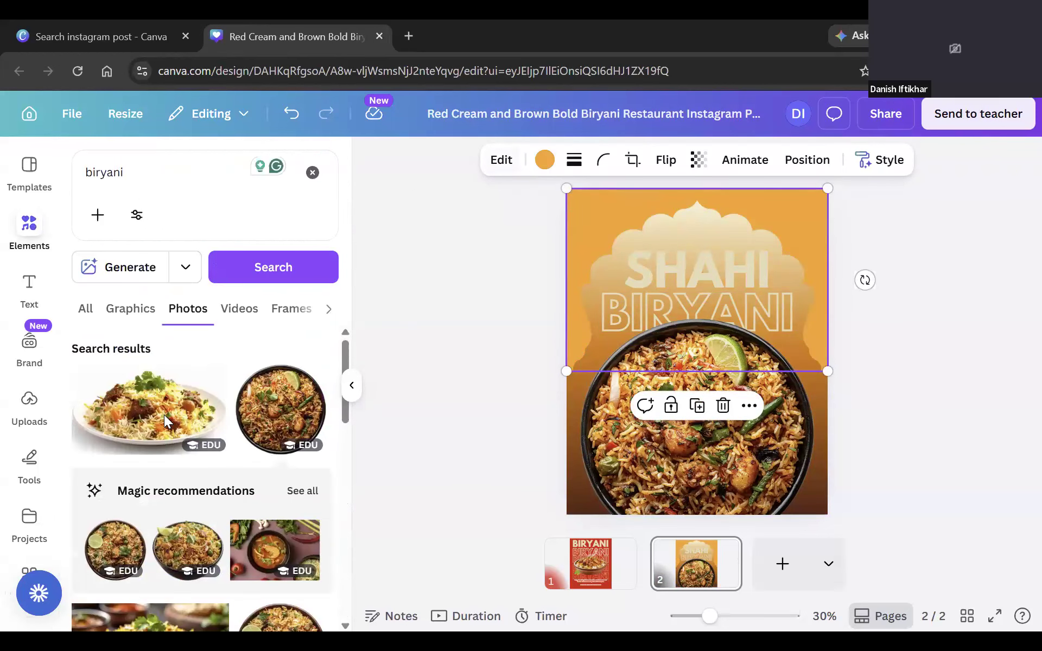
pyautogui.scroll(-4, 181, 443)
pyautogui.click(268, 415)
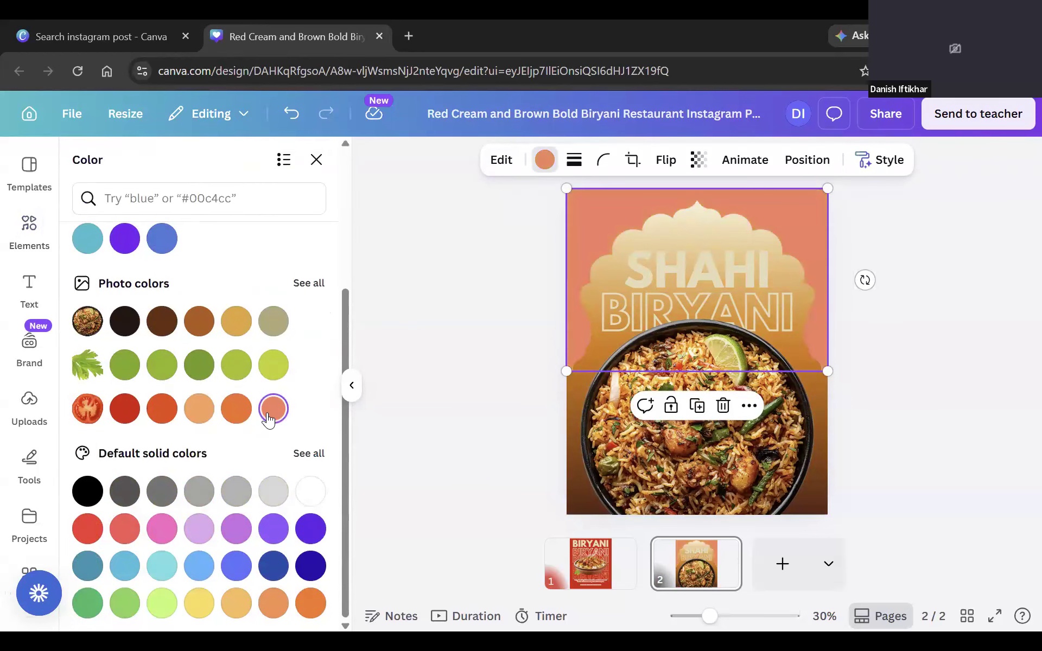
pyautogui.click(200, 417)
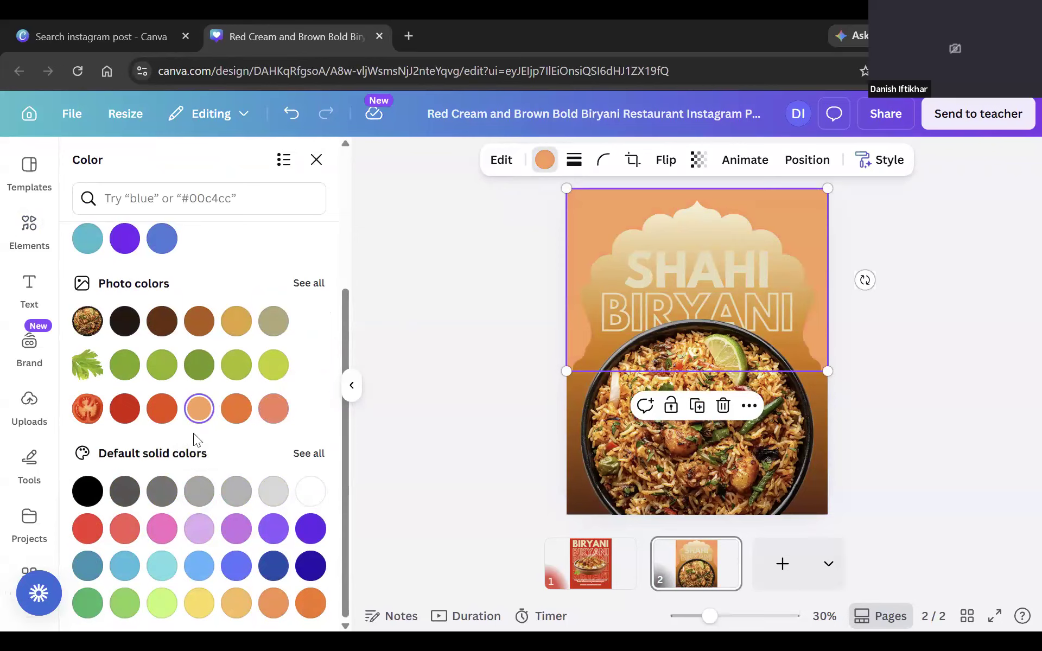
pyautogui.click(274, 603)
pyautogui.click(307, 607)
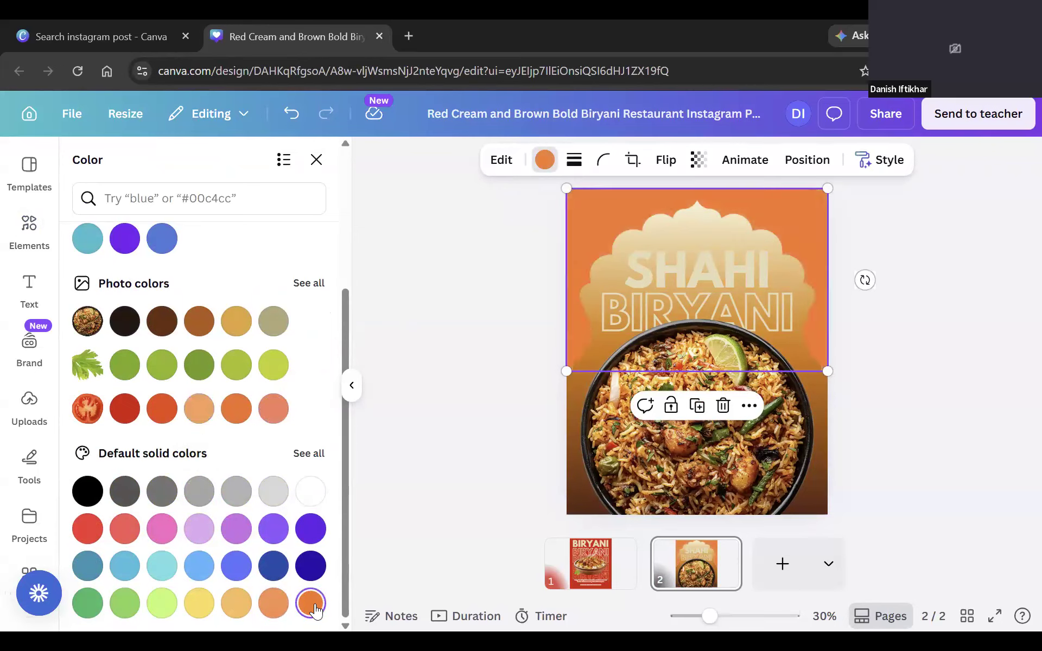
# Change the text colour of both the SHAHI and BIRYANI headings to white.
pyautogui.click(723, 265)
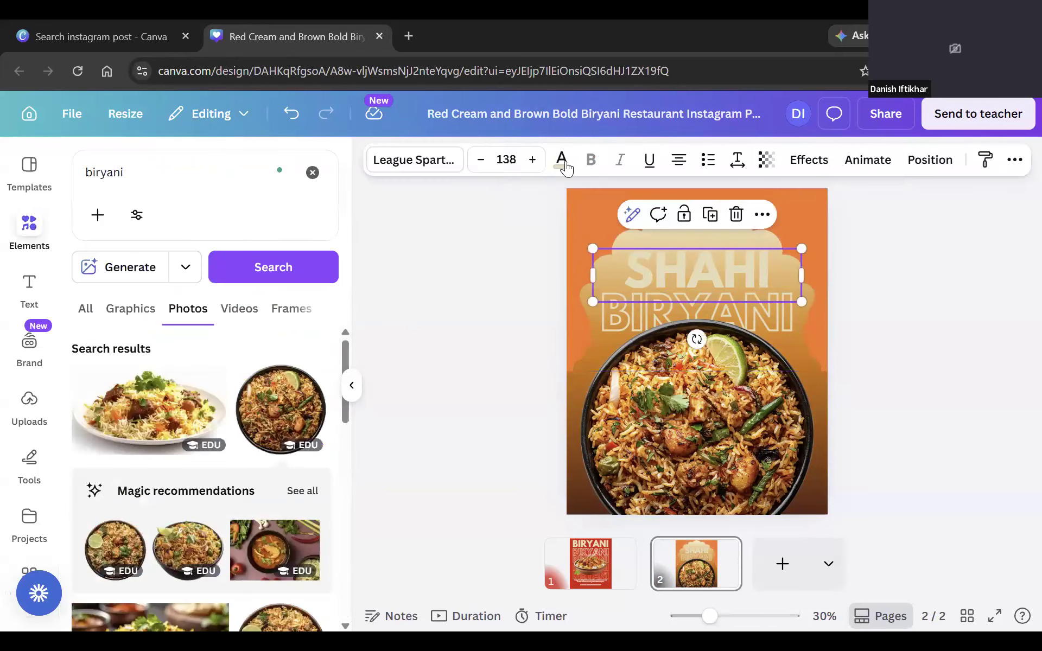
pyautogui.click(162, 279)
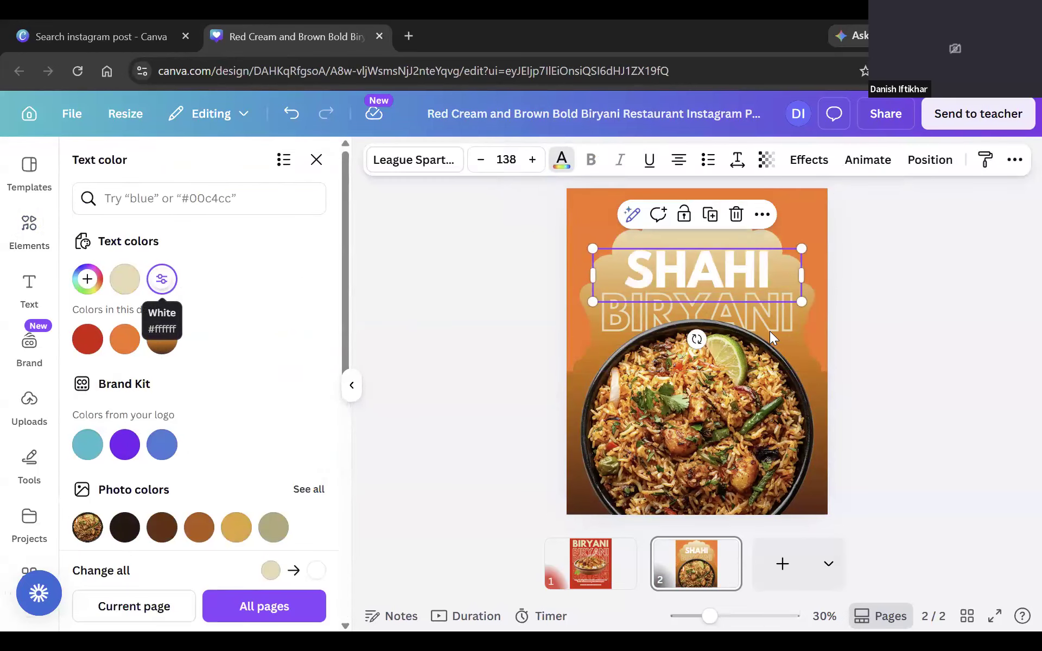
pyautogui.click(783, 311)
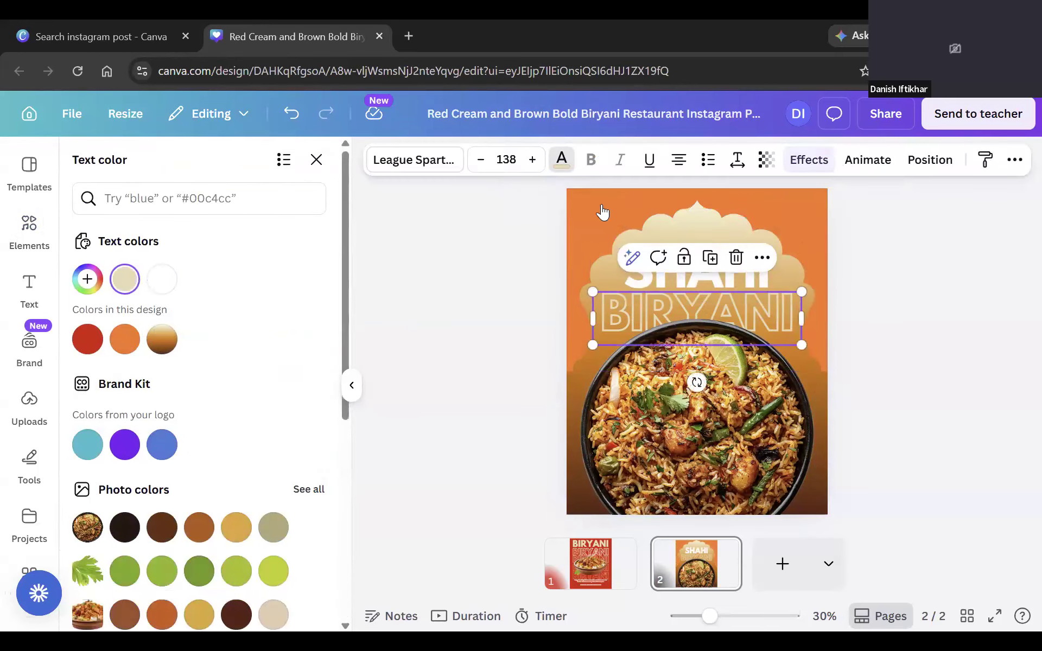
pyautogui.click(571, 169)
pyautogui.click(561, 159)
pyautogui.click(484, 301)
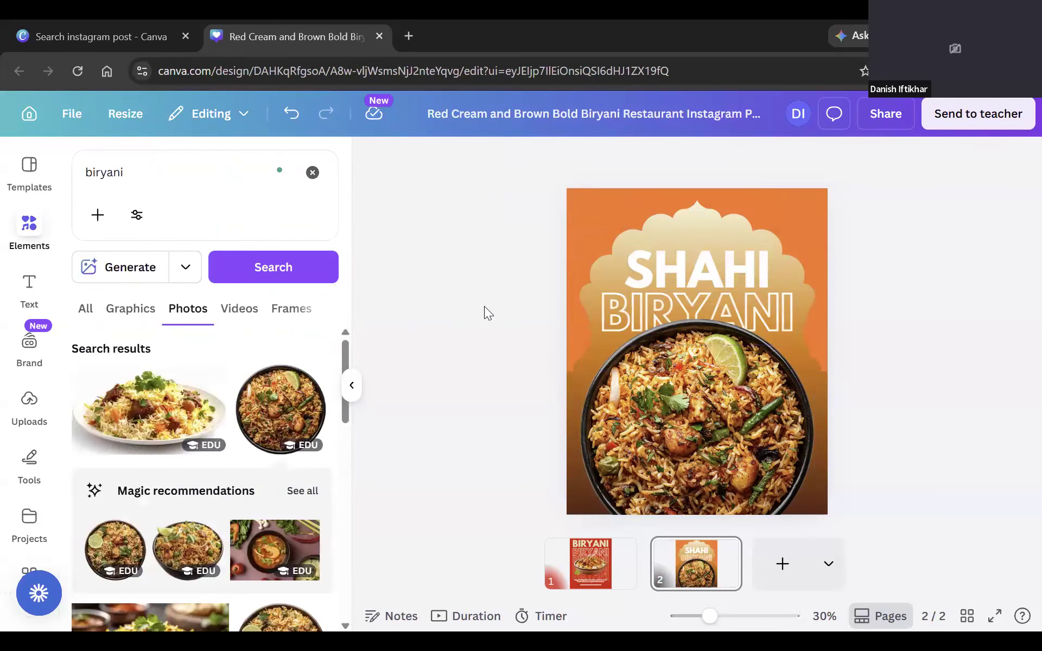
# Recolour the shape surrounding the arch with light blue from the default solid colours.
pyautogui.click(803, 219)
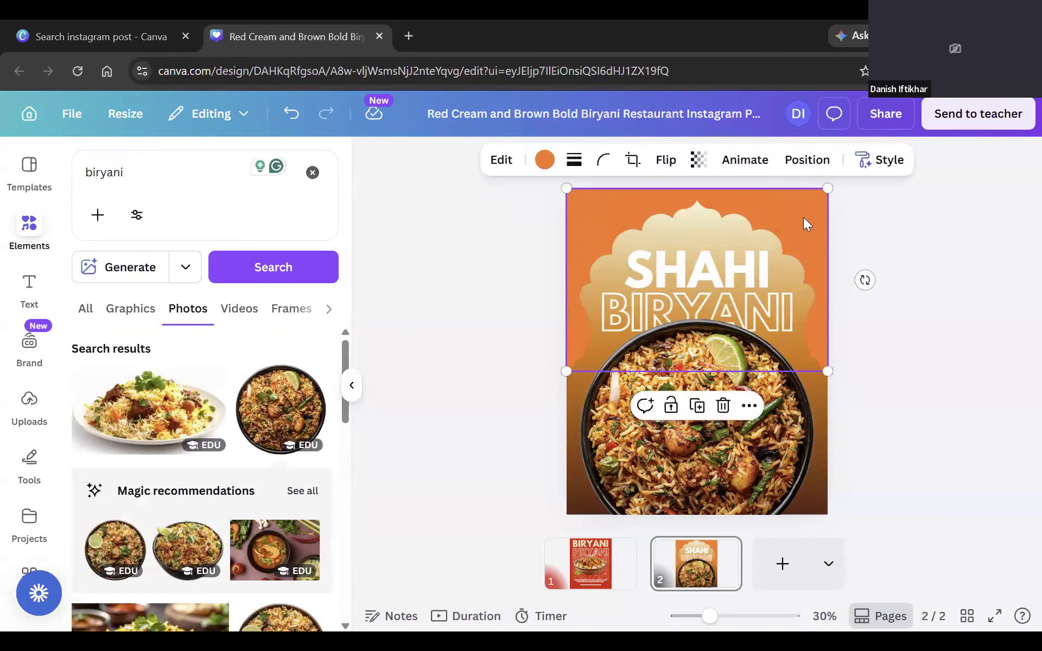
pyautogui.click(544, 161)
pyautogui.scroll(-5, 217, 429)
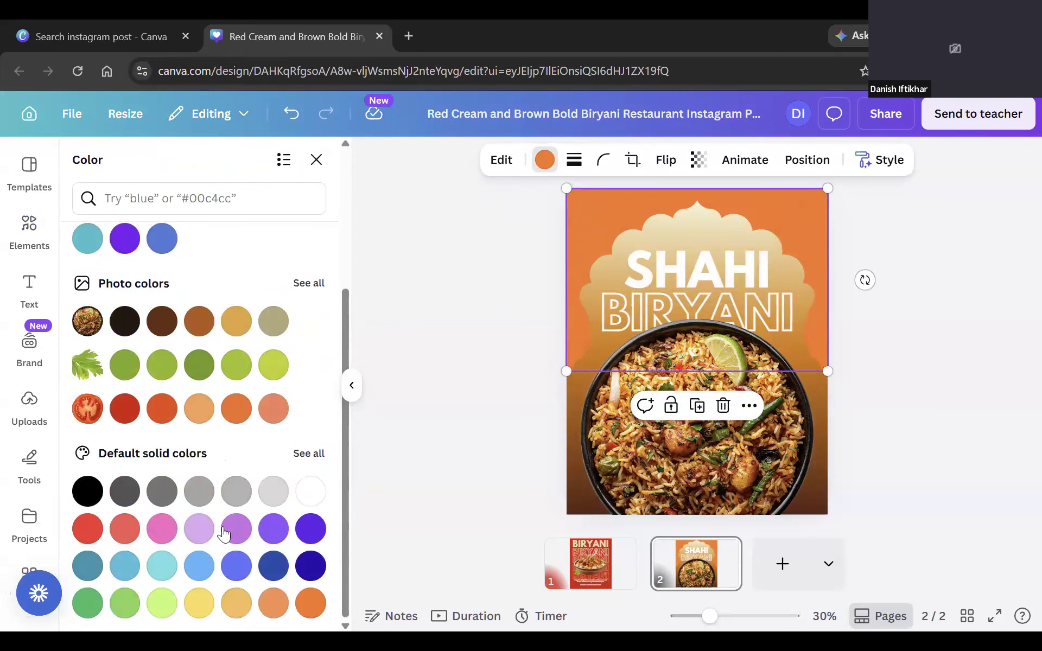
pyautogui.click(197, 569)
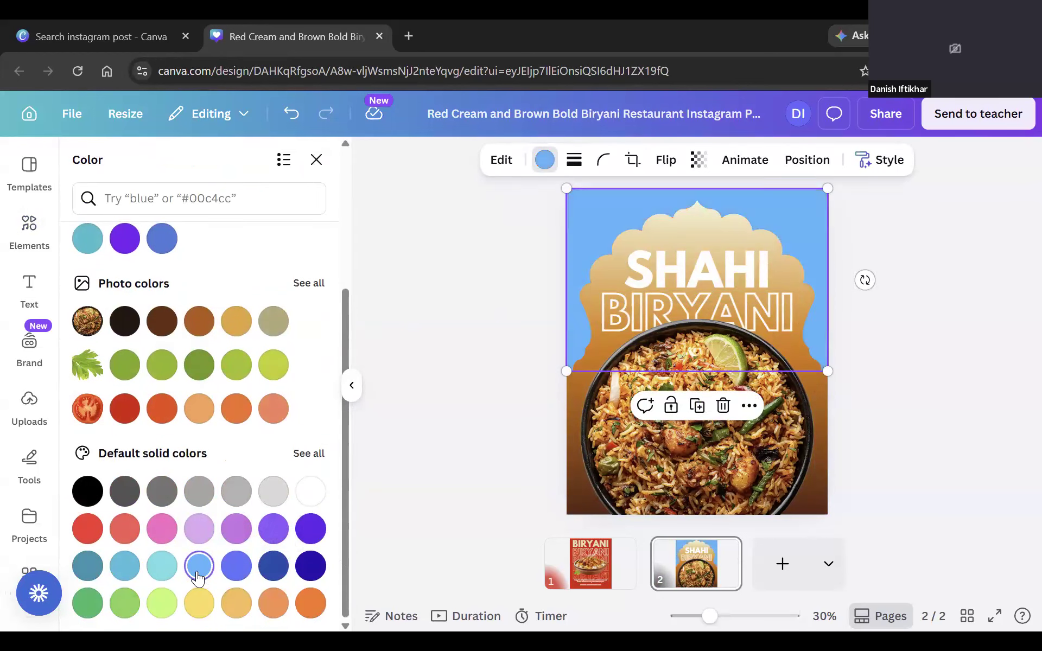
# Try light turquoise, lime green and solid orange on the shape surrounding the arch, and browse all photo colours.
pyautogui.click(161, 567)
pyautogui.click(489, 301)
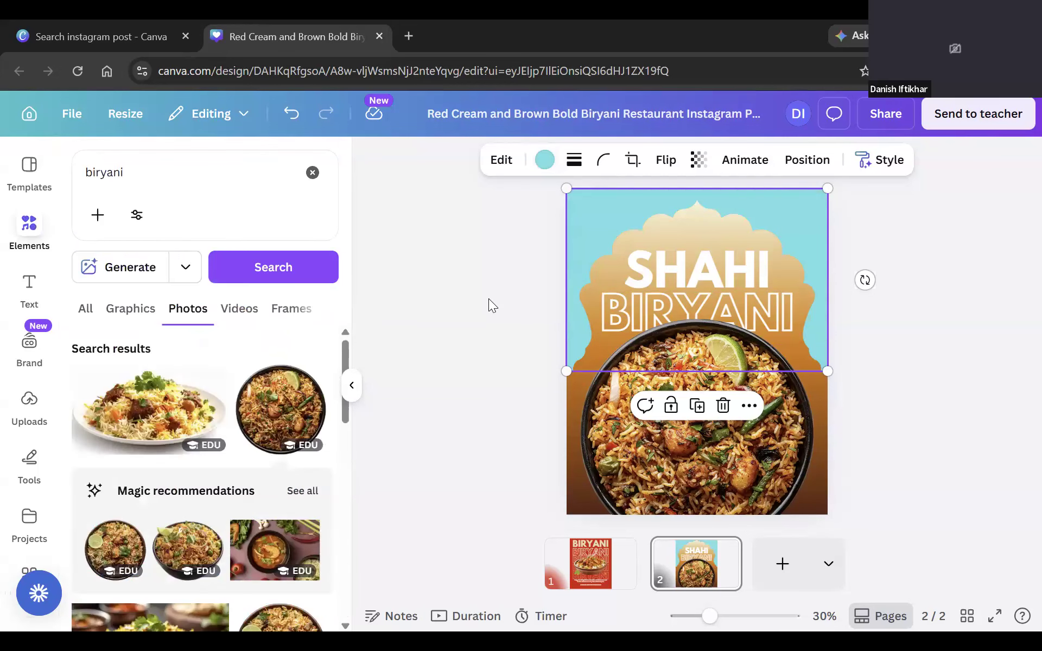
pyautogui.click(551, 168)
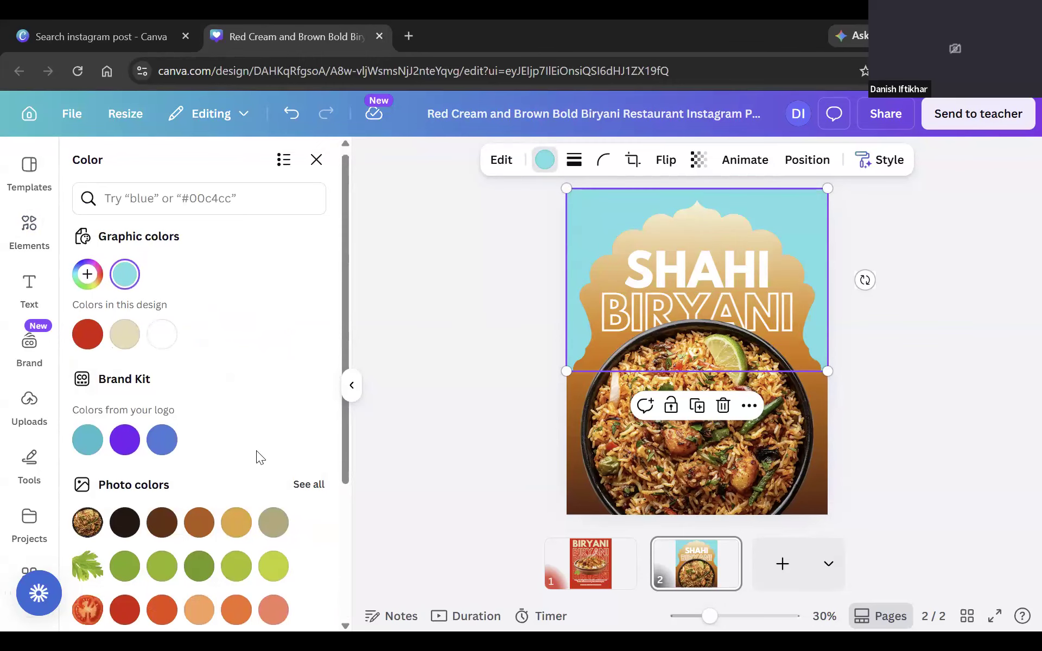
pyautogui.scroll(-4, 259, 453)
pyautogui.click(245, 371)
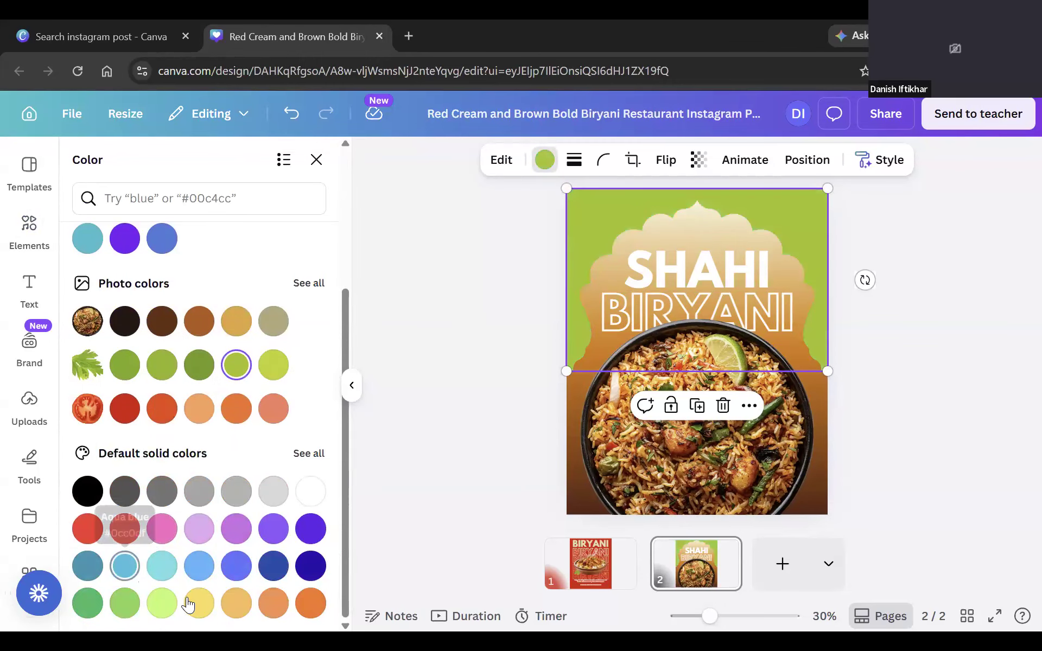
pyautogui.click(311, 603)
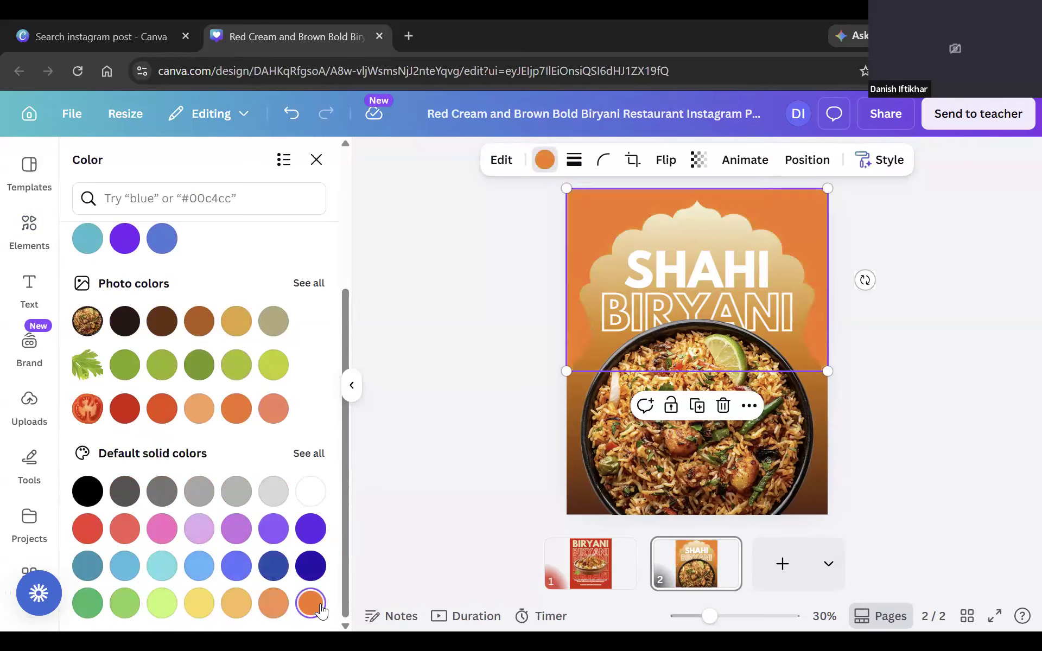
pyautogui.click(305, 285)
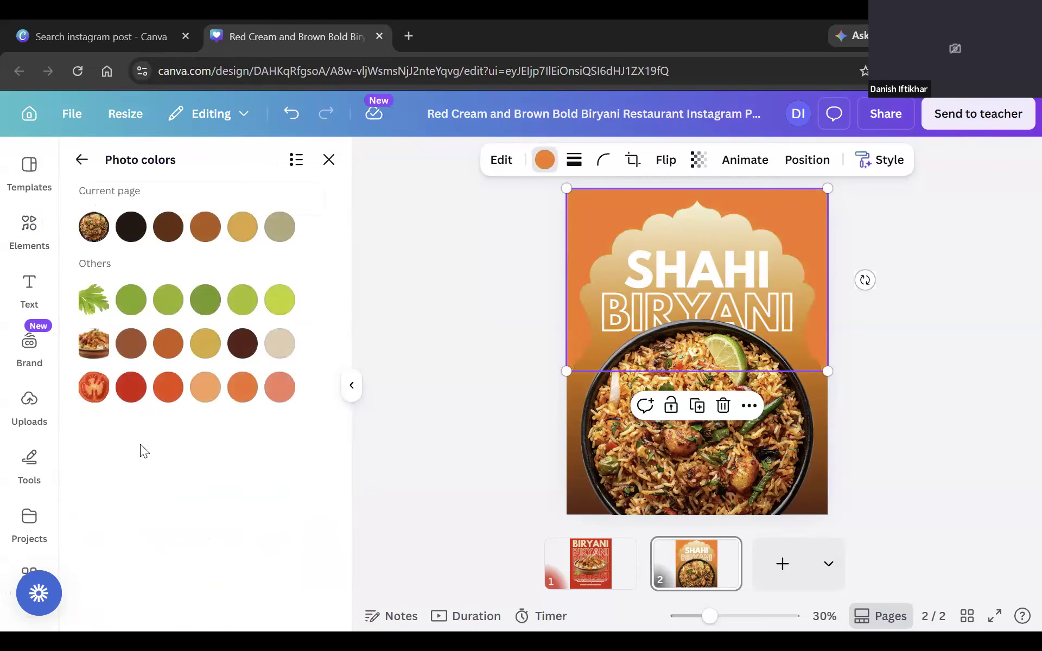
pyautogui.click(90, 161)
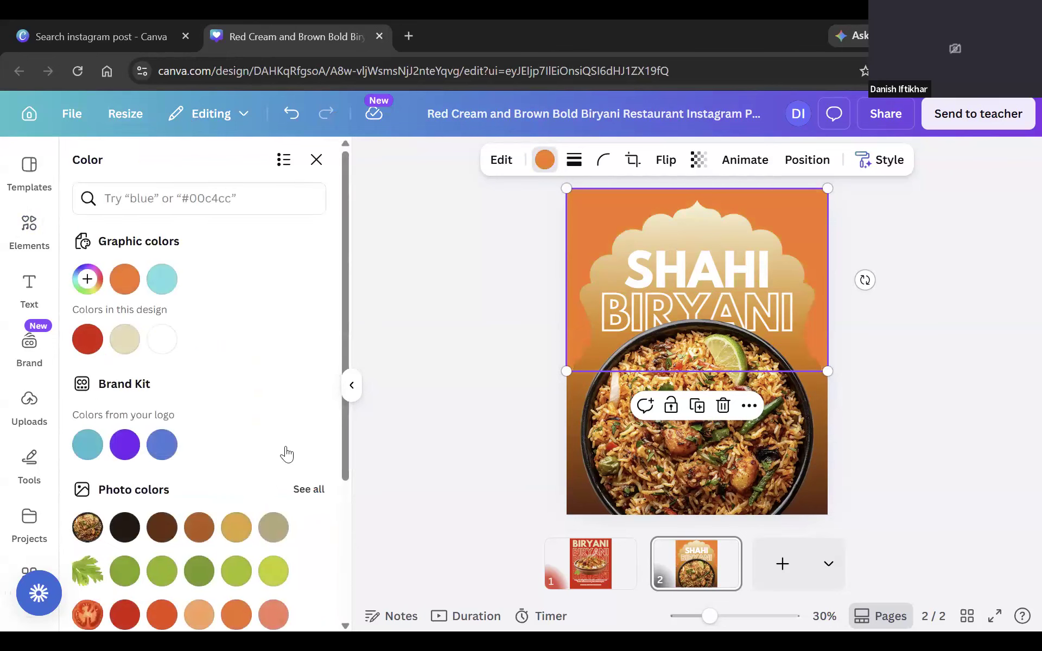
# Recolour the shape surrounding the arch with dark brown from the full default solid colour collection.
pyautogui.scroll(-4, 306, 456)
pyautogui.click(306, 455)
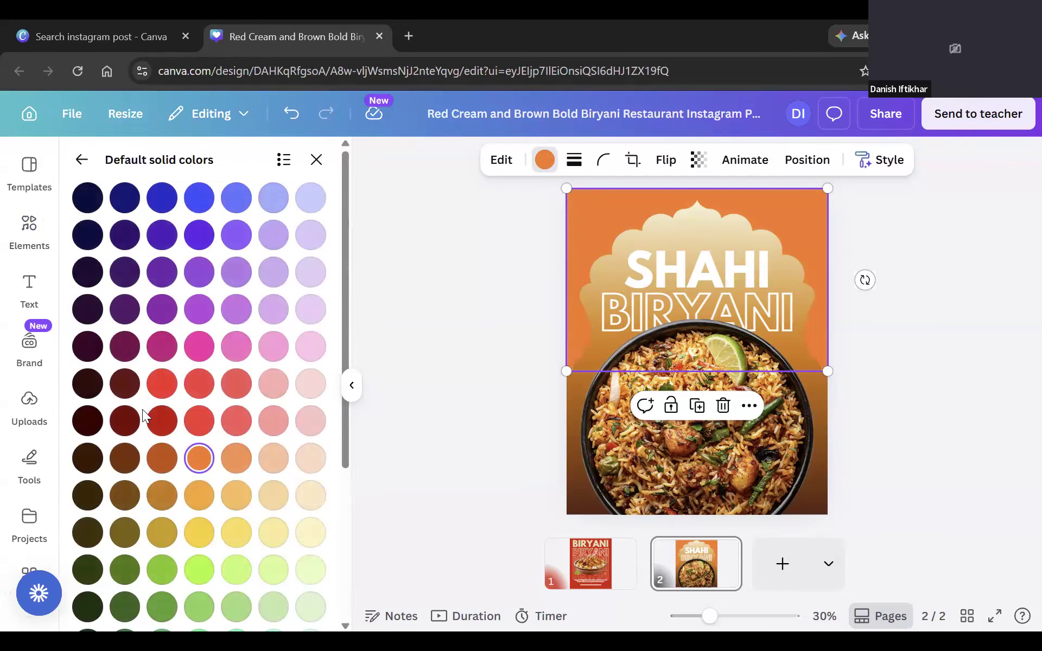
pyautogui.scroll(-2, 136, 383)
pyautogui.click(136, 383)
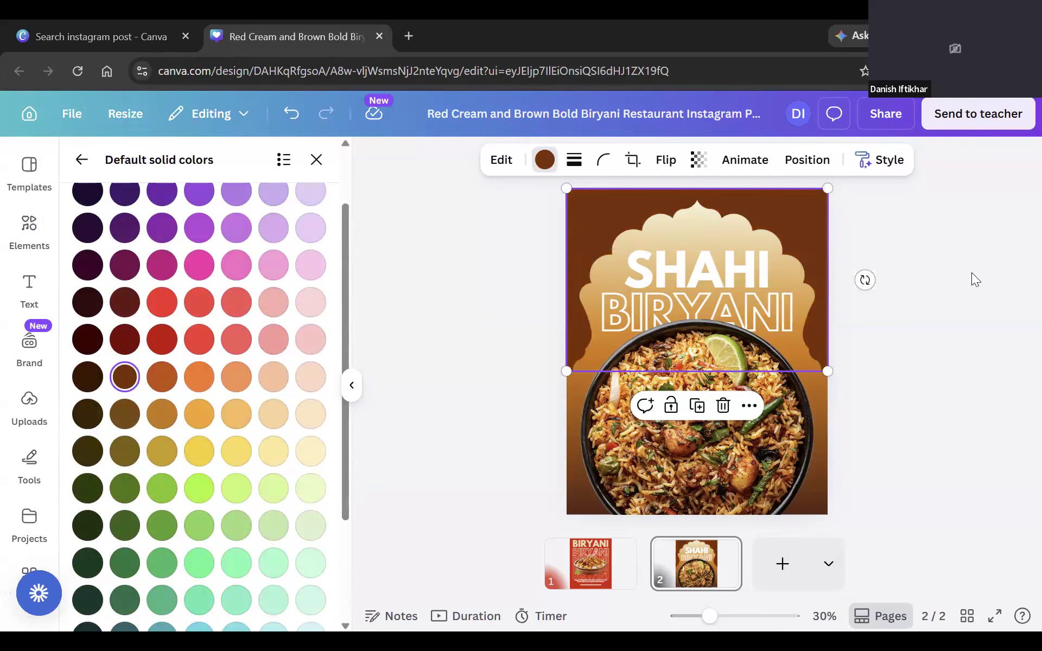
# Duplicate the dark brown arch surround slightly higher and recolour the copy orange-red from the photo colours.
pyautogui.click(809, 213)
pyautogui.moveTo(807, 216); pyautogui.dragTo(806, 209)
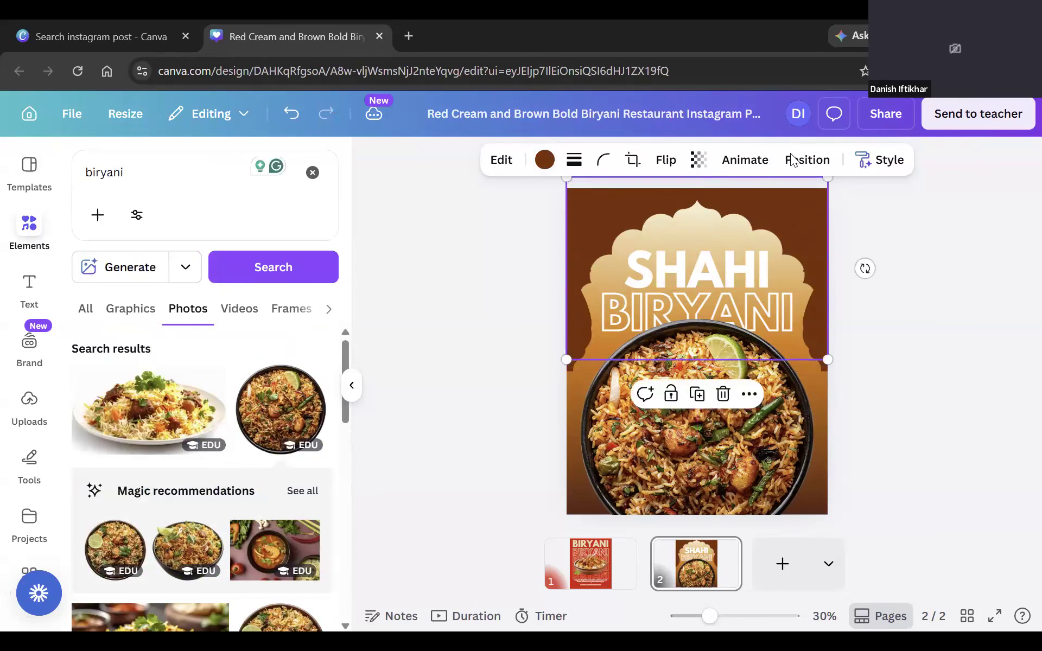
pyautogui.click(544, 161)
pyautogui.scroll(-3, 190, 456)
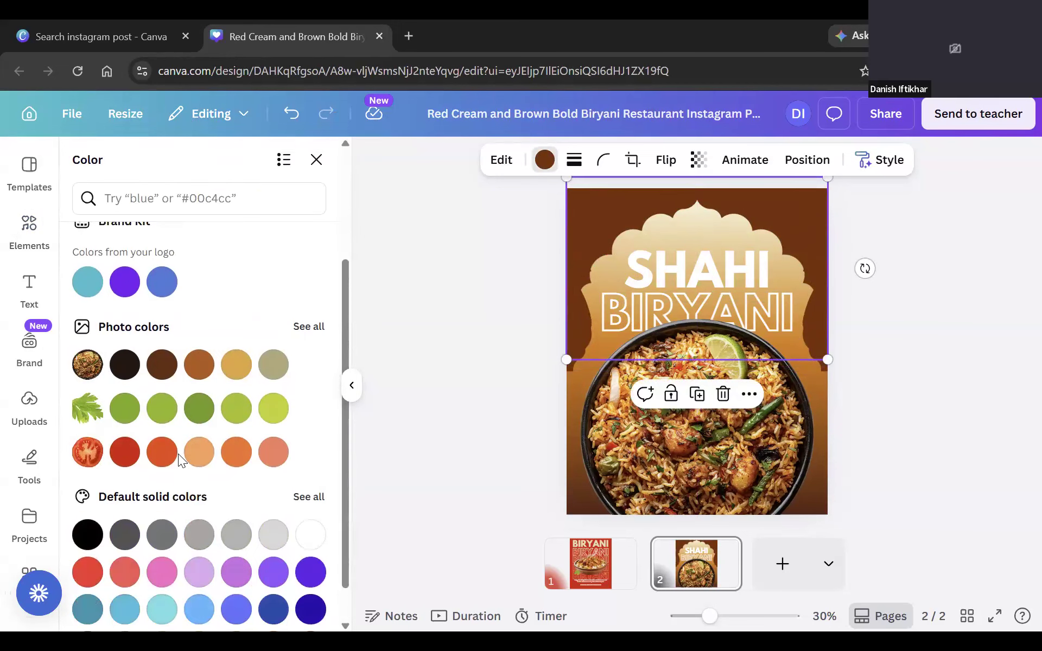
# Enlarge the copied surround slightly and align it so the dark brown shape forms a border around the arch.
pyautogui.moveTo(825, 359); pyautogui.dragTo(835, 365)
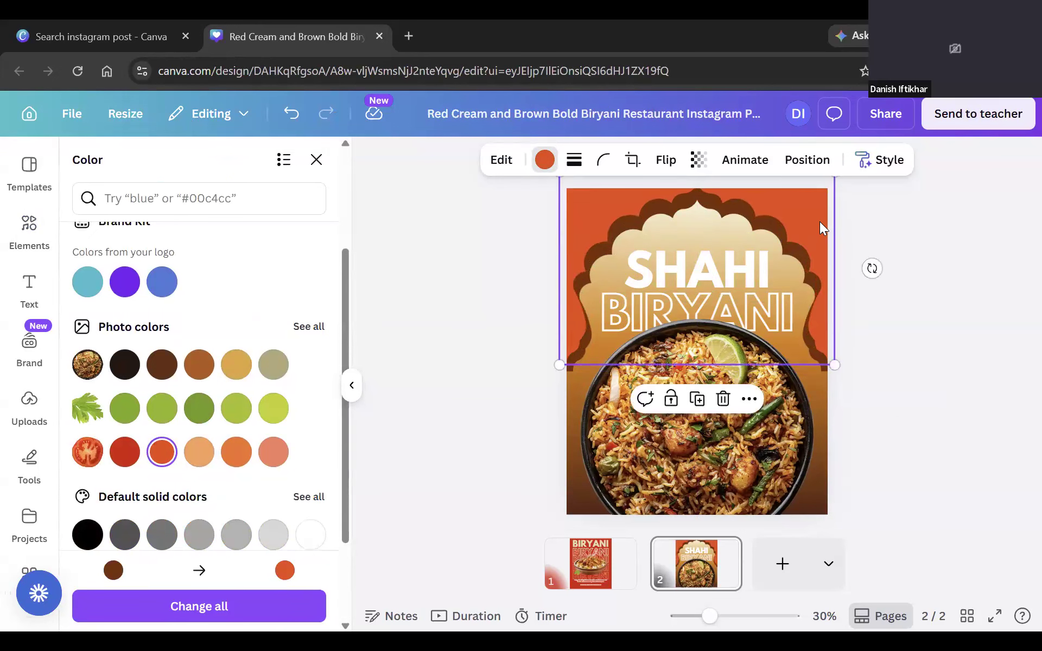
pyautogui.moveTo(817, 214); pyautogui.dragTo(817, 214)
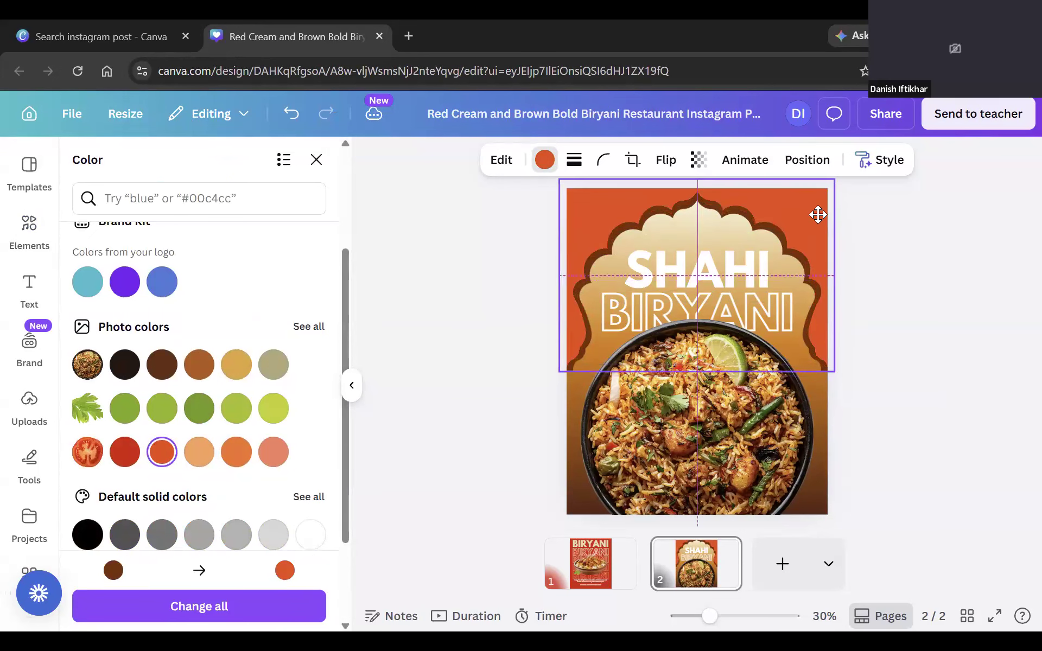
pyautogui.click(933, 311)
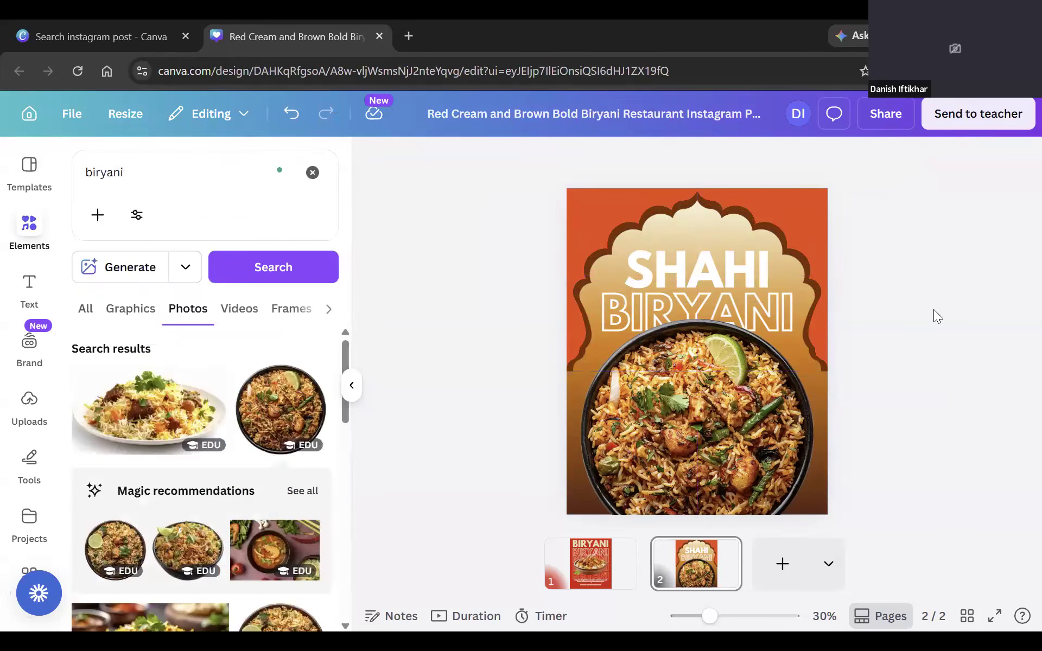
# Recolour the outer arch surround with the medium brown from the biryani photo colours.
pyautogui.click(816, 194)
pyautogui.click(544, 160)
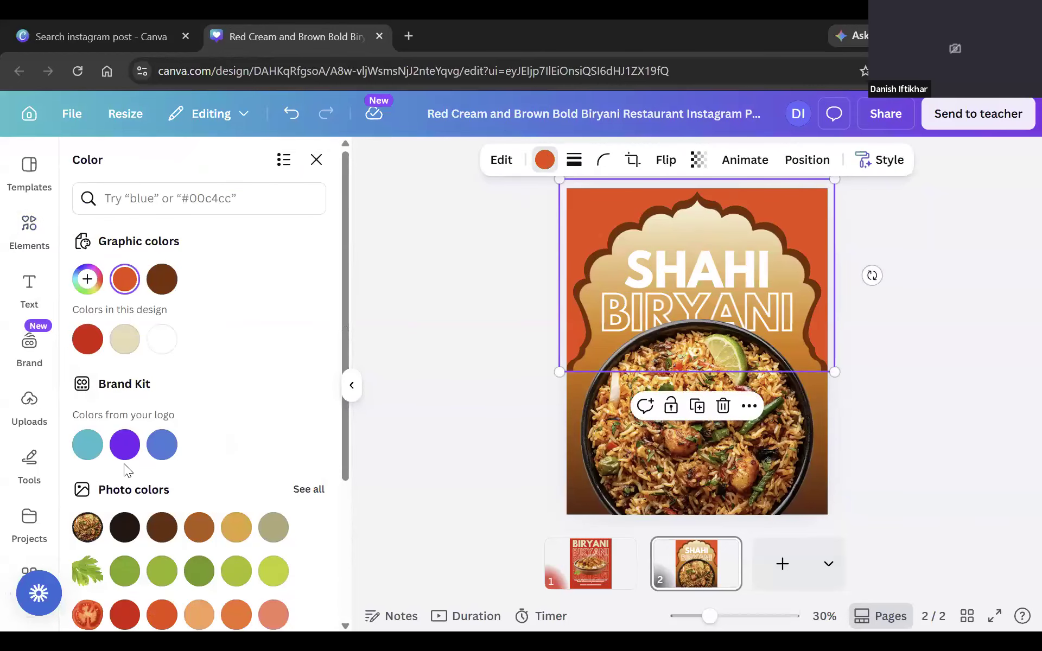
pyautogui.scroll(-4, 197, 460)
pyautogui.click(199, 322)
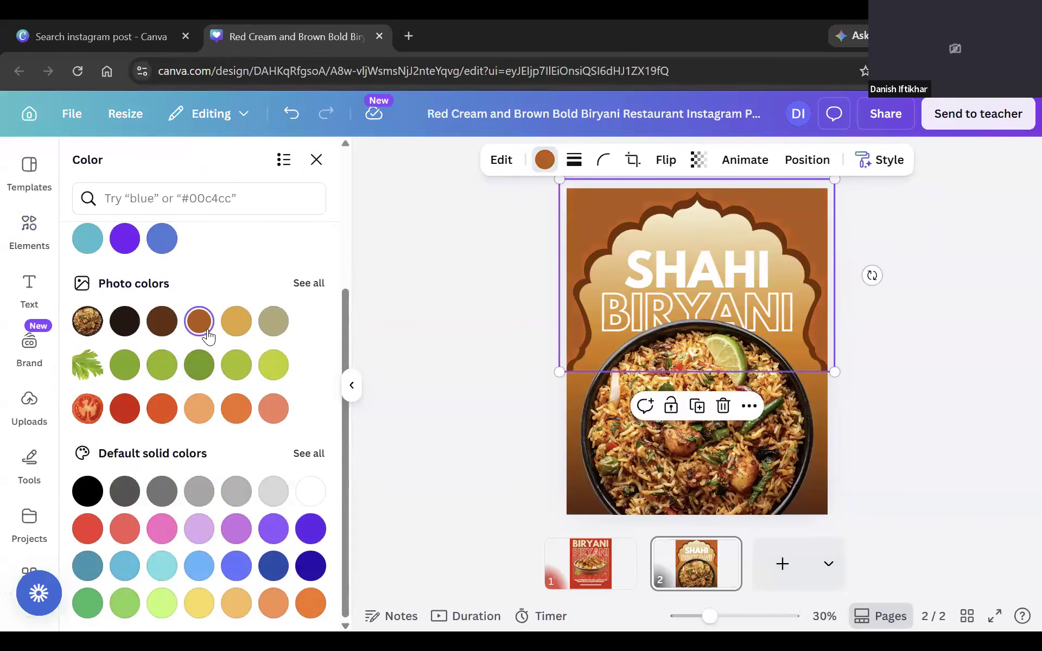
pyautogui.click(505, 278)
# Try the black-to-blue gradient on the page background and open the full default gradient collection.
pyautogui.click(825, 504)
pyautogui.click(624, 160)
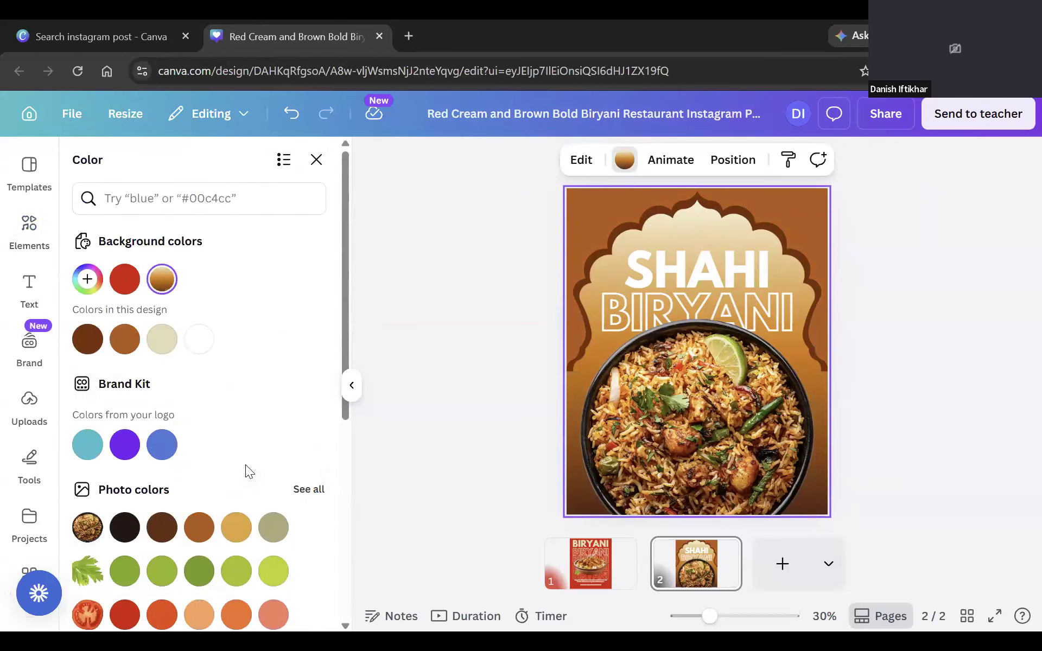
pyautogui.scroll(-6, 245, 470)
pyautogui.click(310, 528)
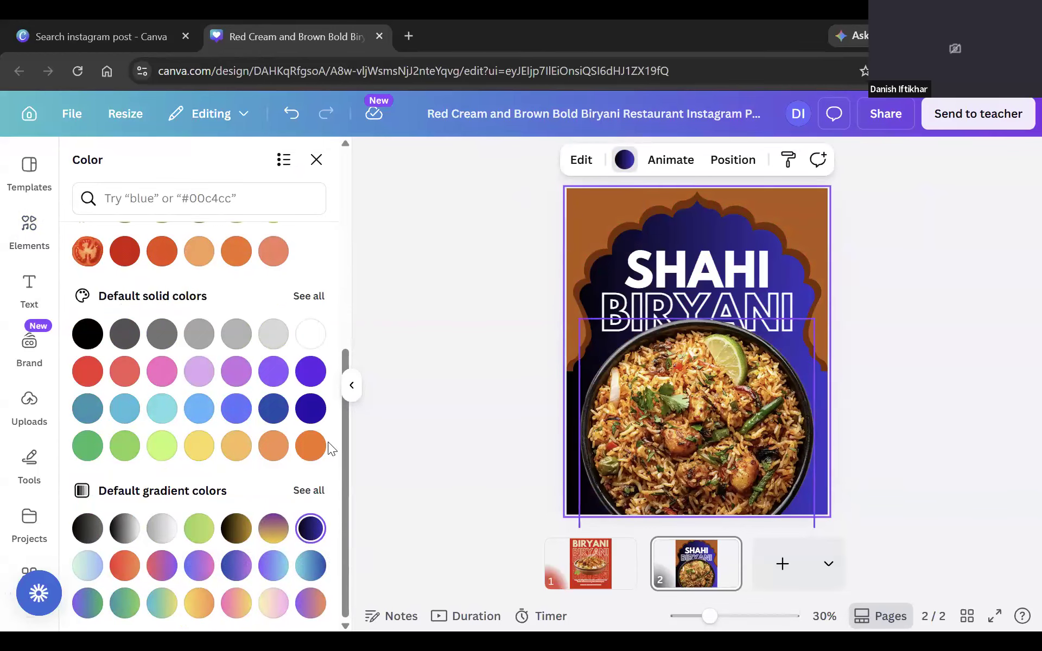
pyautogui.click(312, 490)
pyautogui.scroll(-3, 263, 445)
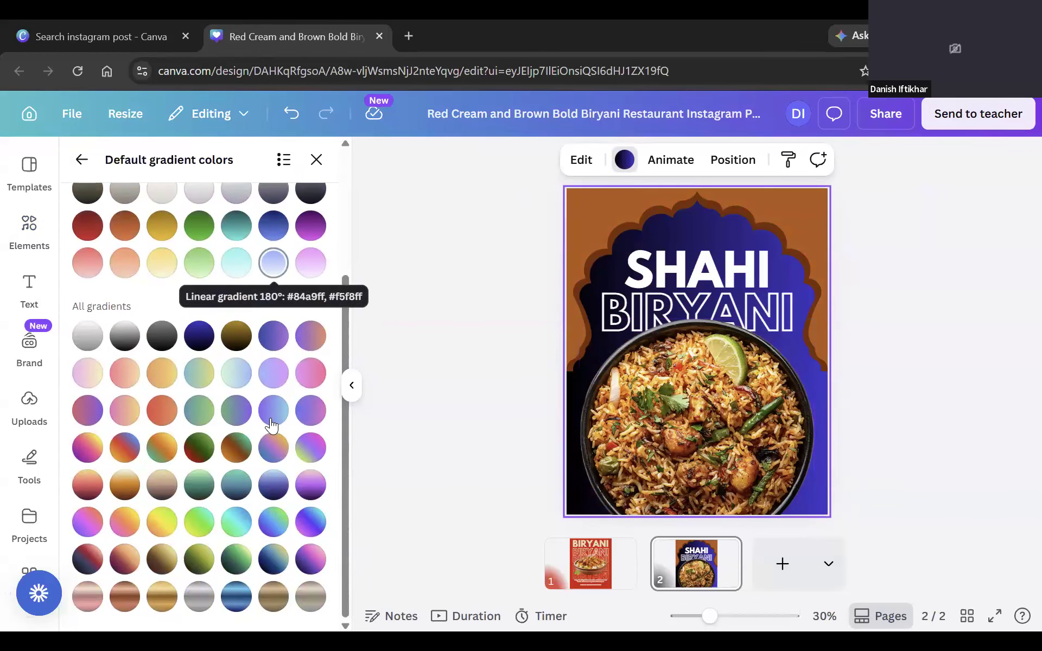
# Try various purple, blue, pink, red-navy and multicolour gradients from the full collection on the page background.
pyautogui.click(272, 419)
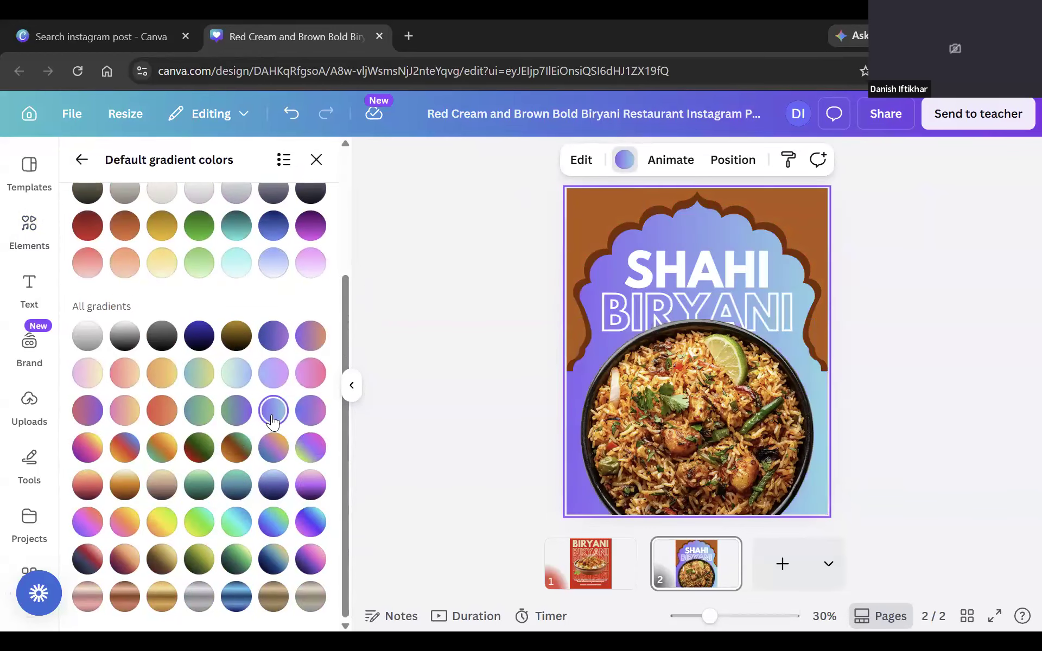
pyautogui.click(313, 414)
pyautogui.click(311, 375)
pyautogui.click(310, 337)
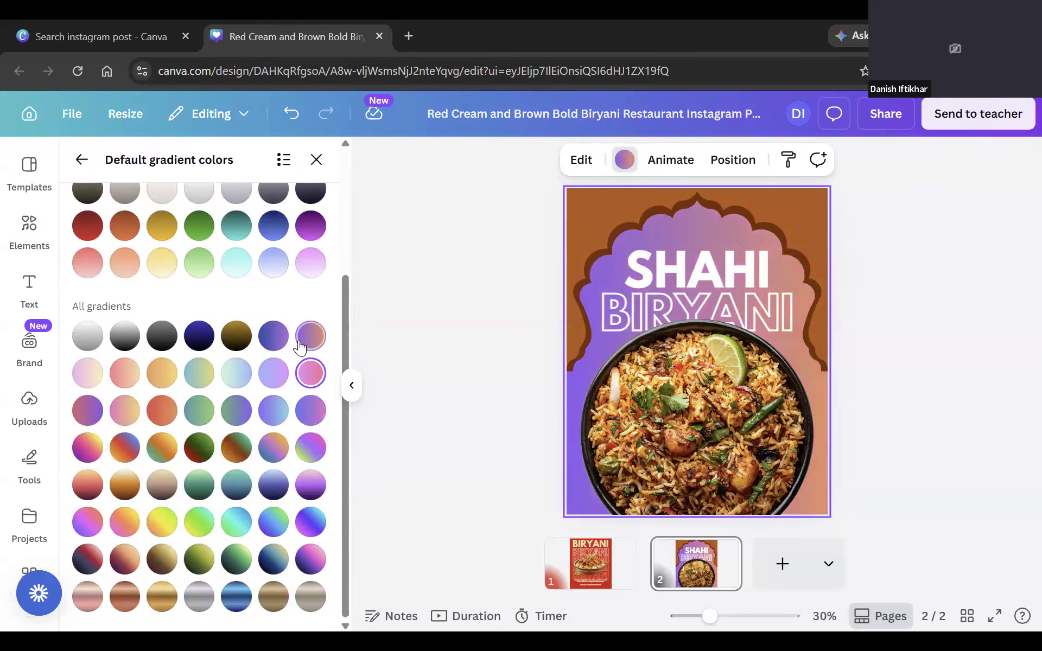
pyautogui.click(242, 342)
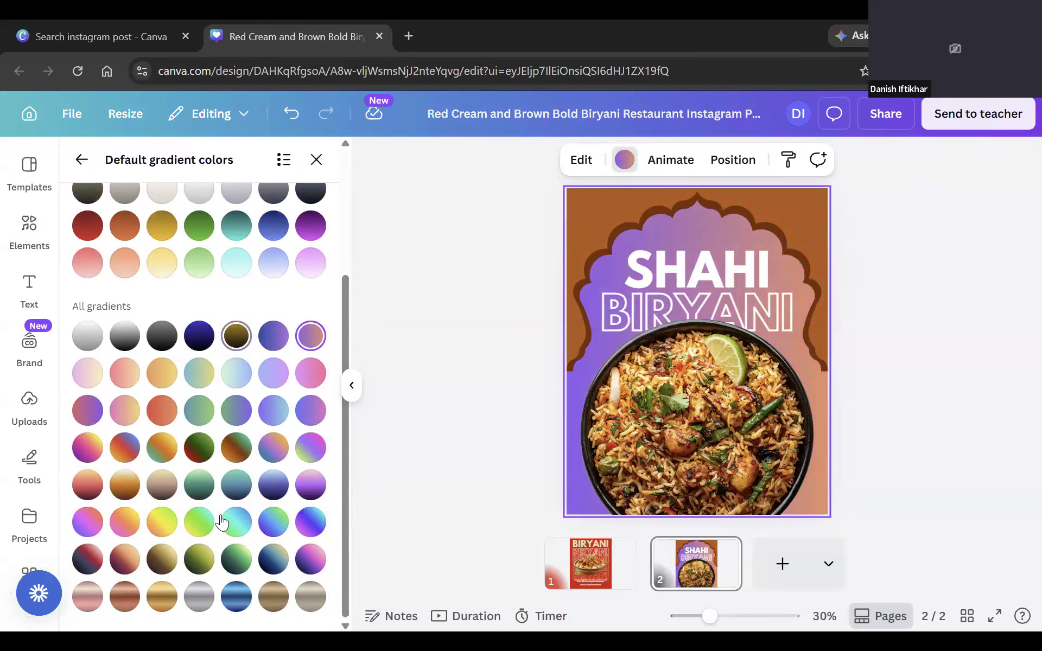
pyautogui.click(156, 559)
pyautogui.click(127, 560)
pyautogui.click(95, 557)
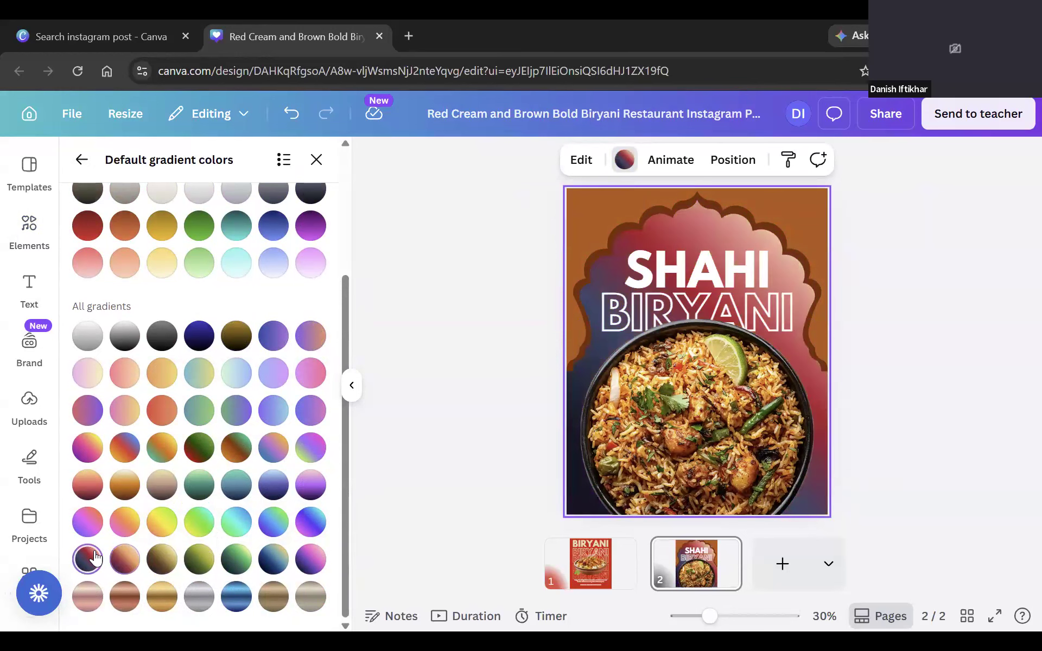
pyautogui.click(317, 569)
pyautogui.click(80, 497)
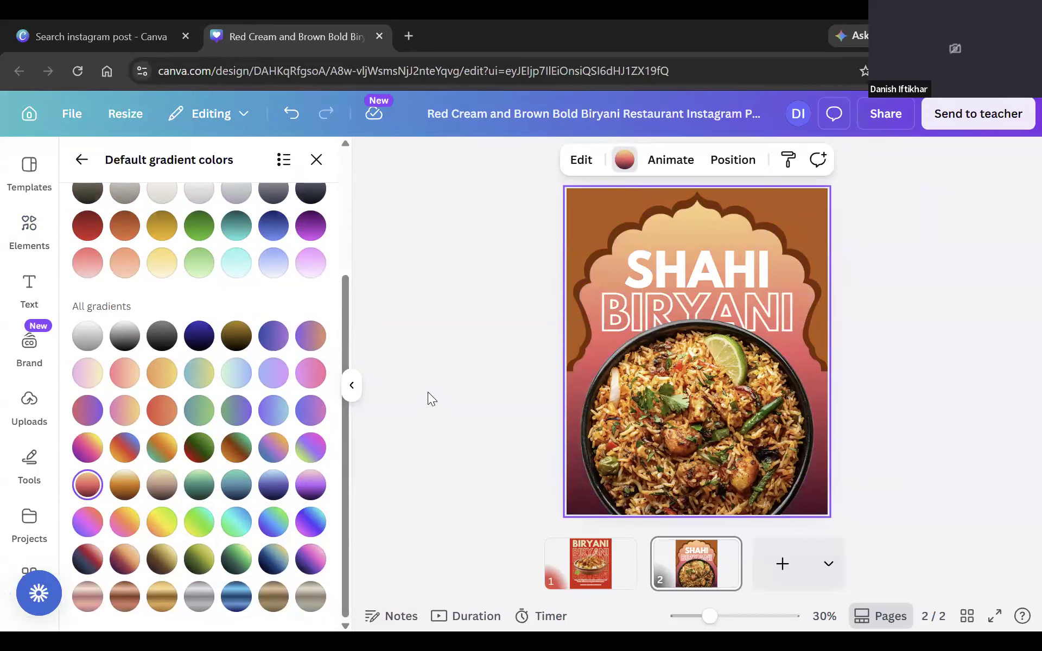
pyautogui.click(91, 449)
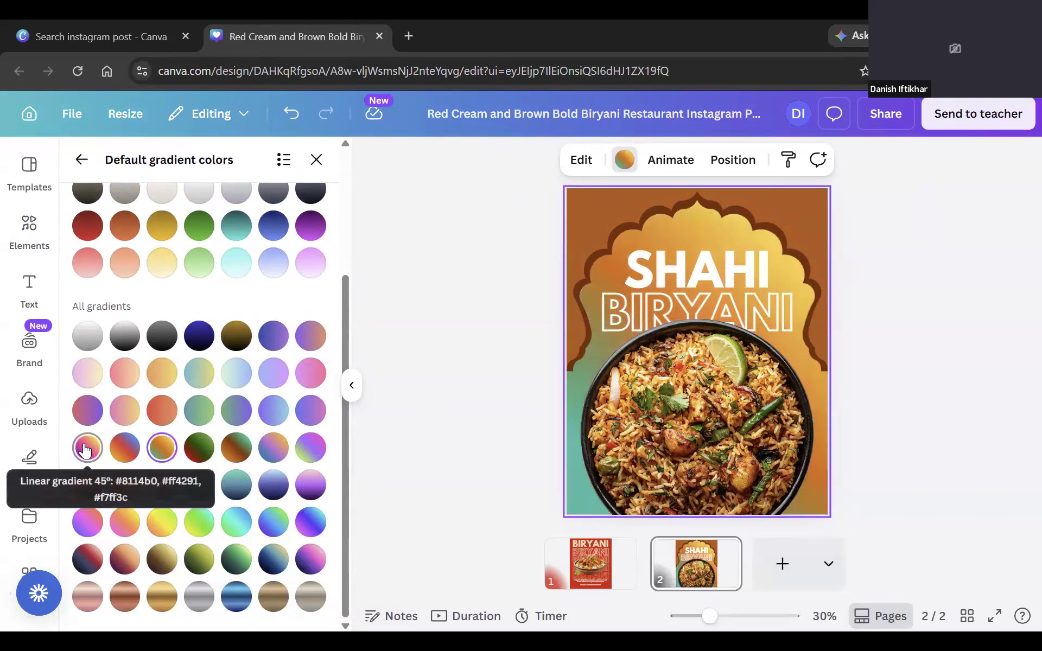
# Compare the neighbouring warm gradients and give the page background the horizontal red-to-orange gradient.
pyautogui.click(162, 412)
pyautogui.click(82, 414)
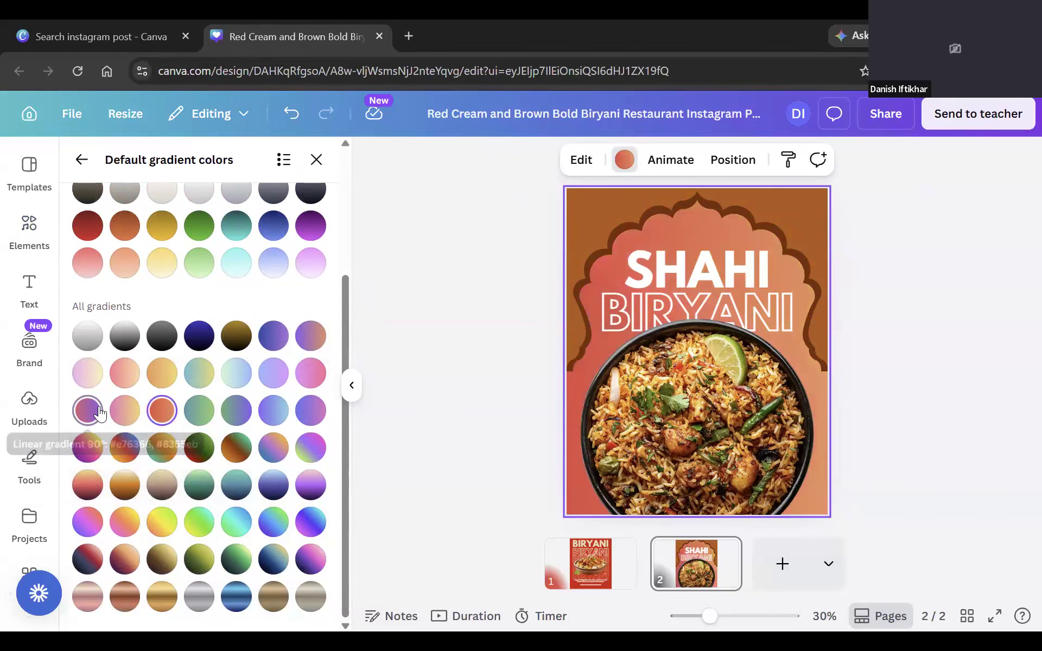
pyautogui.click(122, 416)
pyautogui.click(159, 405)
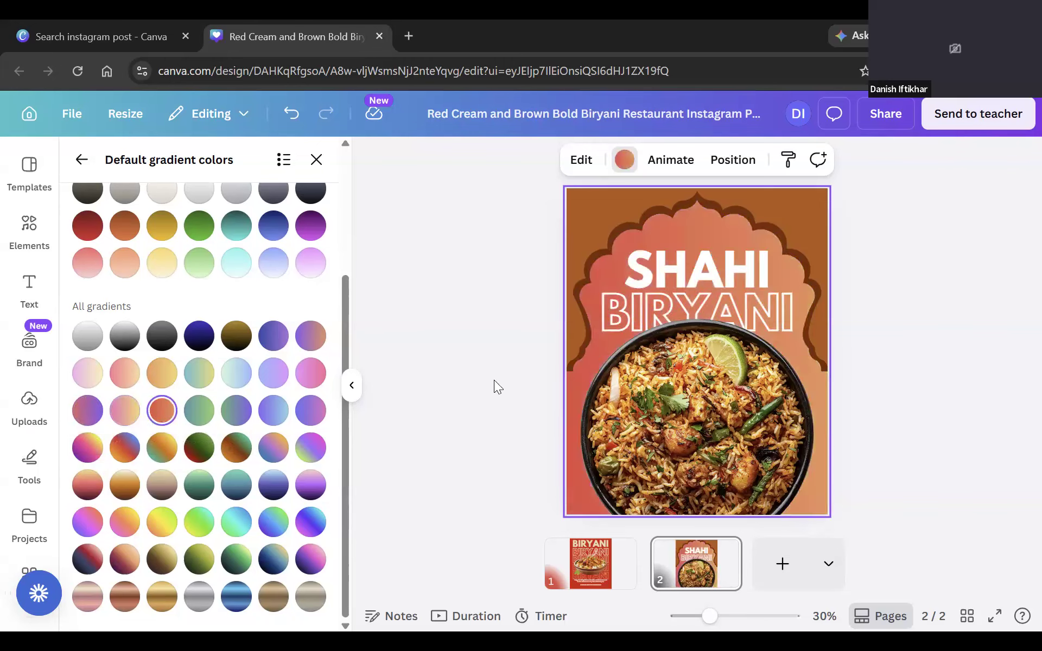
pyautogui.press('Escape')
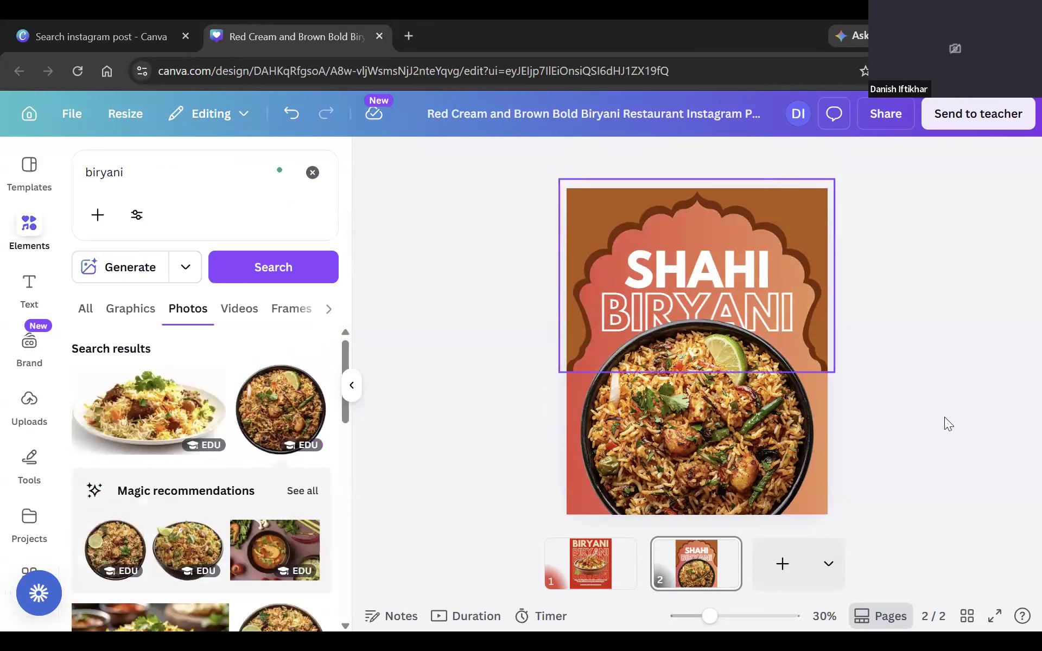
# Search the photo elements for "peacock".
pyautogui.click(122, 172)
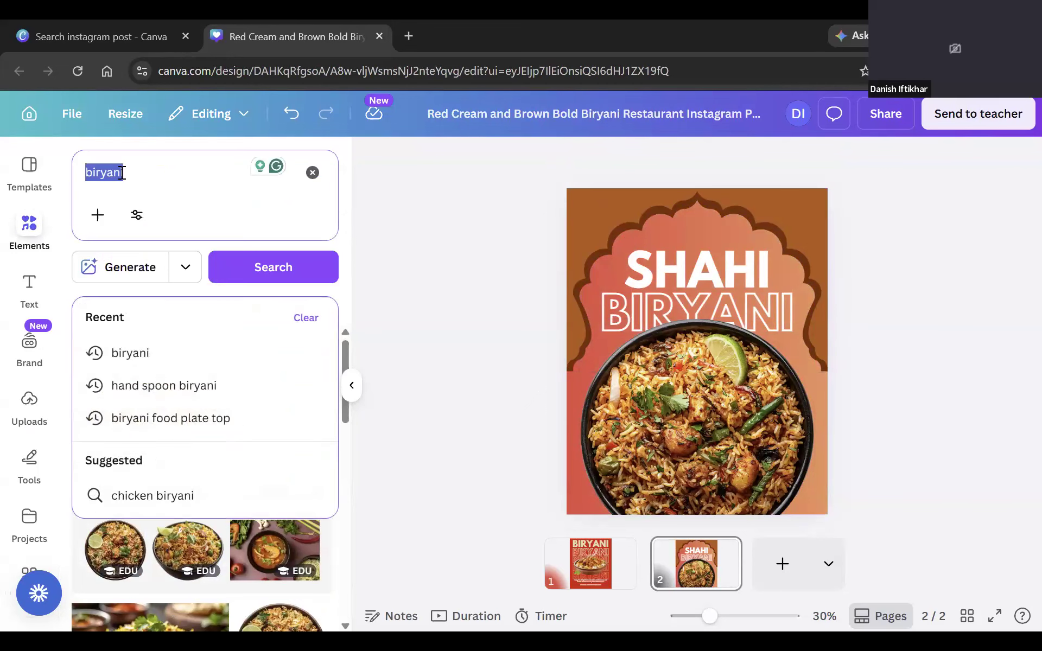
pyautogui.write('pea')
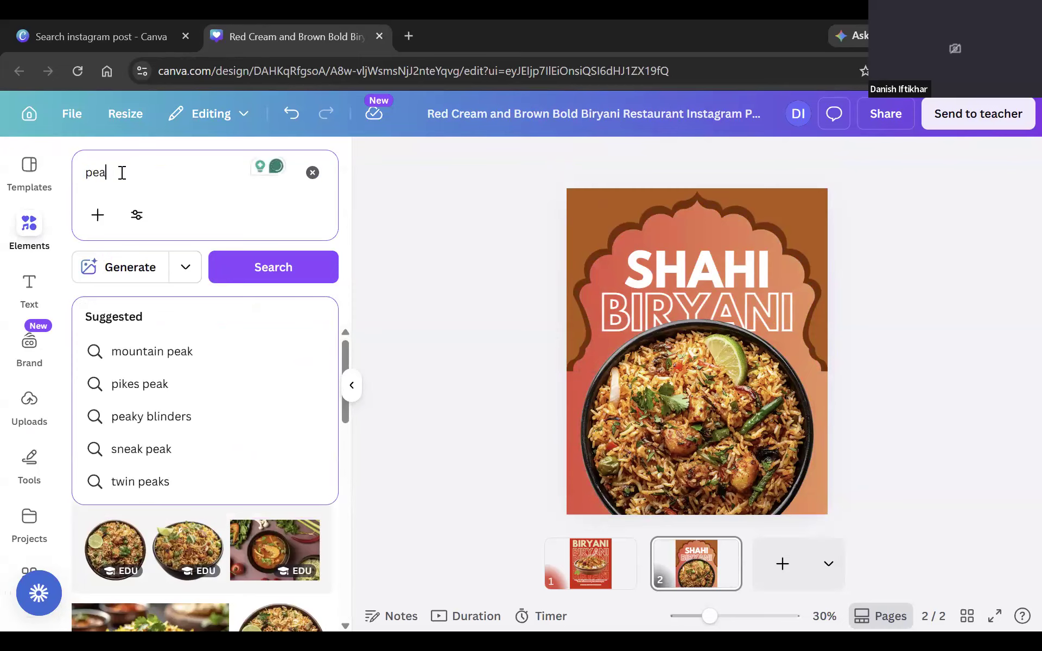
pyautogui.write('kc')
pyautogui.write('oc')
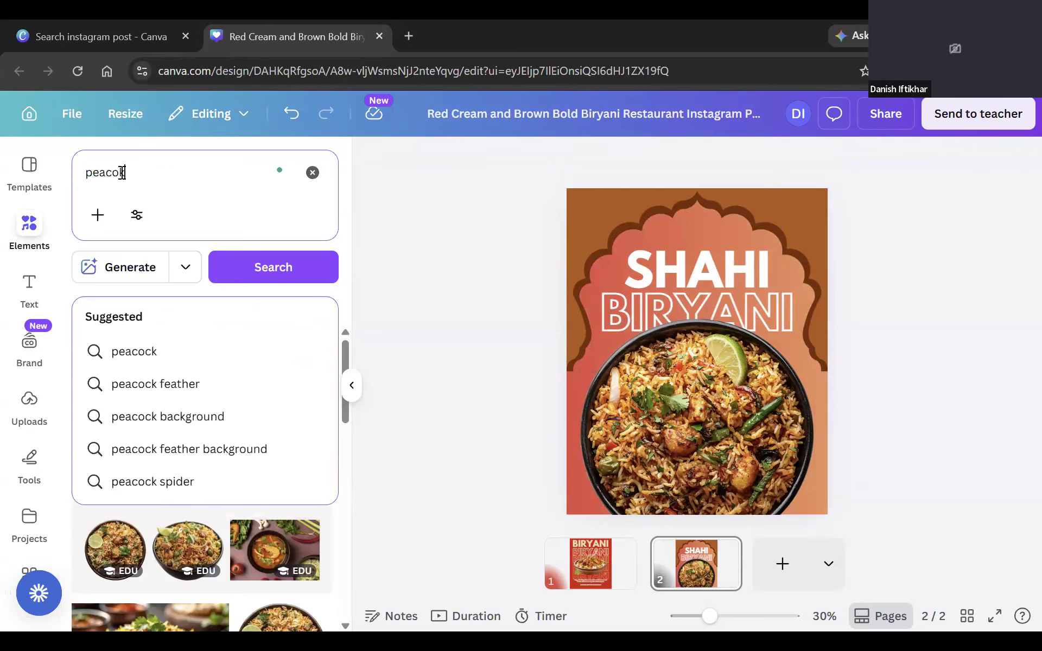
pyautogui.click(158, 367)
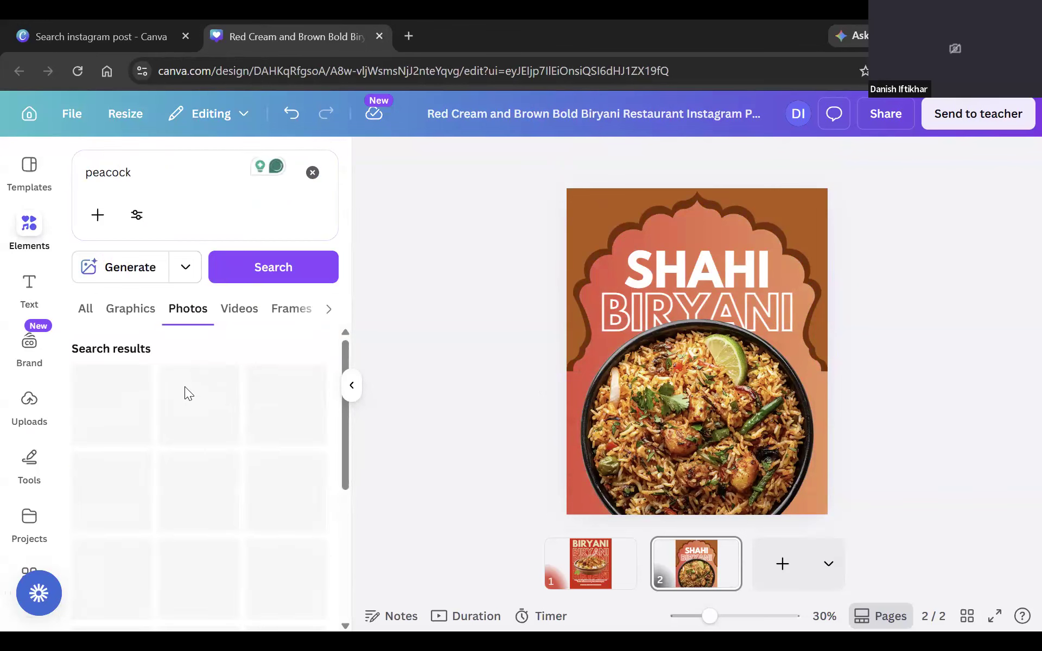
# Try the standing long-tailed peacock photo over the bowl's lower-left side and delete it.
pyautogui.click(281, 402)
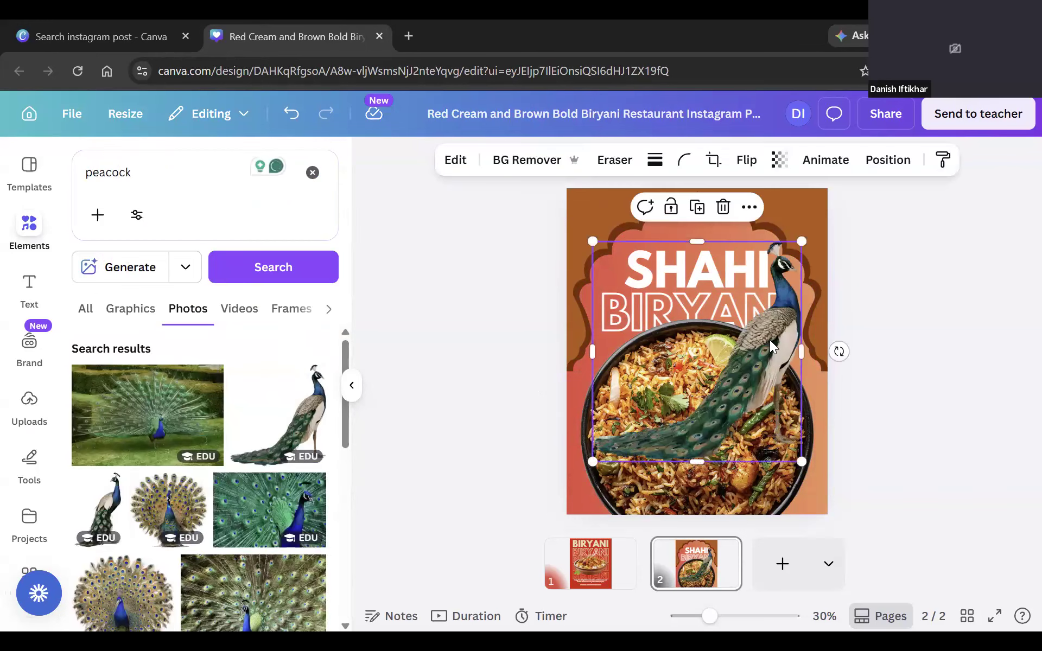
pyautogui.moveTo(623, 451); pyautogui.dragTo(563, 514)
pyautogui.click(619, 430)
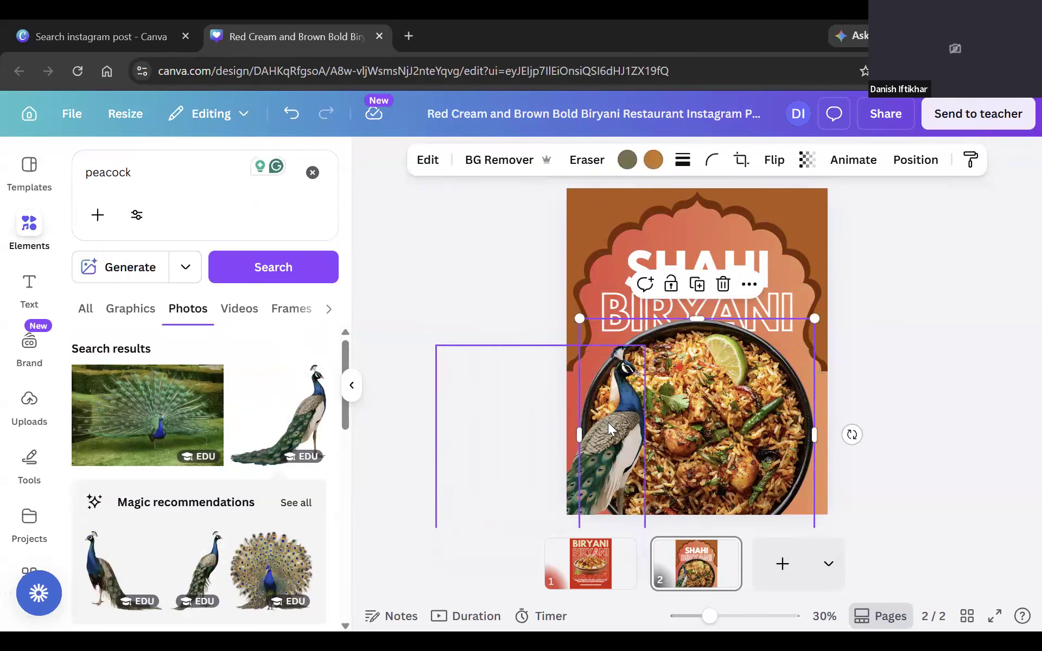
pyautogui.click(617, 427)
pyautogui.press('Delete')
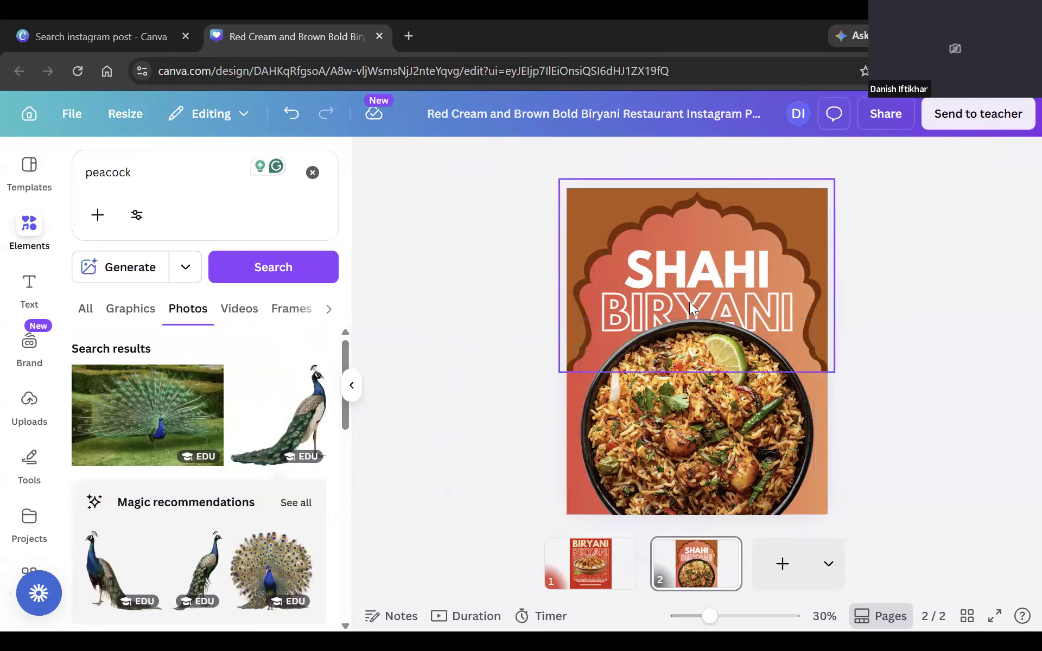
# Browse the peacock graphics for an illustration that suits the biryani design.
pyautogui.scroll(-2, 206, 435)
pyautogui.scroll(1, 229, 408)
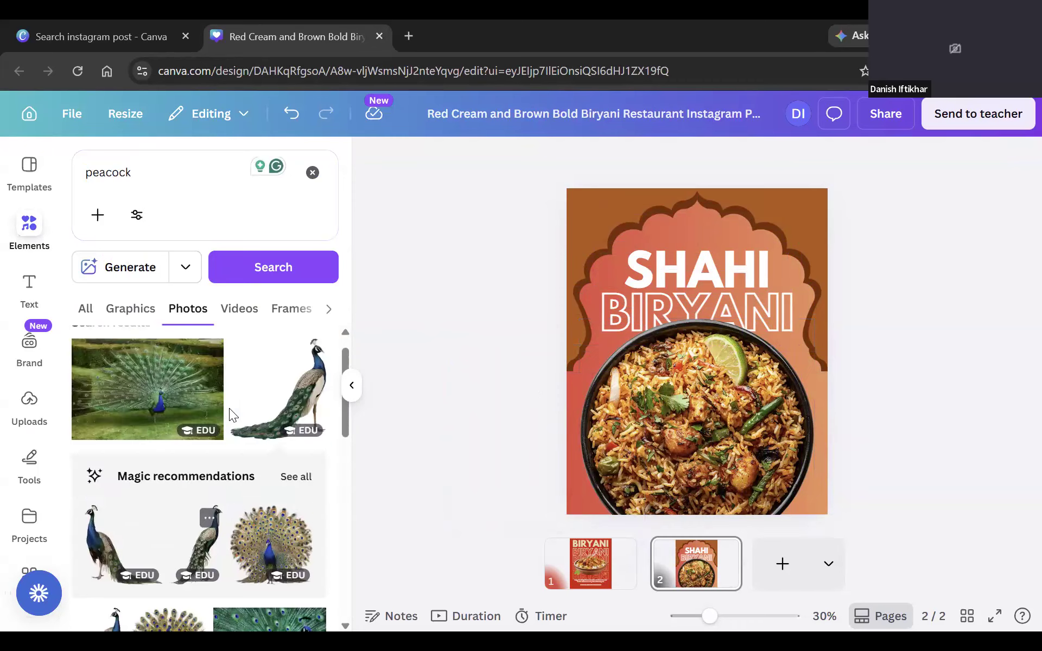
pyautogui.click(131, 308)
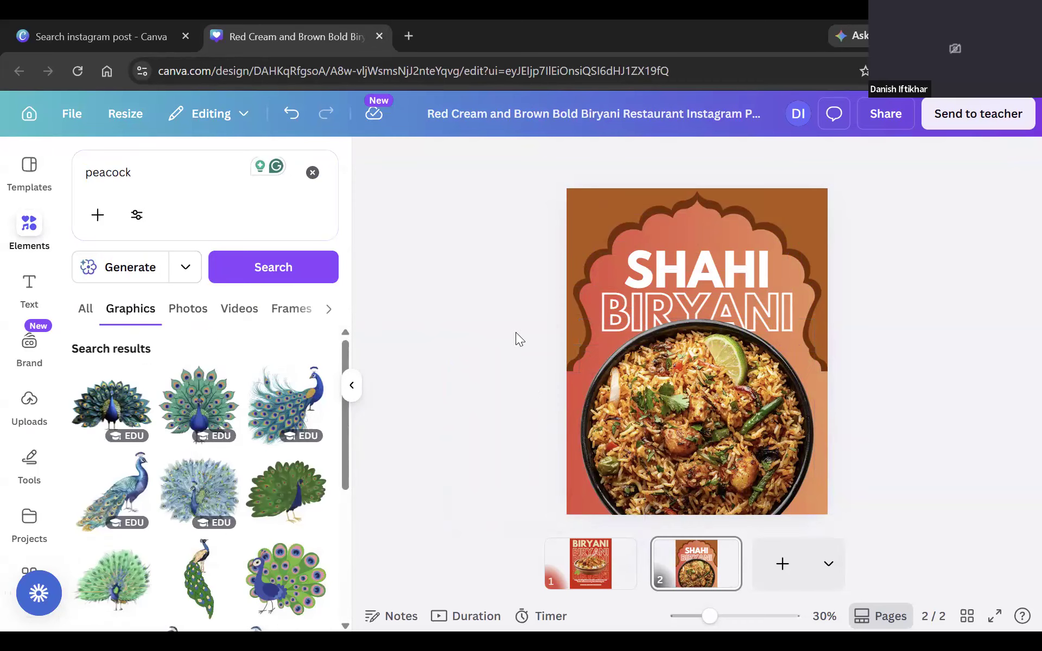
pyautogui.scroll(-2, 219, 437)
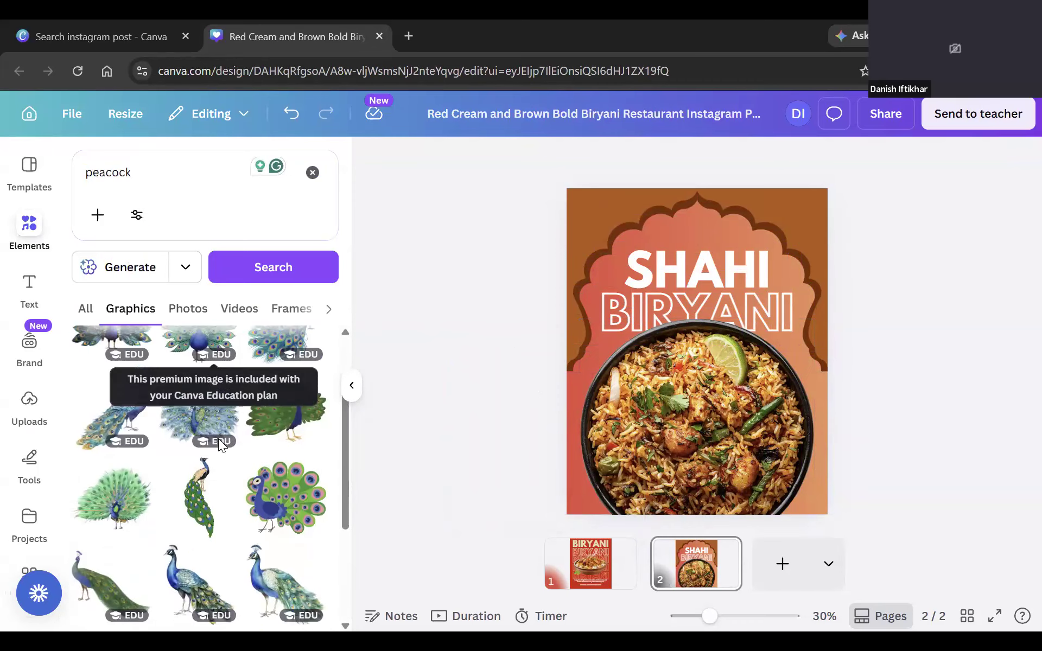
pyautogui.scroll(-2, 219, 439)
pyautogui.scroll(-3, 217, 487)
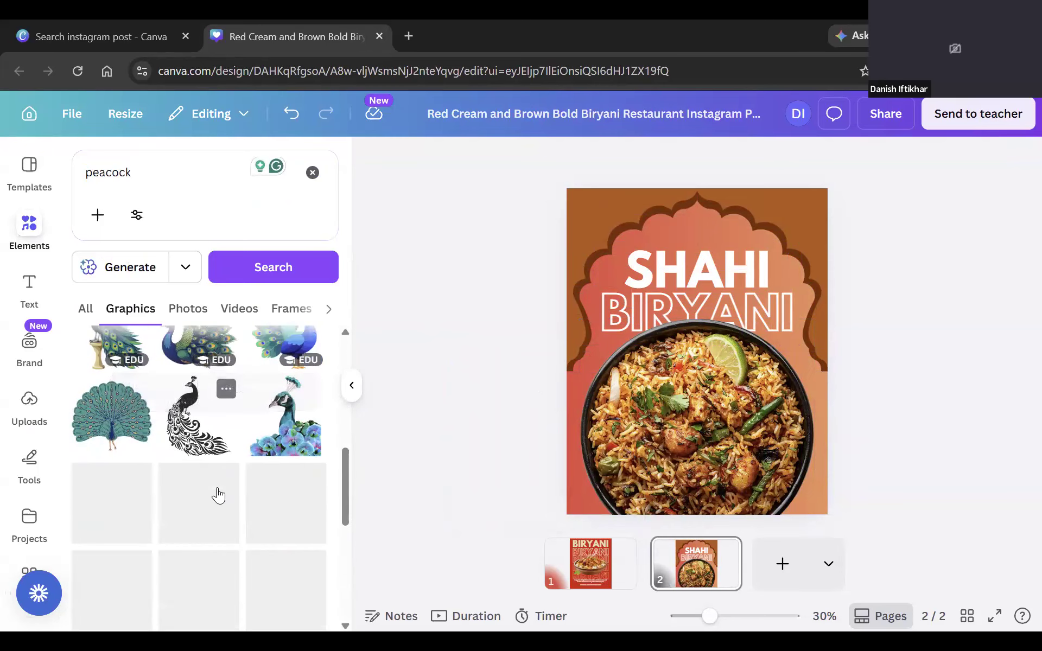
pyautogui.scroll(-2, 218, 494)
pyautogui.scroll(-3, 218, 493)
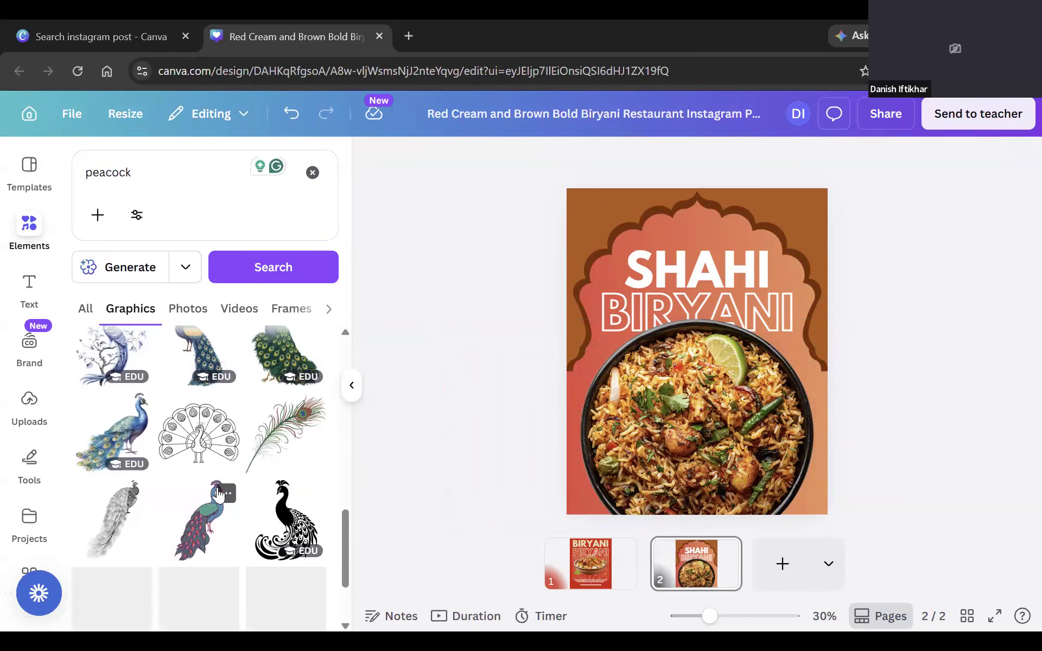
pyautogui.scroll(-4, 218, 494)
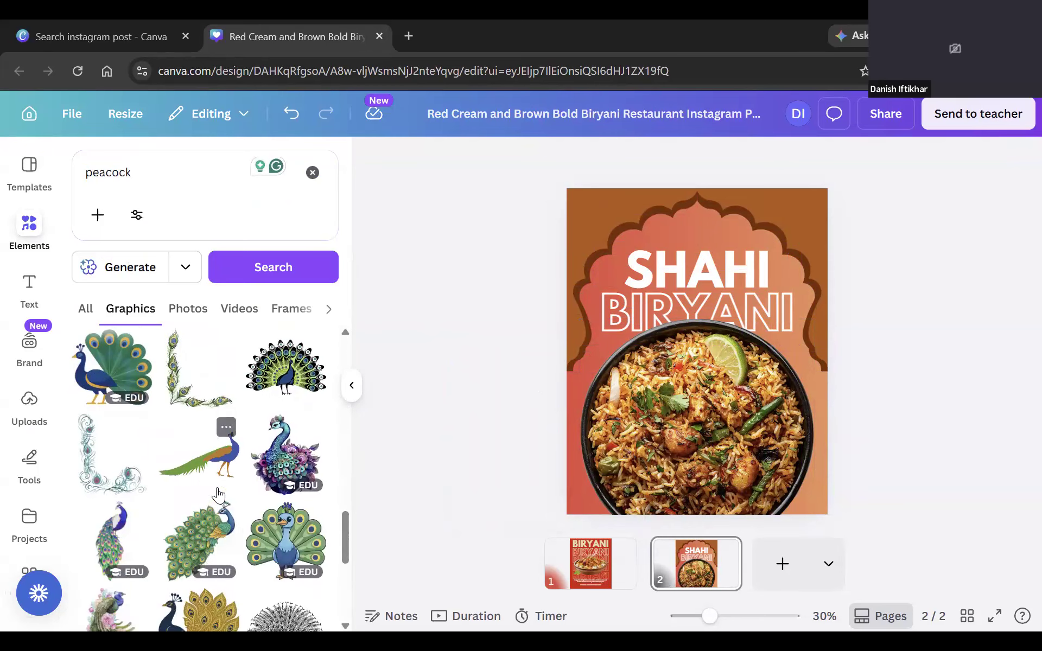
pyautogui.scroll(-5, 218, 494)
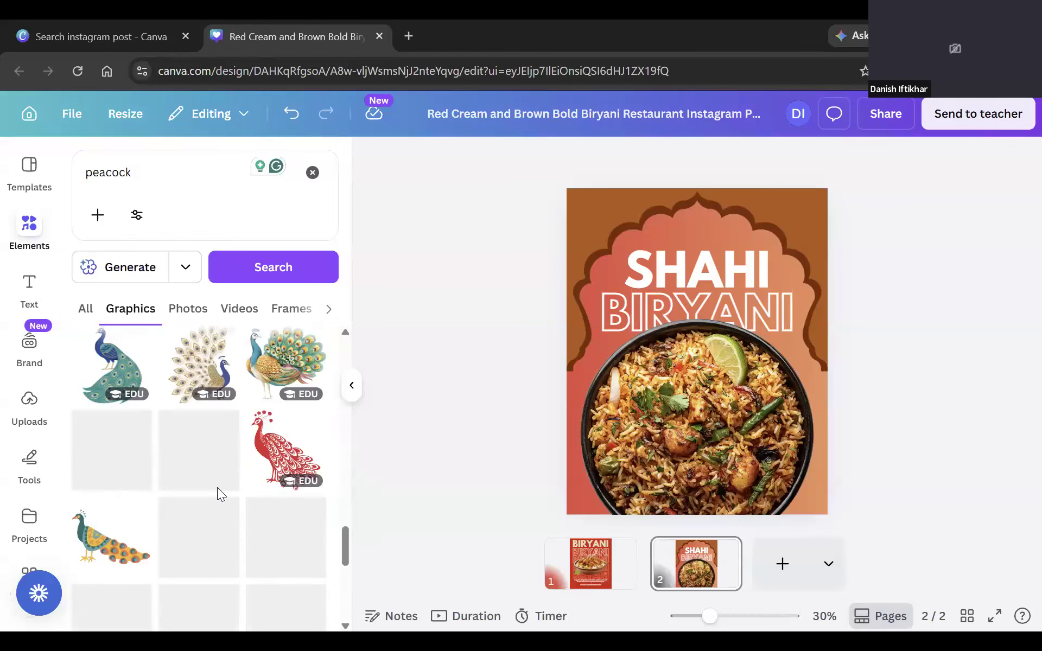
# Try a peacock graphic over the biryani bowl, delete it and look through more peacock graphics.
pyautogui.scroll(-2, 217, 494)
pyautogui.click(201, 437)
pyautogui.moveTo(672, 328); pyautogui.dragTo(748, 452)
pyautogui.press('Delete')
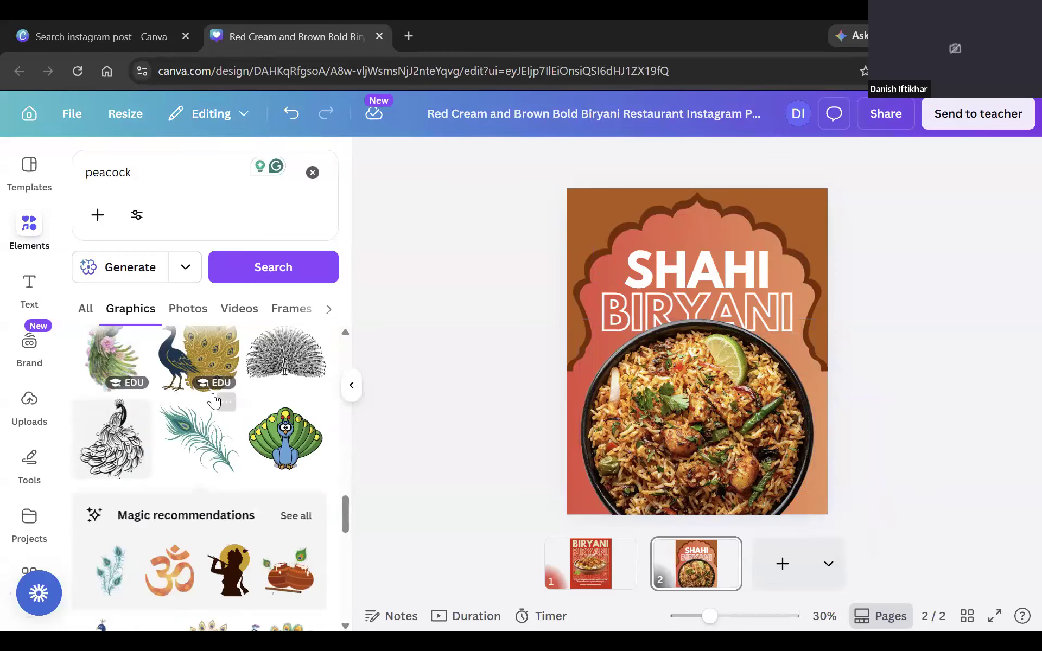
pyautogui.scroll(-4, 243, 418)
pyautogui.scroll(-3, 243, 418)
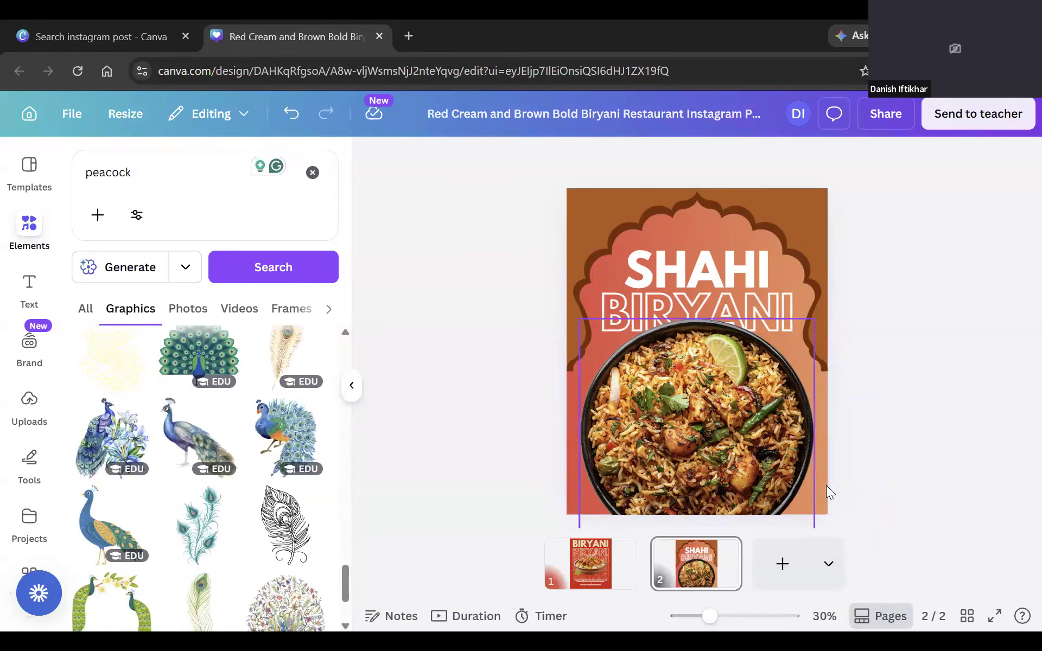
# Compare white and cream as the page background and apply the design's cream colour.
pyautogui.click(611, 199)
pyautogui.click(624, 159)
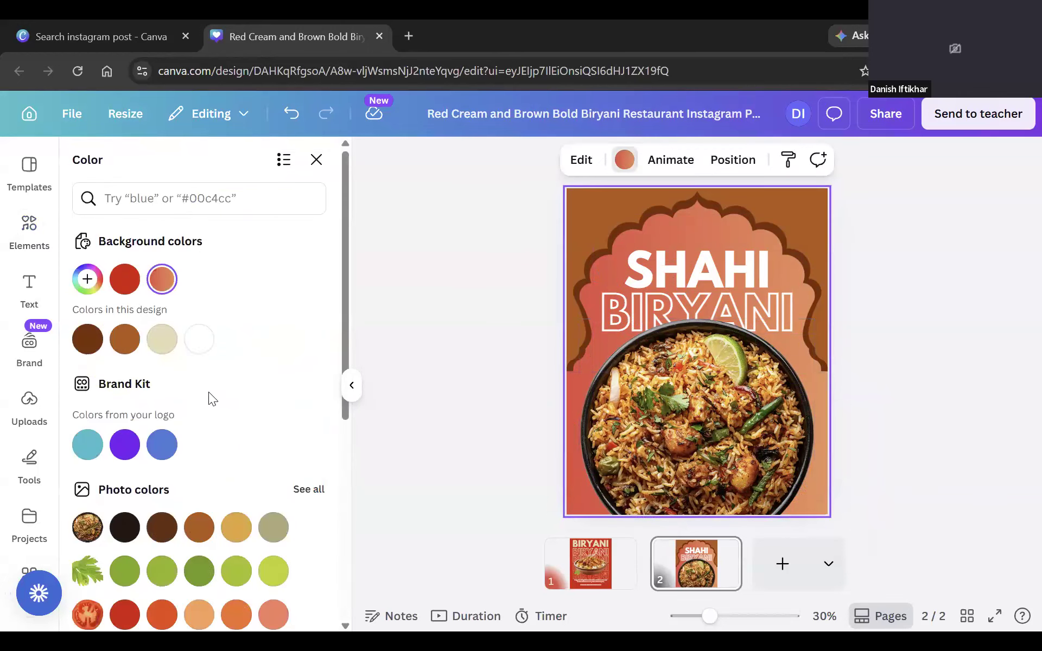
pyautogui.click(205, 340)
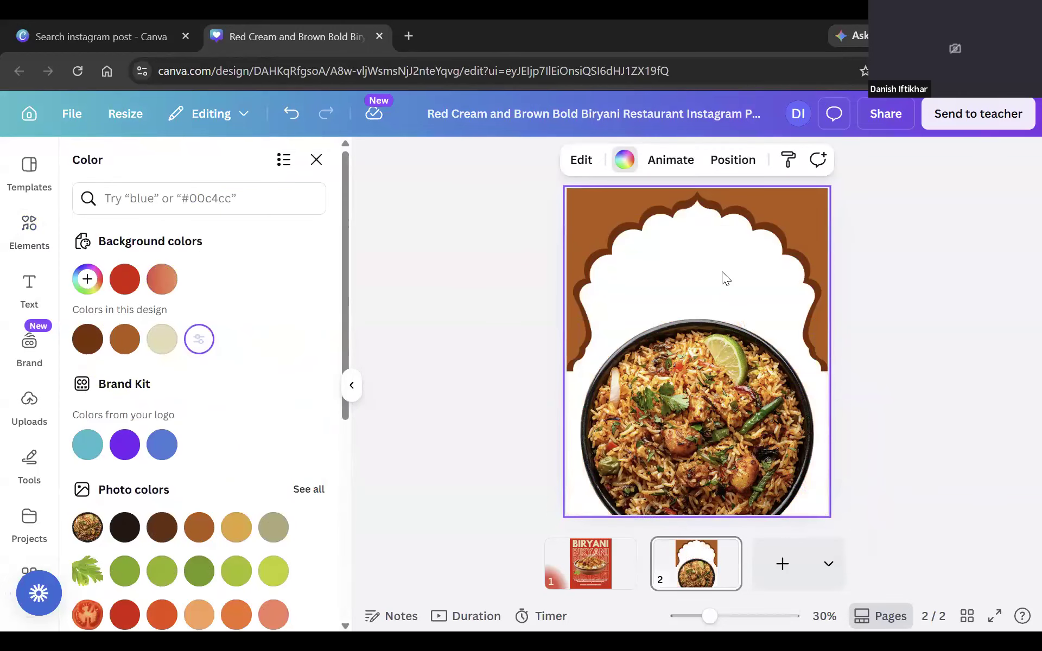
pyautogui.click(157, 342)
pyautogui.press('Escape')
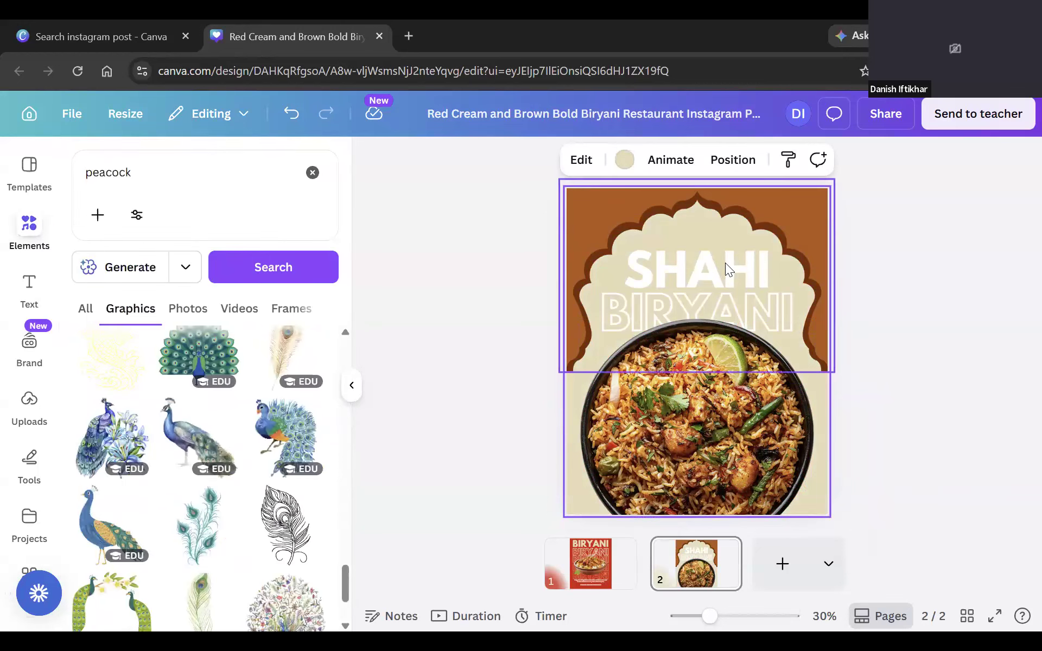
# Try sending the lighter brown arch backward in the layer order and undo the reordering.
pyautogui.click(725, 263)
pyautogui.rightClick(728, 263)
pyautogui.click(876, 223)
pyautogui.moveTo(850, 235); pyautogui.dragTo(805, 209)
pyautogui.rightClick(668, 336)
pyautogui.click(670, 429)
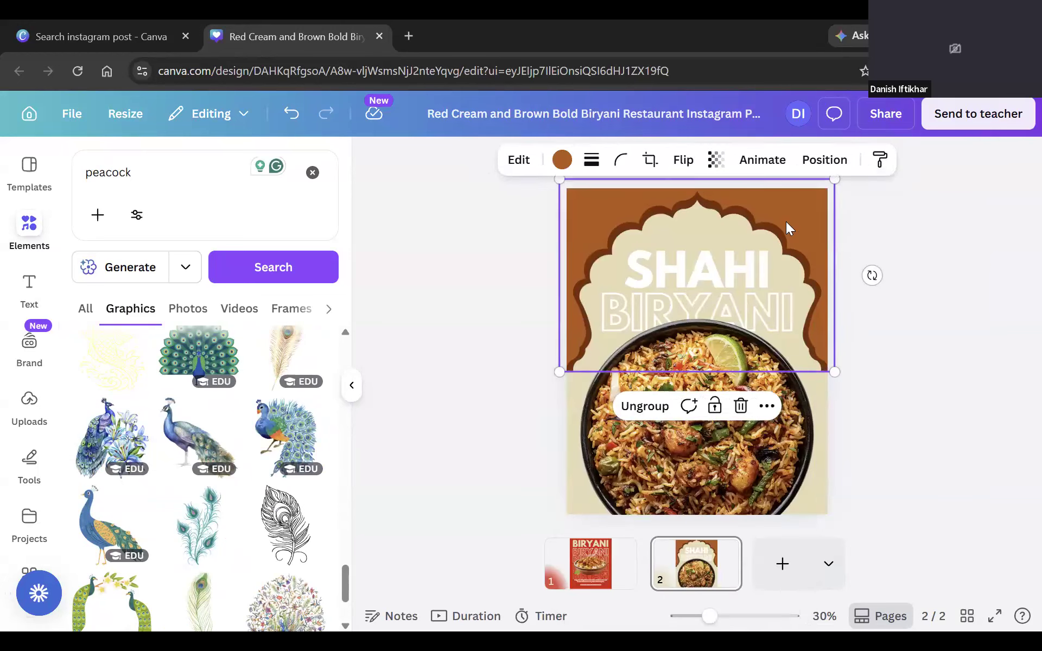
pyautogui.rightClick(786, 222)
pyautogui.moveTo(844, 367)
pyautogui.click(679, 455)
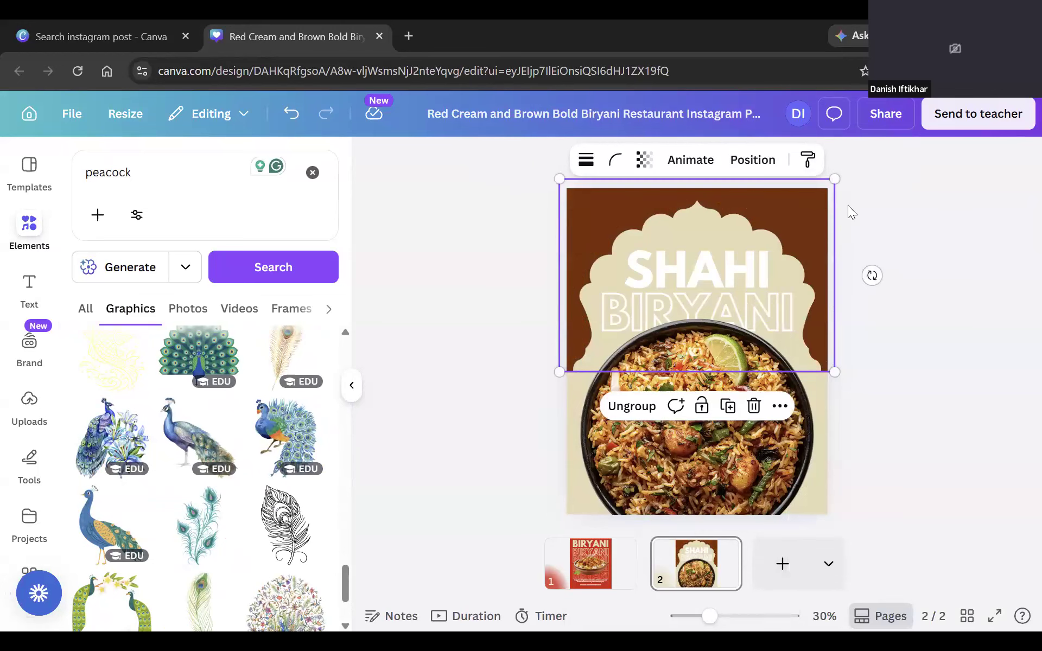
pyautogui.rightClick(820, 214)
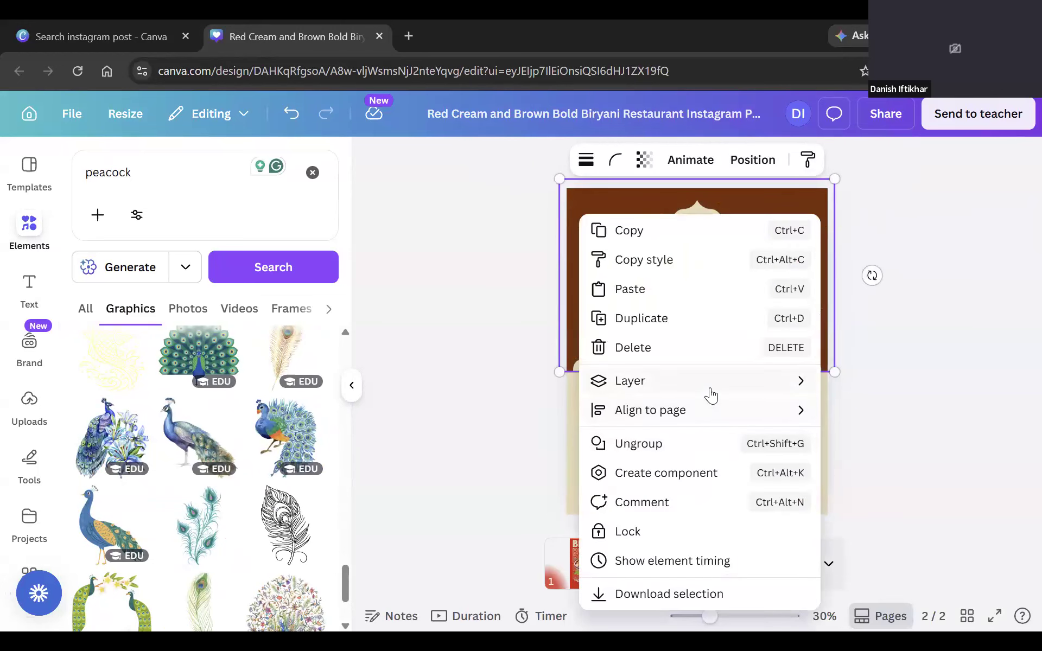
pyautogui.moveTo(711, 382)
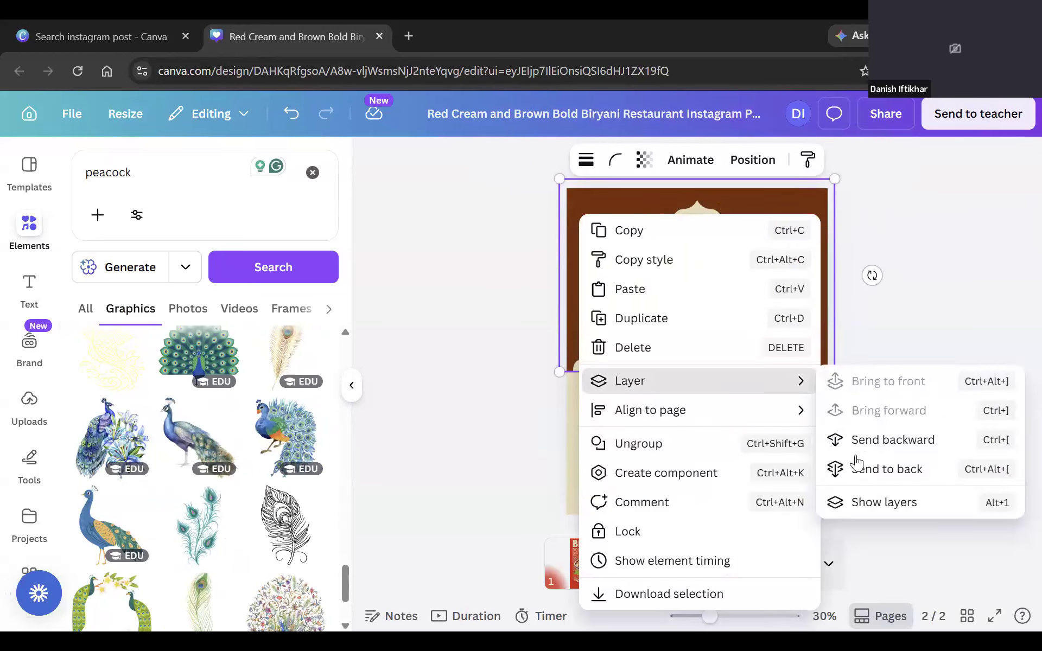
pyautogui.click(931, 285)
pyautogui.hotkey('ctrl', 'z')
pyautogui.moveTo(819, 239)
pyautogui.mouseDown()
pyautogui.moveTo(867, 236)
pyautogui.moveTo(819, 236)
pyautogui.mouseUp()
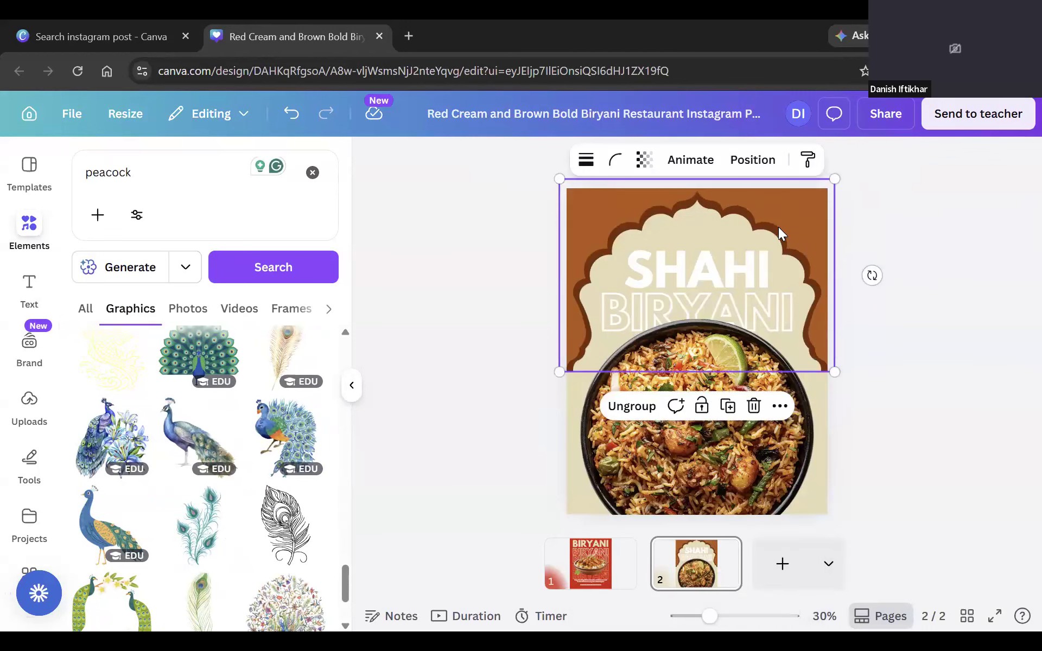
# Move the brown arch beneath the SHAHI and BIRYANI text in the layer order.
pyautogui.click(769, 169)
pyautogui.click(274, 200)
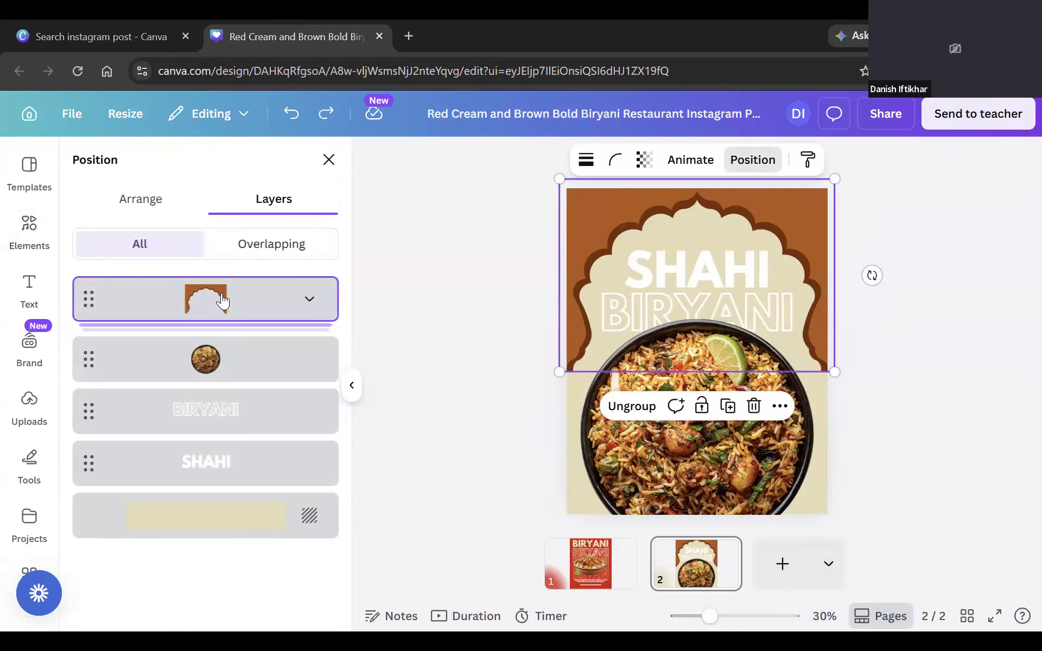
pyautogui.moveTo(196, 409); pyautogui.dragTo(199, 486)
pyautogui.moveTo(820, 300); pyautogui.dragTo(726, 264)
# Compare brown and red on the SHAHI text, and give both SHAHI and the outlined BIRYANI the dark brown photo colour.
pyautogui.click(705, 271)
pyautogui.click(560, 162)
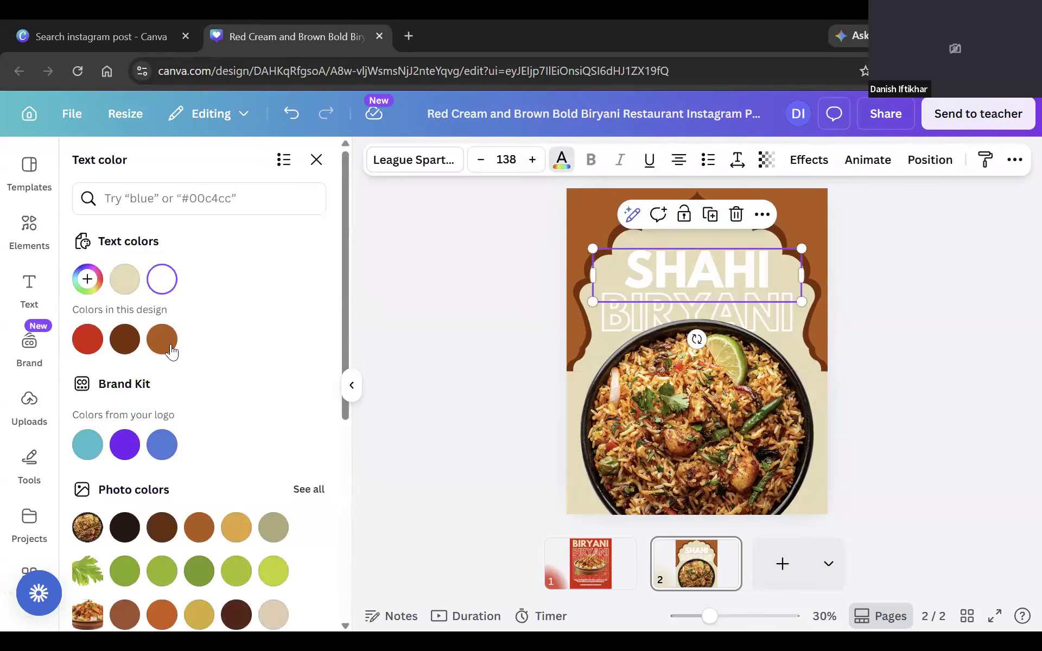
pyautogui.click(118, 345)
pyautogui.click(87, 339)
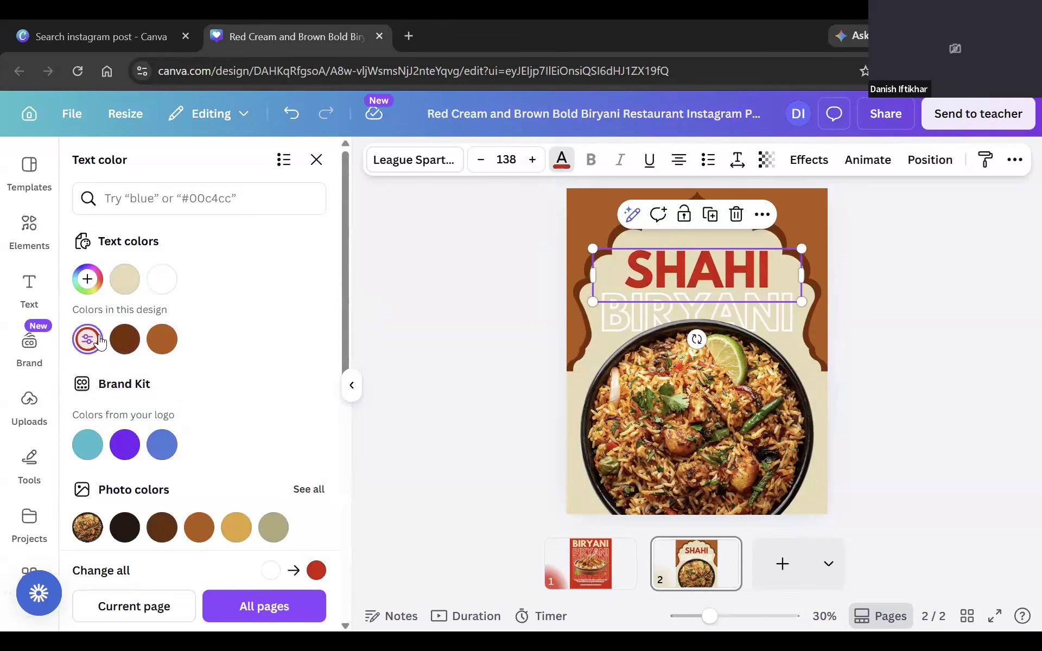
pyautogui.scroll(-5, 228, 407)
pyautogui.click(163, 283)
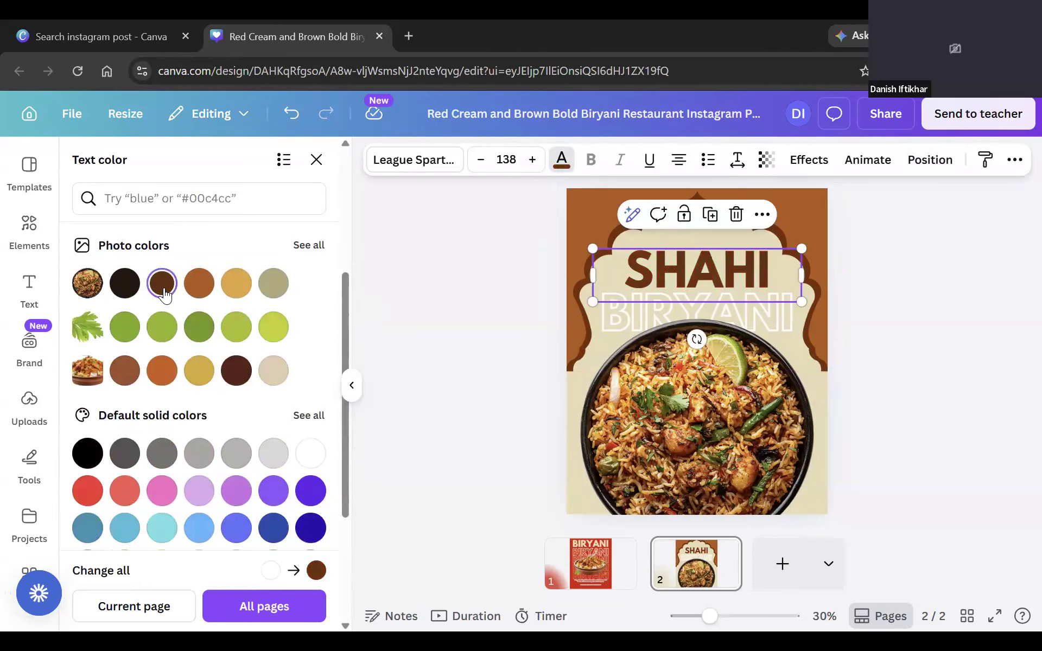
pyautogui.click(779, 313)
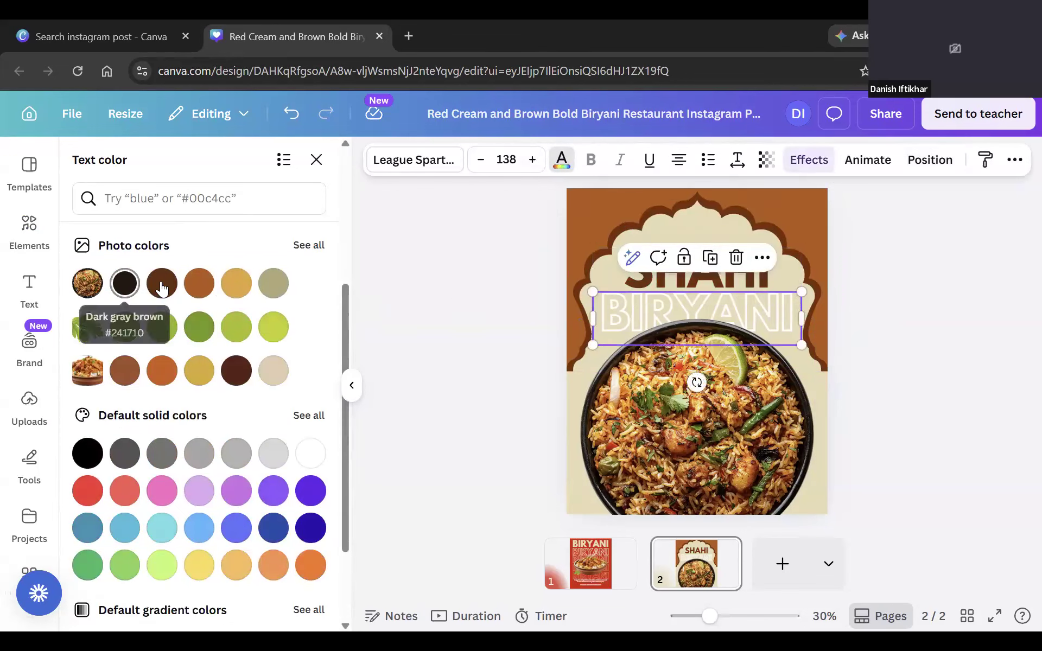
pyautogui.click(162, 285)
pyautogui.click(486, 307)
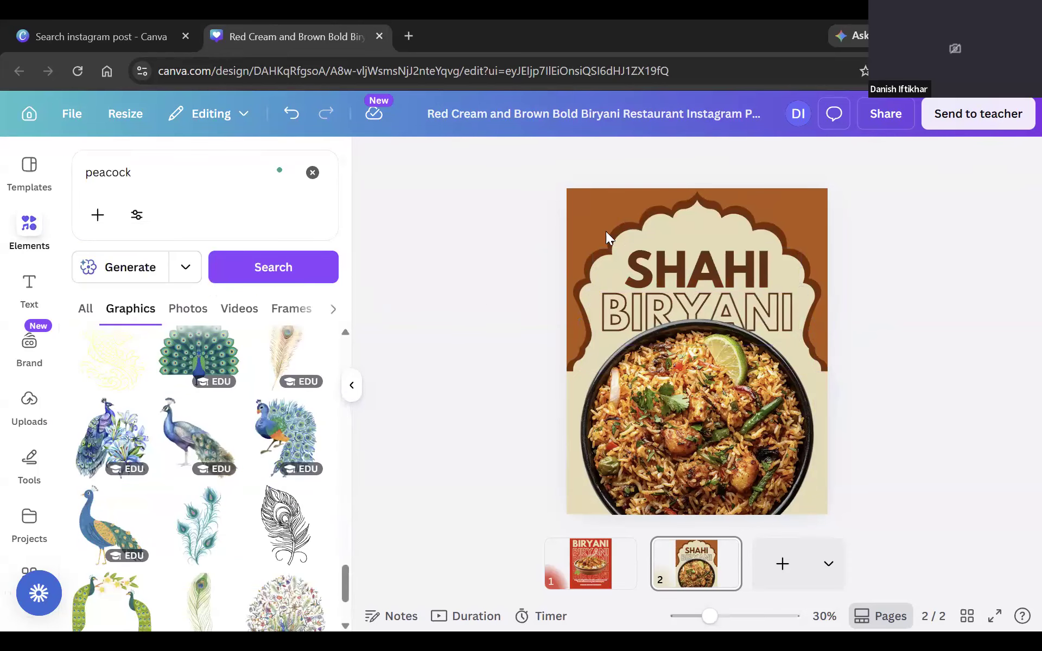
# Recolour the arch's outer area with the orange-red shade from the tomato photo colours.
pyautogui.click(733, 470)
pyautogui.click(925, 313)
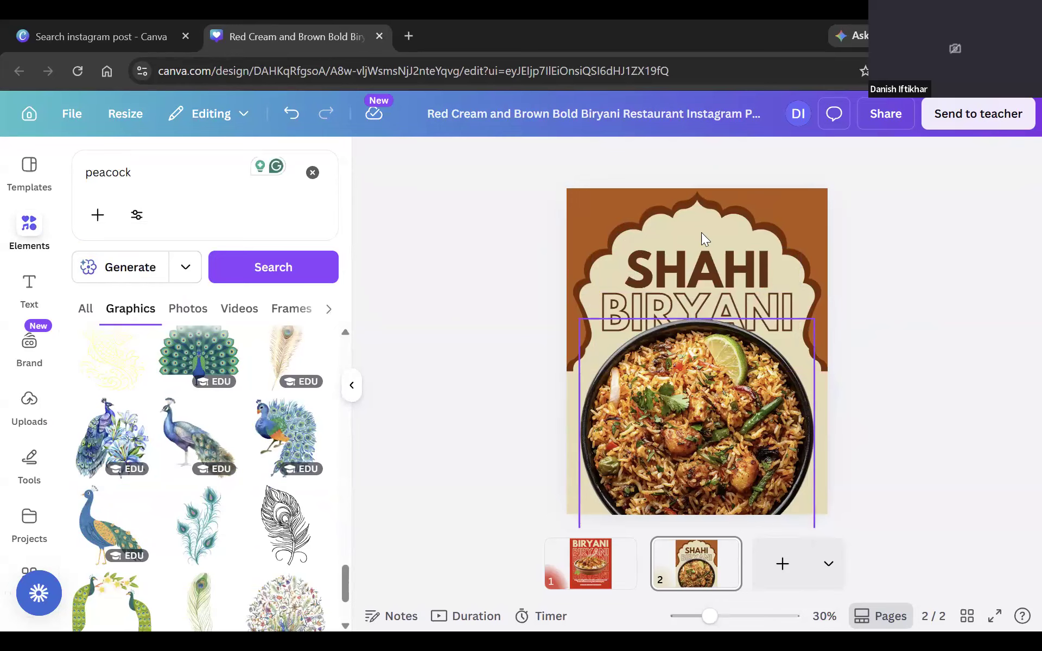
pyautogui.click(821, 427)
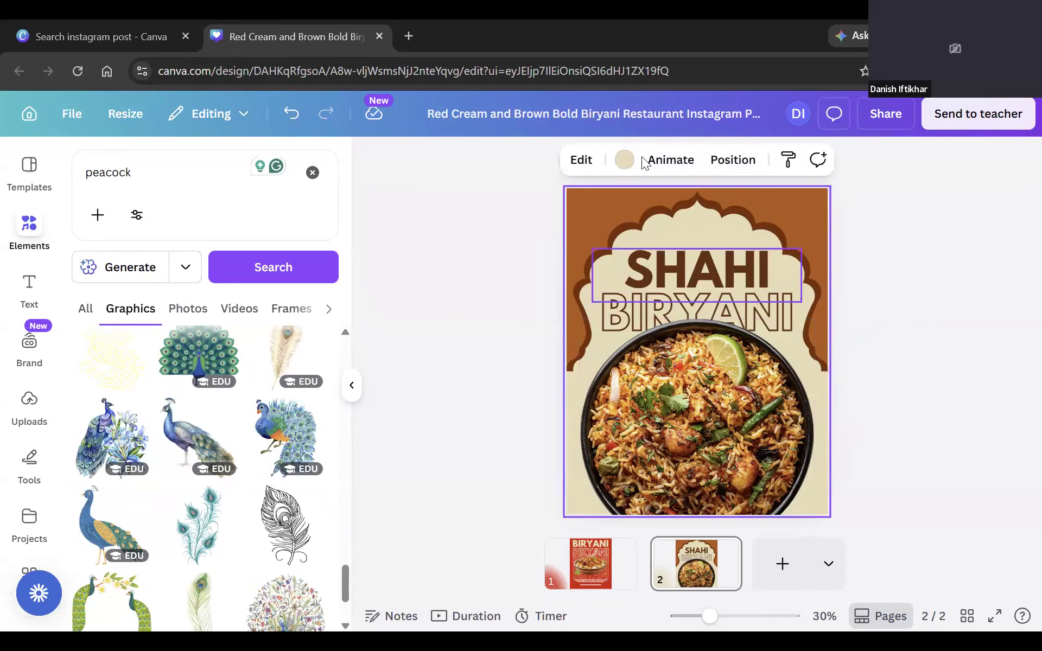
pyautogui.click(578, 210)
pyautogui.click(562, 160)
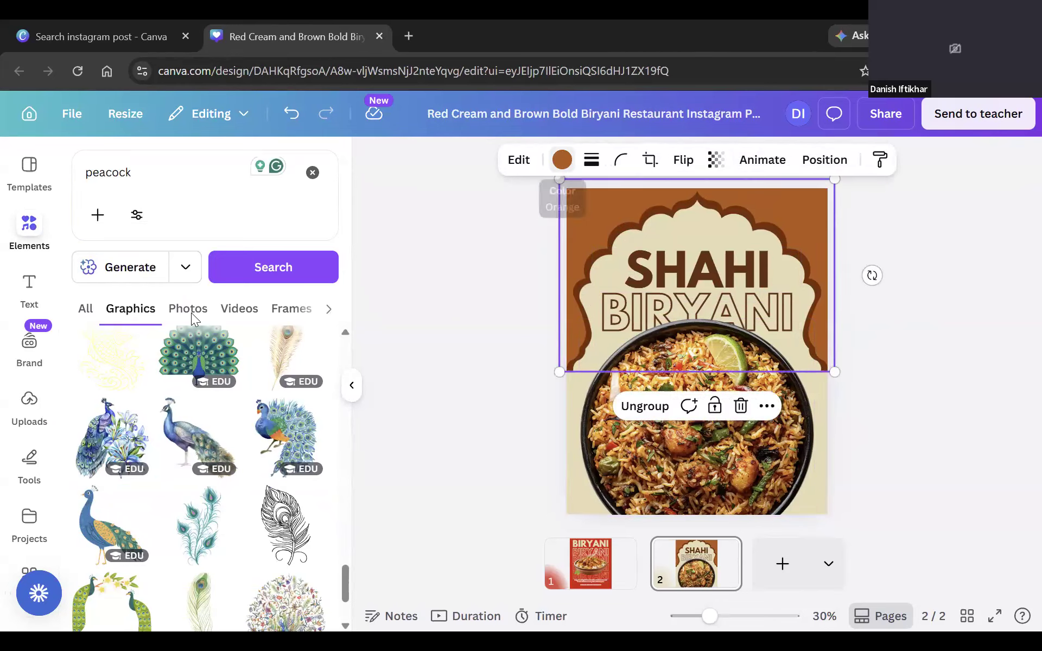
pyautogui.scroll(-3, 179, 434)
pyautogui.click(163, 452)
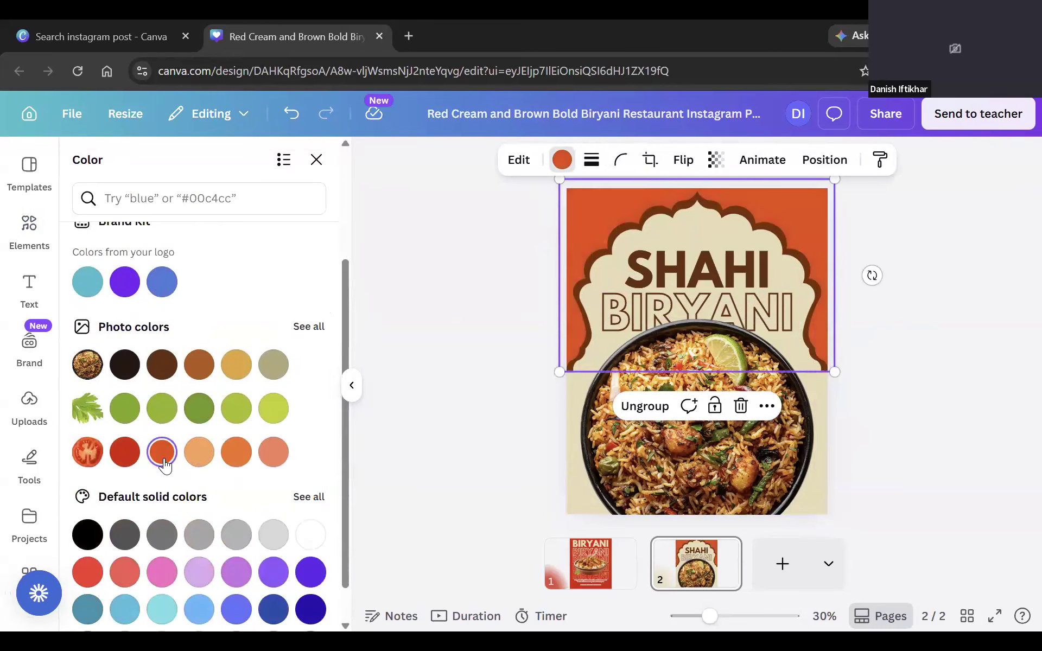
# Change the SHAHI text to the red used in the design and look for further shades.
pyautogui.click(624, 260)
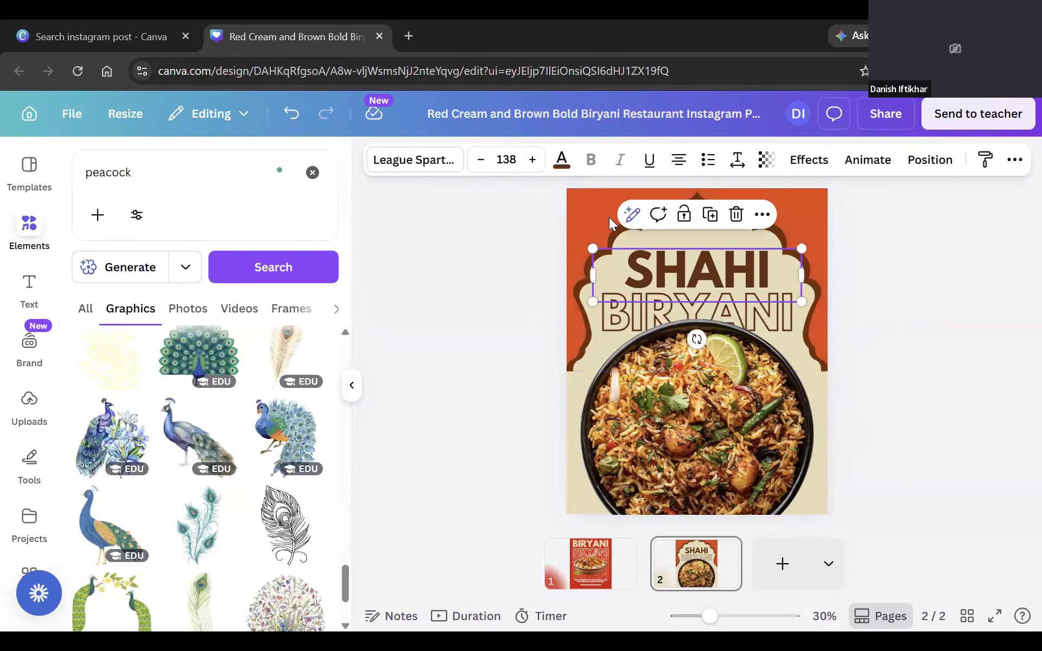
pyautogui.click(562, 161)
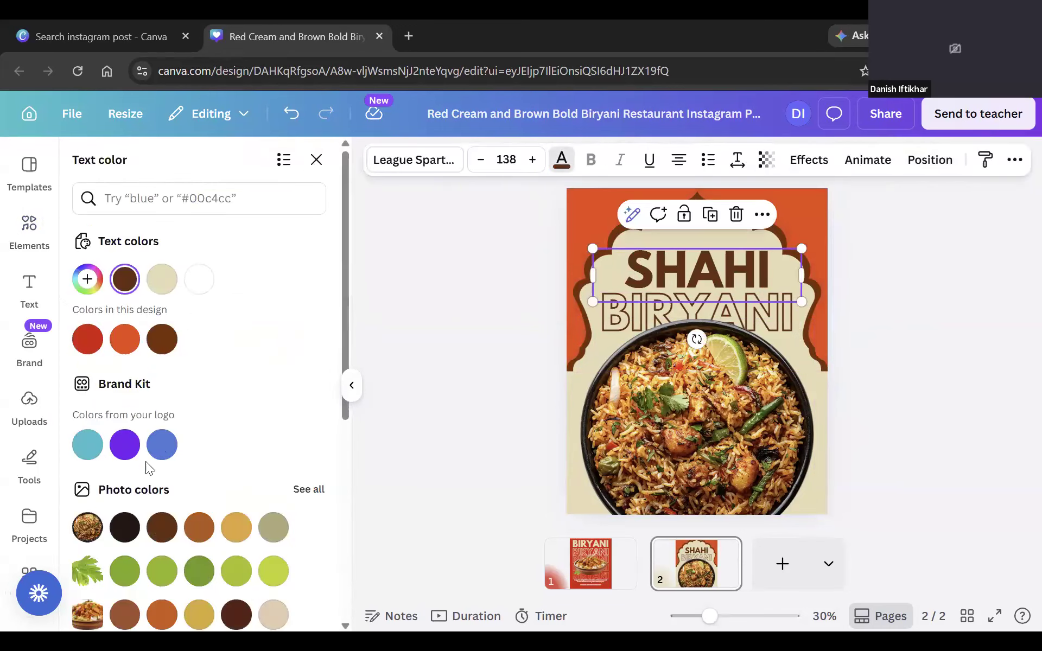
pyautogui.click(85, 337)
pyautogui.scroll(-3, 269, 371)
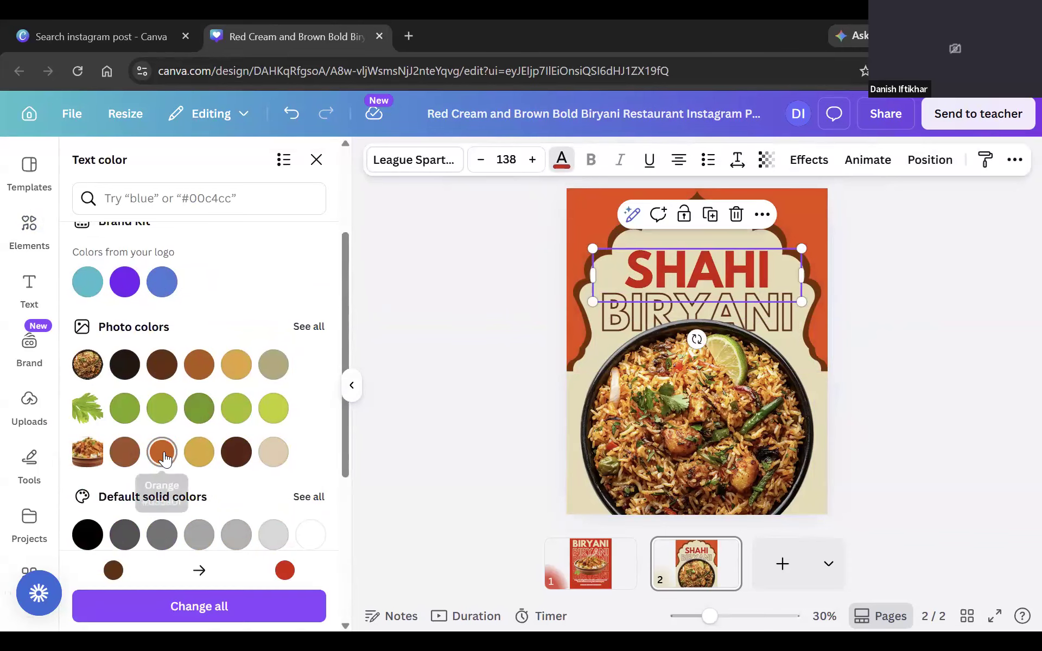
# Try orange, reddish-brown and red text colours on the SHAHI heading, and settle on dark brown.
pyautogui.click(163, 456)
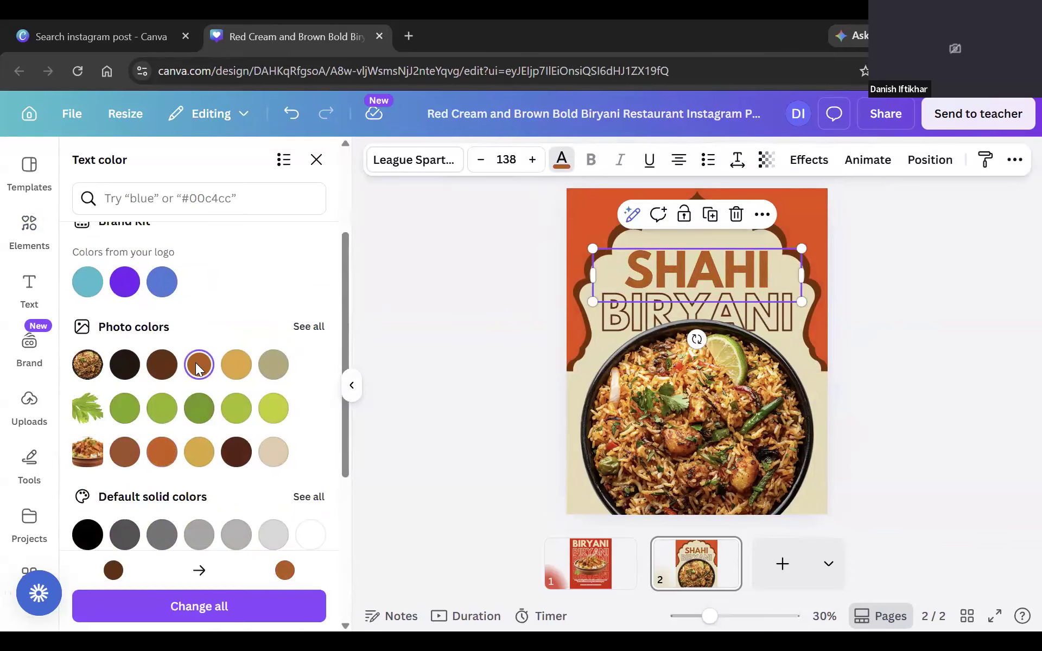
pyautogui.scroll(3, 195, 362)
pyautogui.click(162, 280)
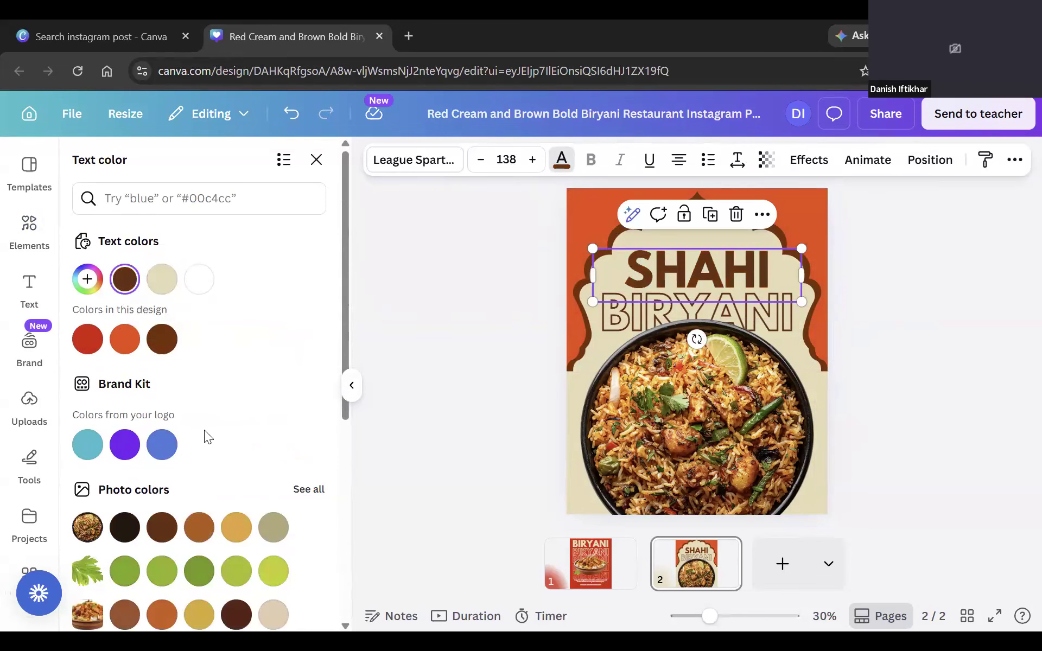
pyautogui.scroll(-5, 204, 429)
pyautogui.click(87, 410)
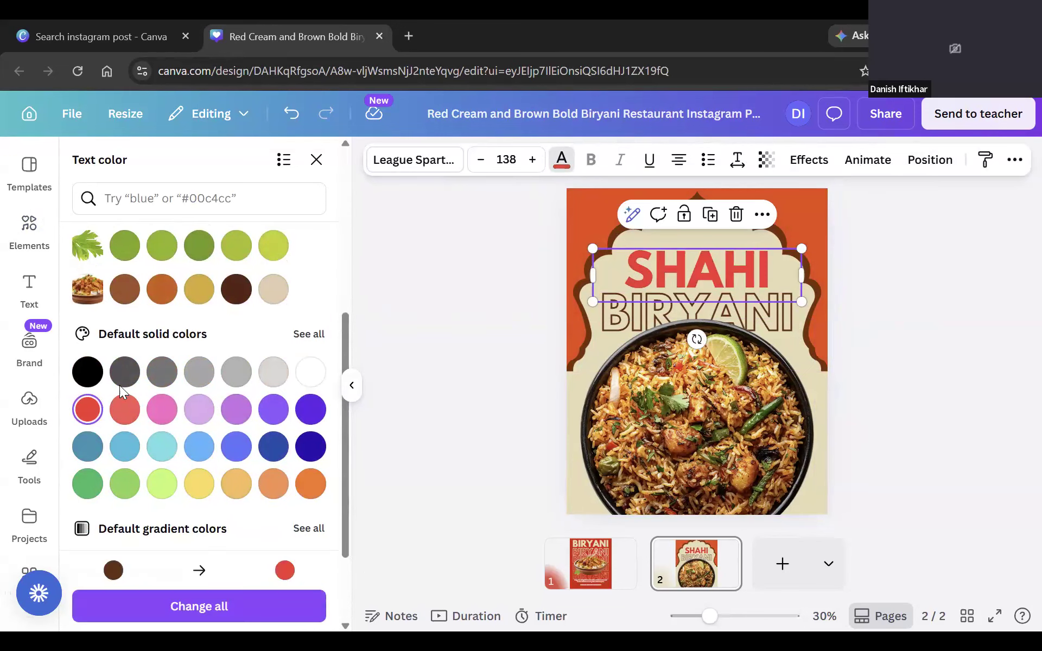
pyautogui.scroll(5, 119, 385)
pyautogui.click(162, 279)
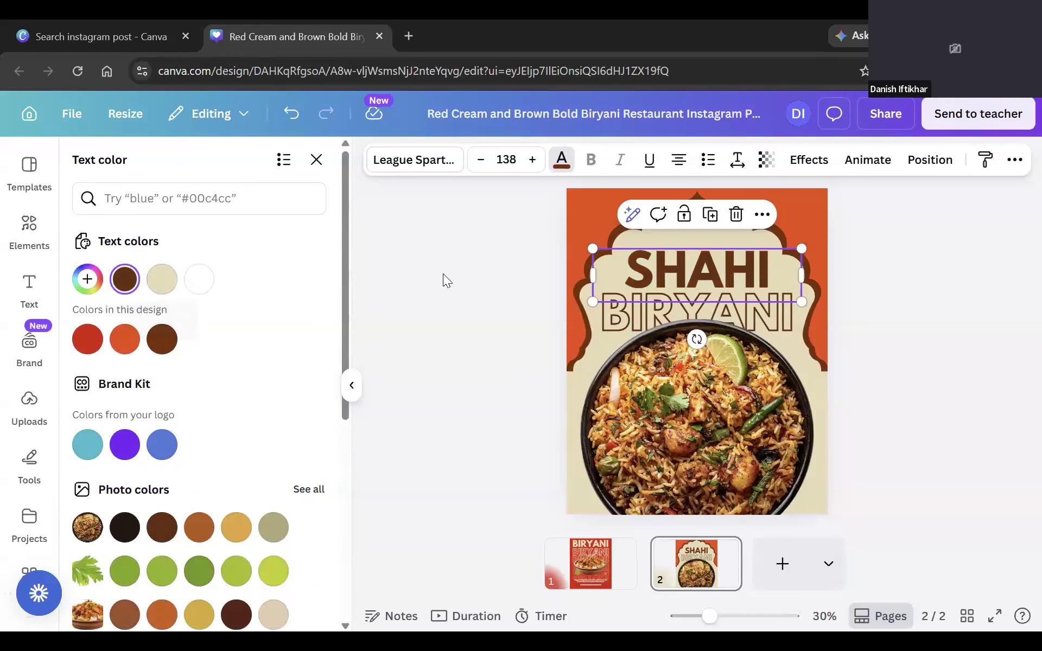
pyautogui.click(445, 283)
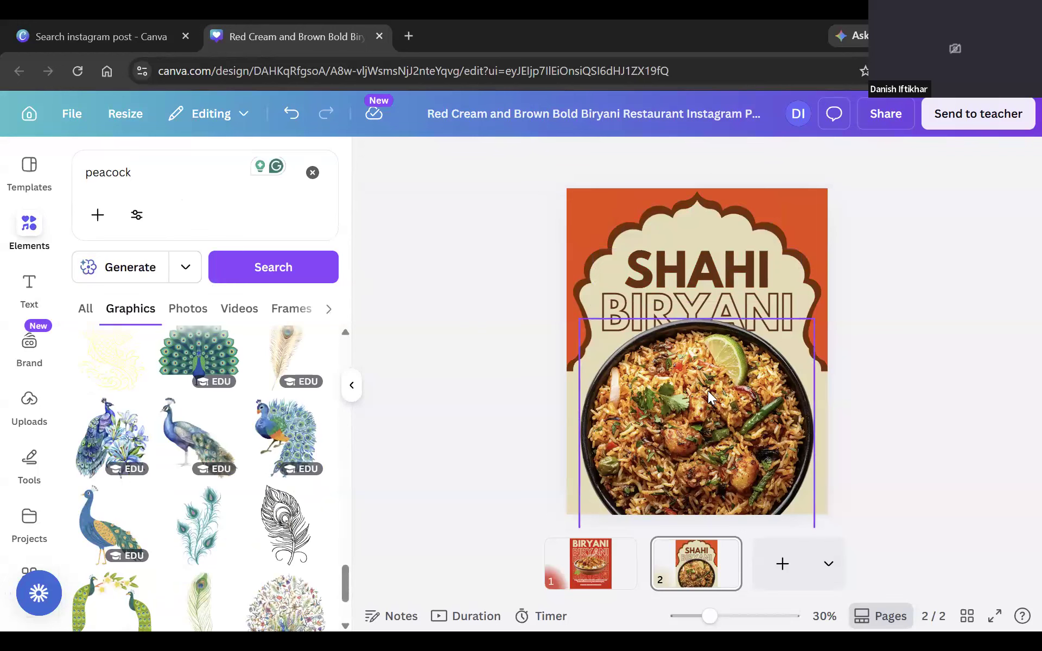
# Delete the round biryani bowl photo from the second page.
pyautogui.click(736, 401)
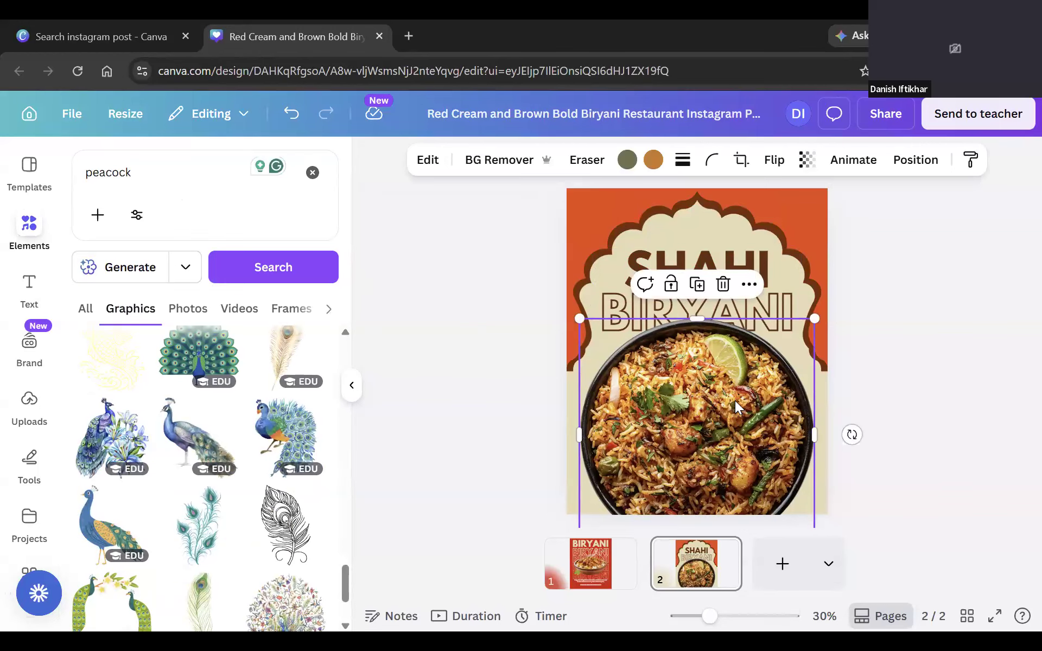
pyautogui.press('Delete')
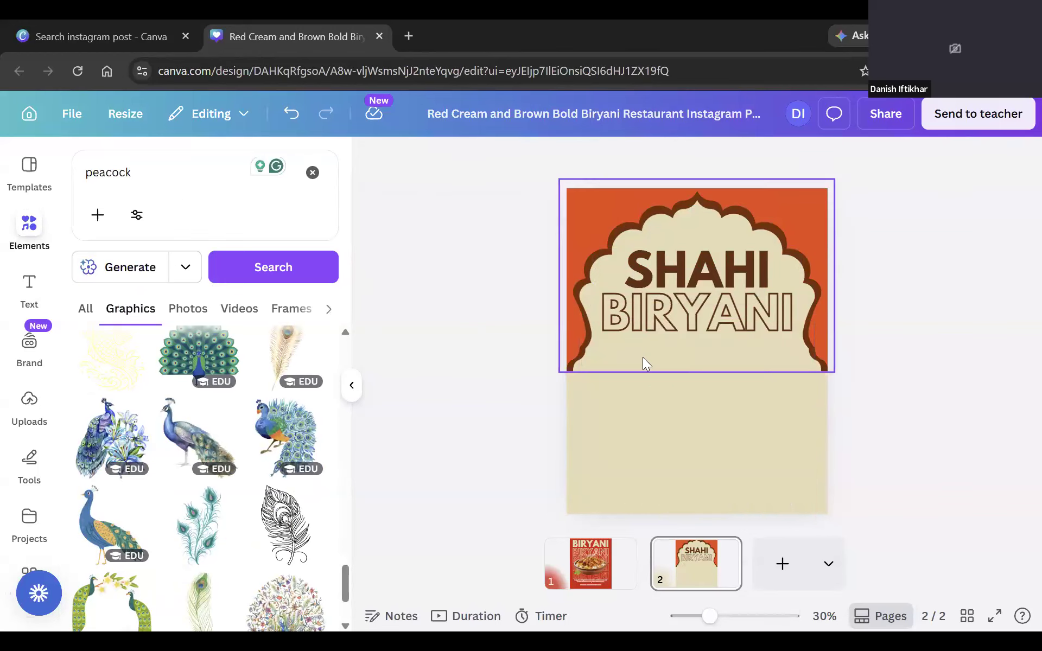
pyautogui.click(700, 307)
pyautogui.click(884, 318)
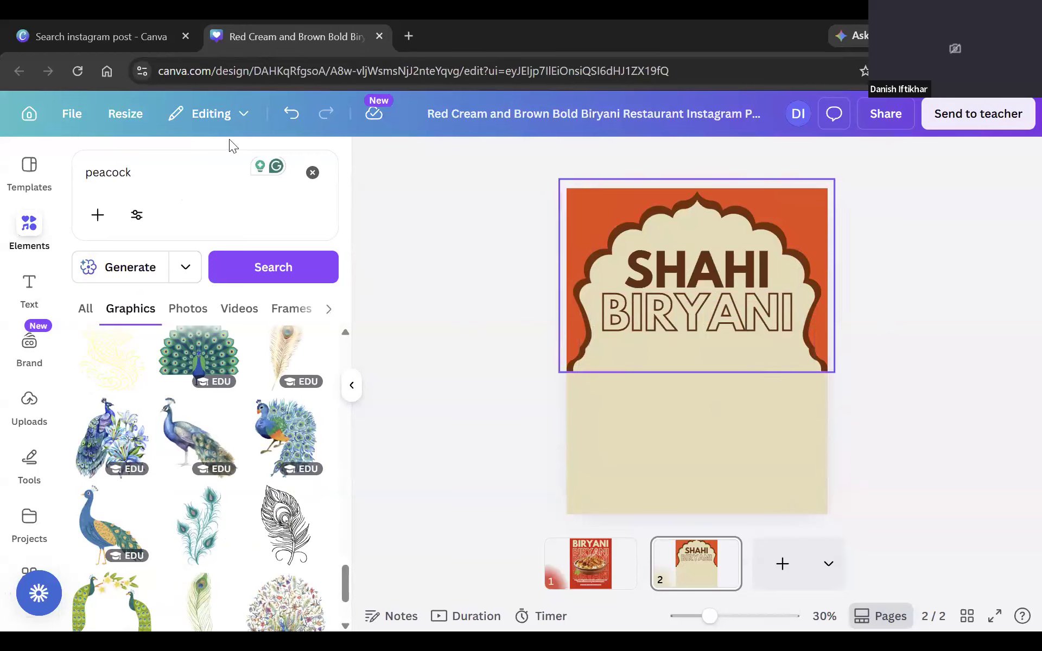
# Search the elements for "biryani", restrict the results to photos, and browse for a suitable dish image.
pyautogui.click(148, 170)
pyautogui.write('biry')
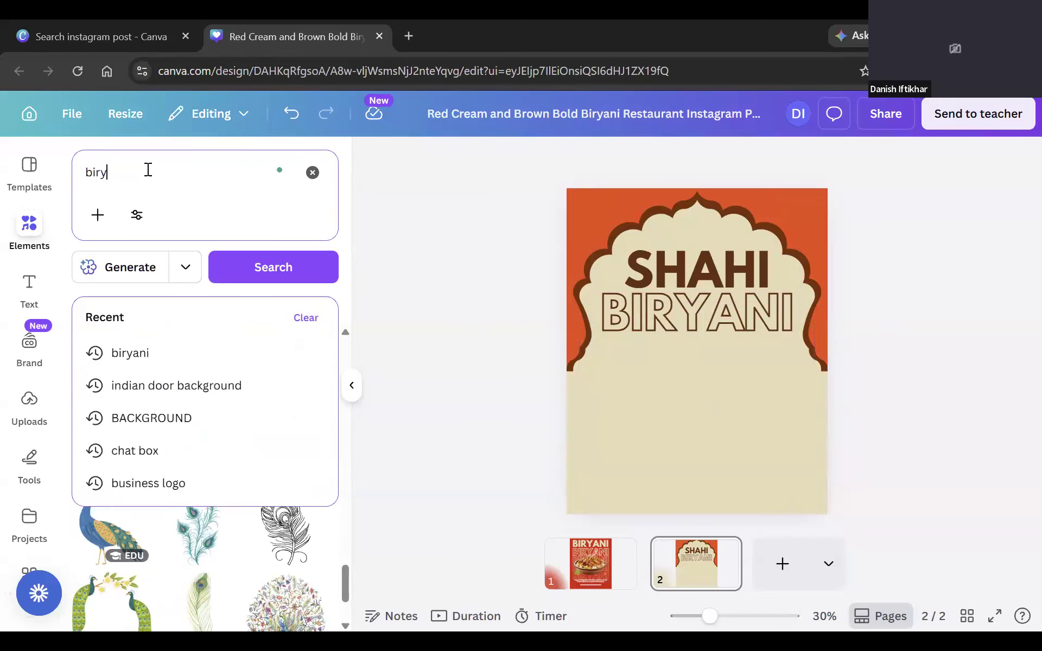
pyautogui.write('ani')
pyautogui.press('Return')
pyautogui.click(181, 314)
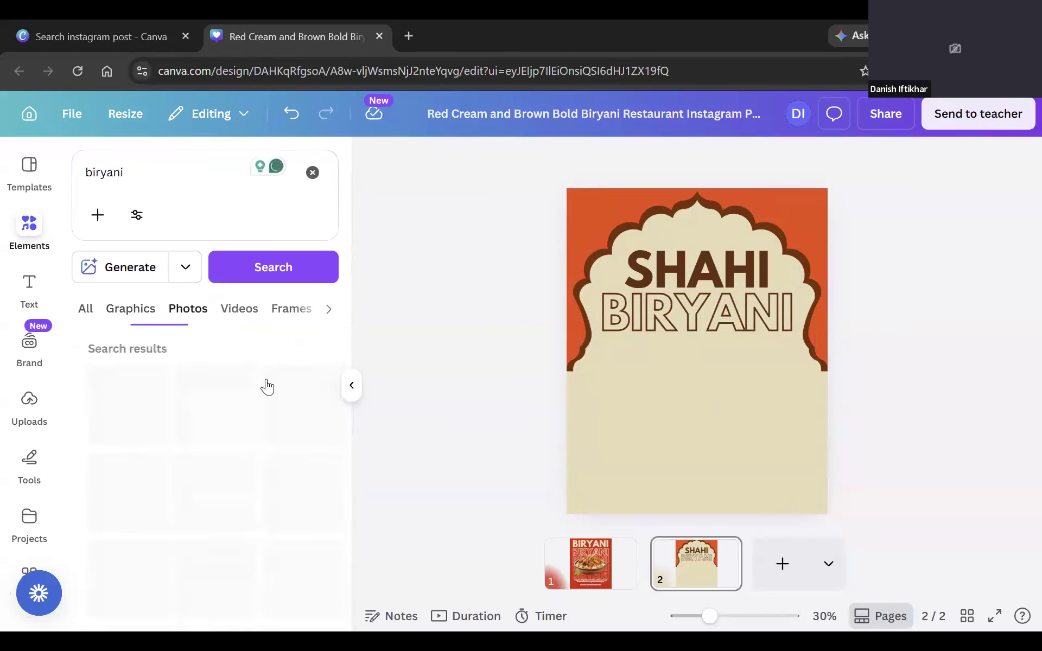
pyautogui.scroll(-2, 223, 411)
pyautogui.scroll(-5, 222, 412)
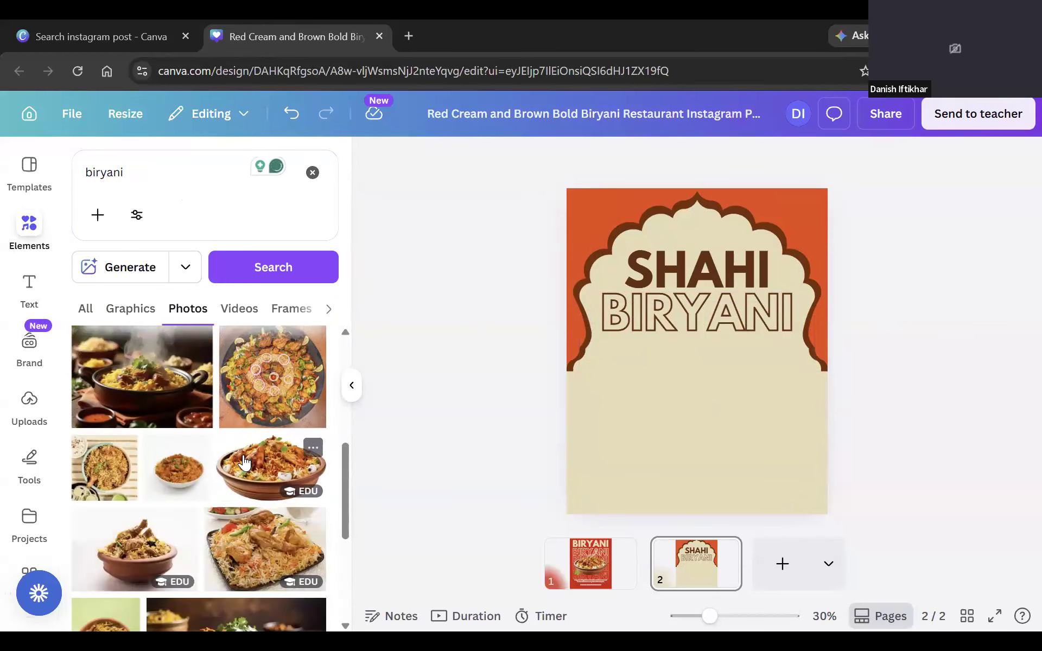
# Add the cut-out chicken biryani photo in a clay bowl and place it at the bottom centre of the poster.
pyautogui.click(242, 457)
pyautogui.moveTo(706, 332); pyautogui.dragTo(725, 441)
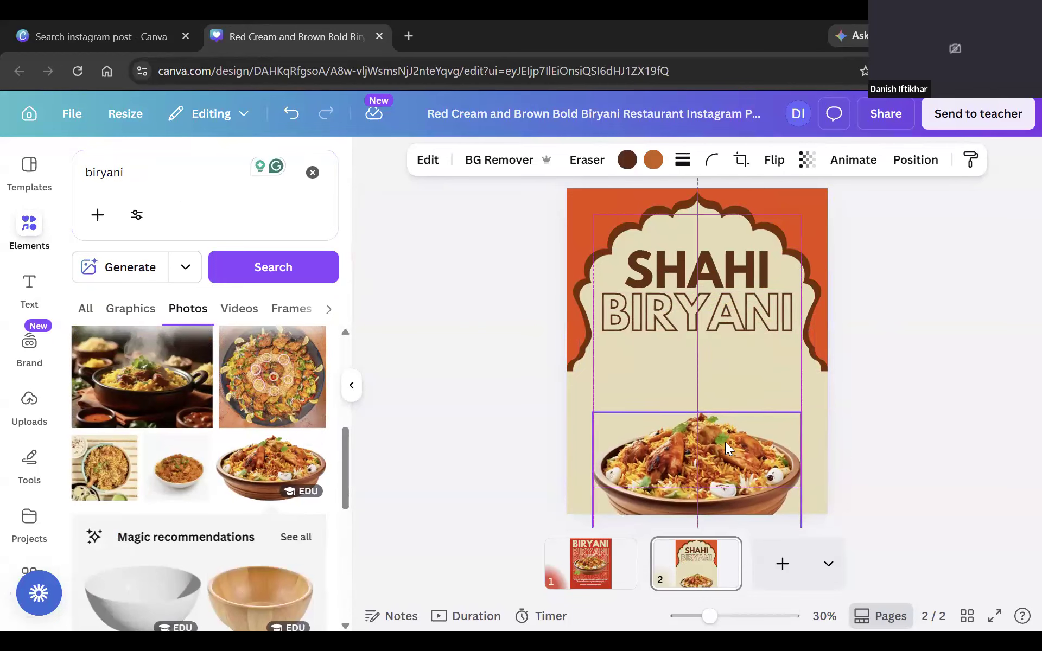
pyautogui.click(867, 376)
# Recolour the orange area around the decorative arch with the mustard gold from the biryani photo's colours.
pyautogui.click(810, 218)
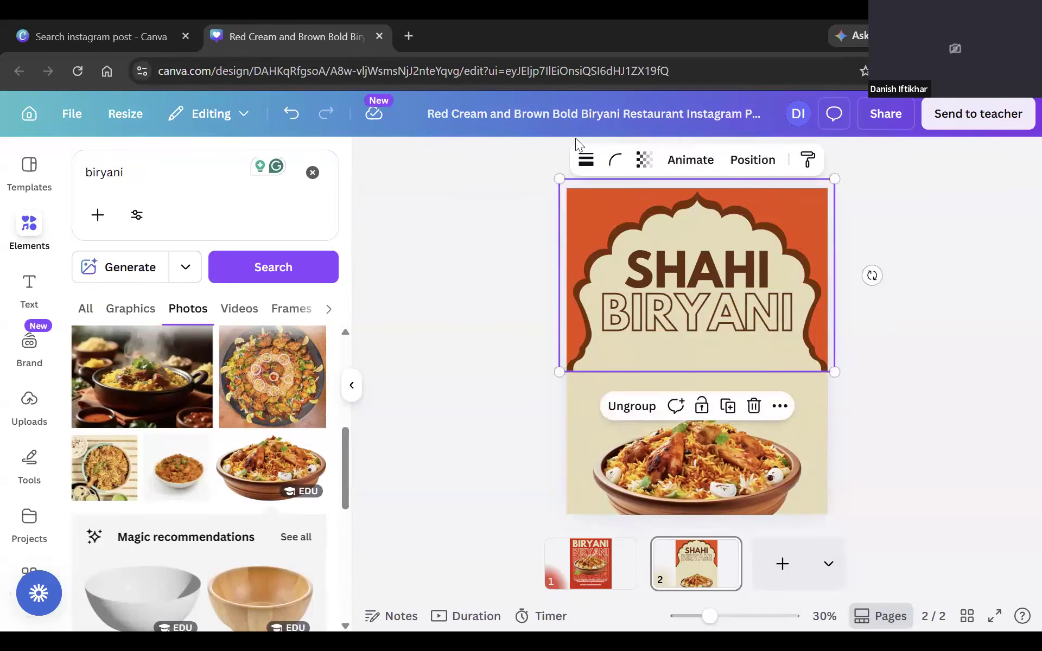
pyautogui.click(605, 209)
pyautogui.click(562, 159)
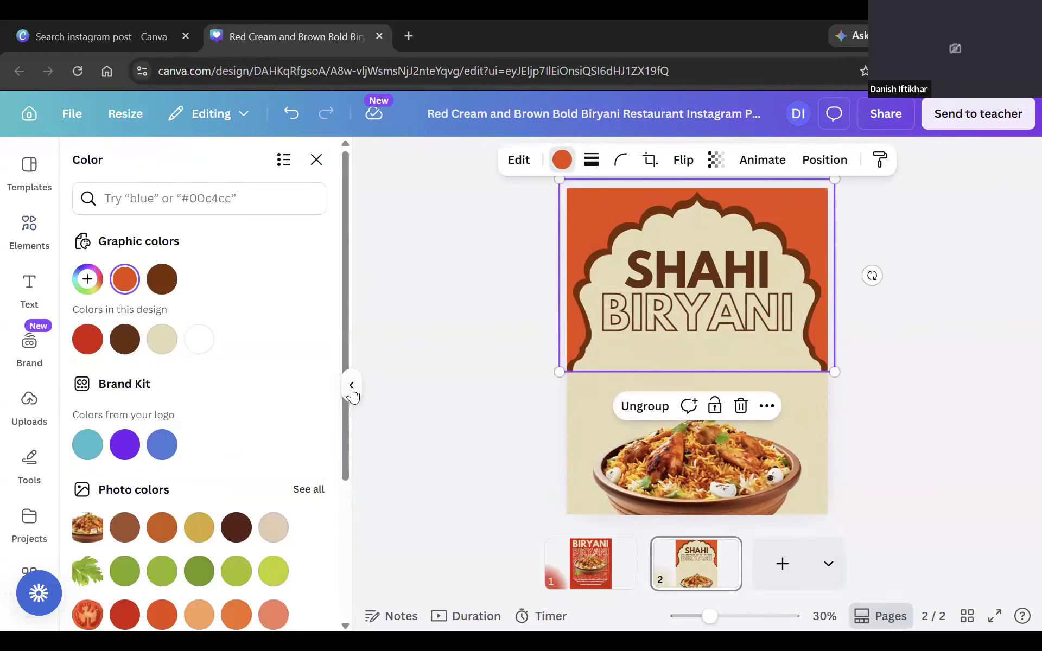
pyautogui.click(198, 446)
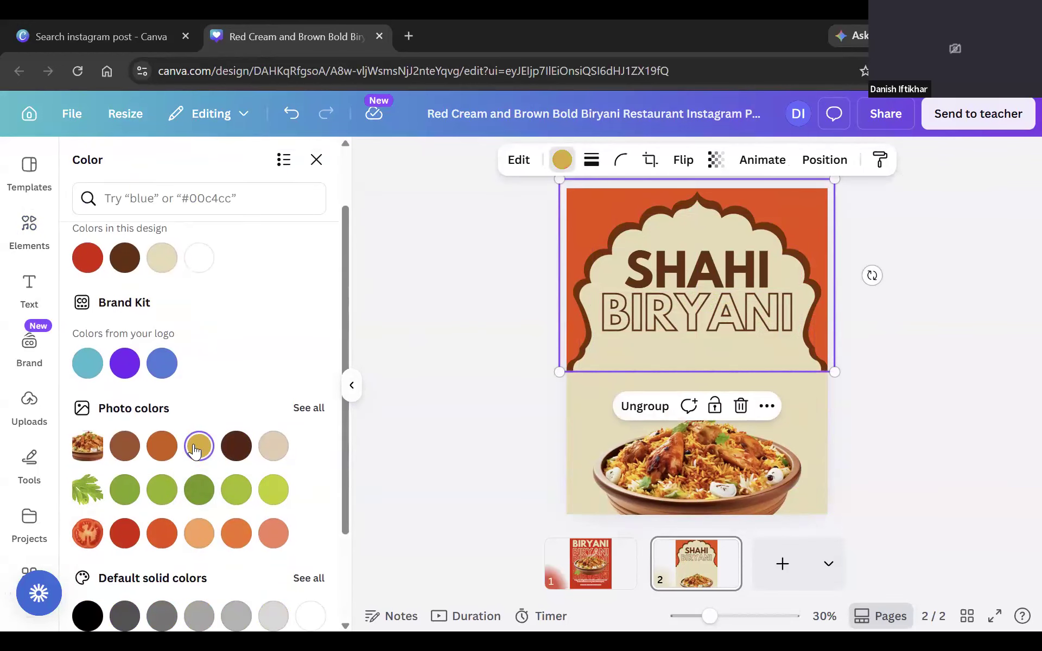
pyautogui.click(444, 346)
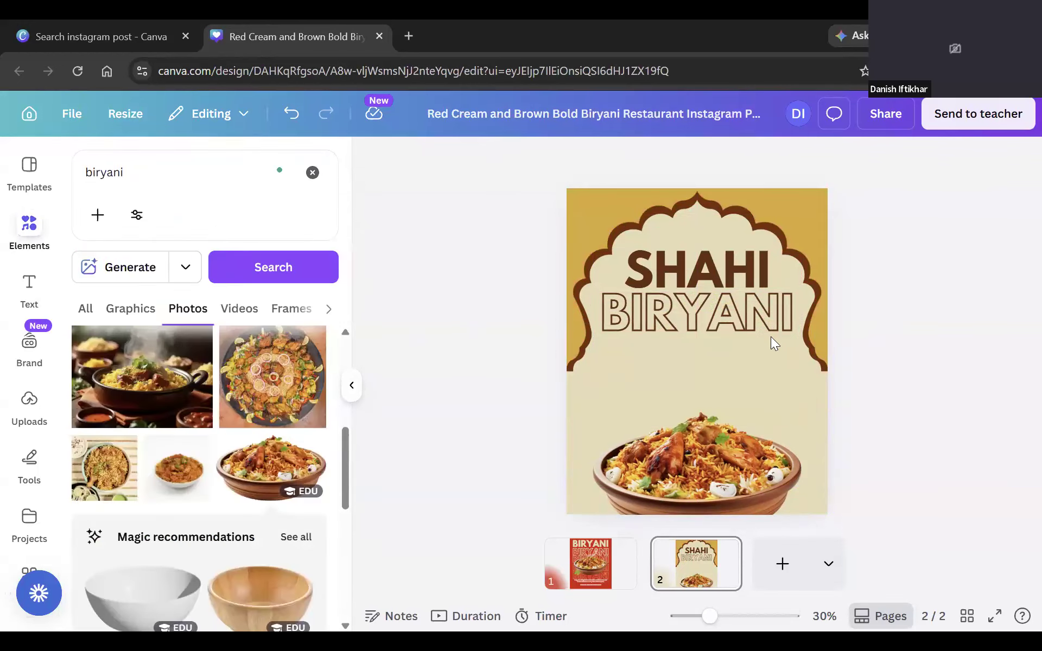
# Try the Libre Baskerville font on the SHAHI heading.
pyautogui.click(762, 324)
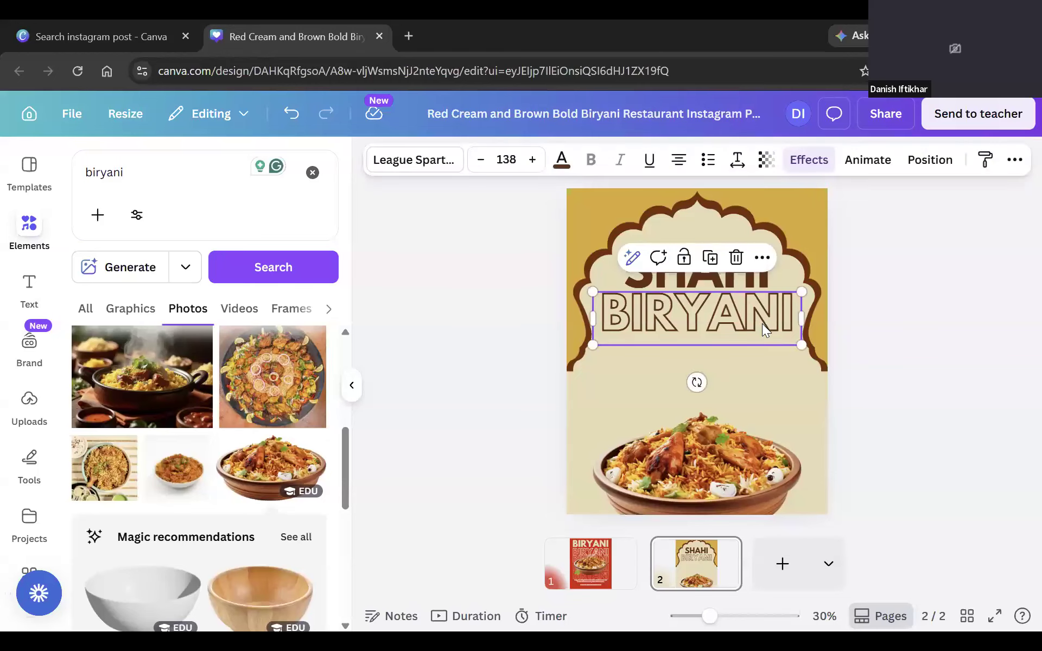
pyautogui.click(928, 286)
pyautogui.click(705, 271)
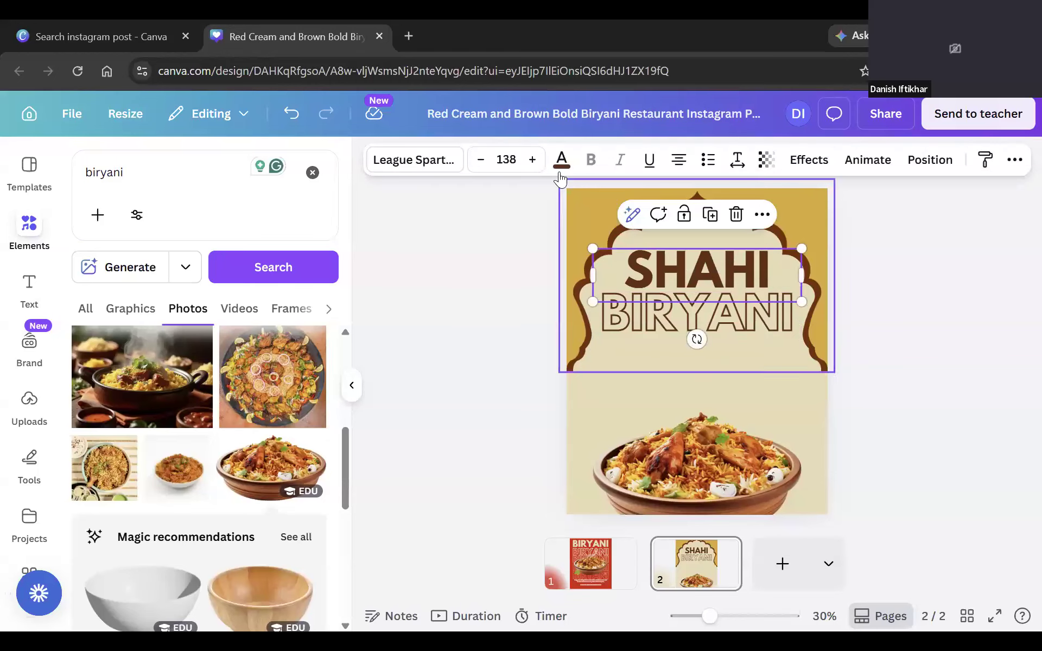
pyautogui.click(414, 160)
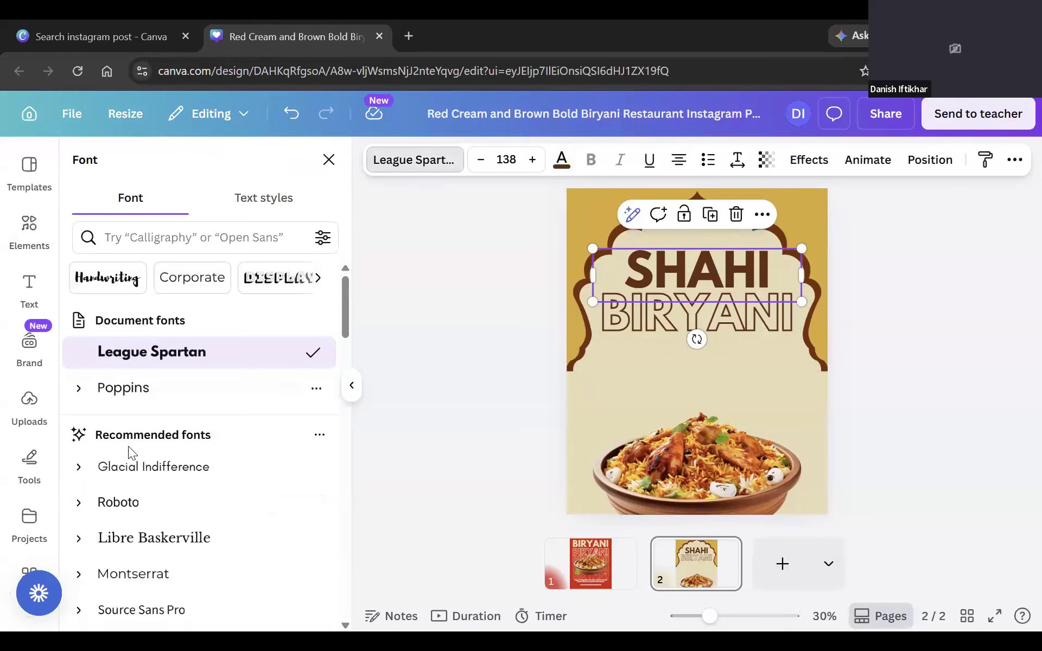
pyautogui.scroll(-2, 187, 463)
pyautogui.click(187, 465)
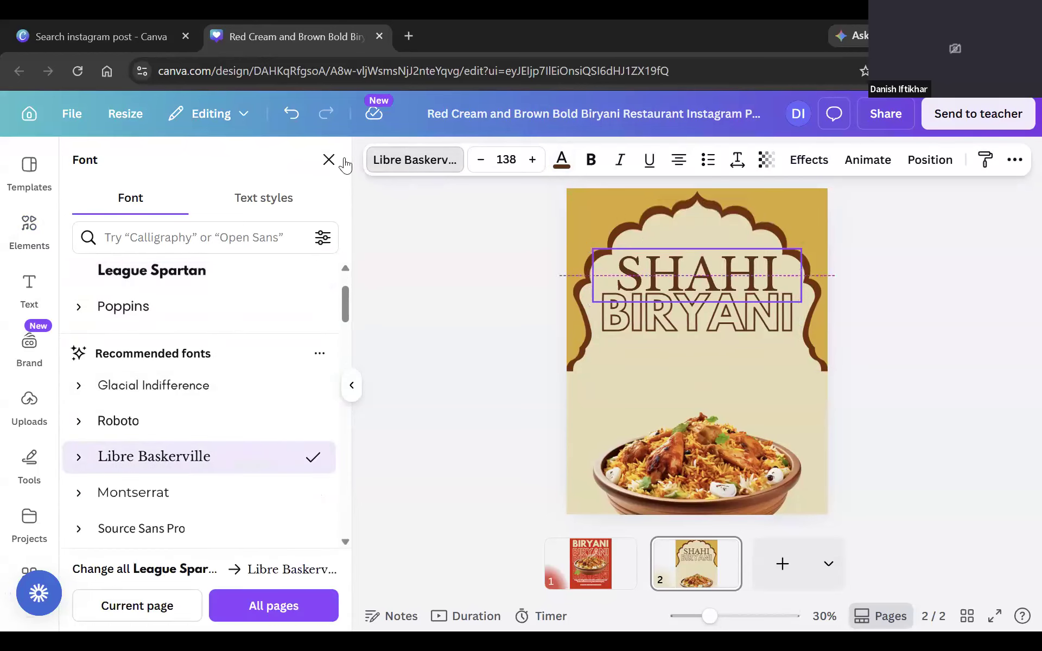
# Browse the font categories and narrow the font list to Serif fonts.
pyautogui.scroll(-4, 187, 380)
pyautogui.scroll(6, 193, 395)
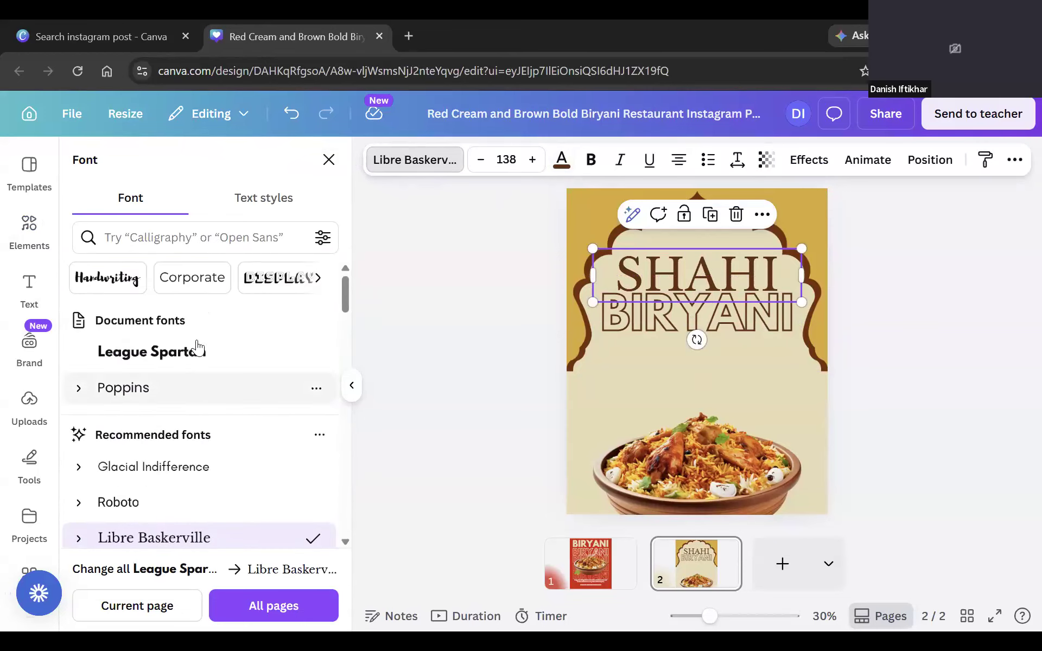
pyautogui.click(318, 279)
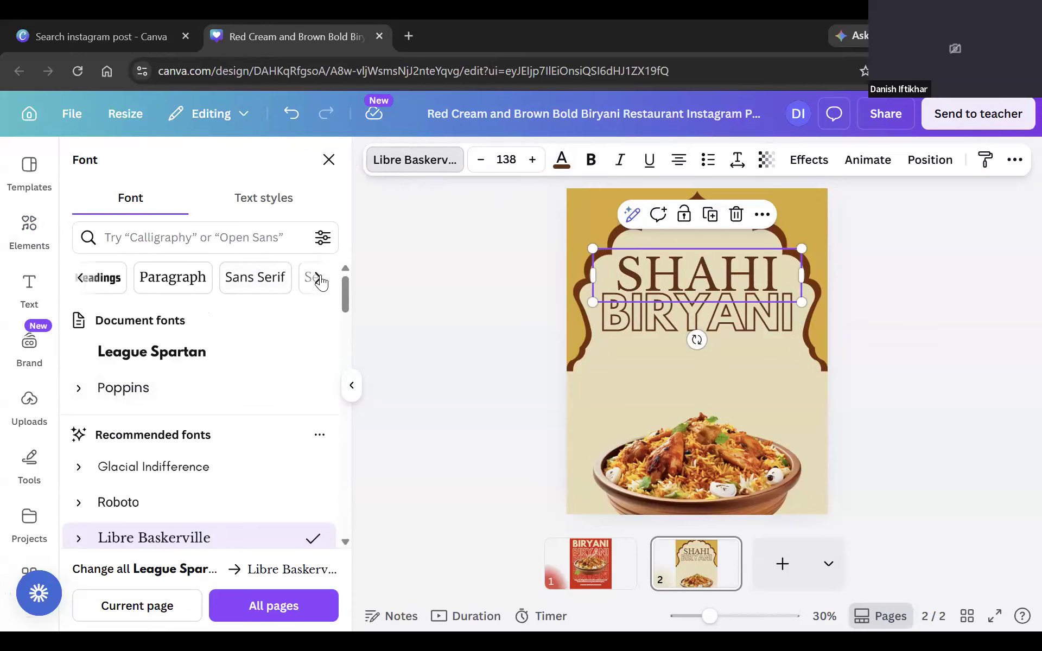
pyautogui.click(321, 281)
pyautogui.click(80, 280)
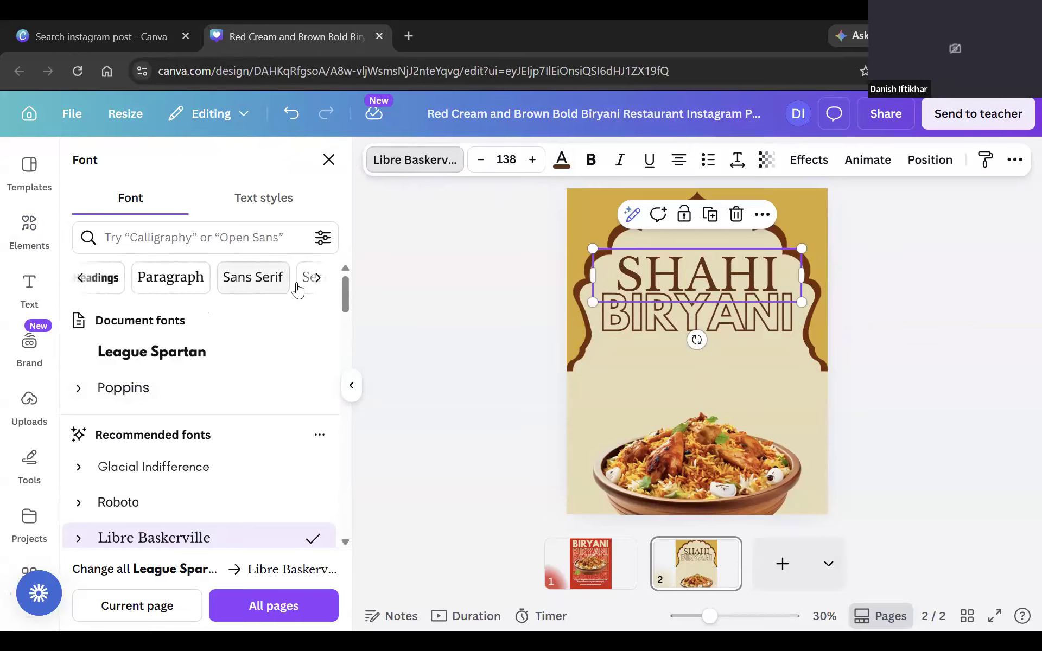
pyautogui.click(318, 278)
pyautogui.click(86, 279)
pyautogui.click(318, 279)
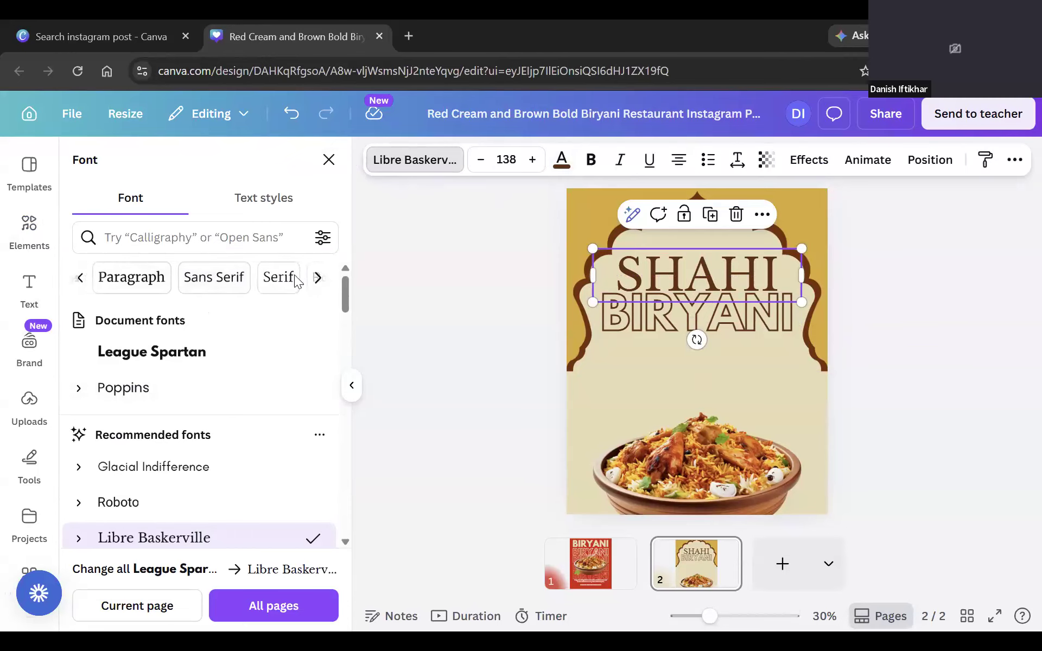
pyautogui.click(103, 287)
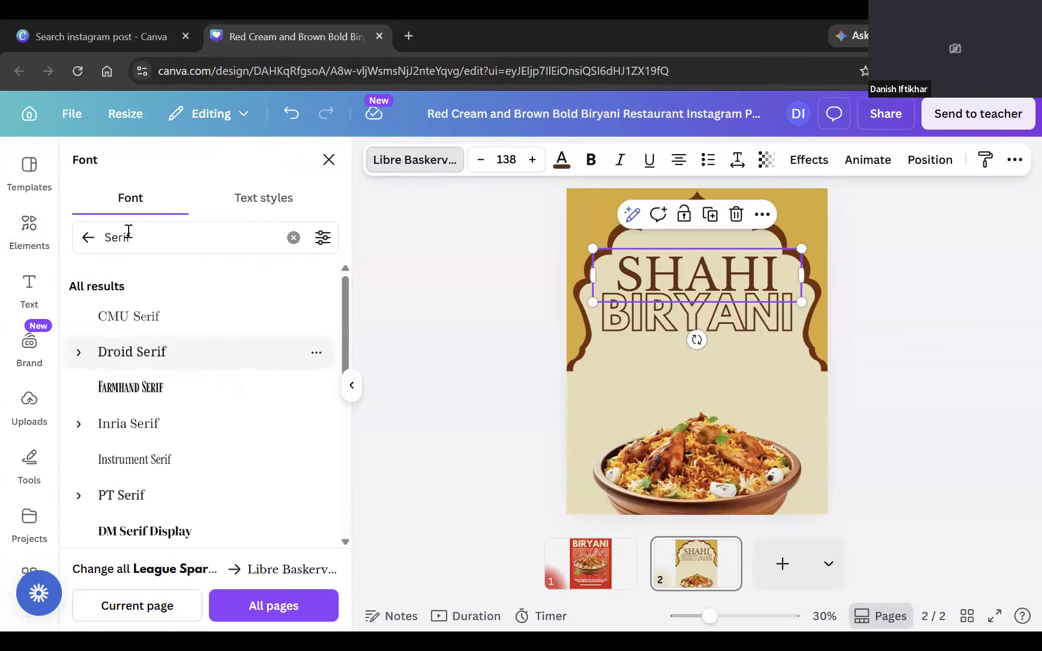
# Try Instrument Serif, DM Serif Display and Le Jour Serif on the SHAHI heading.
pyautogui.scroll(-2, 182, 339)
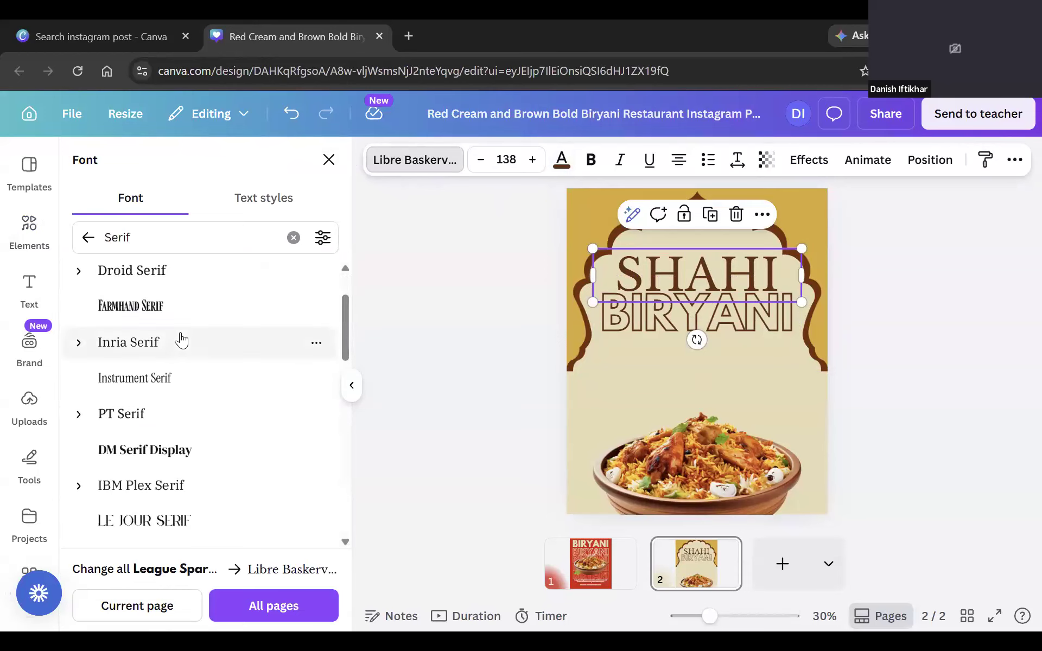
pyautogui.click(175, 378)
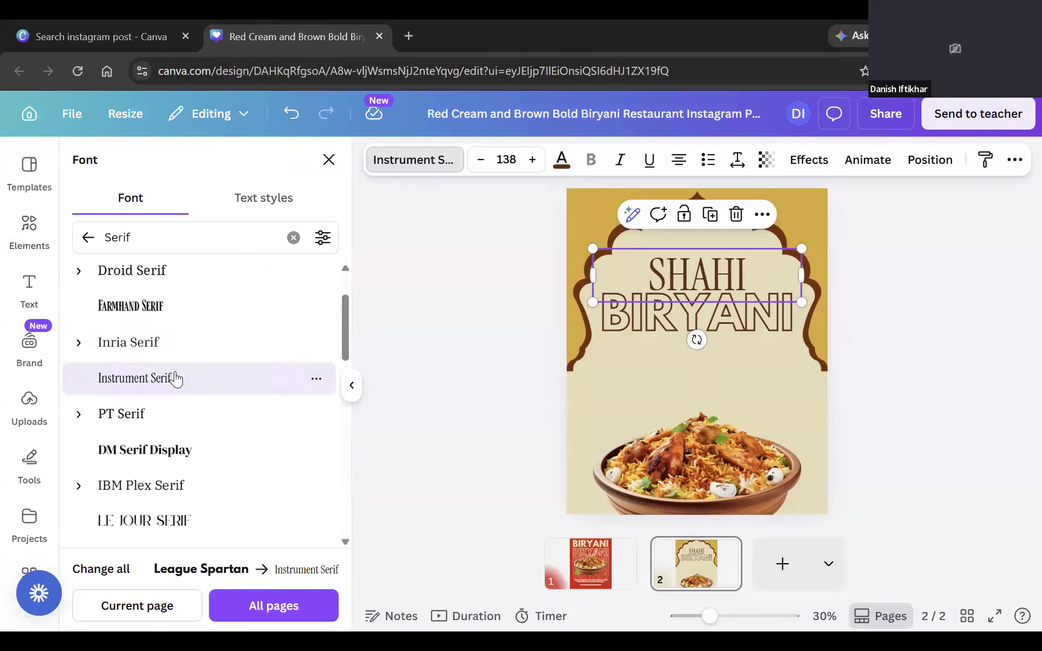
pyautogui.scroll(-3, 179, 374)
pyautogui.click(182, 368)
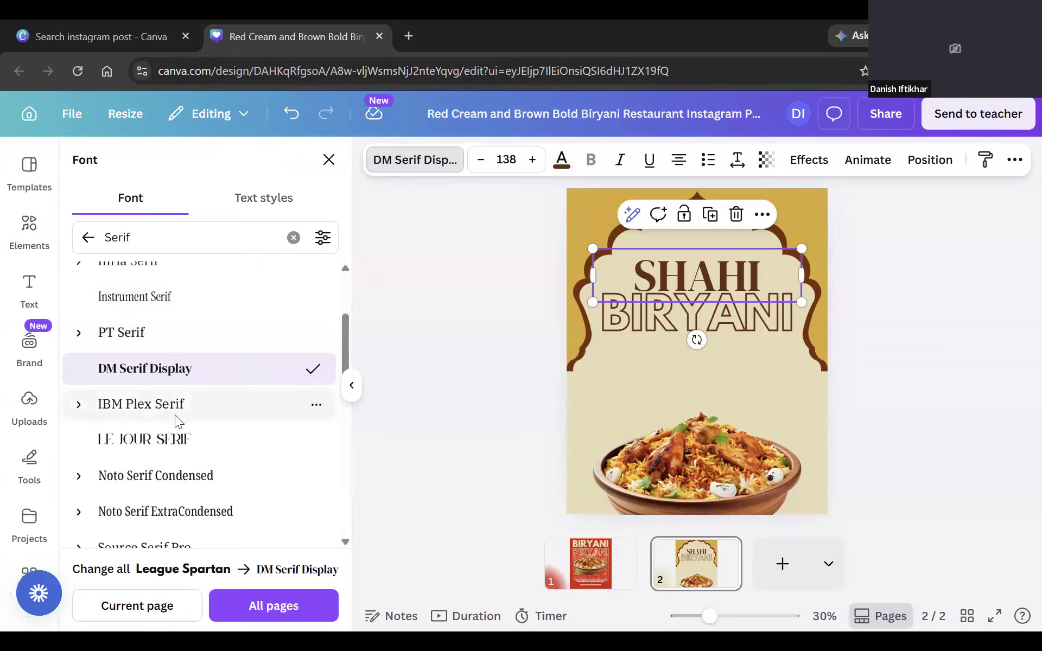
pyautogui.click(174, 440)
pyautogui.scroll(-8, 233, 399)
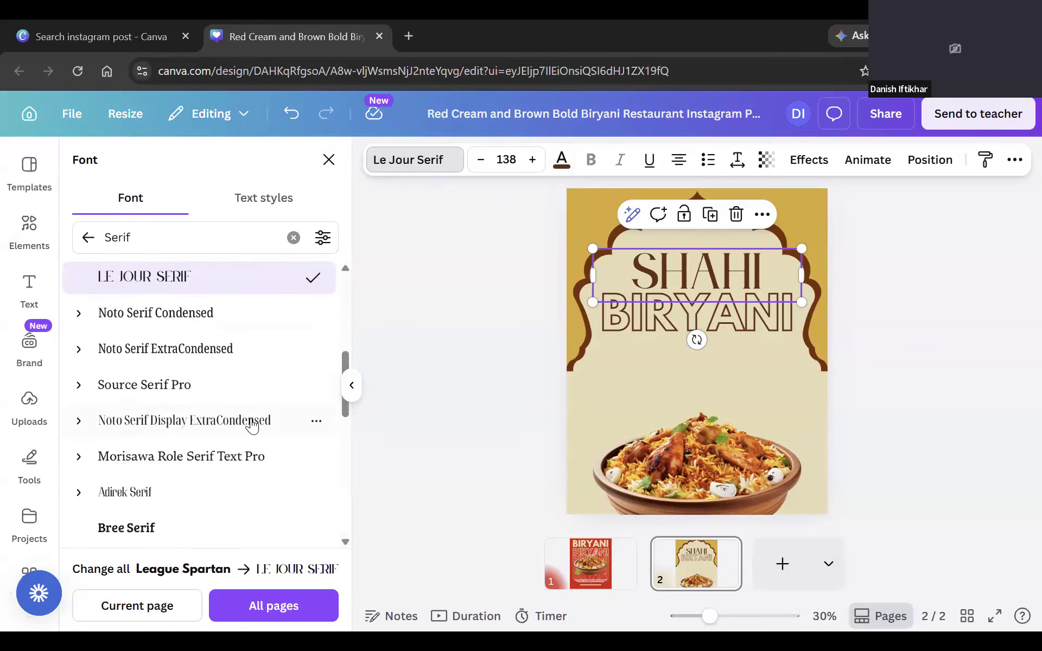
# Try Flatory Serif, LynxTH Serif and TT Alientz Serif on the SHAHI heading.
pyautogui.click(232, 400)
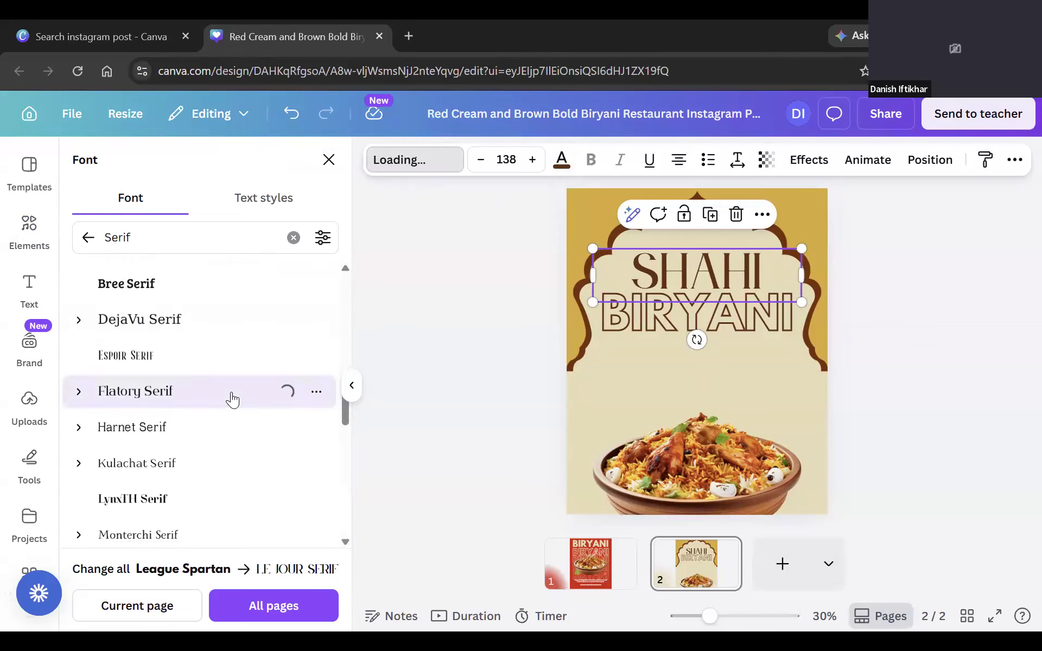
pyautogui.scroll(-3, 206, 375)
pyautogui.click(190, 347)
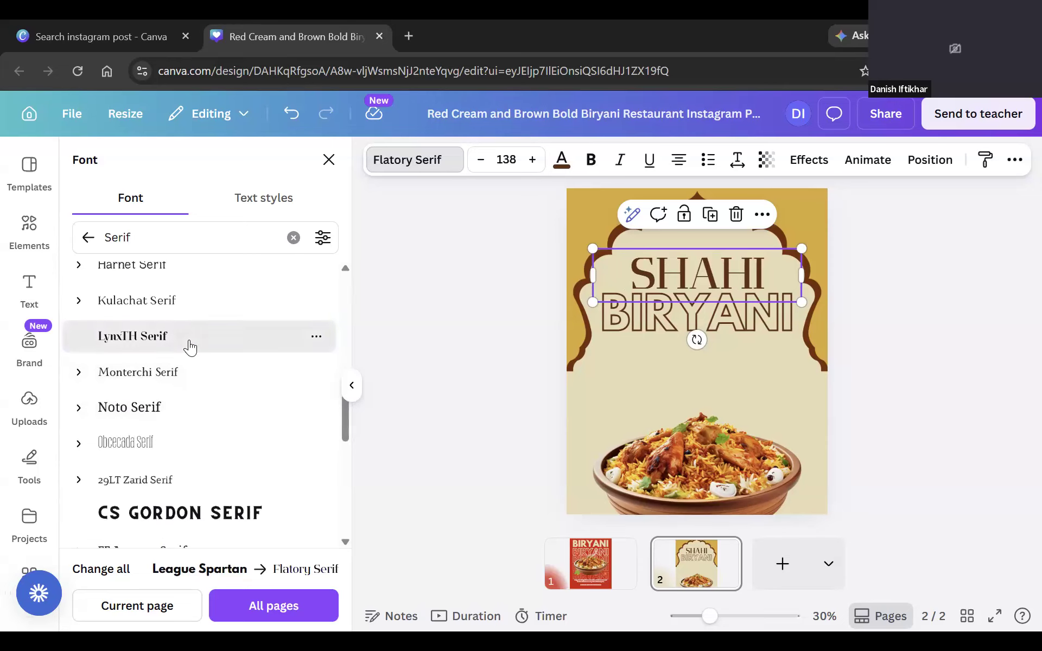
pyautogui.scroll(-8, 190, 347)
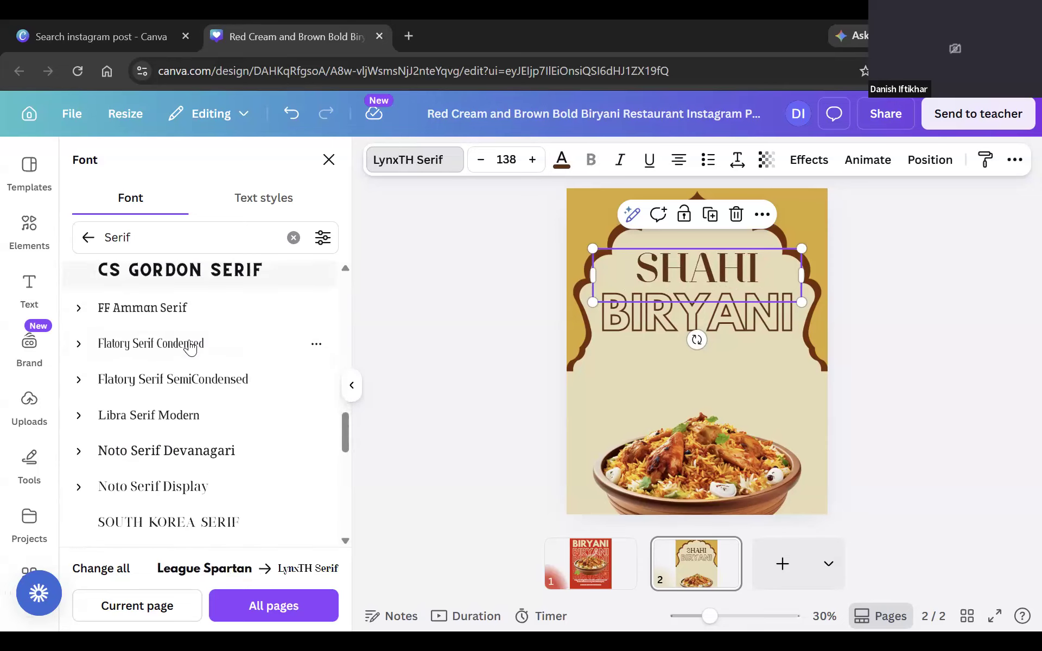
pyautogui.scroll(-2, 215, 363)
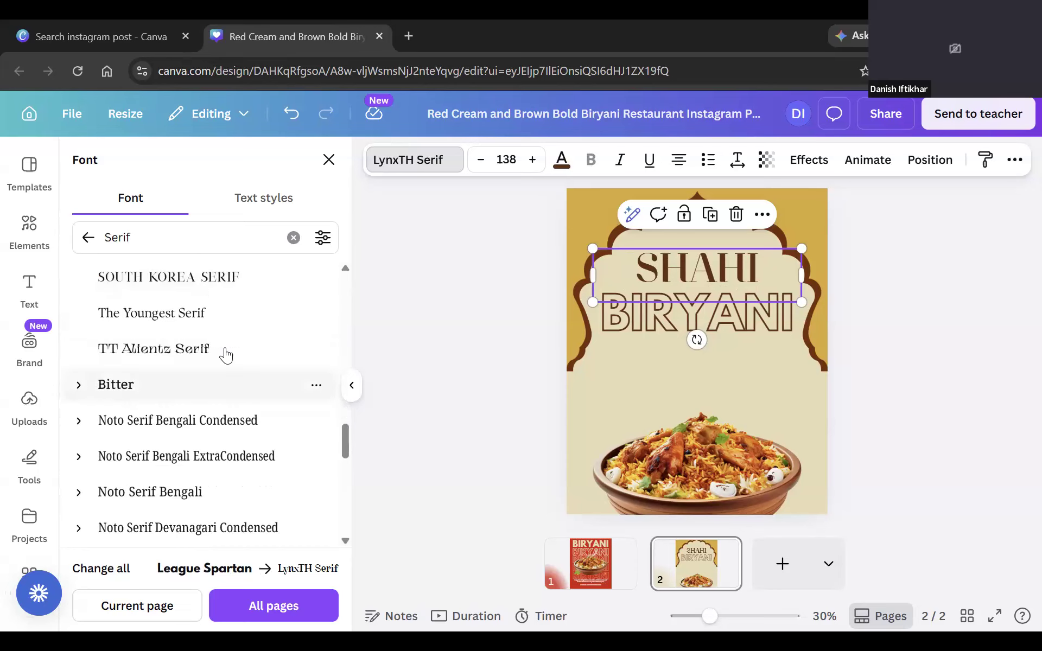
pyautogui.click(224, 352)
# Set the SHAHI heading's font to The Seasons.
pyautogui.scroll(-7, 226, 365)
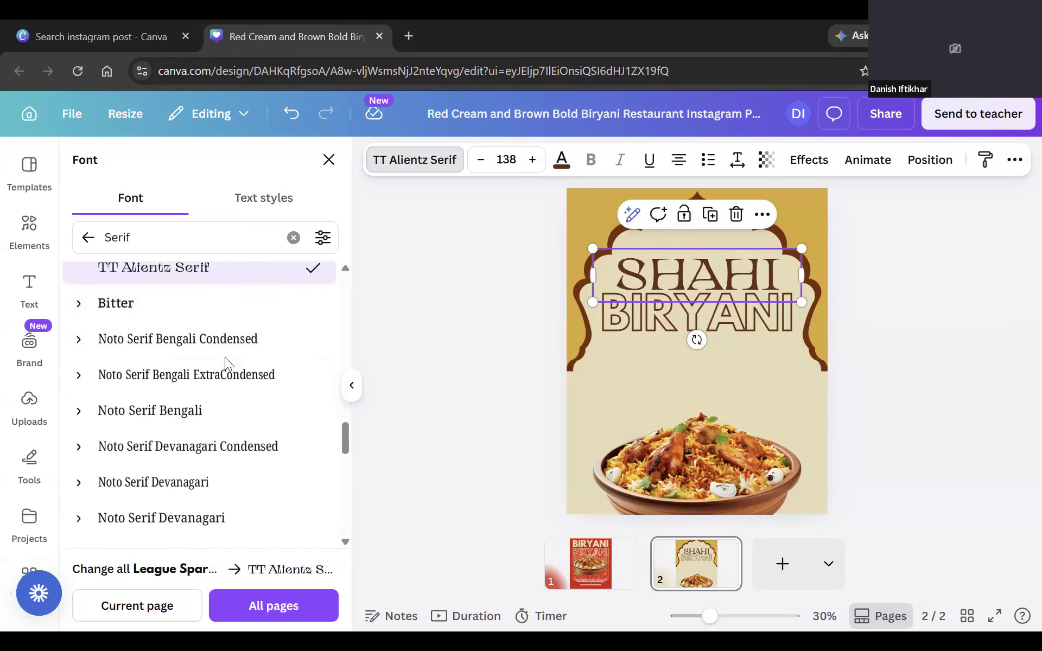
pyautogui.scroll(-3, 227, 363)
pyautogui.click(227, 359)
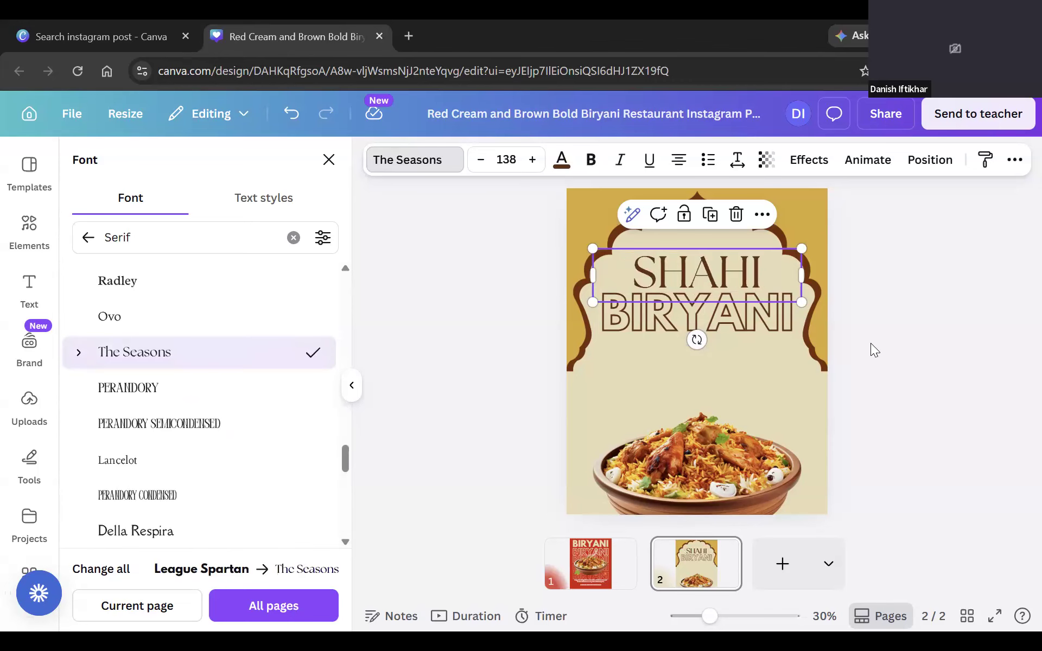
pyautogui.click(646, 312)
pyautogui.click(415, 159)
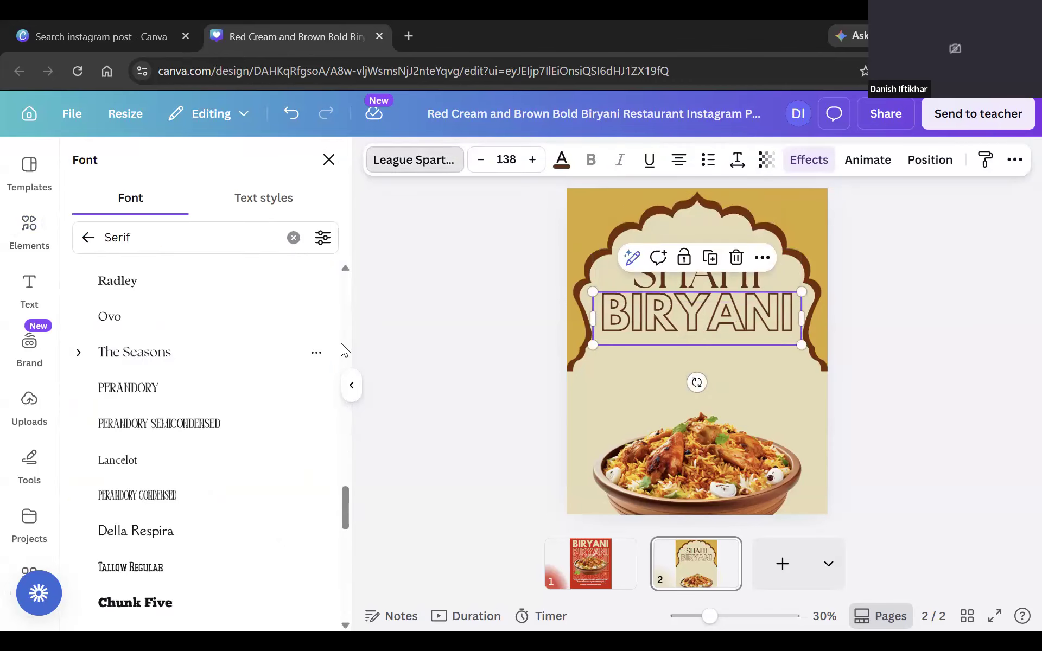
pyautogui.click(786, 314)
pyautogui.click(716, 474)
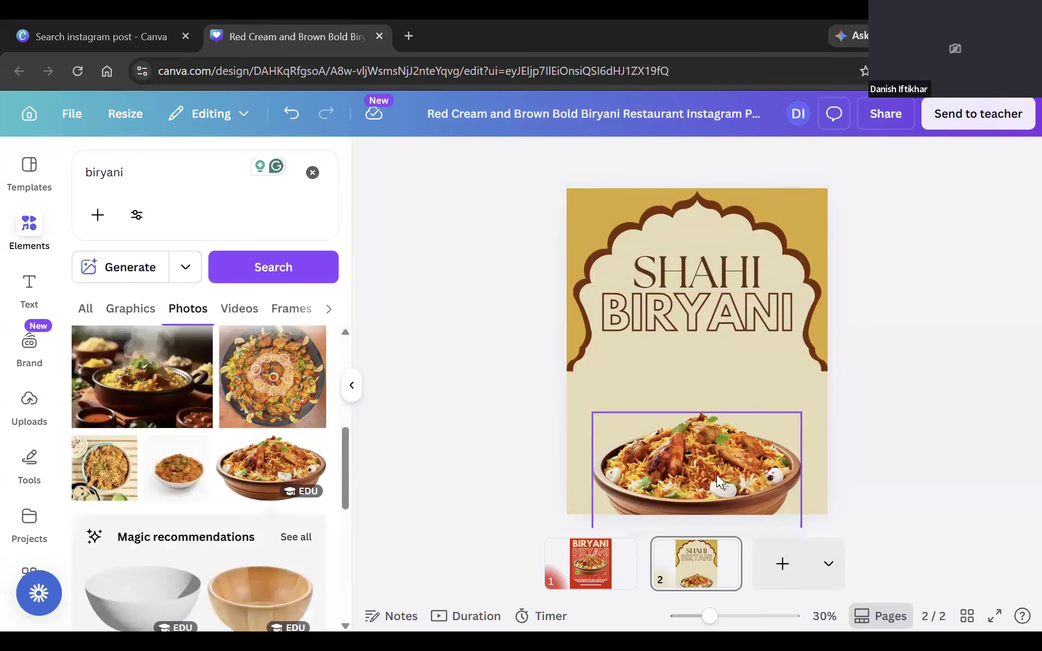
pyautogui.click(902, 425)
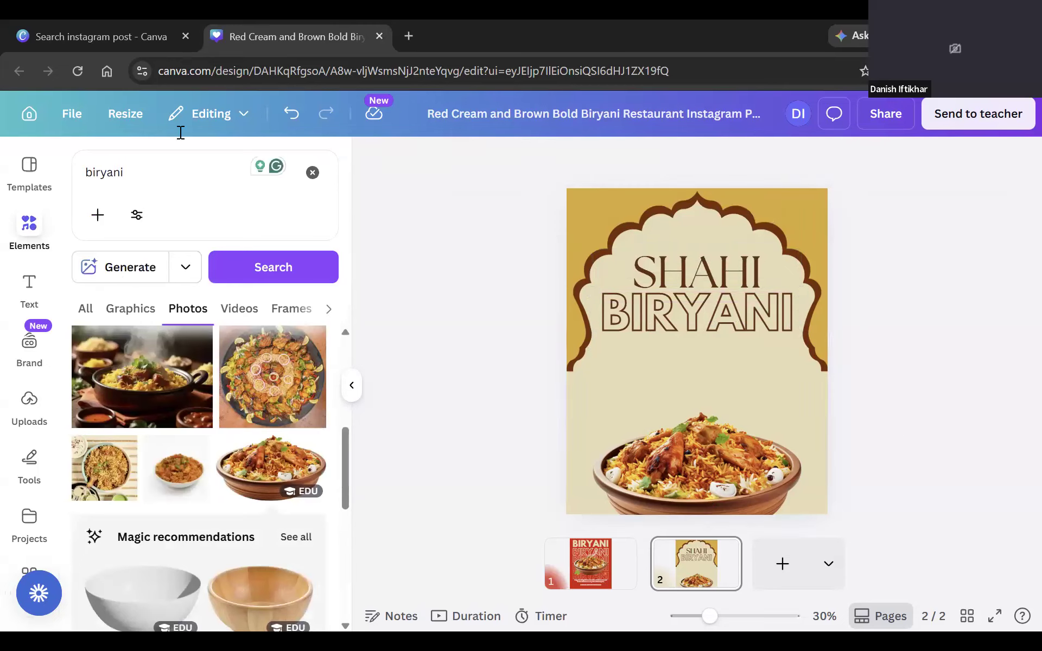
# Search the photo elements for "castle background" and browse the results.
pyautogui.doubleClick(133, 172)
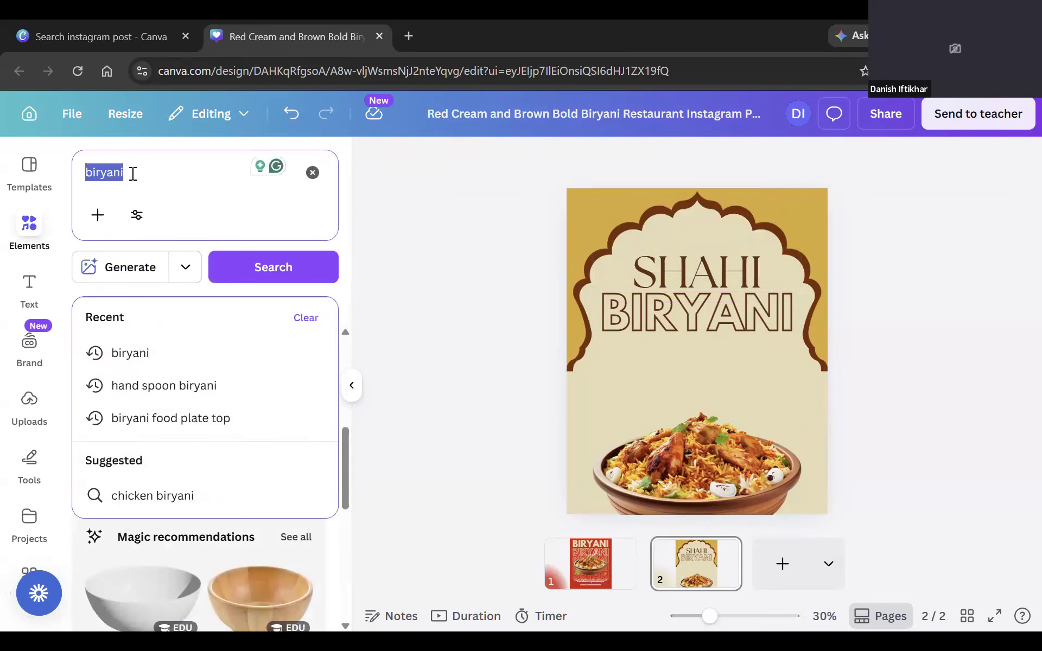
pyautogui.write('castle back')
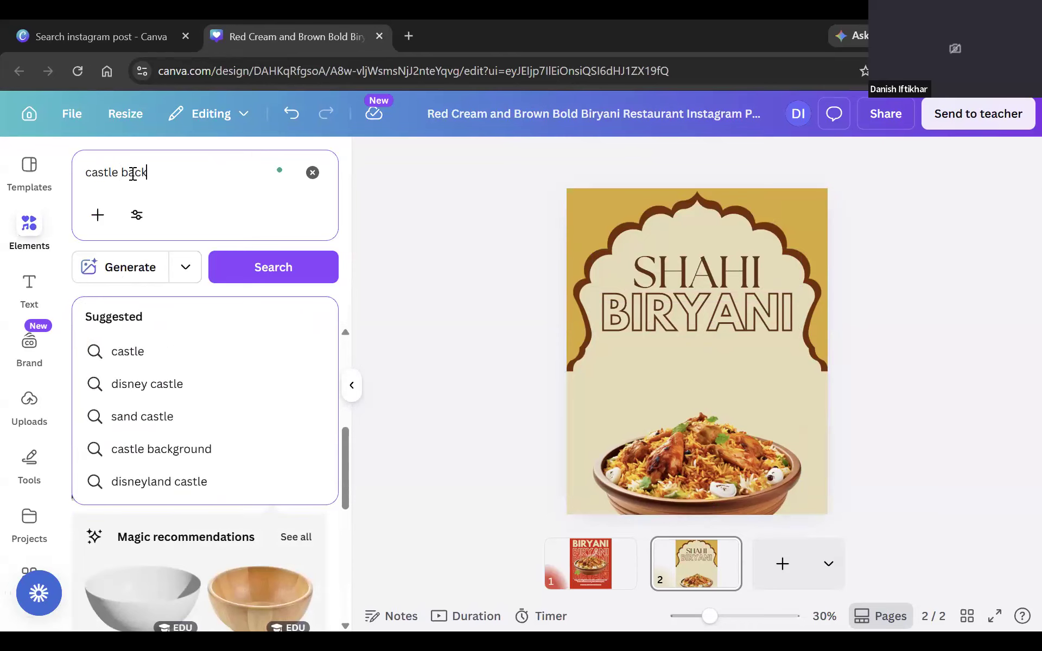
pyautogui.write('ground')
pyautogui.press('Return')
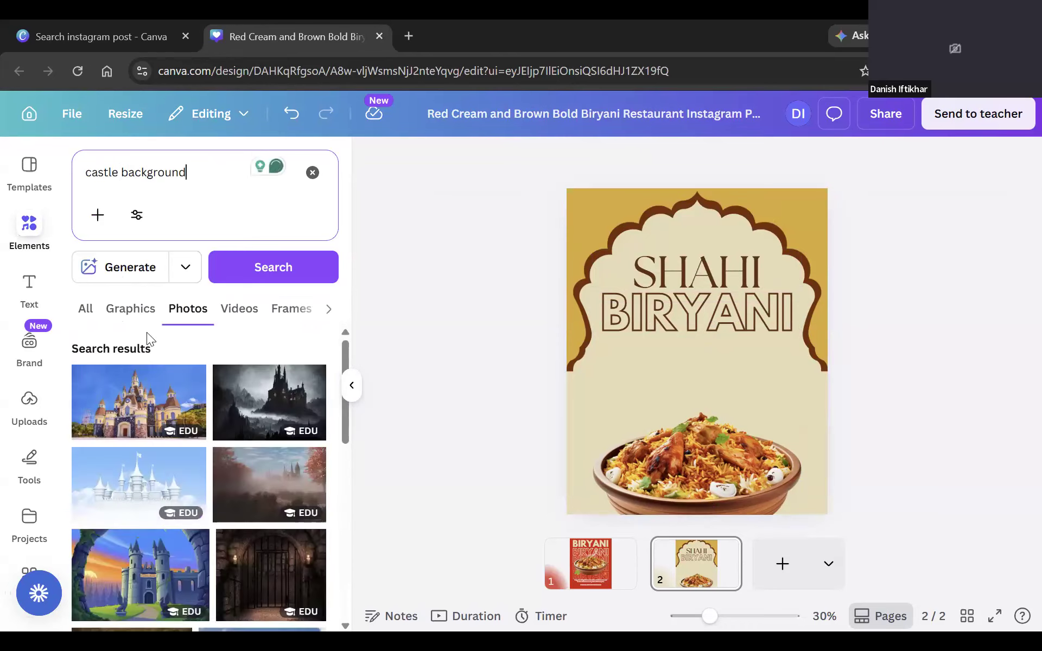
pyautogui.scroll(-3, 226, 361)
pyautogui.scroll(-3, 252, 401)
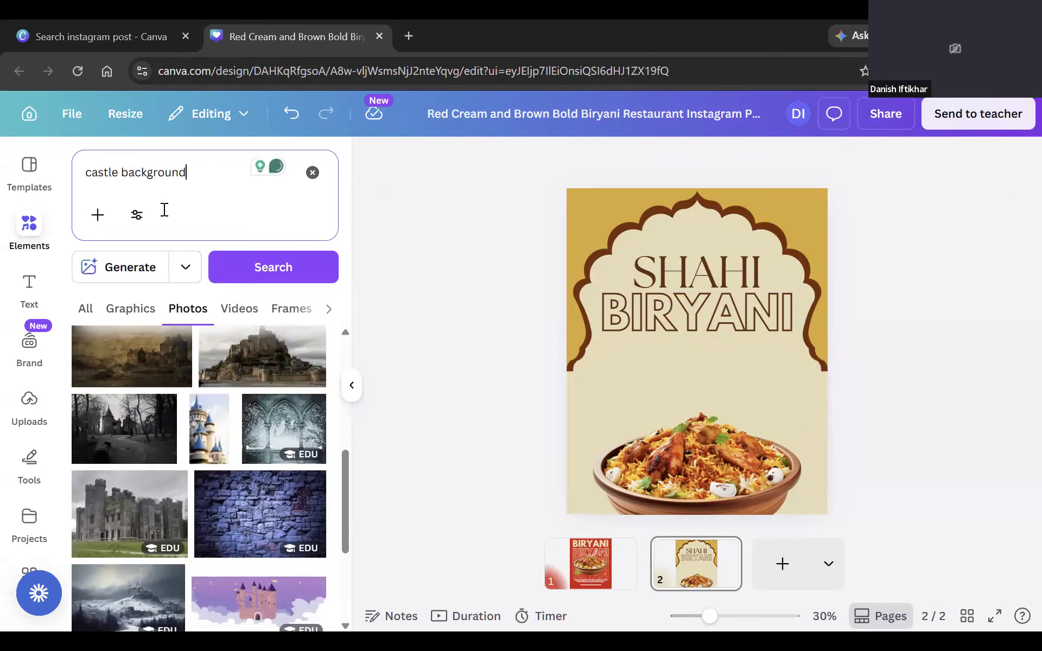
pyautogui.moveTo(187, 174); pyautogui.dragTo(89, 167)
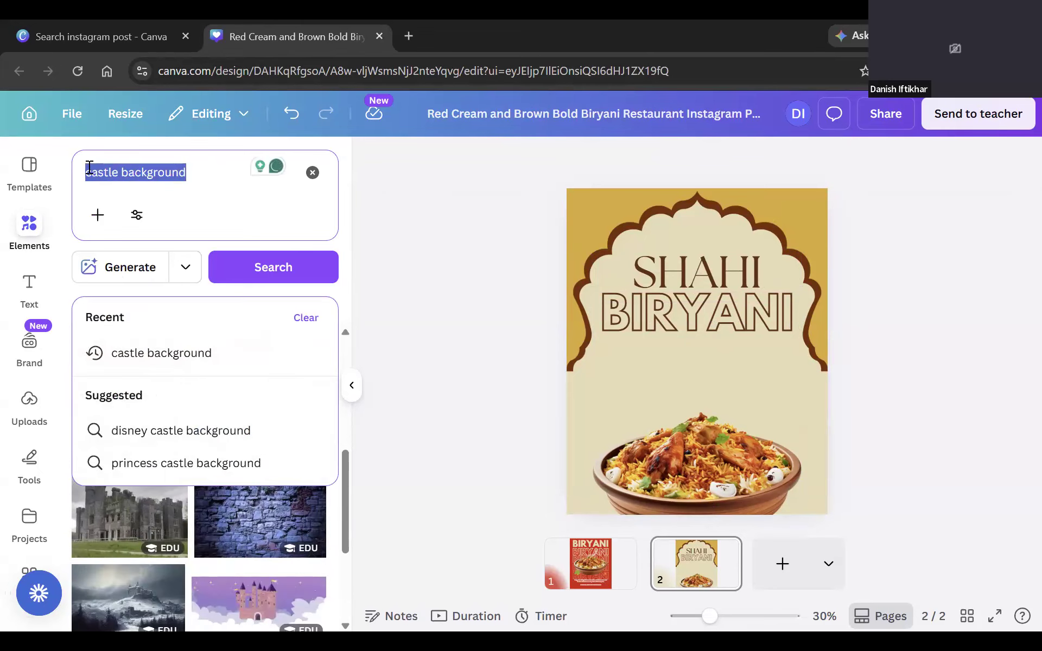
pyautogui.write('stage')
pyautogui.press('BackSpace')
pyautogui.press('BackSpace')
pyautogui.press('BackSpace')
pyautogui.press('BackSpace')
pyautogui.press('BackSpace')
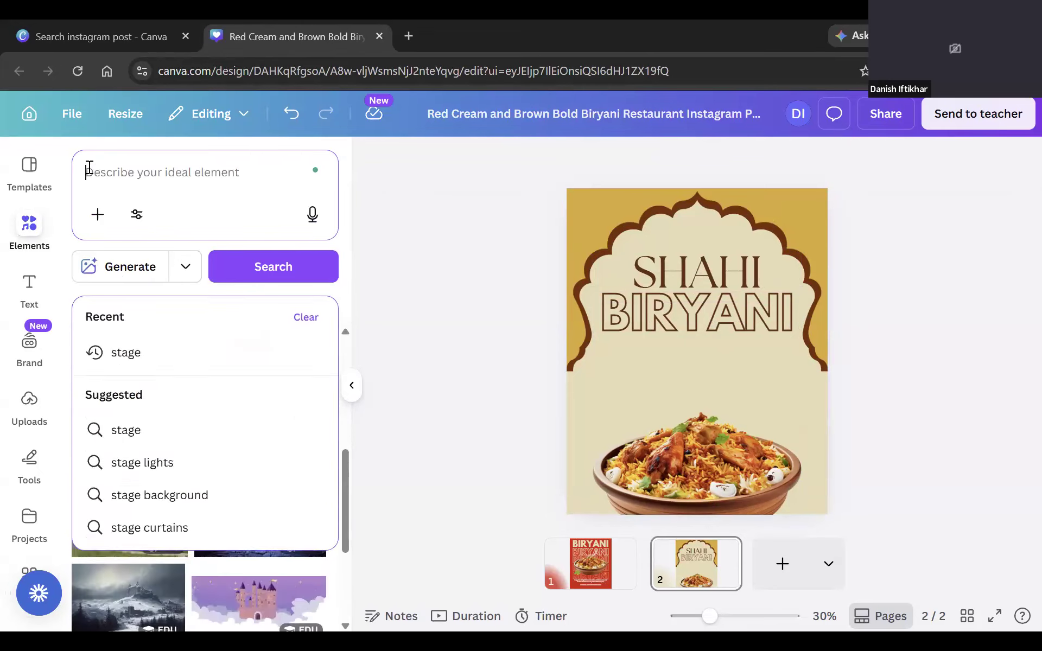
pyautogui.click(430, 258)
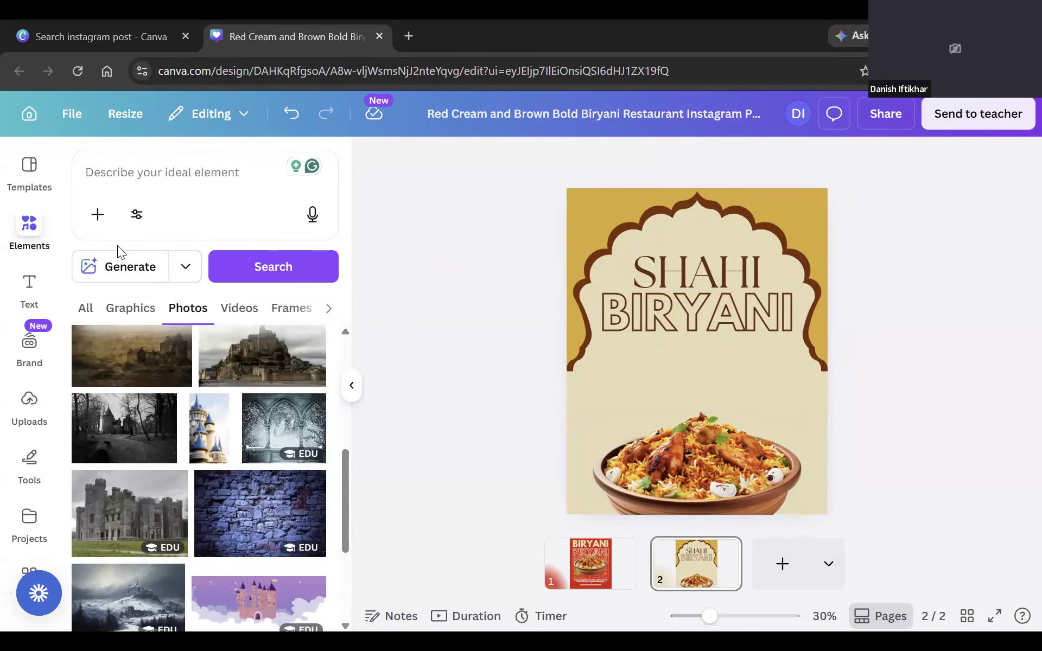
# Add a heading text box to the page reading "COMING SOON!".
pyautogui.click(28, 277)
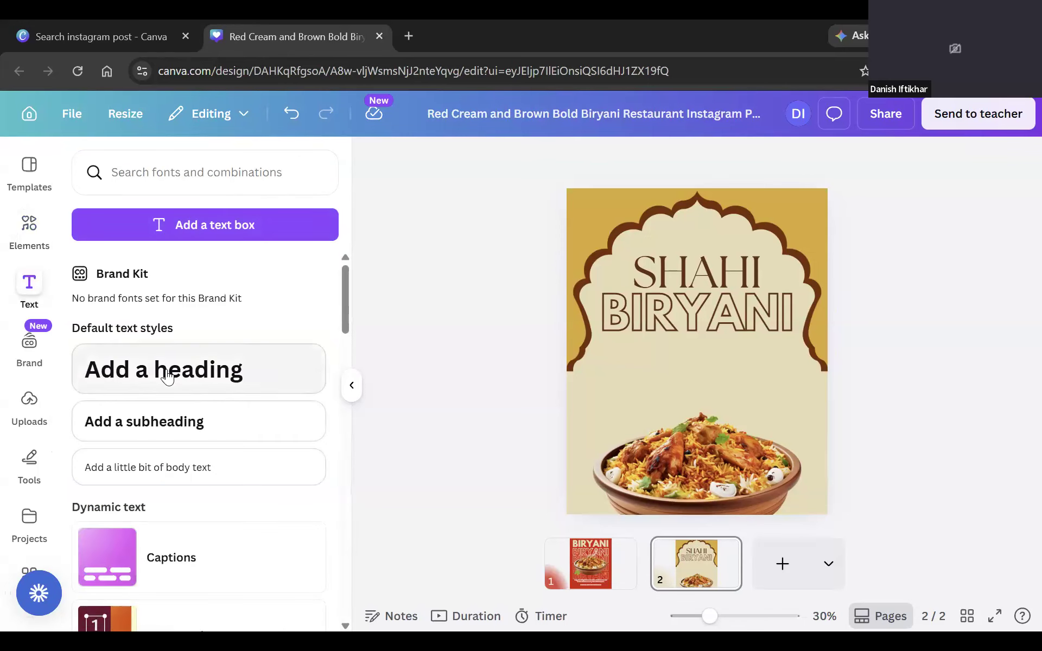
pyautogui.click(163, 372)
pyautogui.click(907, 363)
pyautogui.doubleClick(708, 352)
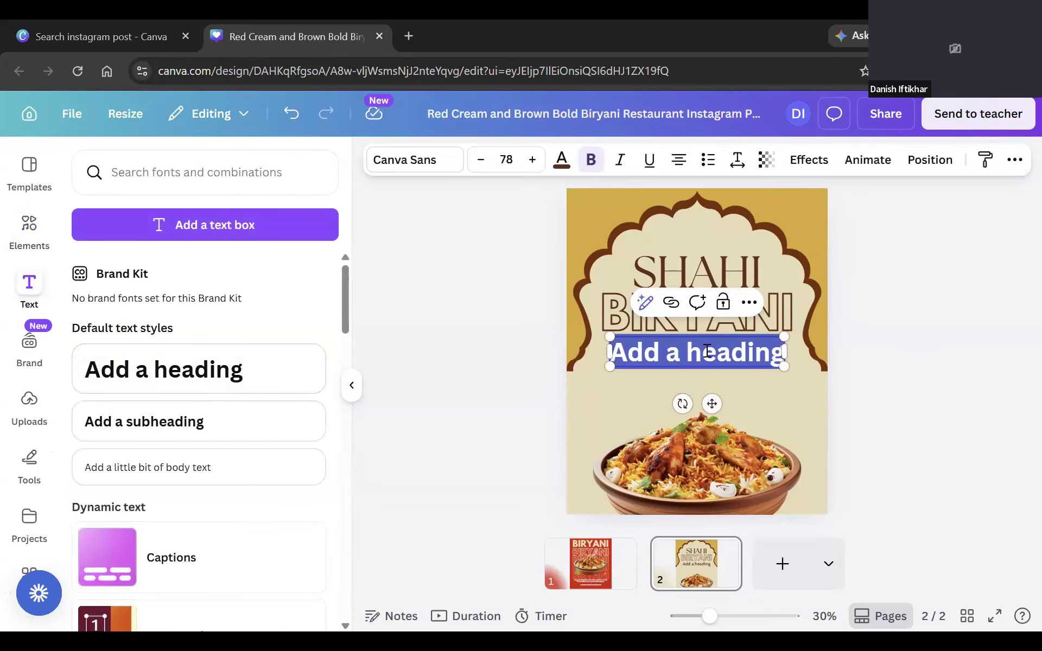
pyautogui.write('COMIN')
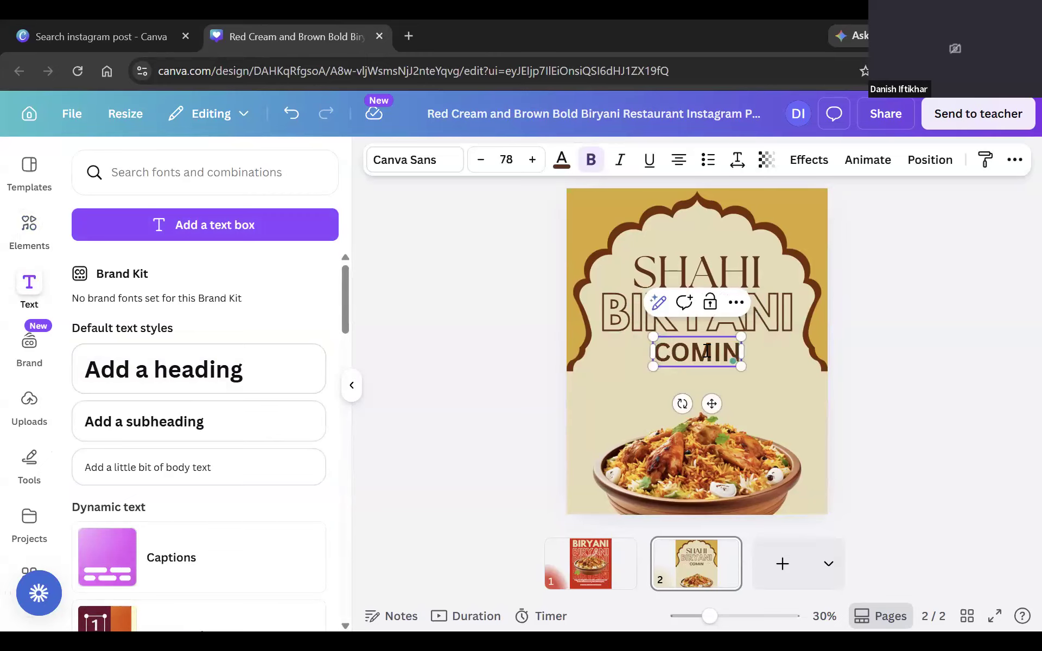
pyautogui.write('G SOON!')
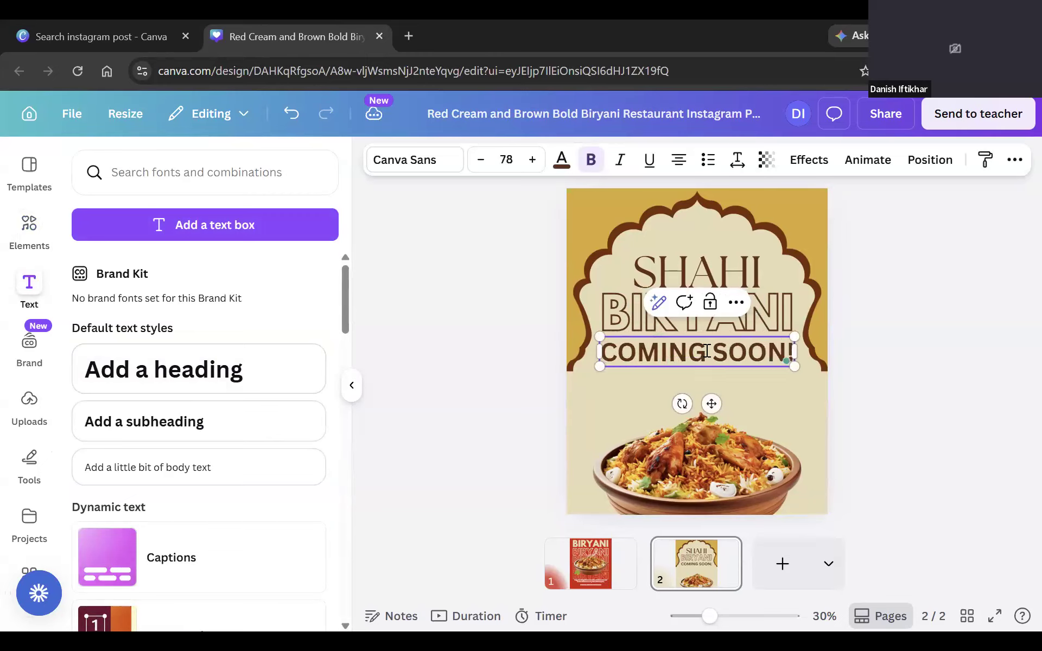
# Shrink the COMING SOON! text to size 53.5 and place it centred just above the biryani dish.
pyautogui.click(795, 370)
pyautogui.moveTo(790, 340); pyautogui.dragTo(709, 417)
pyautogui.click(845, 363)
pyautogui.click(939, 366)
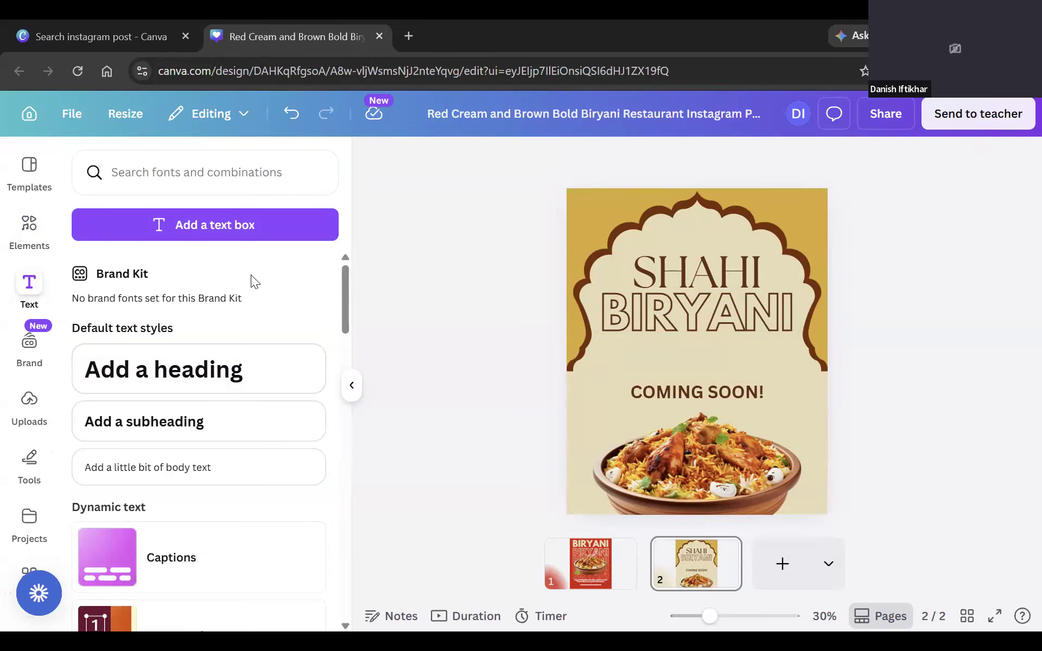
# Search the elements for "BOX" and show results of all types.
pyautogui.click(9, 227)
pyautogui.click(251, 175)
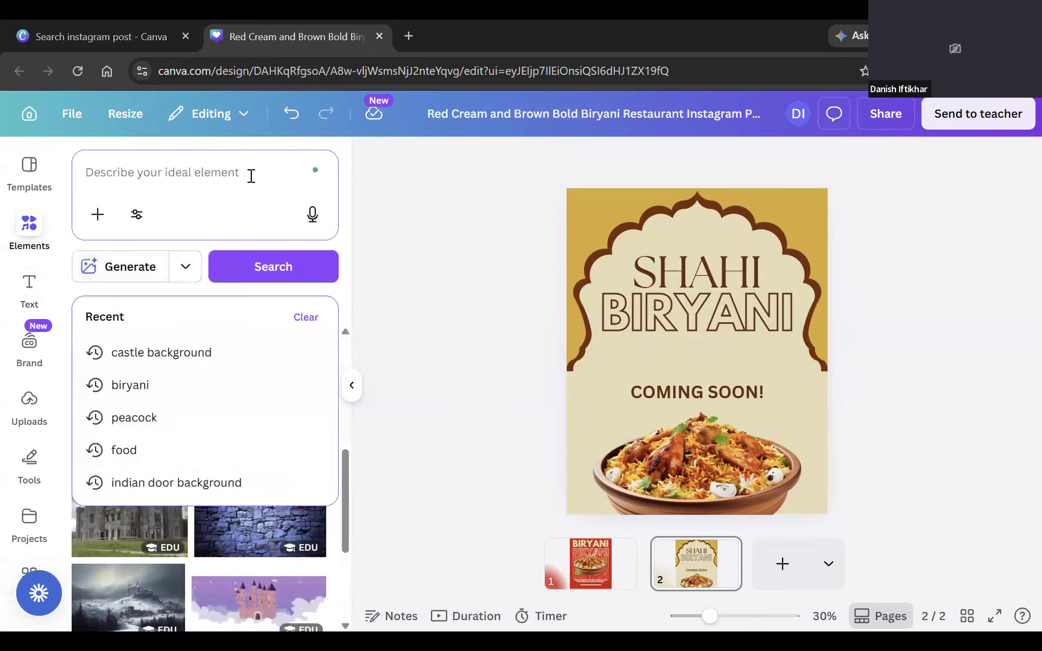
pyautogui.write('BOX')
pyautogui.click(266, 267)
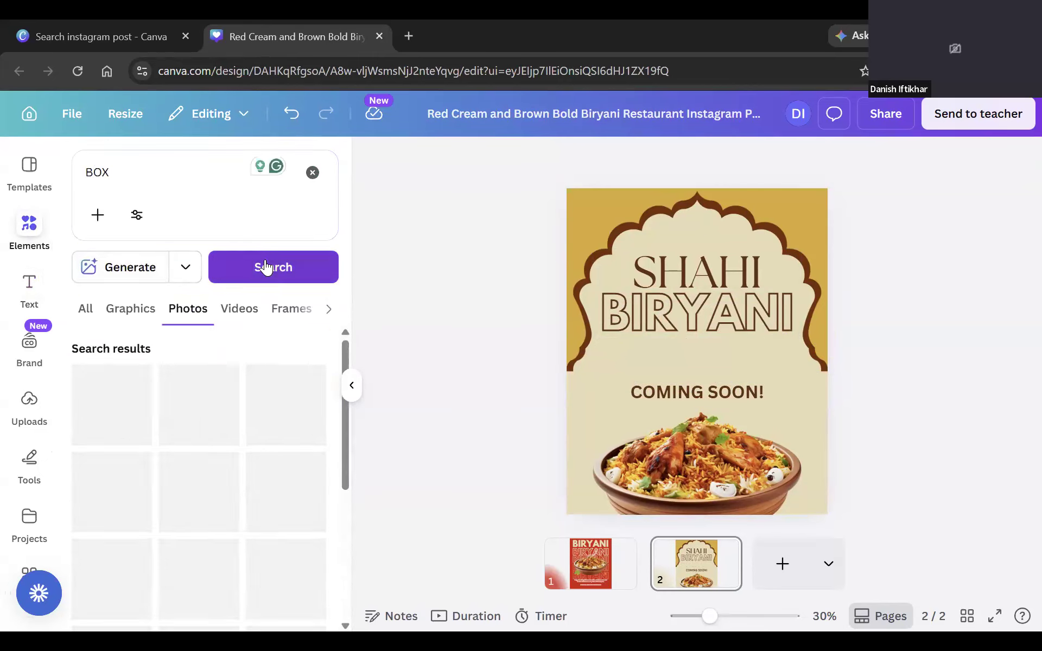
pyautogui.click(83, 310)
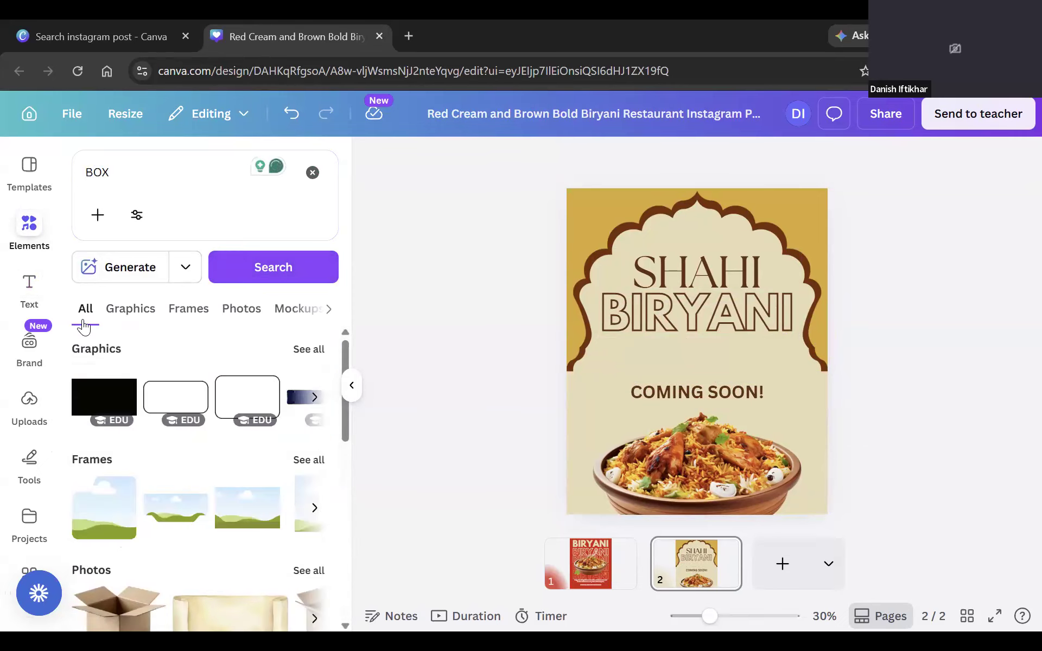
# Search the elements for "SQAURE" and narrow the results to shapes.
pyautogui.click(92, 174)
pyautogui.press('BackSpace')
pyautogui.write('SQAURE')
pyautogui.press('Return')
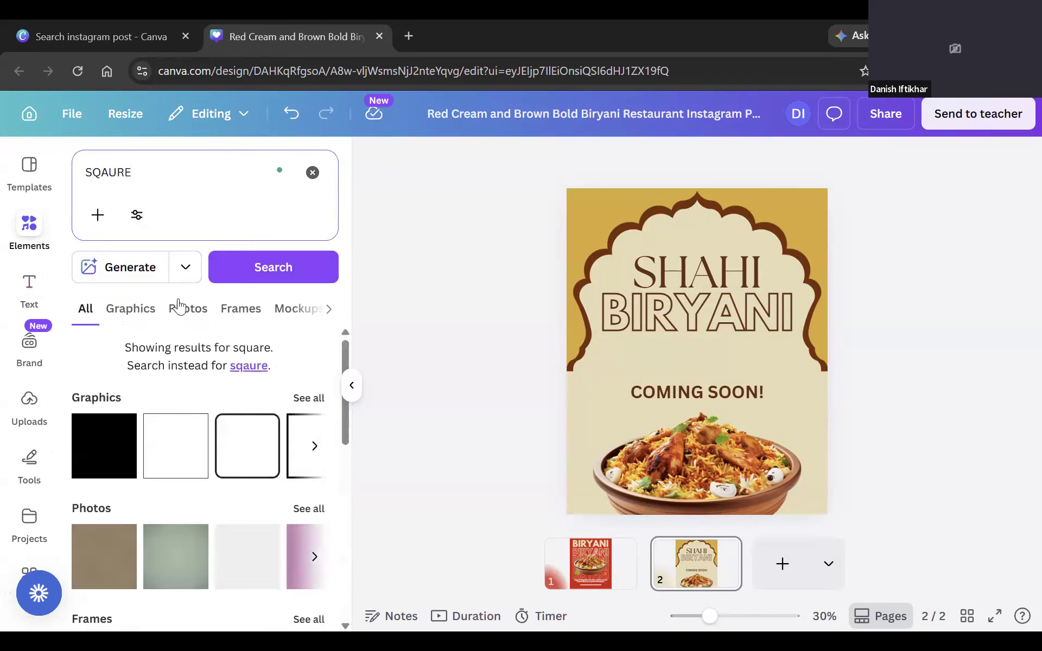
pyautogui.click(248, 366)
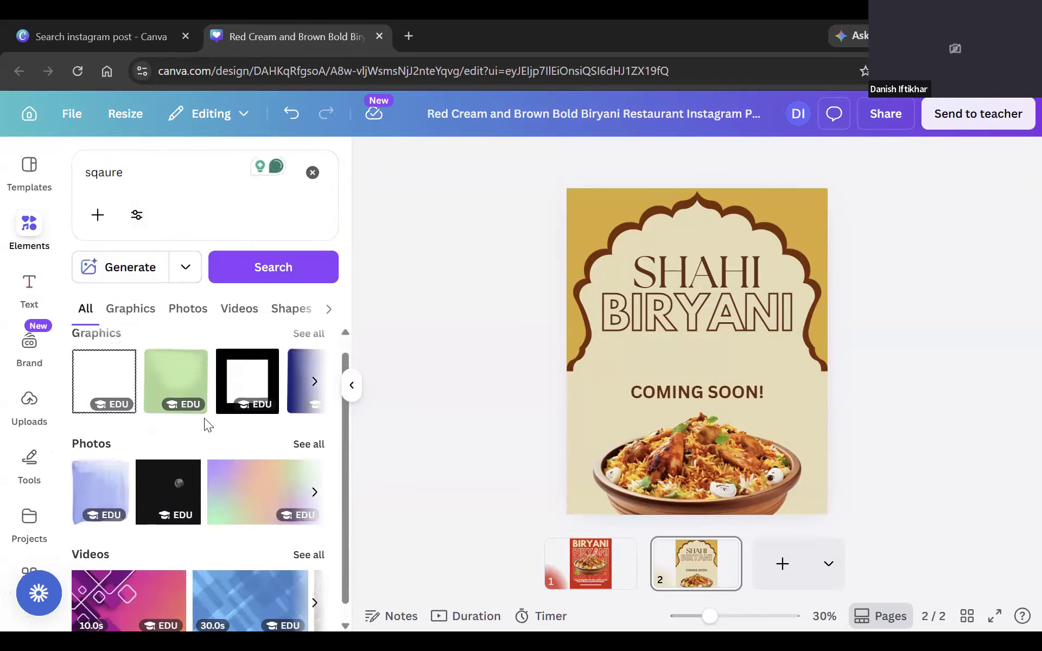
pyautogui.click(291, 308)
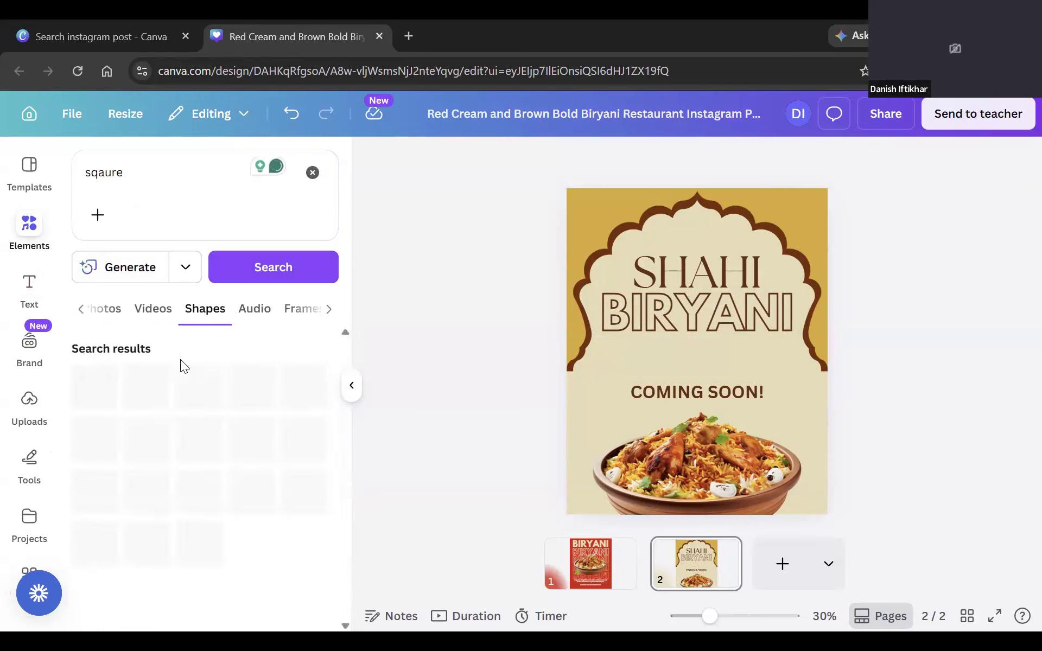
pyautogui.doubleClick(98, 166)
pyautogui.write('SQAURE')
pyautogui.press('Return')
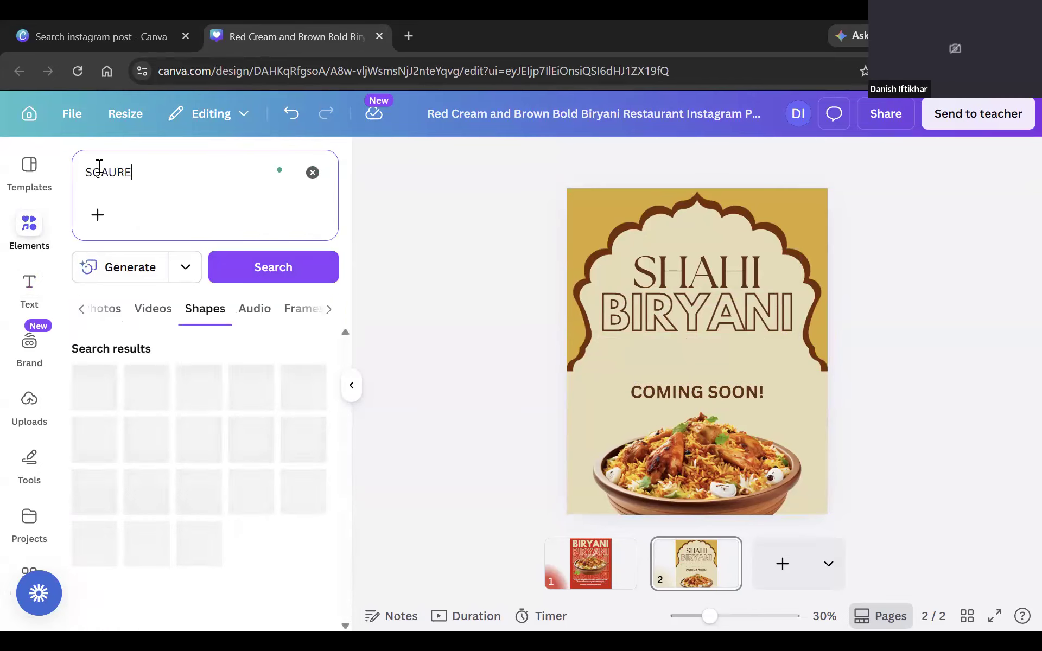
# Search the shapes for "square" and add the plain sharp-cornered square to the page.
pyautogui.doubleClick(121, 168)
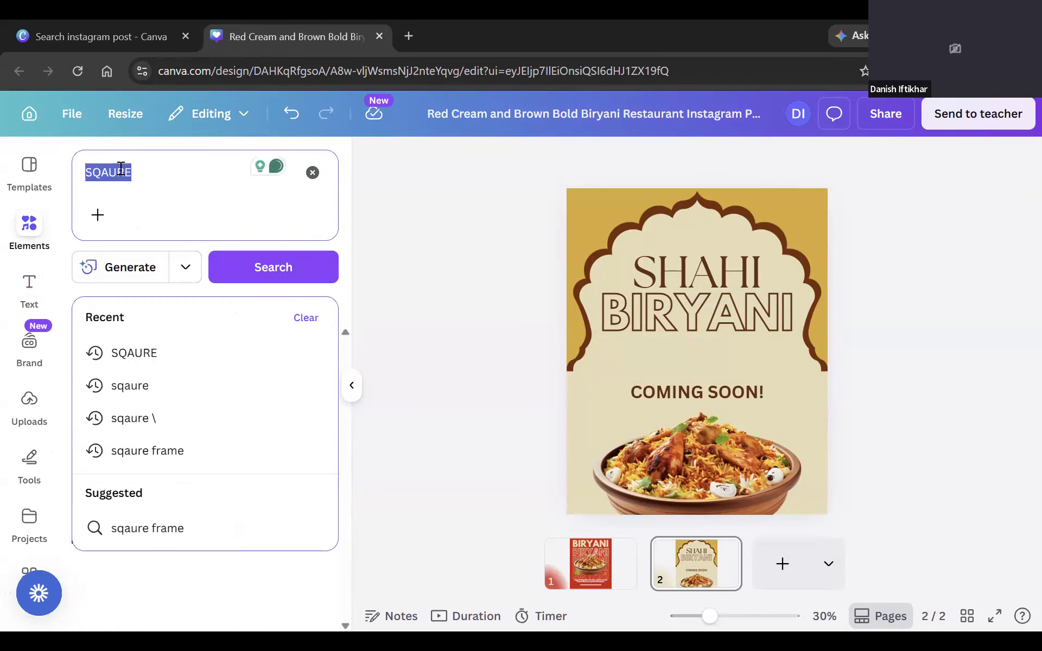
pyautogui.write('square')
pyautogui.press('Return')
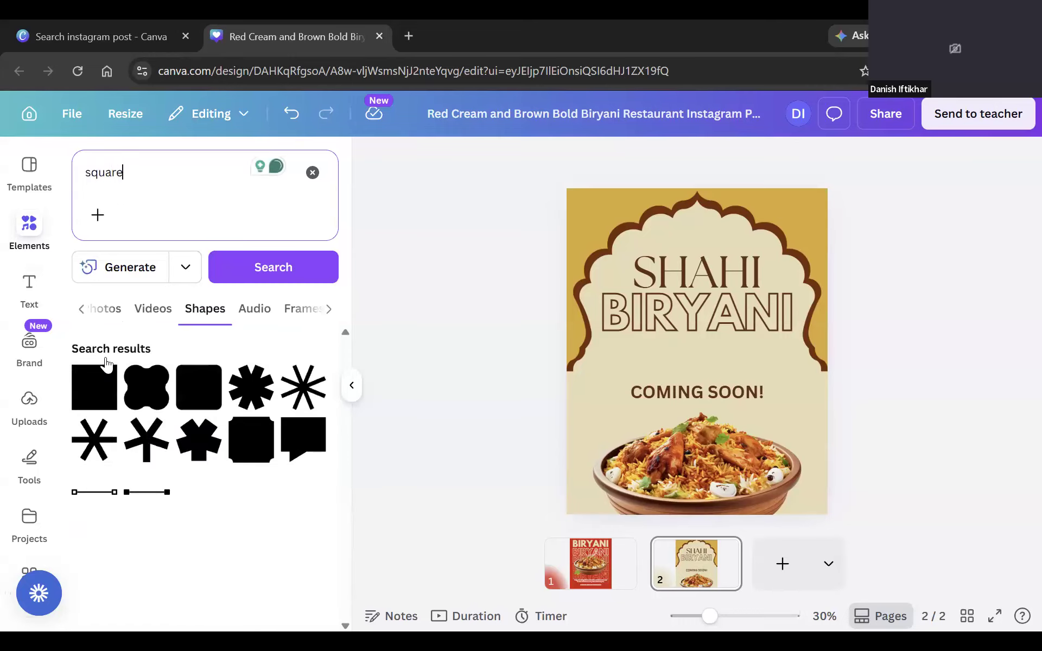
pyautogui.click(94, 387)
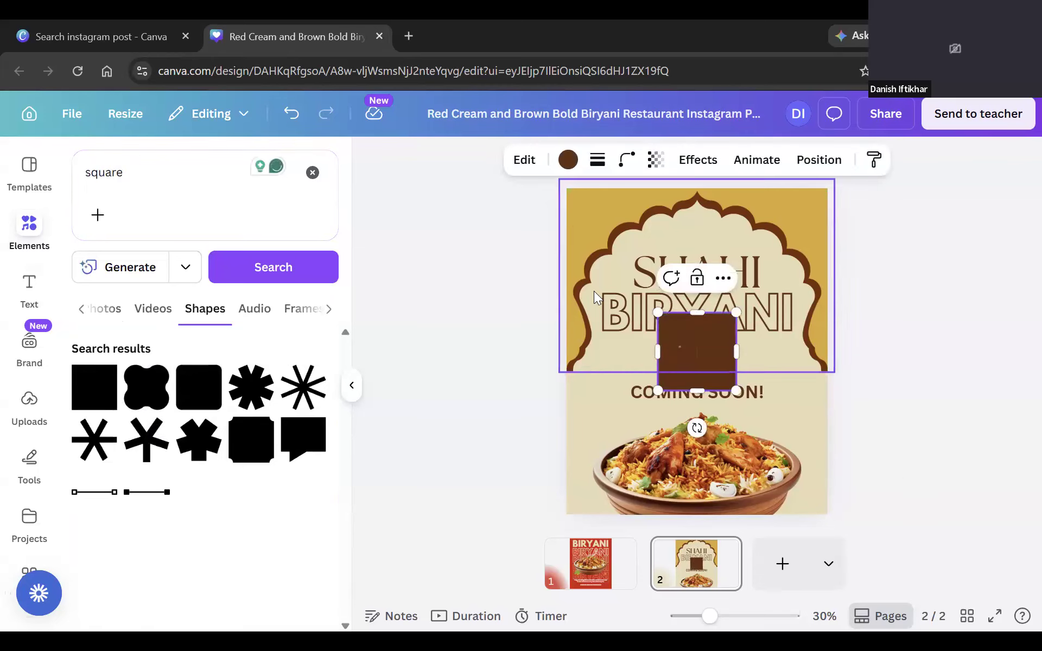
# Round the corners of the brown square.
pyautogui.click(624, 317)
pyautogui.click(697, 353)
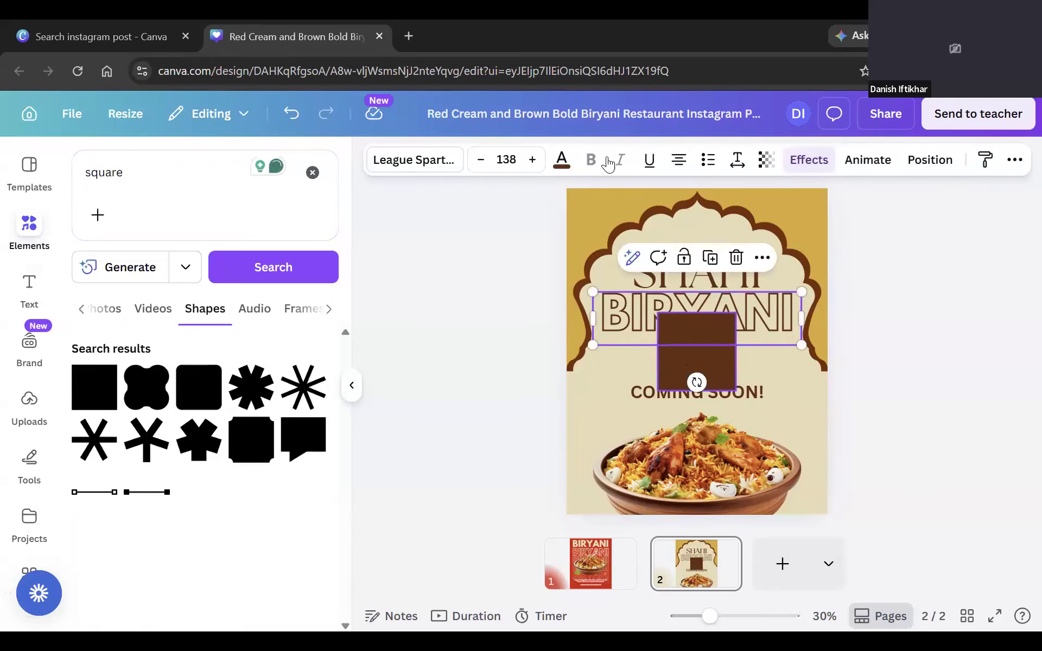
pyautogui.click(624, 161)
pyautogui.moveTo(544, 226); pyautogui.dragTo(854, 310)
# Flatten the brown shape into a bar and fit it over the full width of the COMING SOON! text.
pyautogui.click(698, 321)
pyautogui.moveTo(698, 319); pyautogui.dragTo(699, 366)
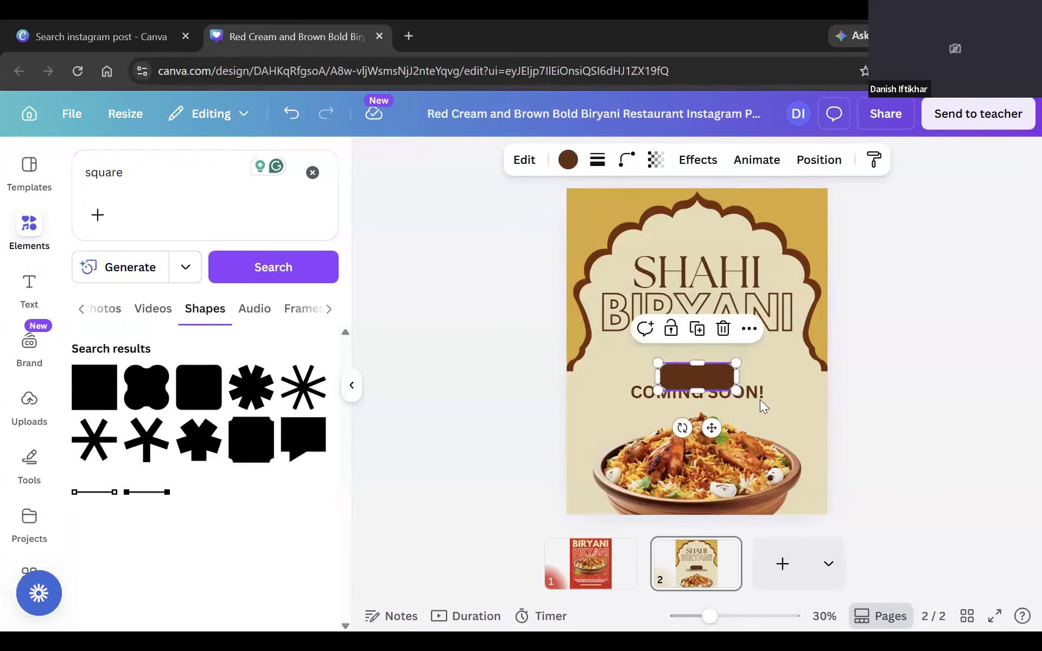
pyautogui.moveTo(712, 427); pyautogui.dragTo(673, 442)
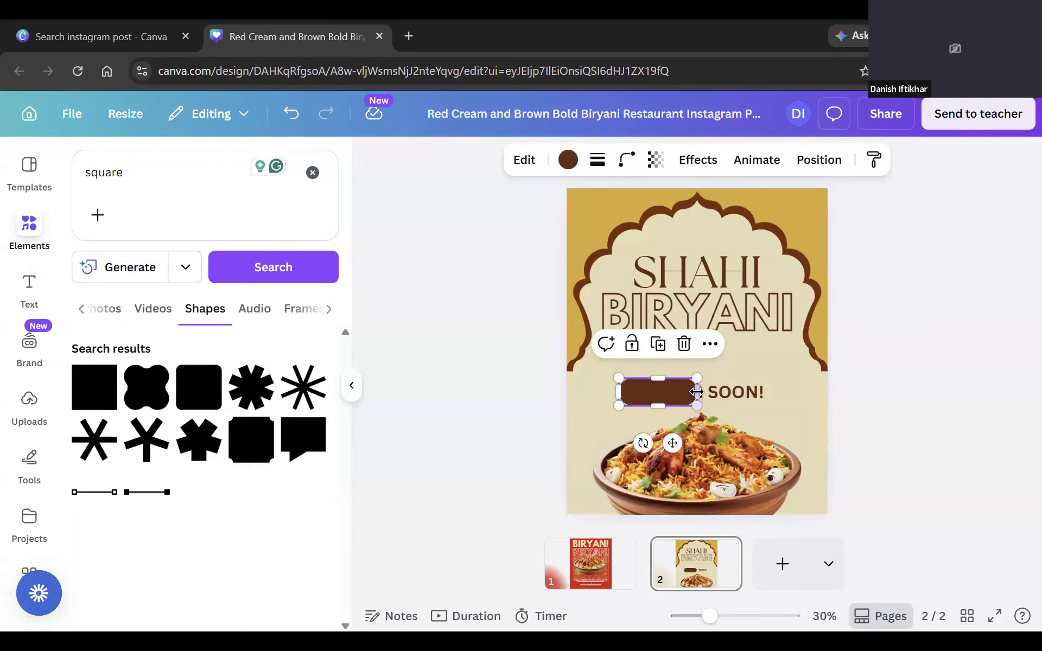
pyautogui.moveTo(770, 394); pyautogui.dragTo(770, 393)
pyautogui.rightClick(743, 401)
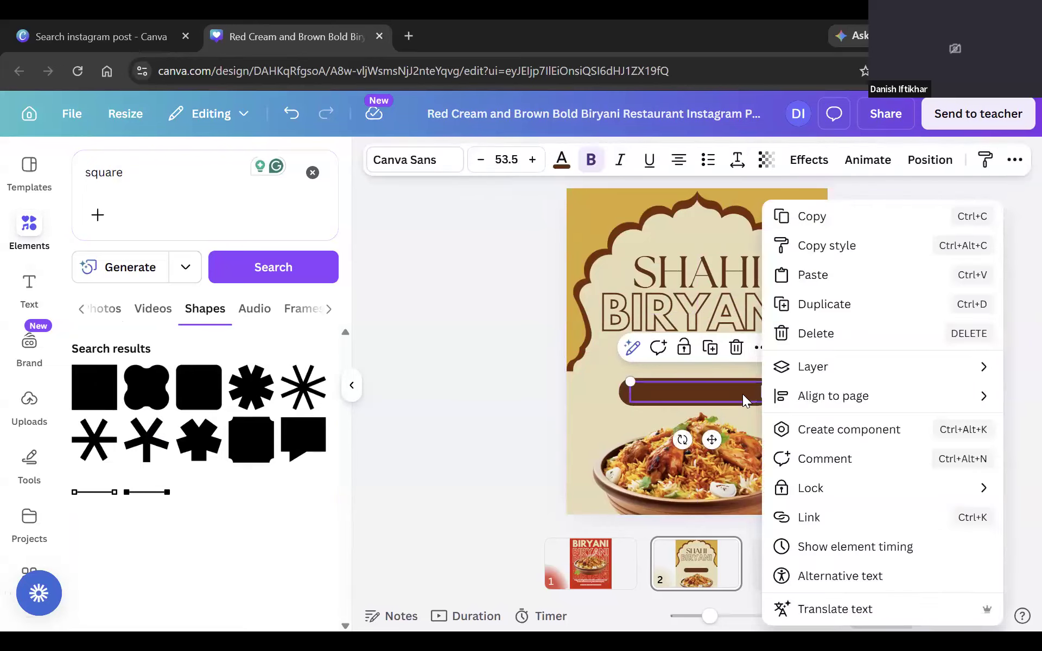
pyautogui.moveTo(811, 372)
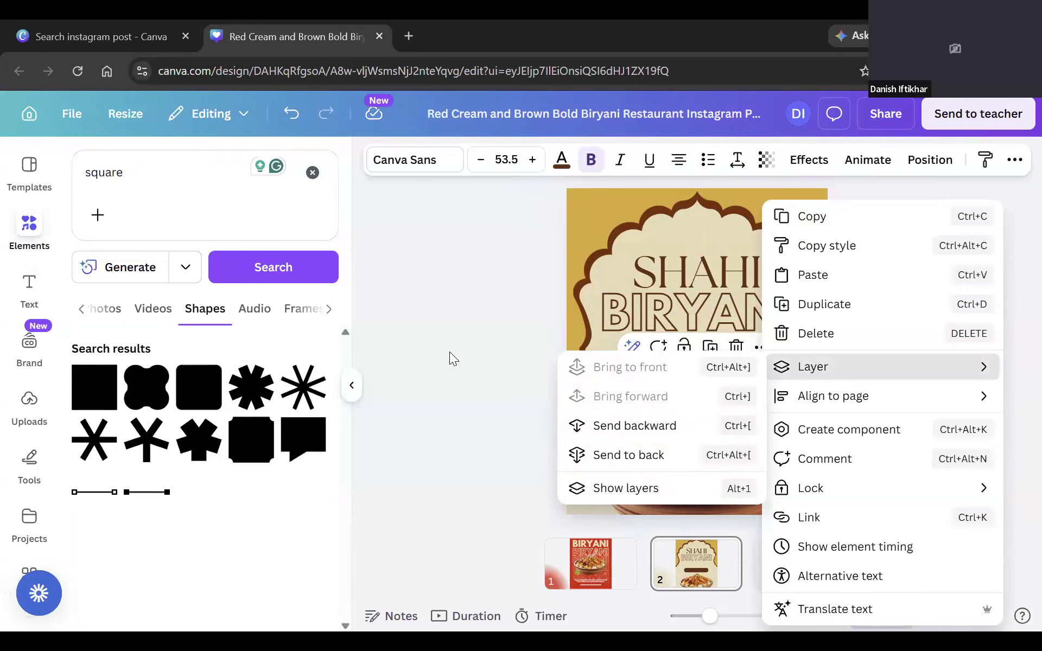
pyautogui.click(453, 358)
pyautogui.rightClick(769, 395)
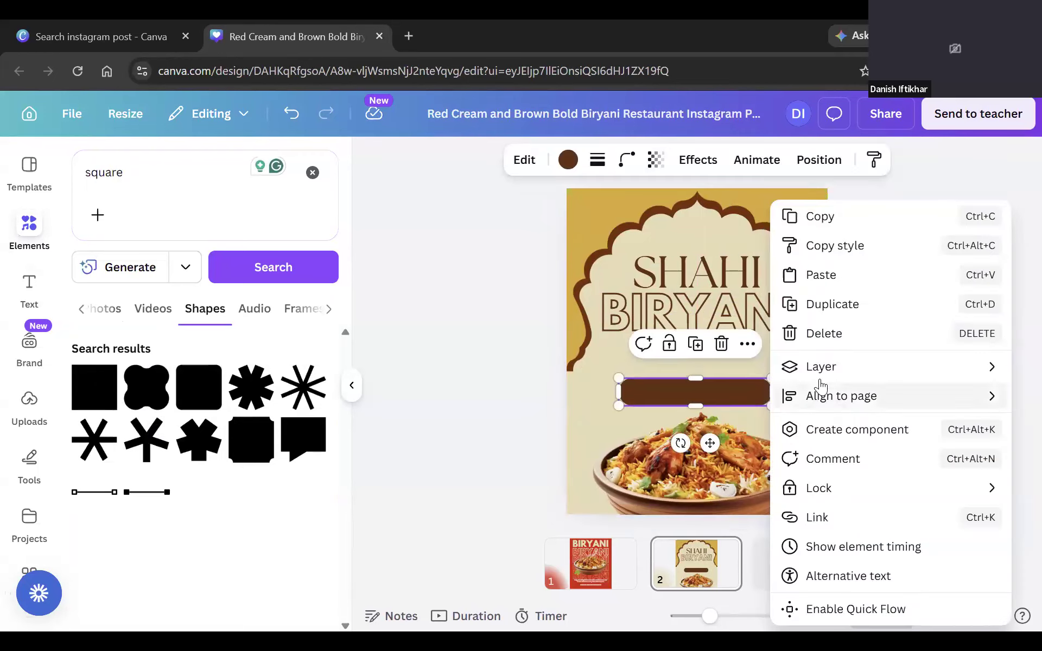
pyautogui.moveTo(812, 383)
pyautogui.click(694, 369)
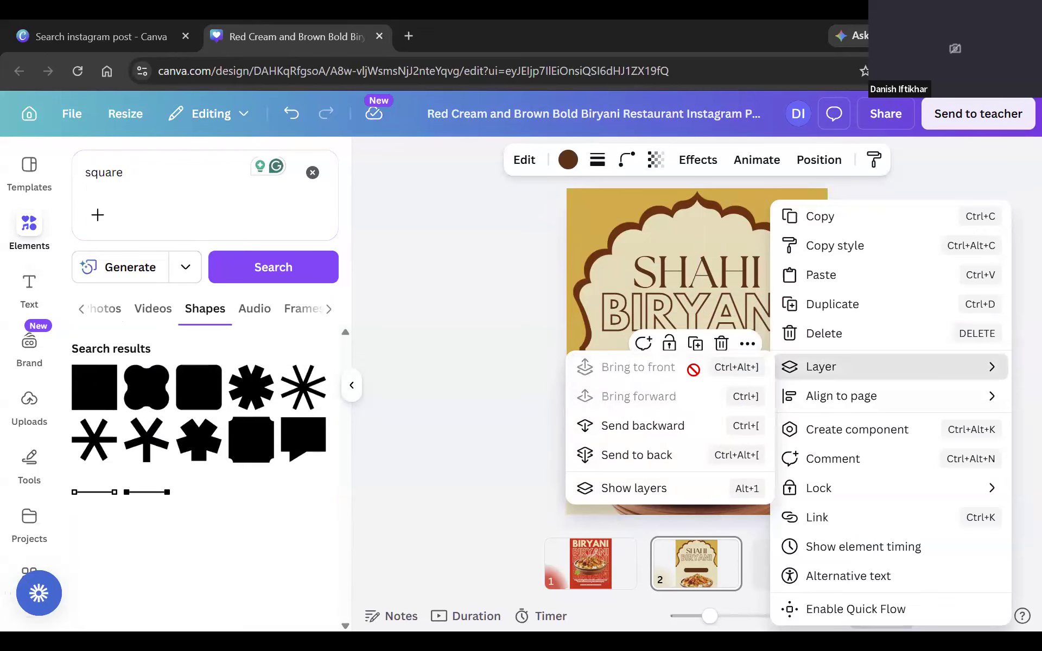
pyautogui.click(489, 389)
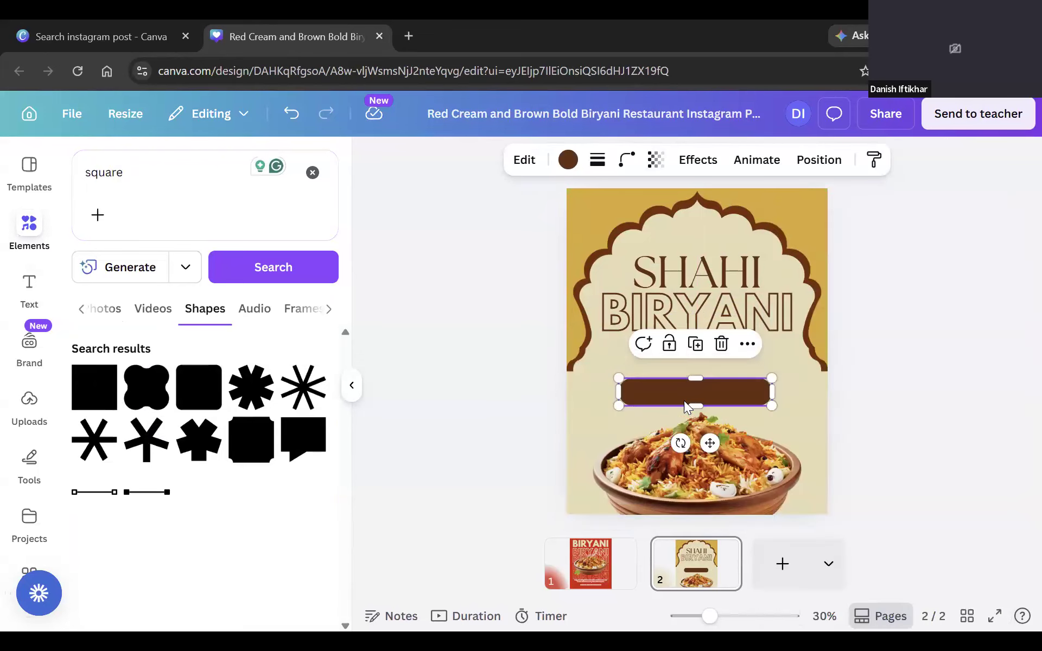
# Set the COMING SOON! text colour to white.
pyautogui.click(729, 393)
pyautogui.click(562, 160)
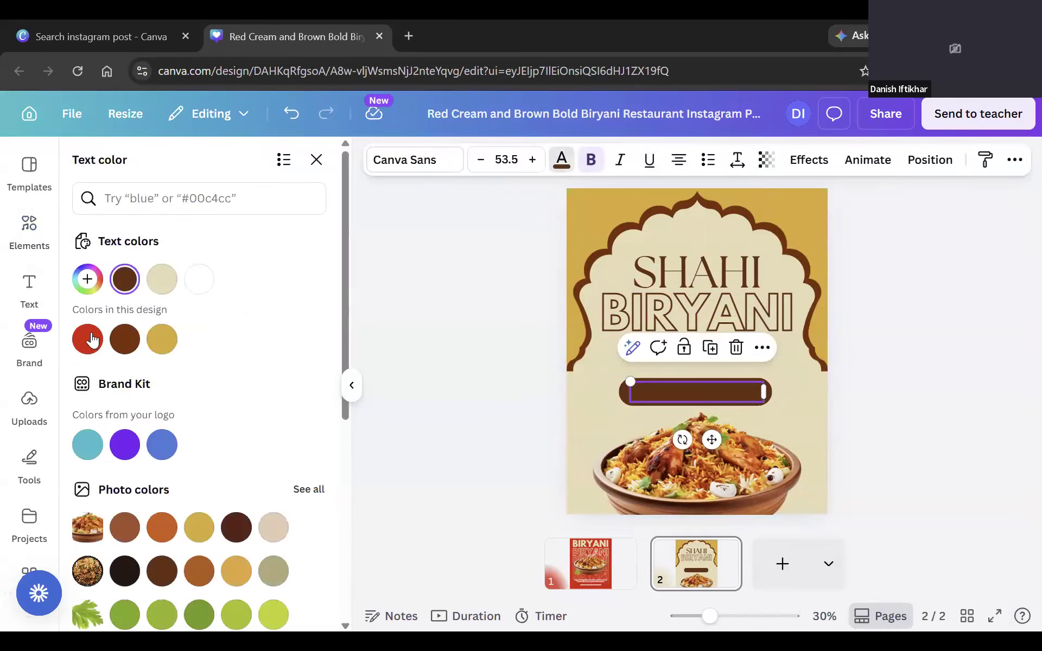
pyautogui.click(197, 280)
pyautogui.click(441, 347)
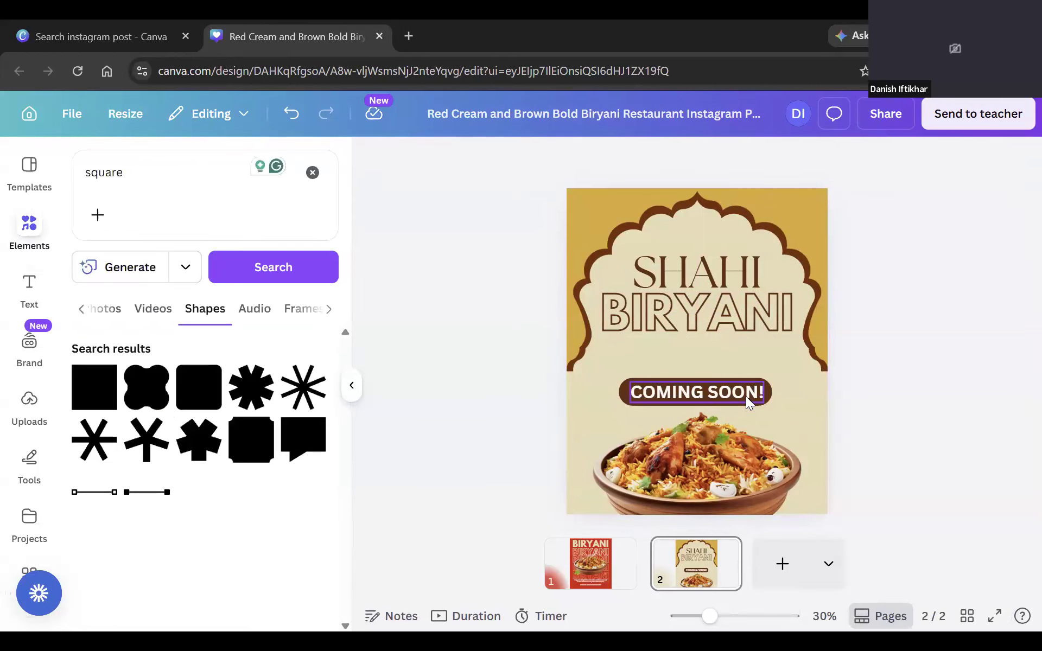
# Move the COMING SOON! text together with its brown bar up, closer beneath the BIRYANI heading.
pyautogui.click(746, 396)
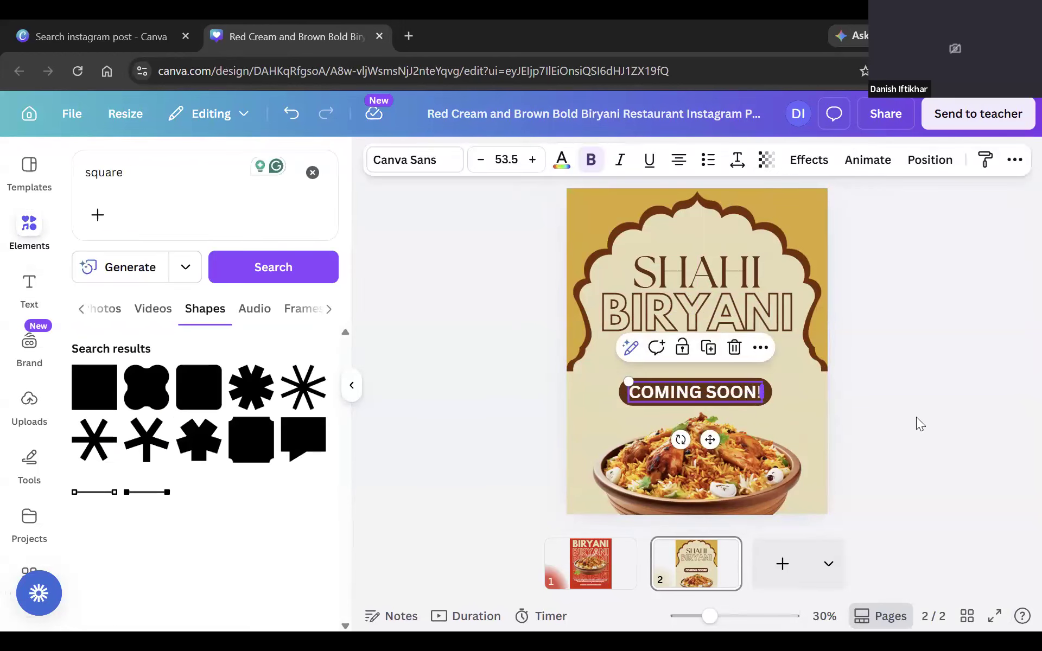
pyautogui.scroll(5, 918, 420)
pyautogui.keyDown('shift'); pyautogui.click(862, 371); pyautogui.keyUp('shift')
pyautogui.moveTo(788, 373); pyautogui.dragTo(788, 305)
pyautogui.scroll(-5, 912, 358)
pyautogui.click(908, 363)
pyautogui.click(705, 453)
pyautogui.click(905, 388)
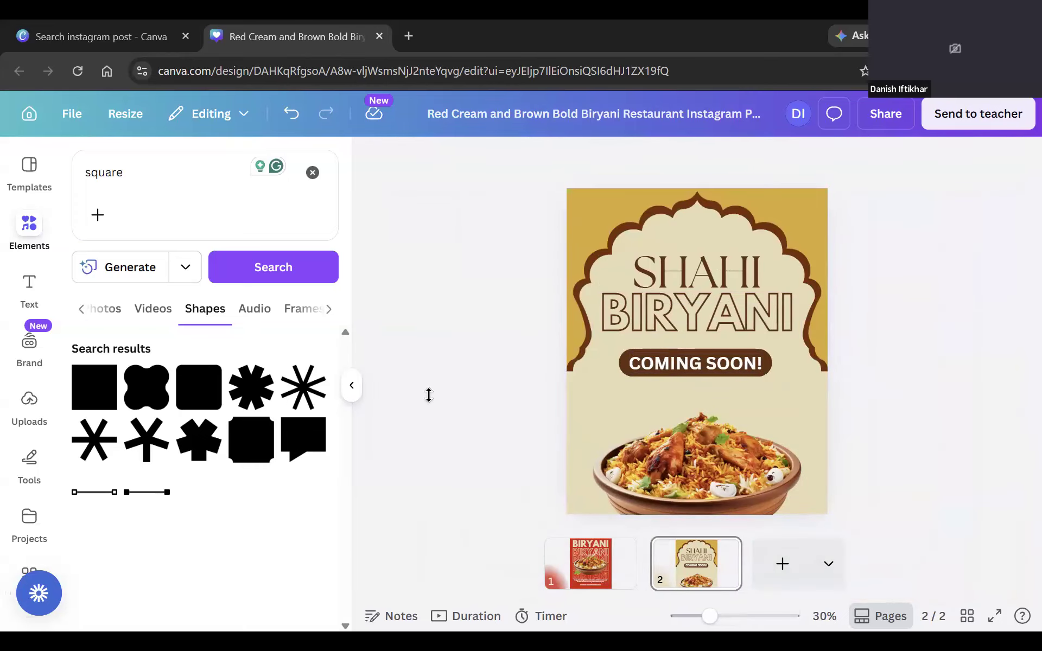
# Search the photos for "peacock" and add the standing peacock cut-out with the long trailing tail to the page.
pyautogui.click(108, 172)
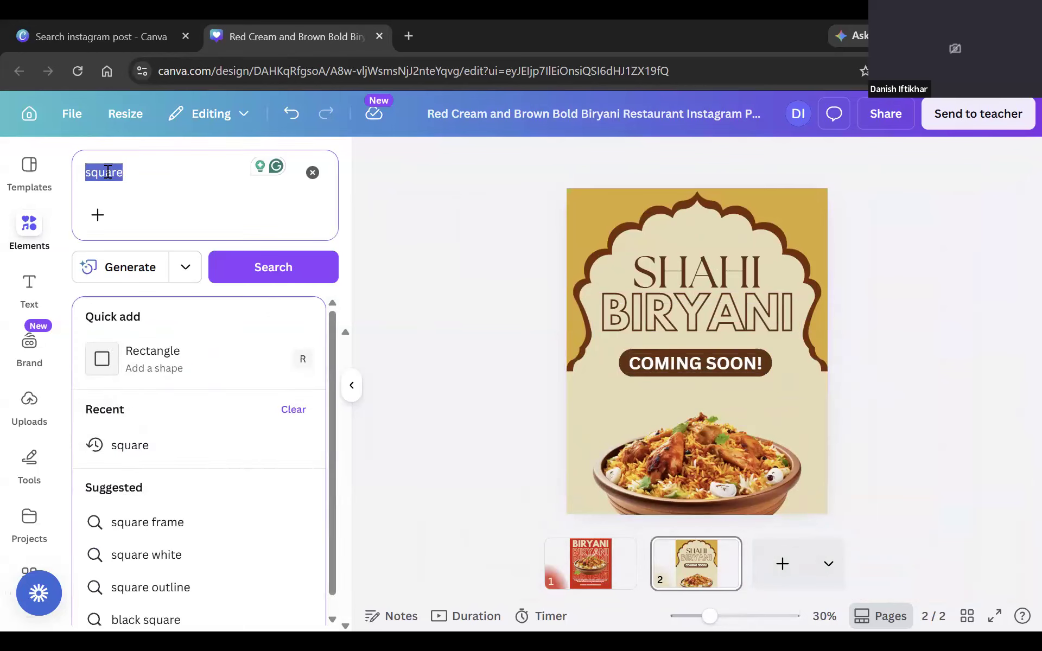
pyautogui.write('peaco')
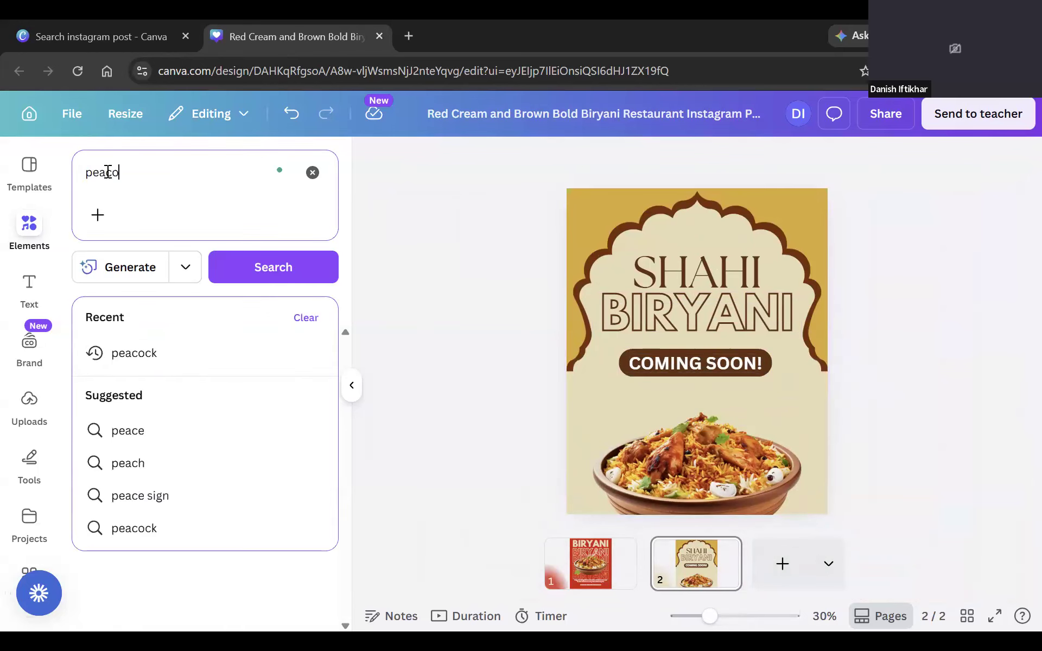
pyautogui.click(183, 358)
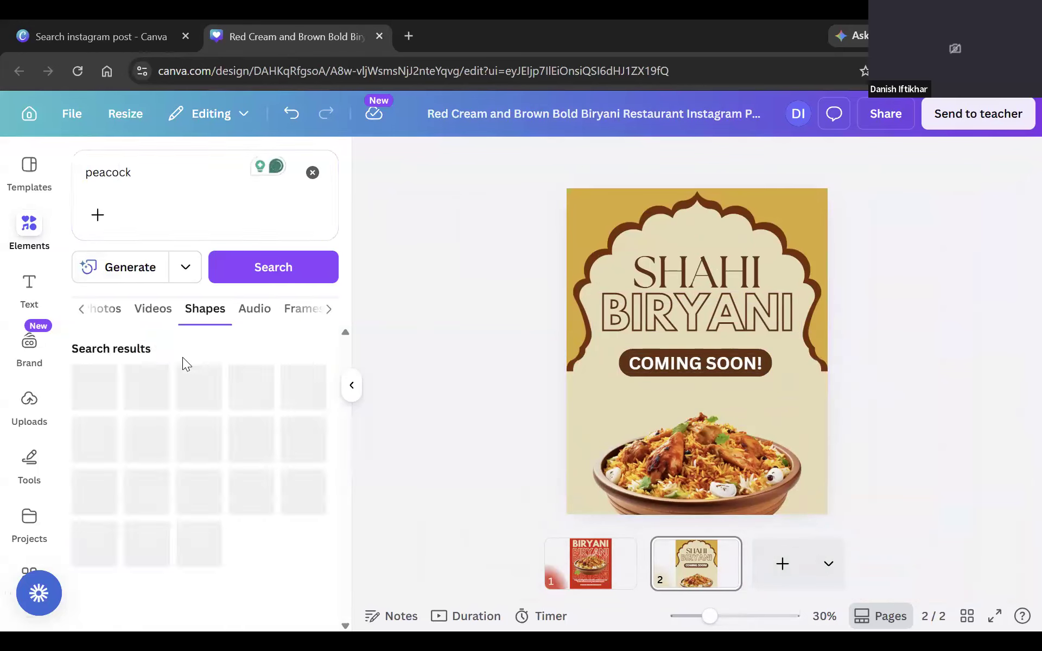
pyautogui.click(103, 308)
pyautogui.click(272, 407)
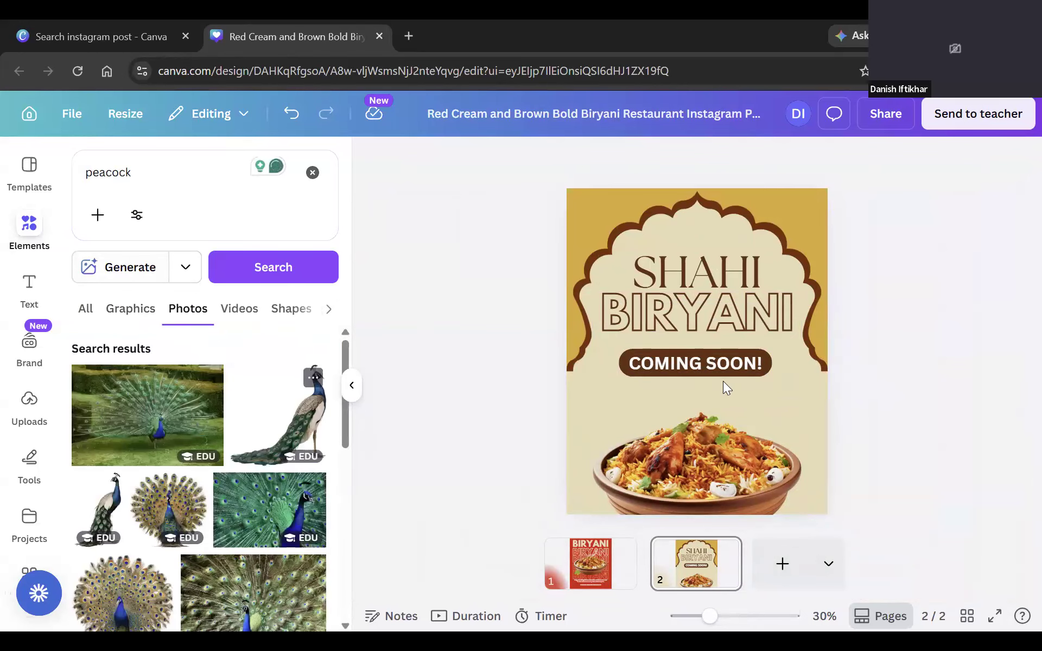
# Shrink the peacock, placing it at the left side of the biryani bowl, and send it to the back.
pyautogui.moveTo(727, 409); pyautogui.dragTo(553, 484)
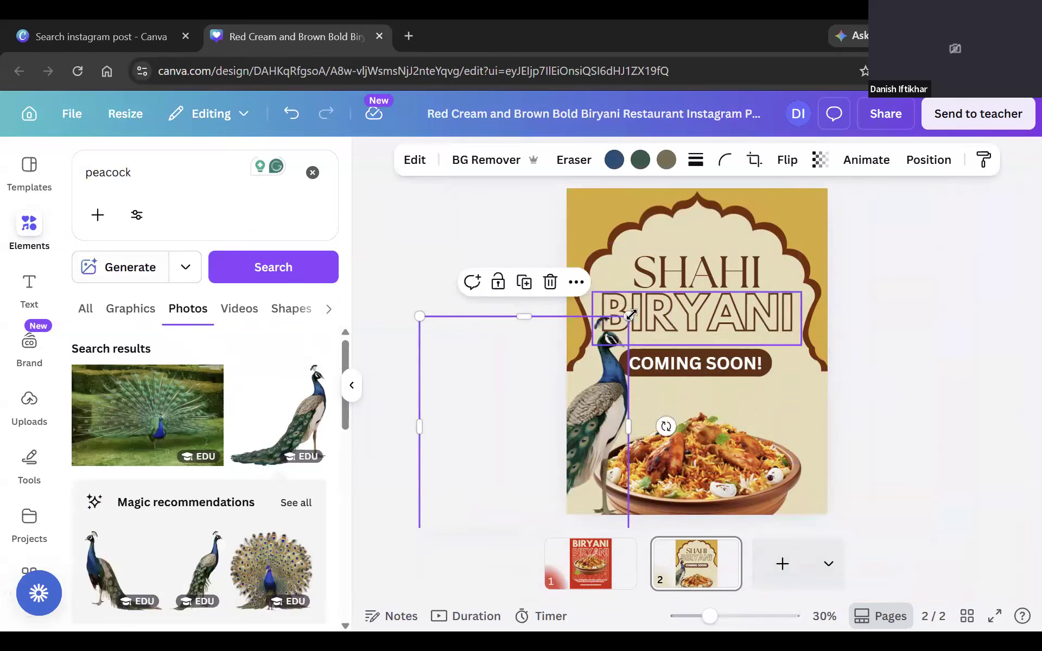
pyautogui.moveTo(629, 316); pyautogui.dragTo(601, 426)
pyautogui.moveTo(638, 390); pyautogui.dragTo(664, 362)
pyautogui.moveTo(648, 402); pyautogui.dragTo(619, 416)
pyautogui.rightClick(628, 414)
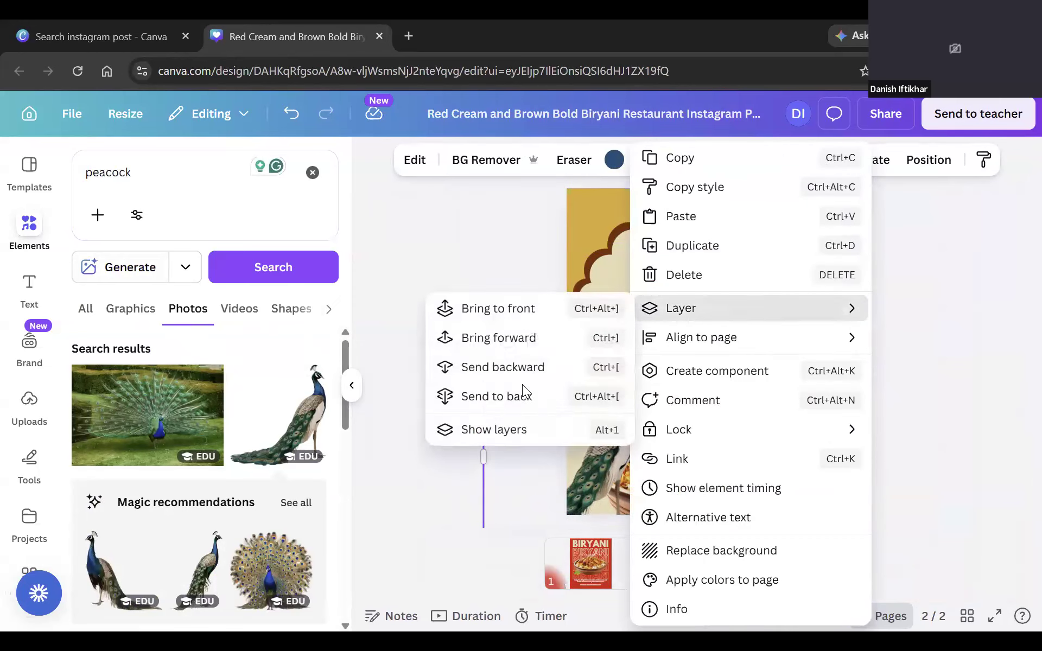
pyautogui.moveTo(689, 313)
pyautogui.click(522, 396)
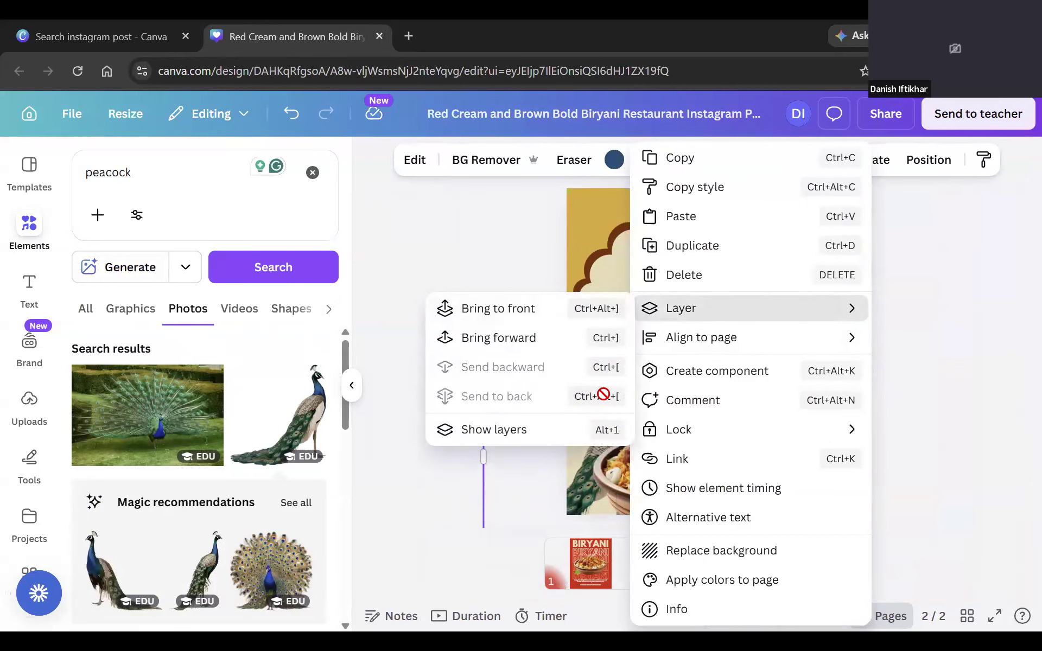
pyautogui.click(980, 390)
# Duplicate the peacock and flip the copy horizontally to stand mirrored at the right side of the bowl.
pyautogui.hotkey('ctrl', 'v')
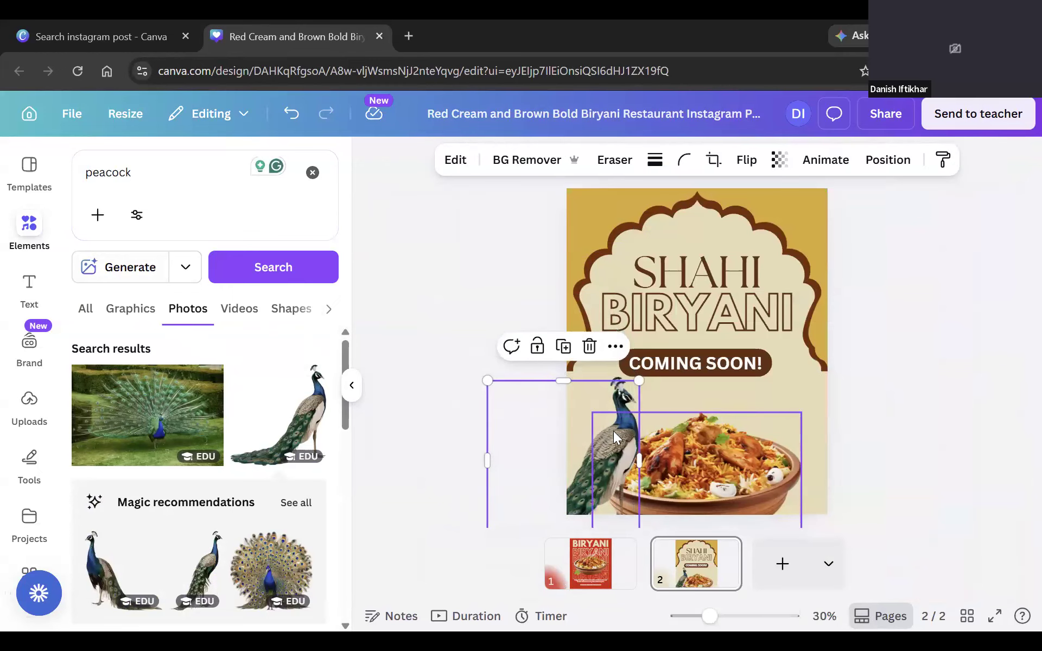
pyautogui.moveTo(625, 411); pyautogui.dragTo(793, 384)
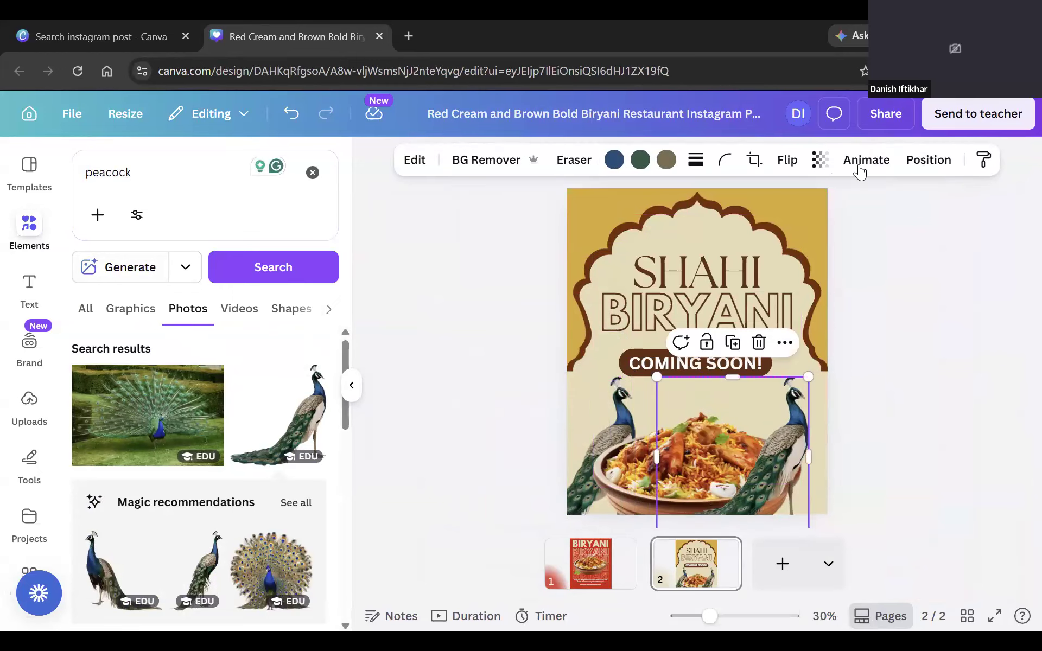
pyautogui.click(797, 160)
pyautogui.click(802, 202)
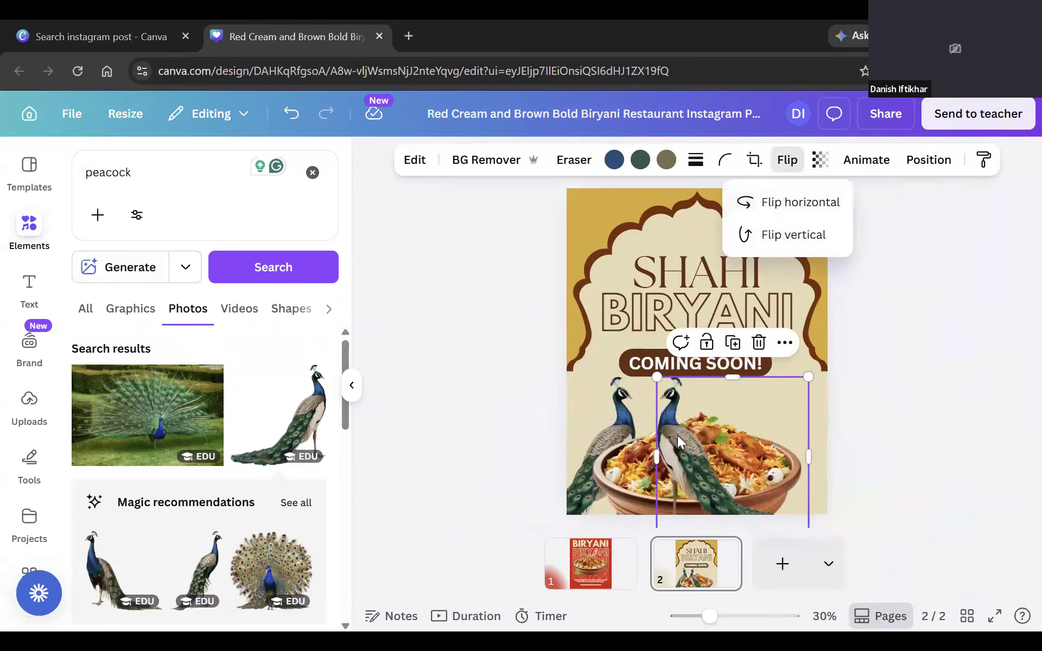
pyautogui.click(777, 438)
pyautogui.moveTo(676, 437); pyautogui.dragTo(788, 436)
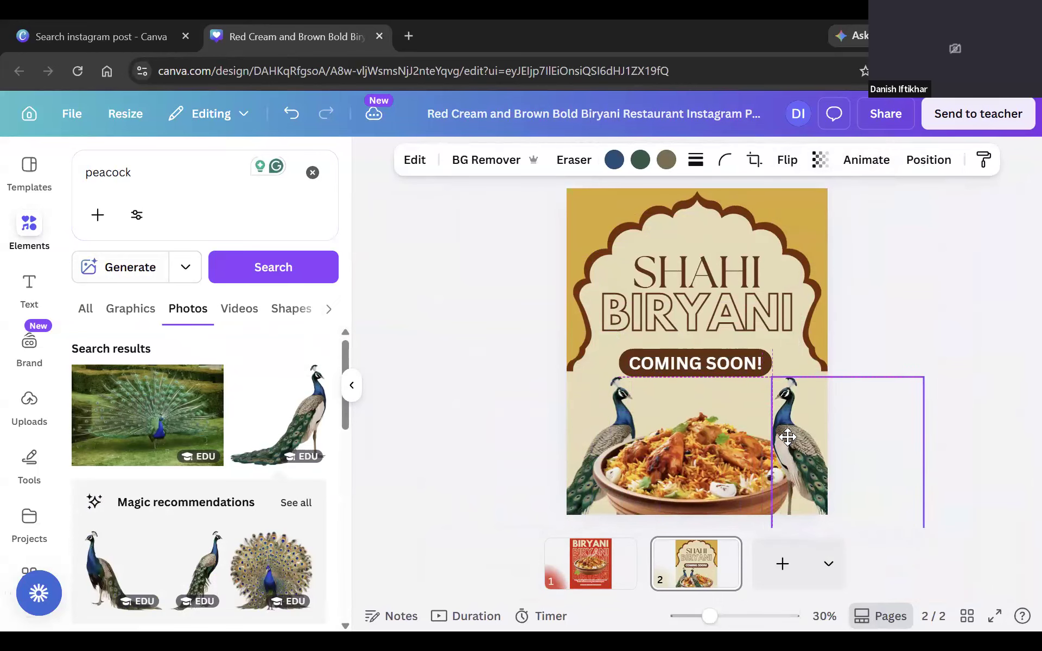
# Group the two peacocks centred on the page and send the group behind the biryani bowl.
pyautogui.keyDown('shift'); pyautogui.click(621, 397); pyautogui.keyUp('shift')
pyautogui.hotkey('ctrl', 'g')
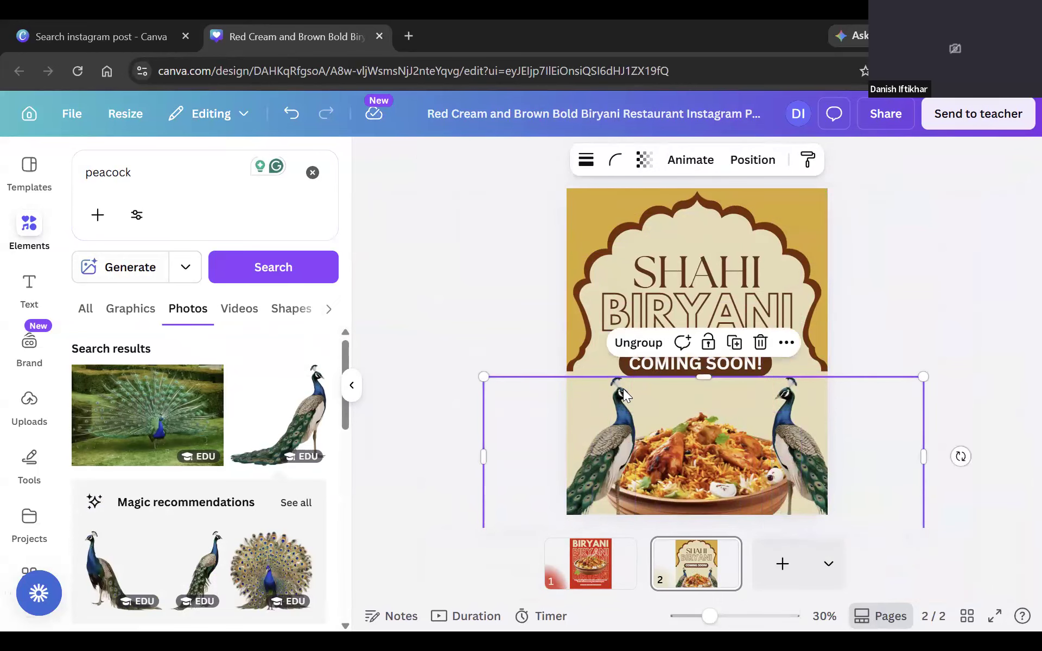
pyautogui.rightClick(615, 390)
pyautogui.moveTo(663, 396)
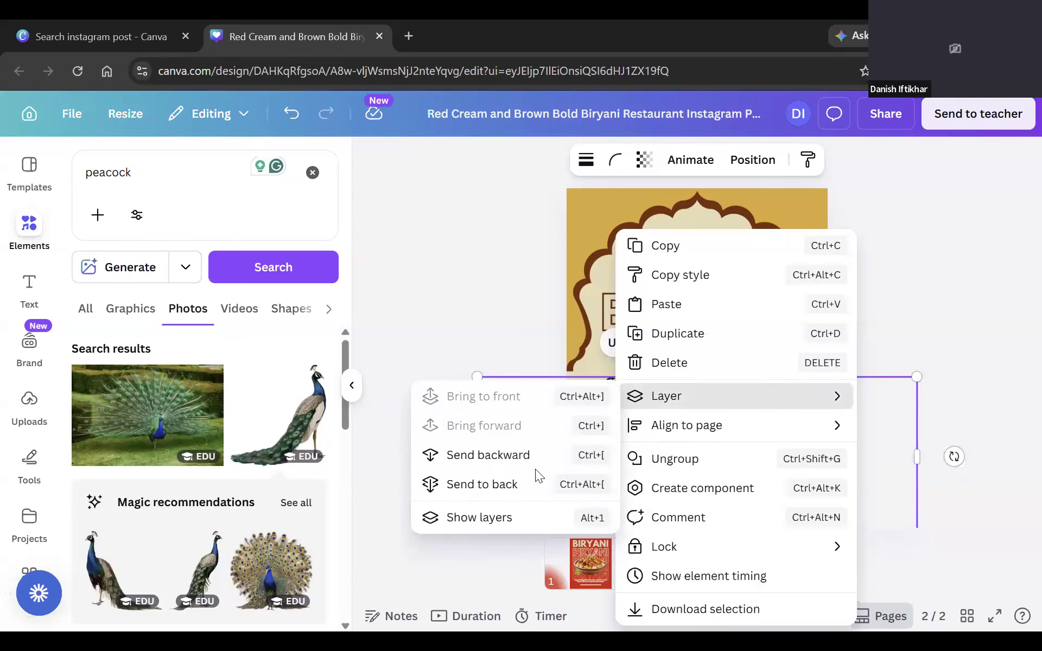
pyautogui.click(529, 345)
pyautogui.click(752, 461)
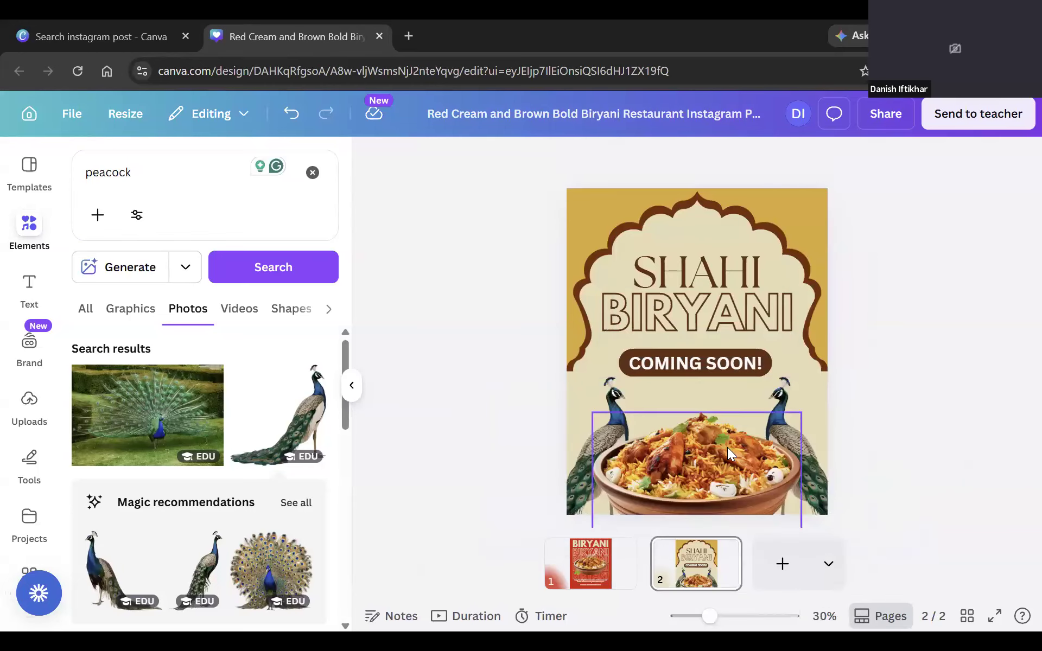
# Try extending the peacock group upward toward the COMING SOON! bar, and undo the change.
pyautogui.click(866, 400)
pyautogui.click(807, 381)
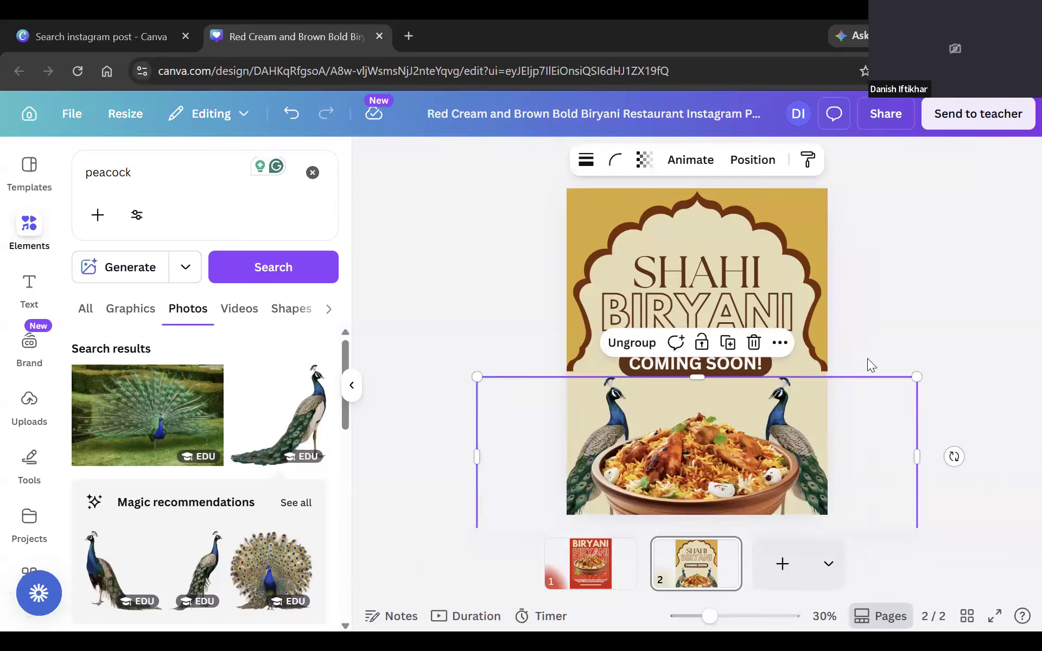
pyautogui.moveTo(697, 377); pyautogui.dragTo(703, 355)
pyautogui.click(994, 310)
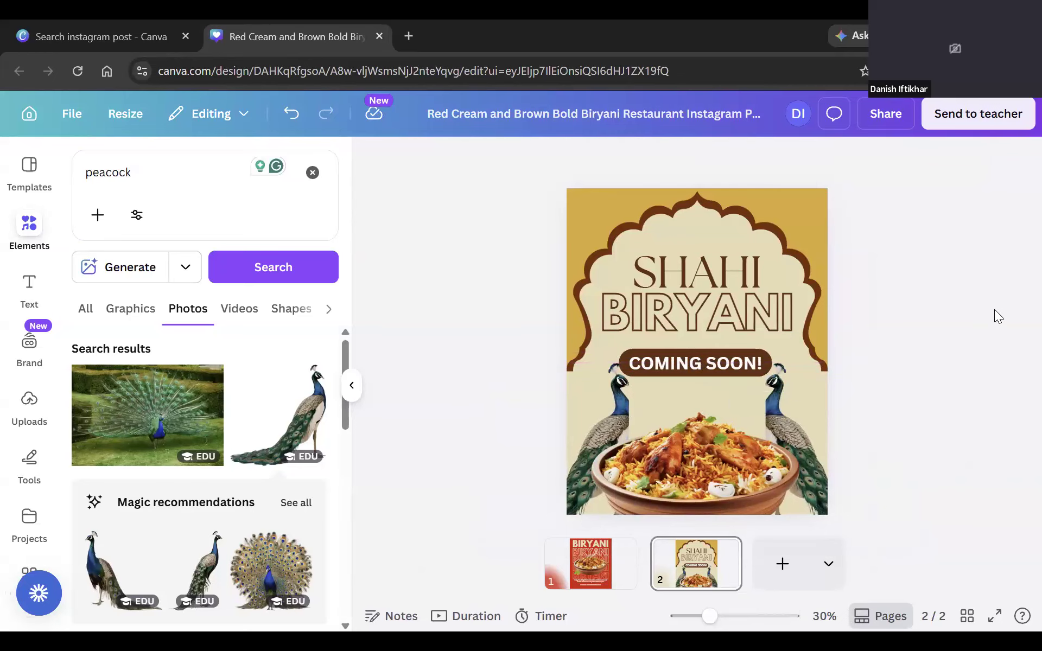
pyautogui.hotkey('ctrl', 'z')
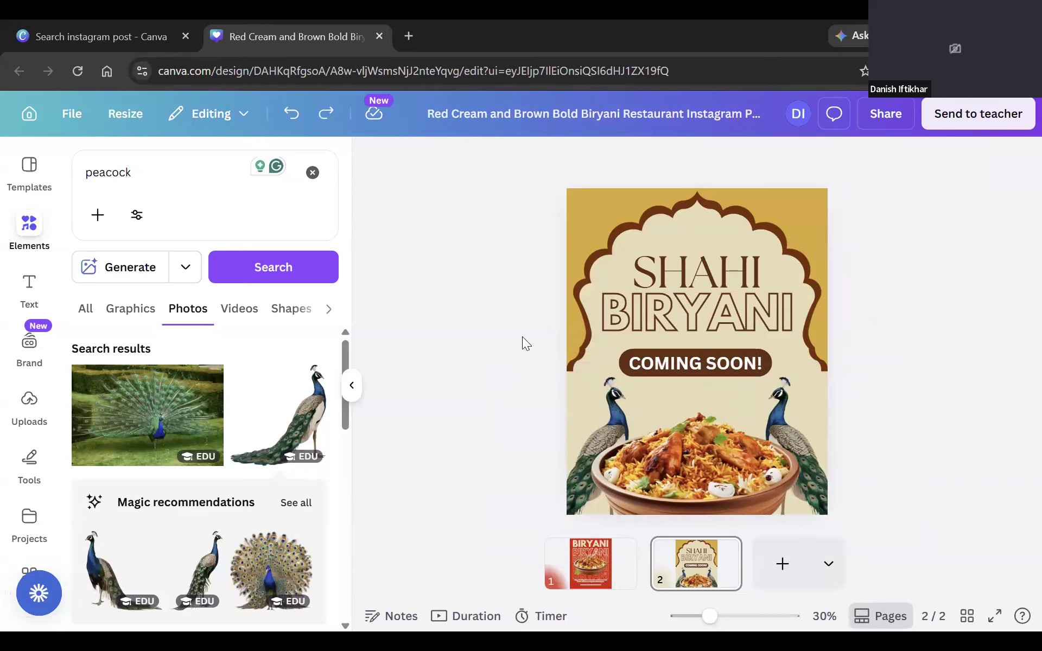
# Search the graphics for "smoke gif".
pyautogui.click(102, 170)
pyautogui.hotkey('ctrl', 'a')
pyautogui.write('smoke')
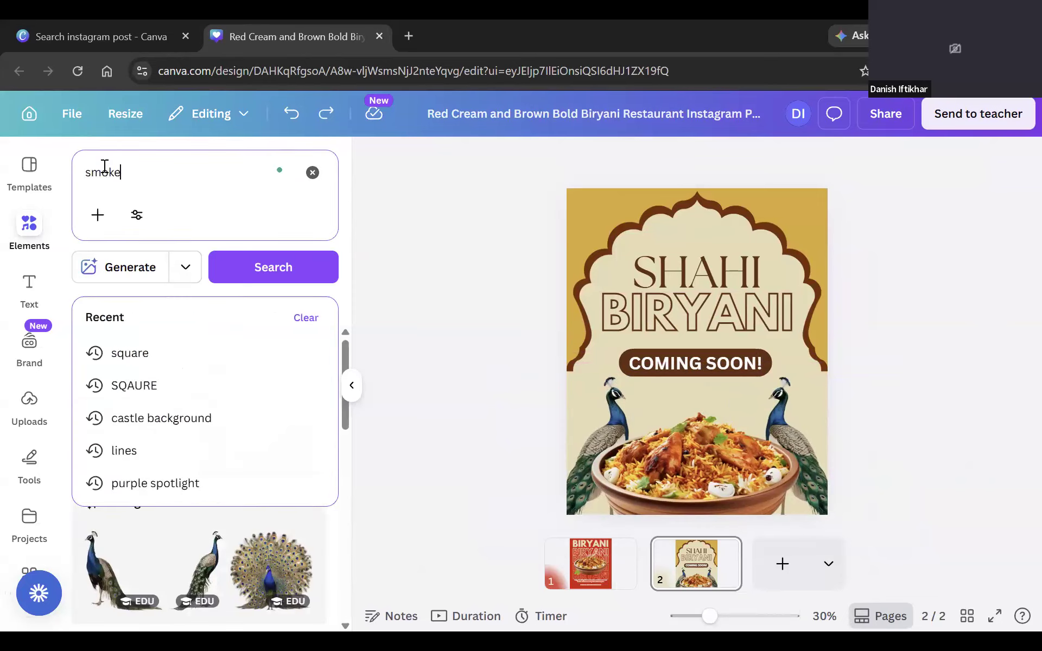
pyautogui.press('Return')
pyautogui.click(133, 308)
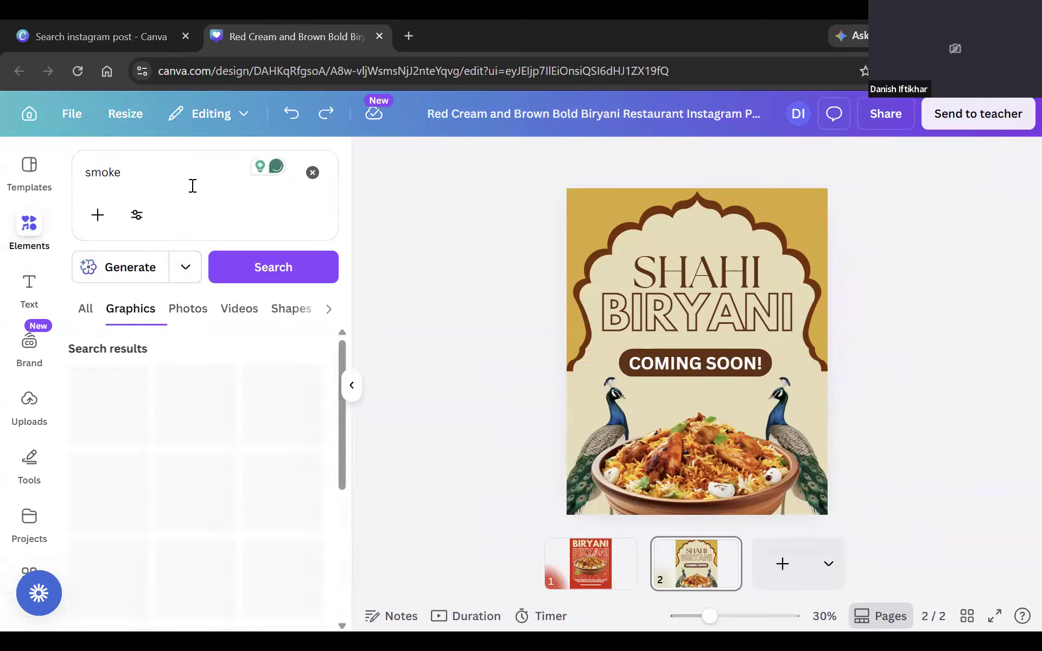
pyautogui.click(192, 185)
pyautogui.write('gif')
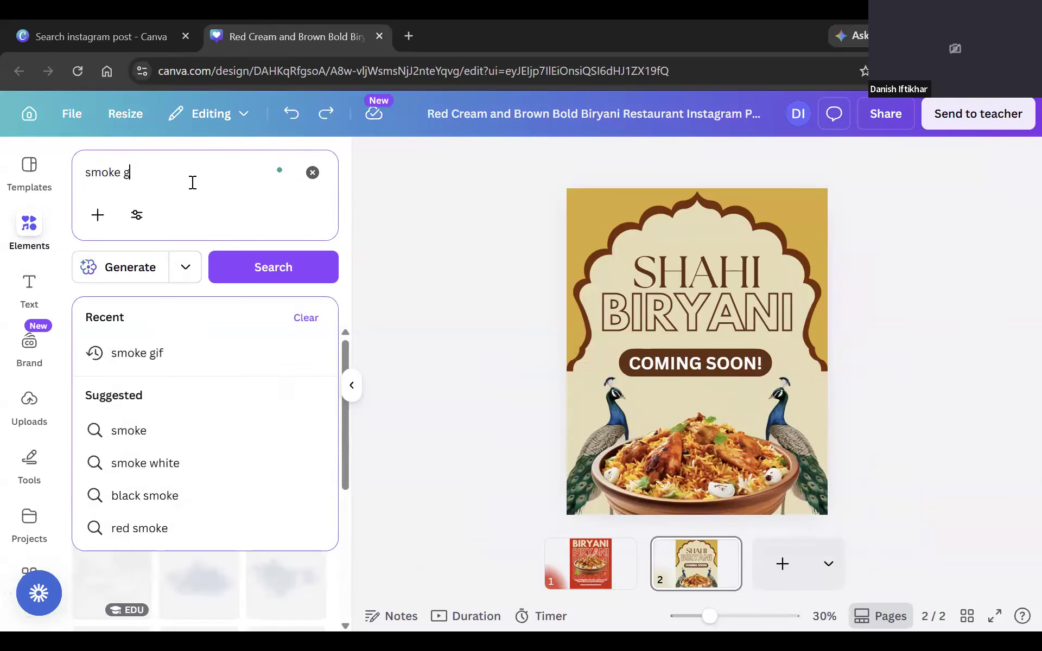
pyautogui.press('Return')
# Add a small animated wisp of white smoke and place it rising above the left part of the biryani.
pyautogui.scroll(-1, 219, 388)
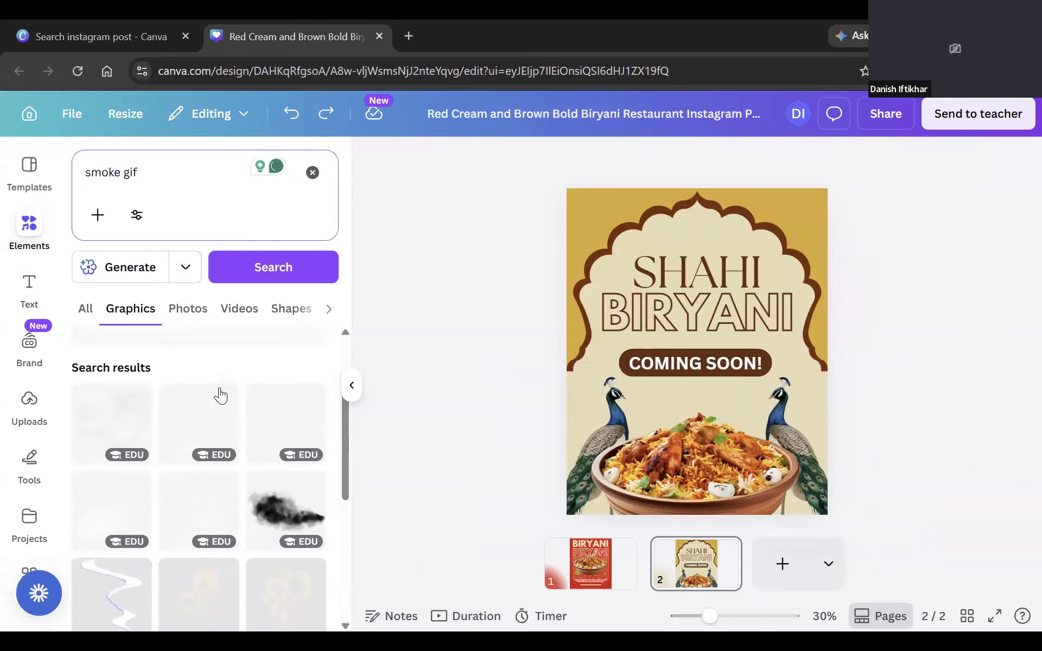
pyautogui.scroll(-1, 197, 406)
pyautogui.scroll(-3, 198, 410)
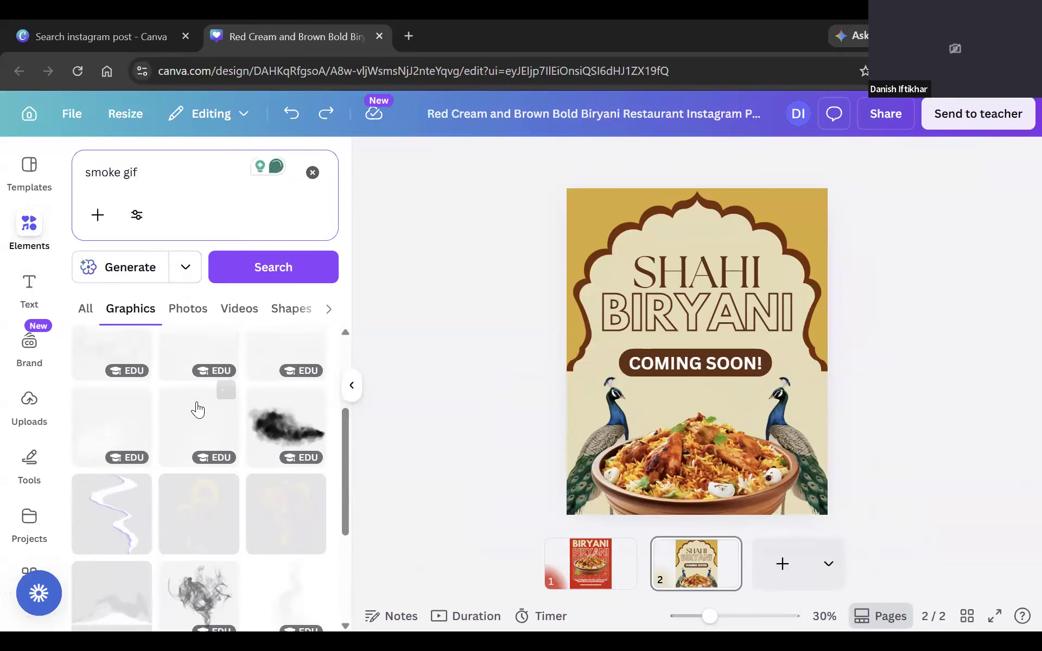
pyautogui.moveTo(769, 214); pyautogui.dragTo(670, 396)
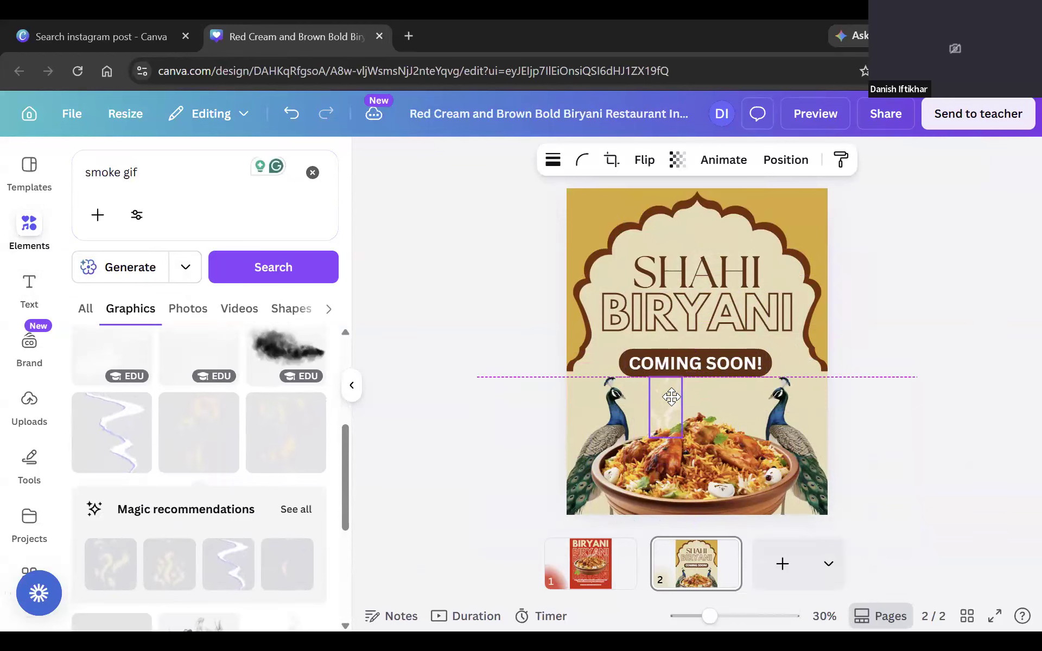
pyautogui.click(898, 386)
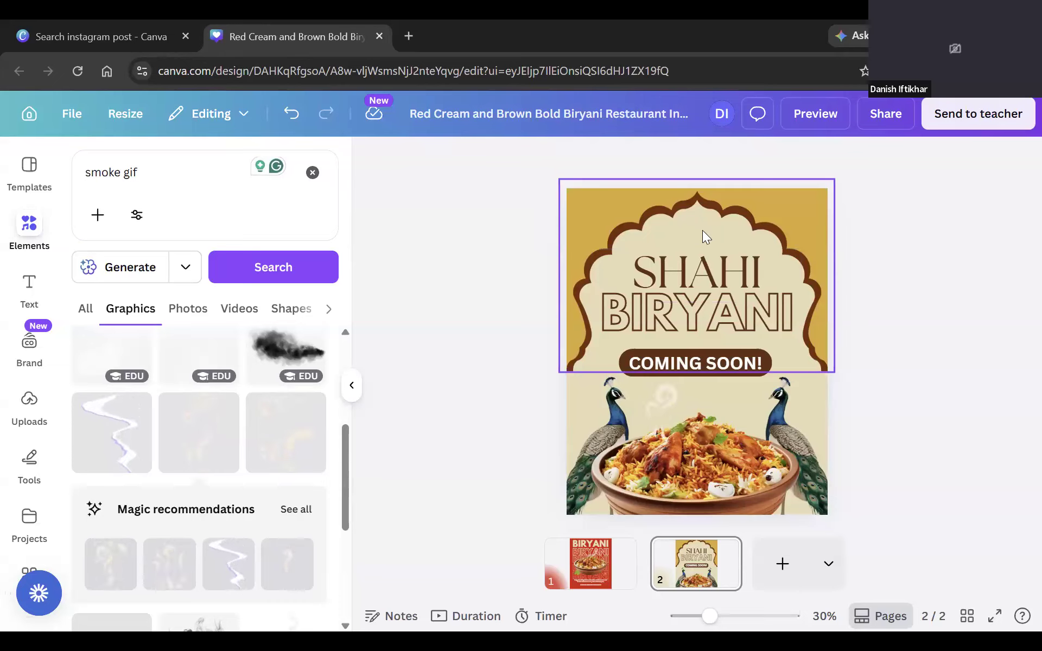
# Search the graphics for "food logo" and place the crowned fork-and-spoon wreath, sized small, inside the arch above SHAHI.
pyautogui.click(78, 174)
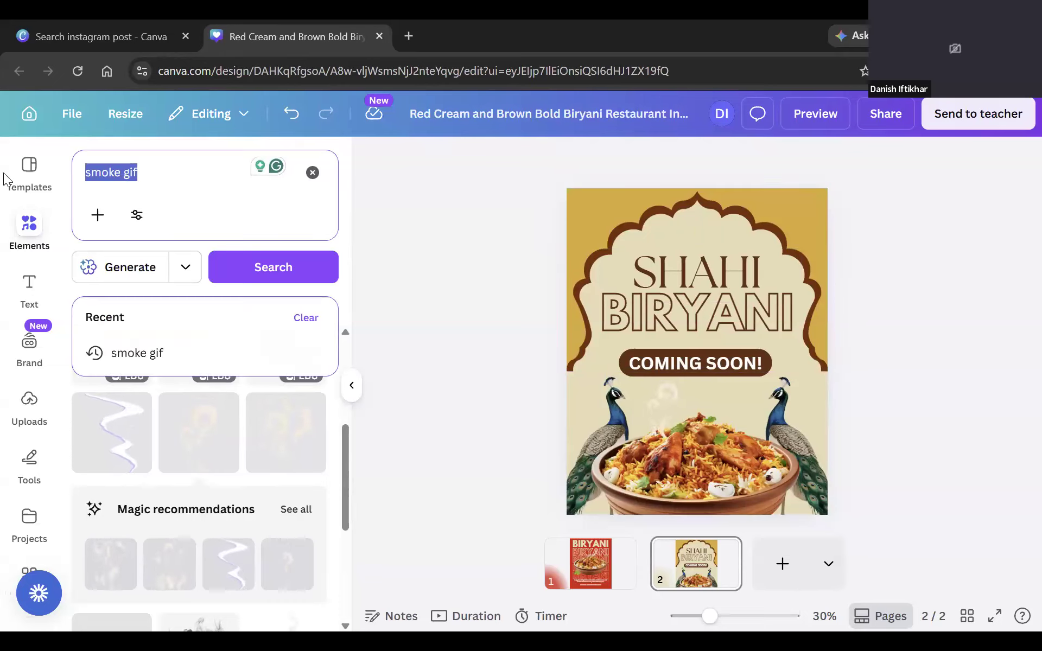
pyautogui.write('food logo')
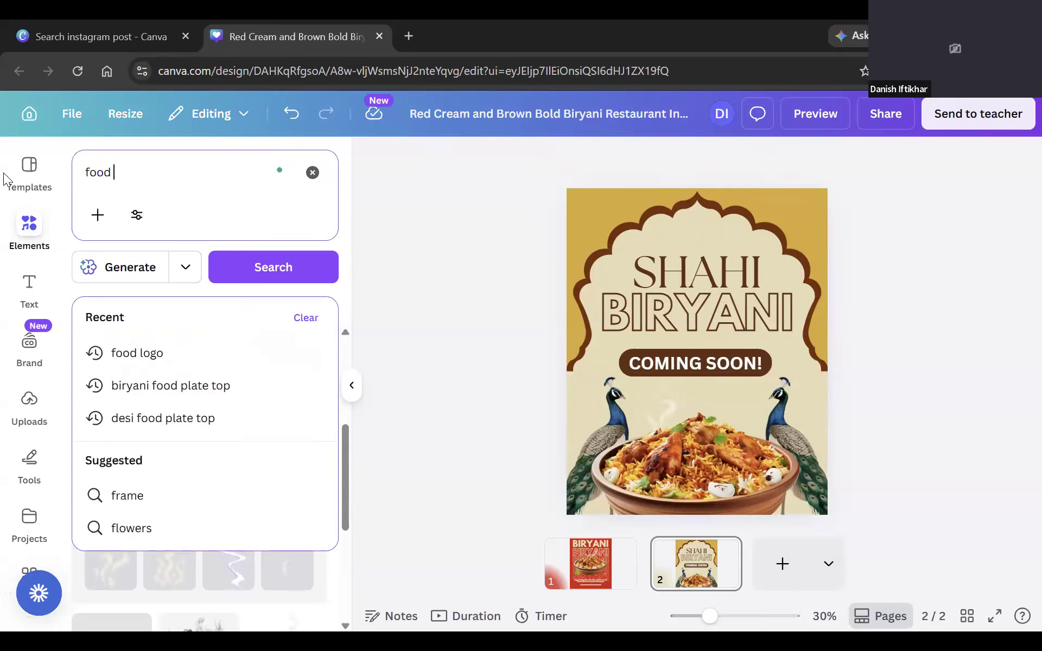
pyautogui.press('Return')
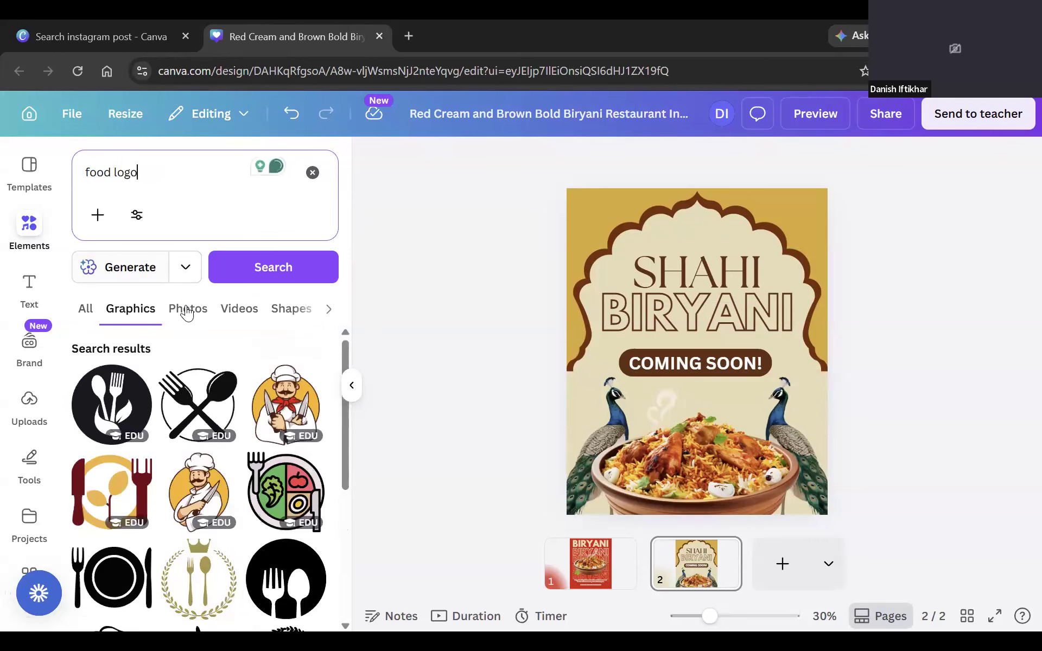
pyautogui.scroll(-3, 227, 407)
pyautogui.click(190, 432)
pyautogui.moveTo(748, 294); pyautogui.dragTo(694, 216)
pyautogui.scroll(-10, 209, 408)
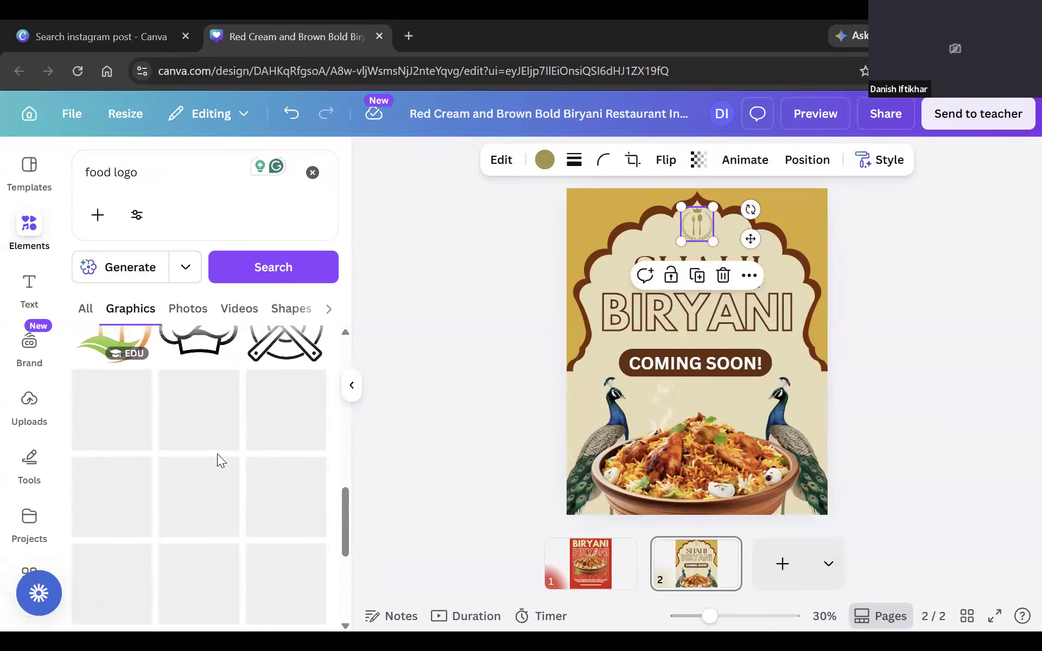
pyautogui.scroll(-6, 224, 482)
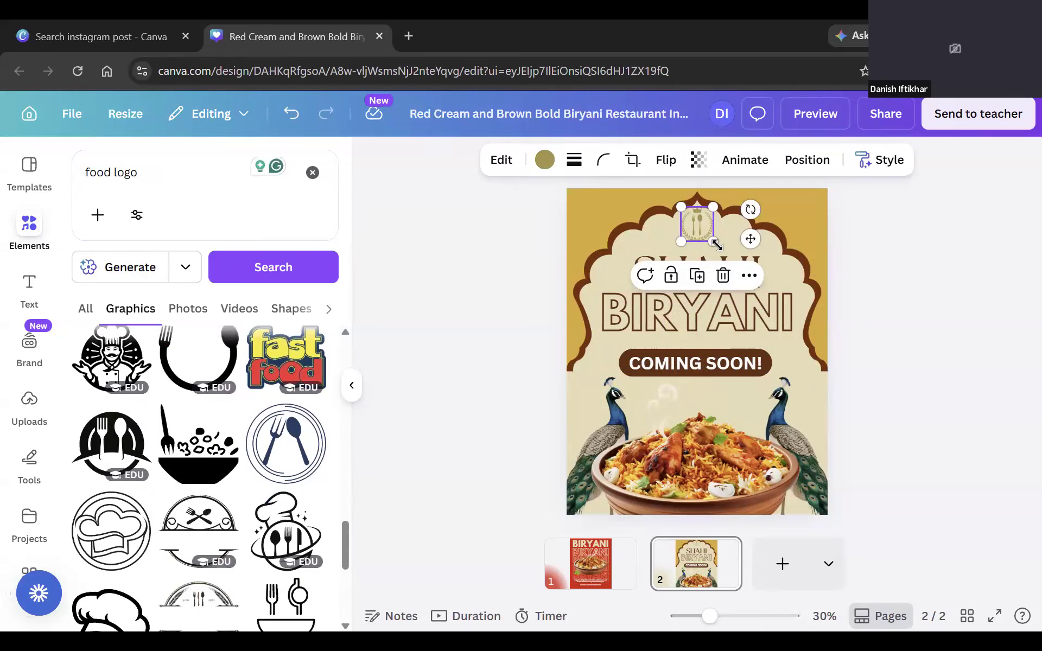
# Recolour the fork-and-spoon wreath logo to the arch's brown and move it slightly down toward the SHAHI heading.
pyautogui.scroll(5, 711, 225)
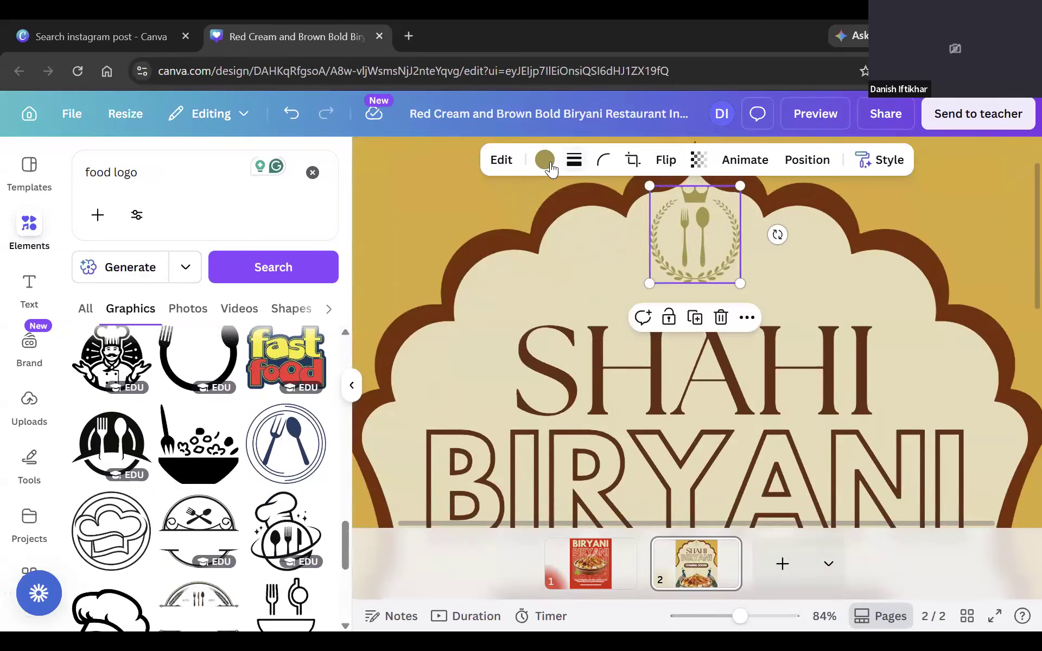
pyautogui.click(544, 159)
pyautogui.click(162, 279)
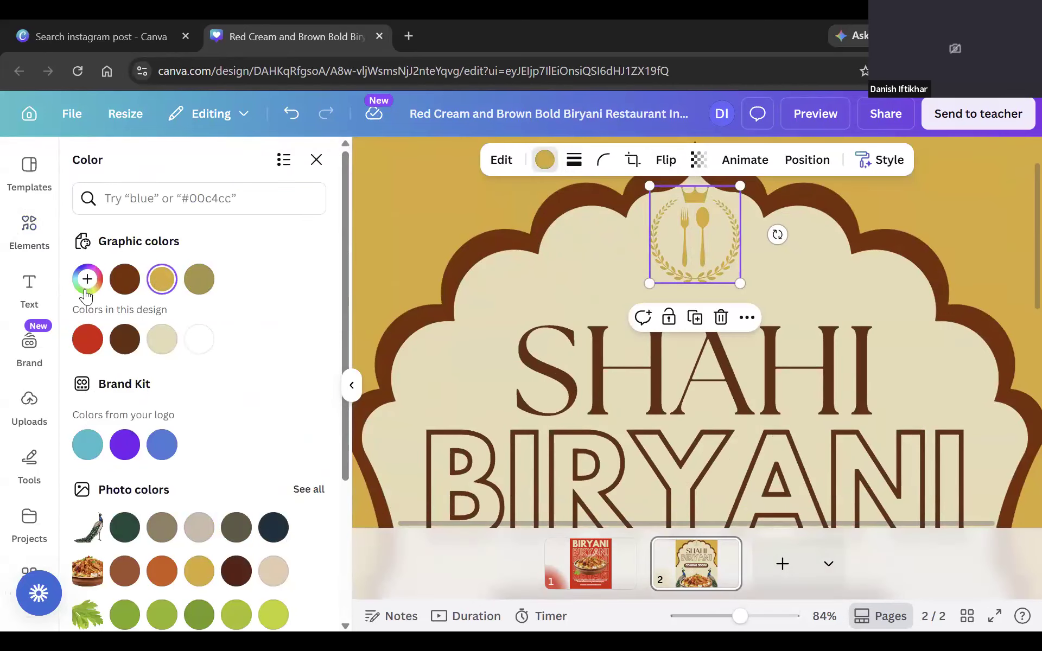
pyautogui.hotkey('ctrl', 'z')
pyautogui.moveTo(709, 243); pyautogui.dragTo(708, 254)
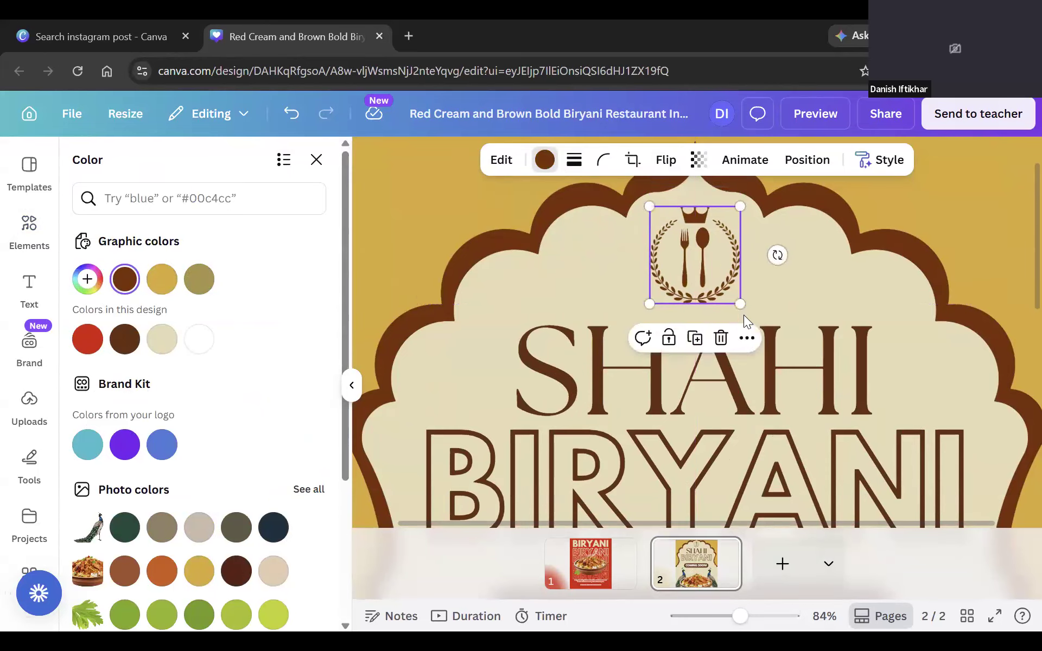
pyautogui.scroll(-4, 700, 255)
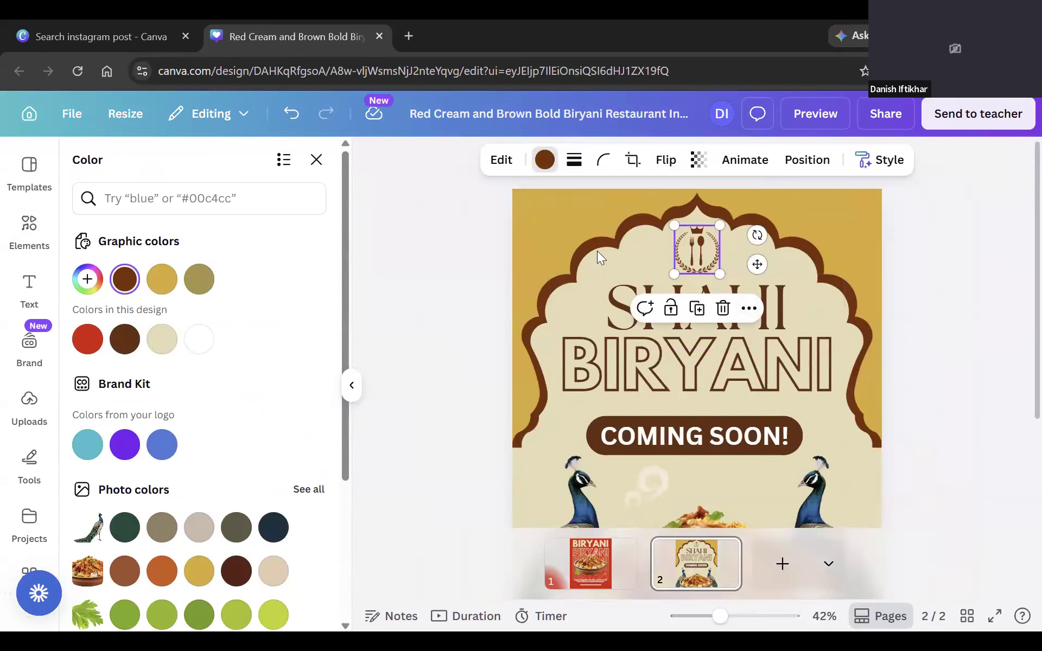
# Delete the fork-and-spoon wreath logo and search the graphics for "crown logo".
pyautogui.press('Delete')
pyautogui.click(155, 184)
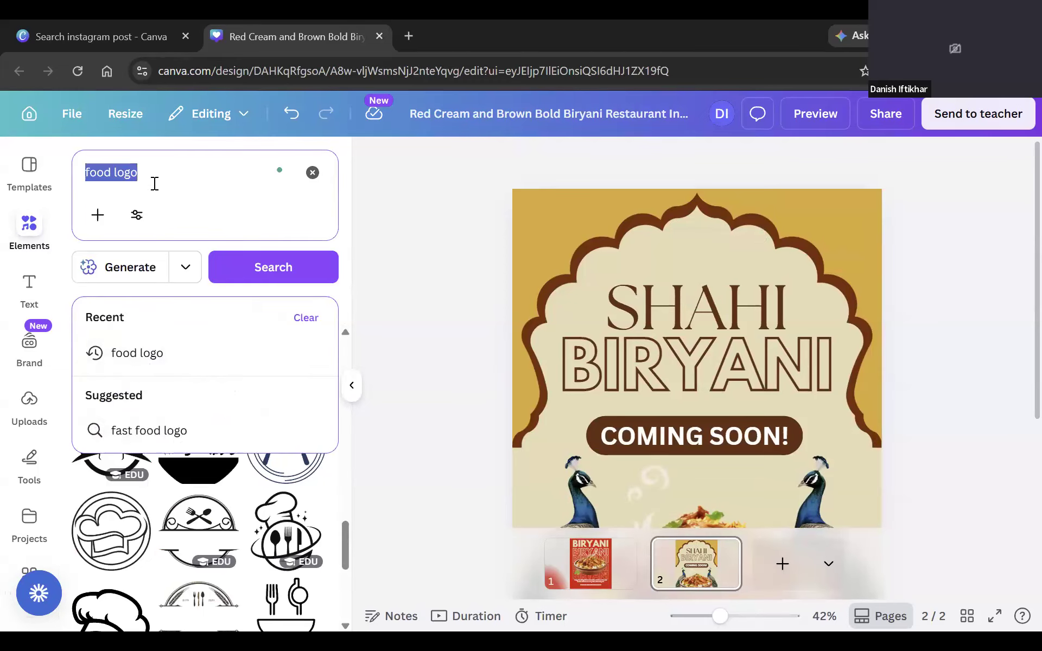
pyautogui.write('croww')
pyautogui.press('BackSpace')
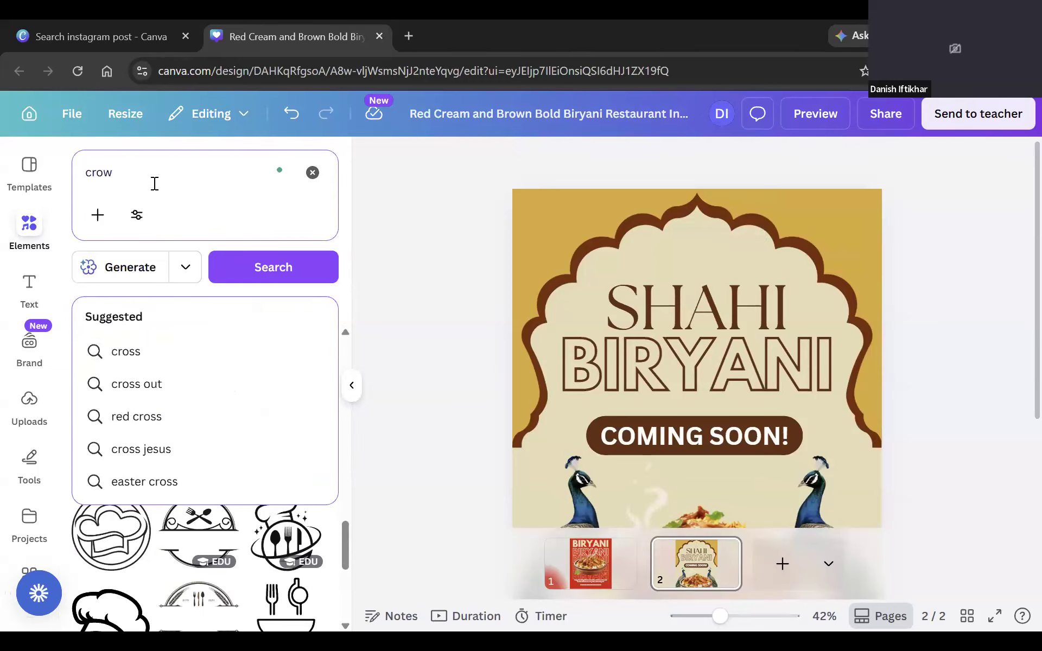
pyautogui.write('n')
pyautogui.press('Return')
pyautogui.write('logo')
pyautogui.press('Return')
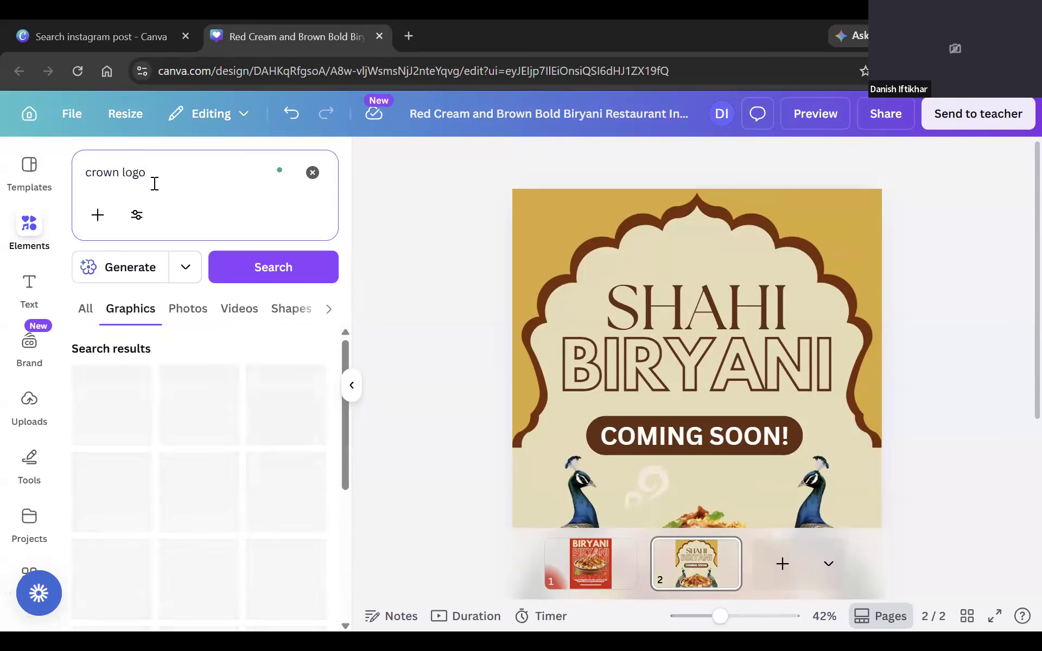
# Add the solid black five-point crown, recolour it to the arch's brown, and place it small and centred above SHAHI.
pyautogui.click(78, 422)
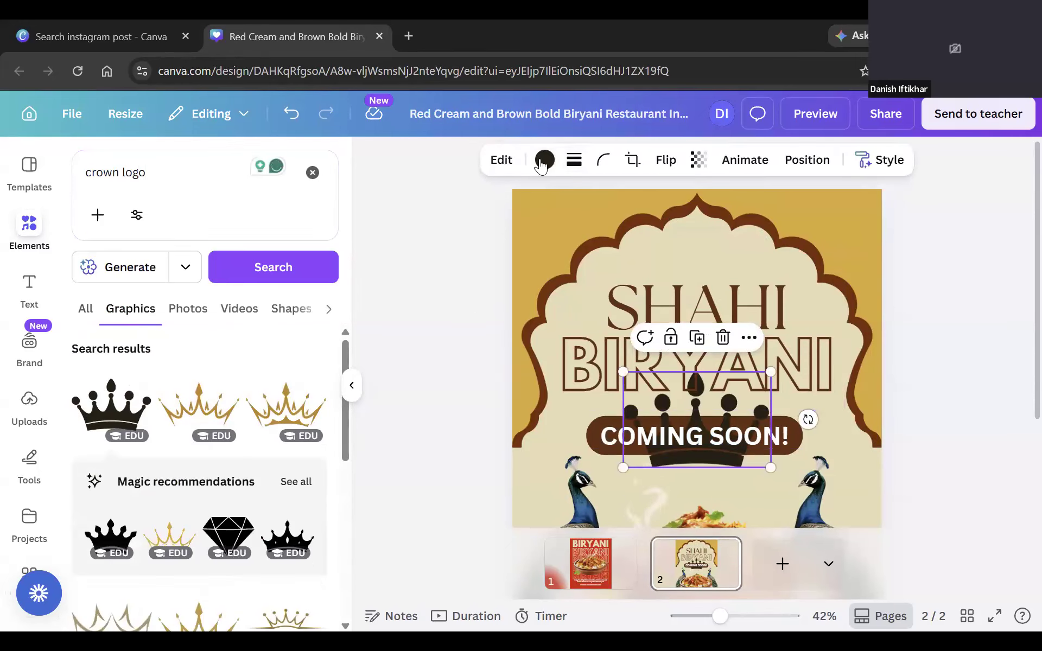
pyautogui.click(544, 160)
pyautogui.moveTo(770, 468); pyautogui.dragTo(642, 395)
pyautogui.moveTo(655, 382); pyautogui.dragTo(702, 259)
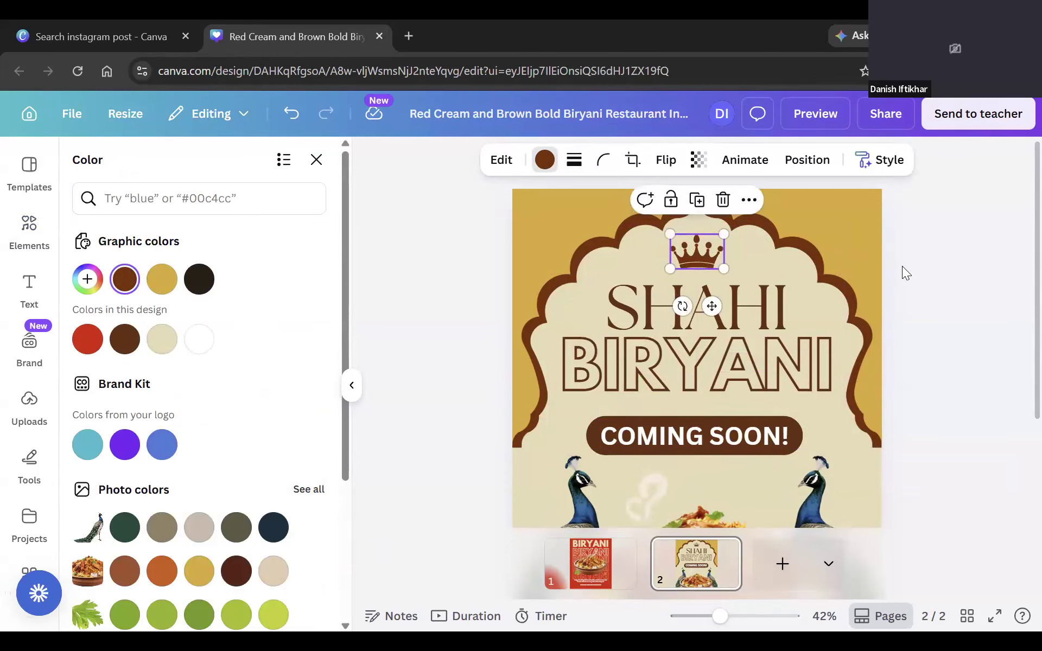
pyautogui.click(902, 266)
pyautogui.keyDown('ctrl'); pyautogui.scroll(-5, 902, 267); pyautogui.keyUp('ctrl')
pyautogui.keyDown('ctrl'); pyautogui.scroll(1, 674, 363); pyautogui.keyUp('ctrl')
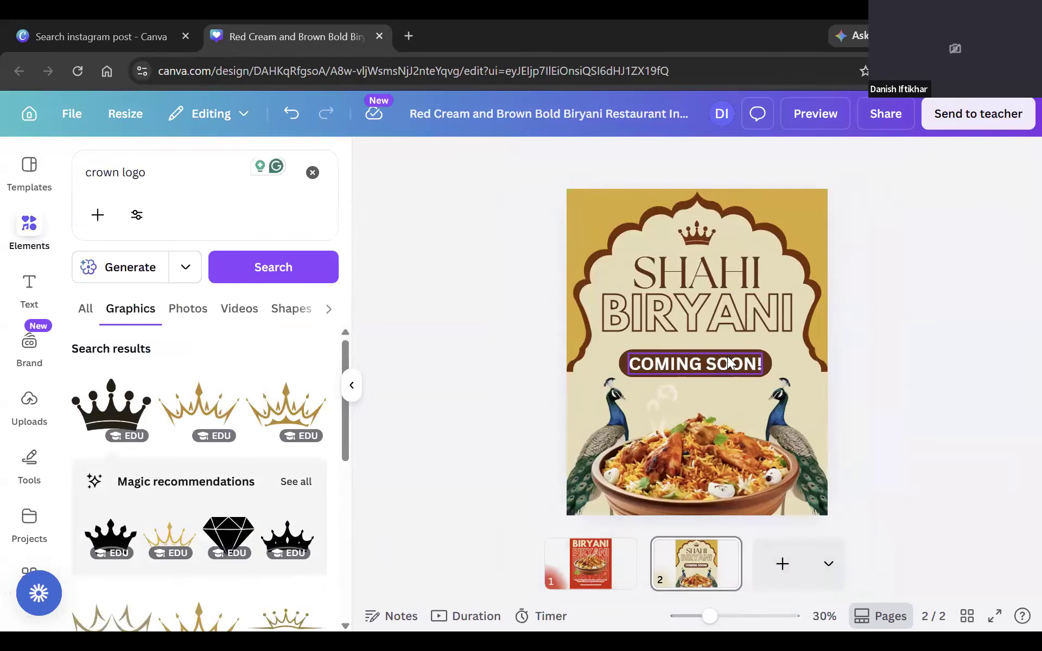
# Move the COMING SOON! text and its brown pill together slightly up, closer to the BIRYANI heading.
pyautogui.click(678, 363)
pyautogui.keyDown('ctrl'); pyautogui.scroll(4, 818, 359); pyautogui.keyUp('ctrl')
pyautogui.click(868, 370)
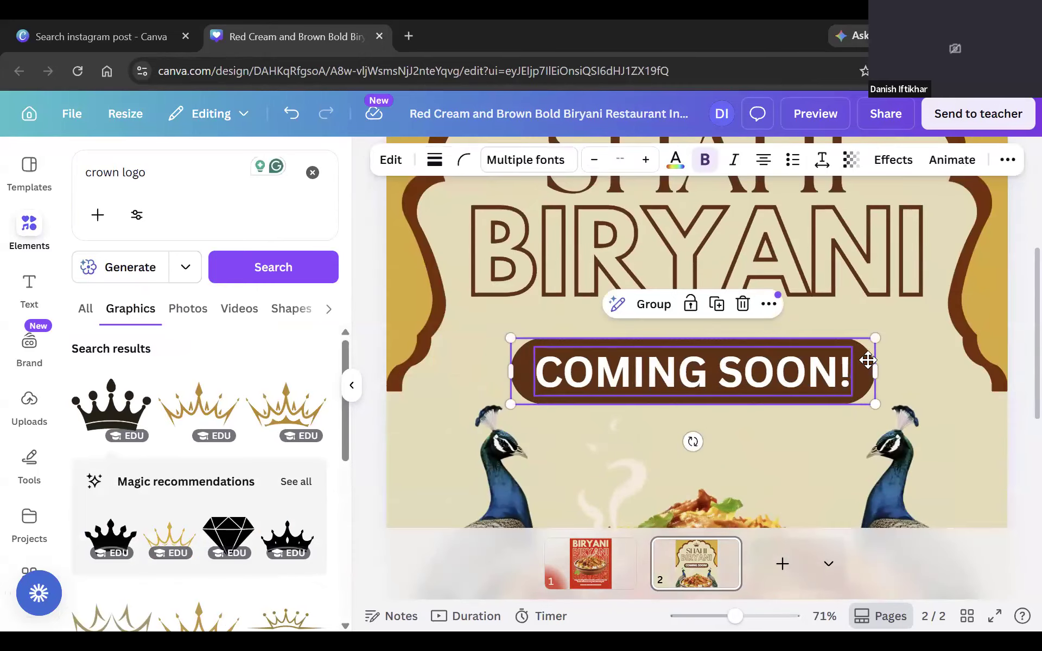
pyautogui.keyDown('ctrl'); pyautogui.scroll(-3, 868, 358); pyautogui.keyUp('ctrl')
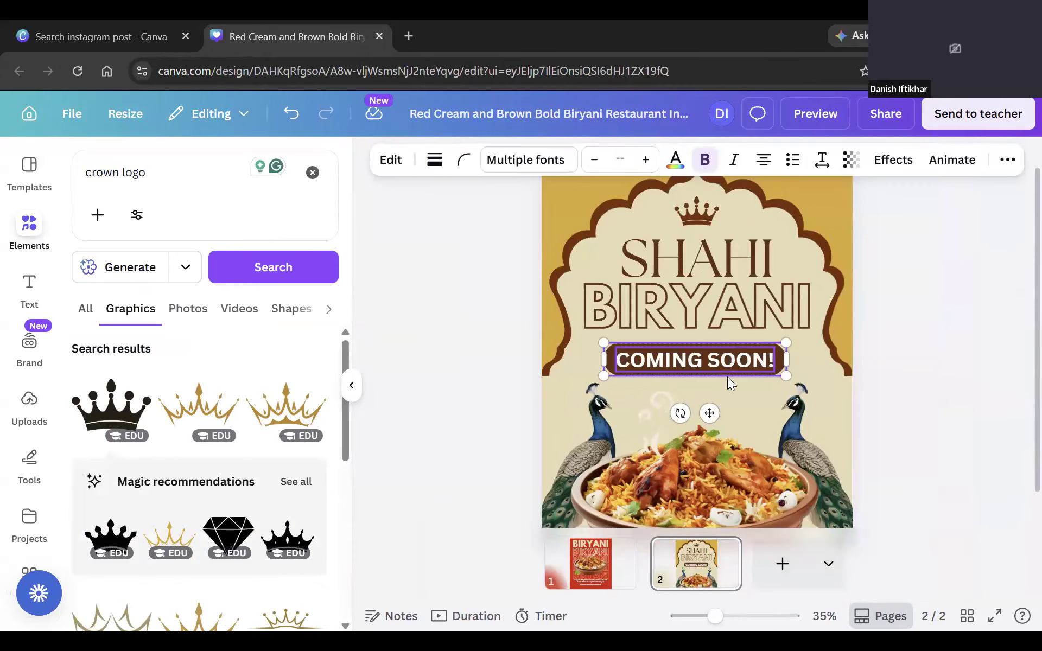
# Duplicate the COMING SOON! text directly below its pill and change the copy to read "biryani.com".
pyautogui.click(728, 385)
pyautogui.click(736, 364)
pyautogui.moveTo(736, 360); pyautogui.dragTo(734, 394)
pyautogui.doubleClick(734, 394)
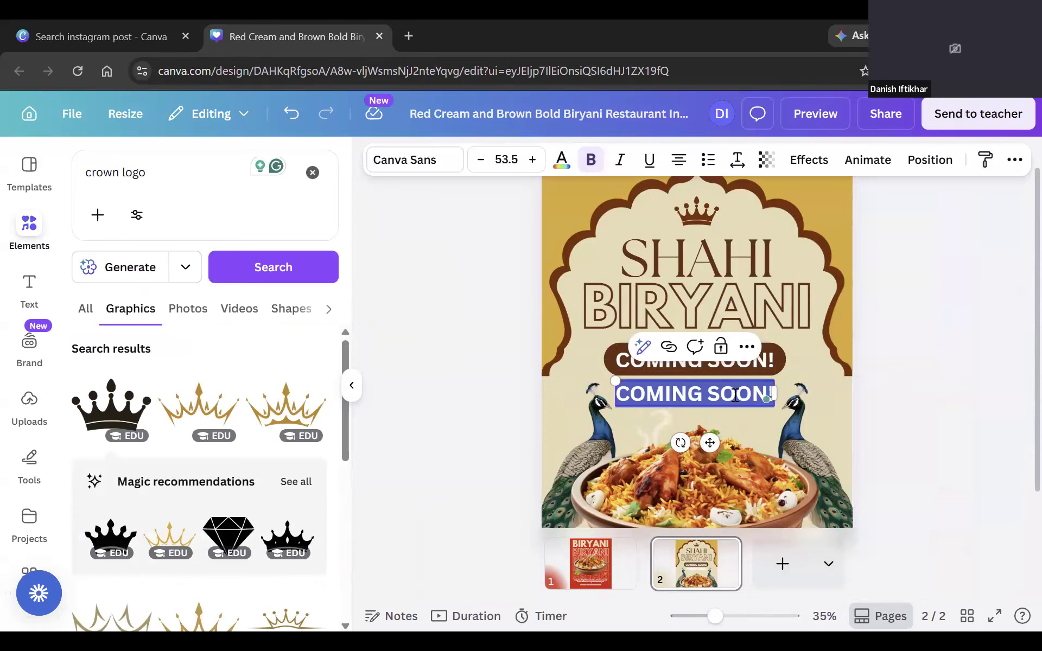
pyautogui.write('birya')
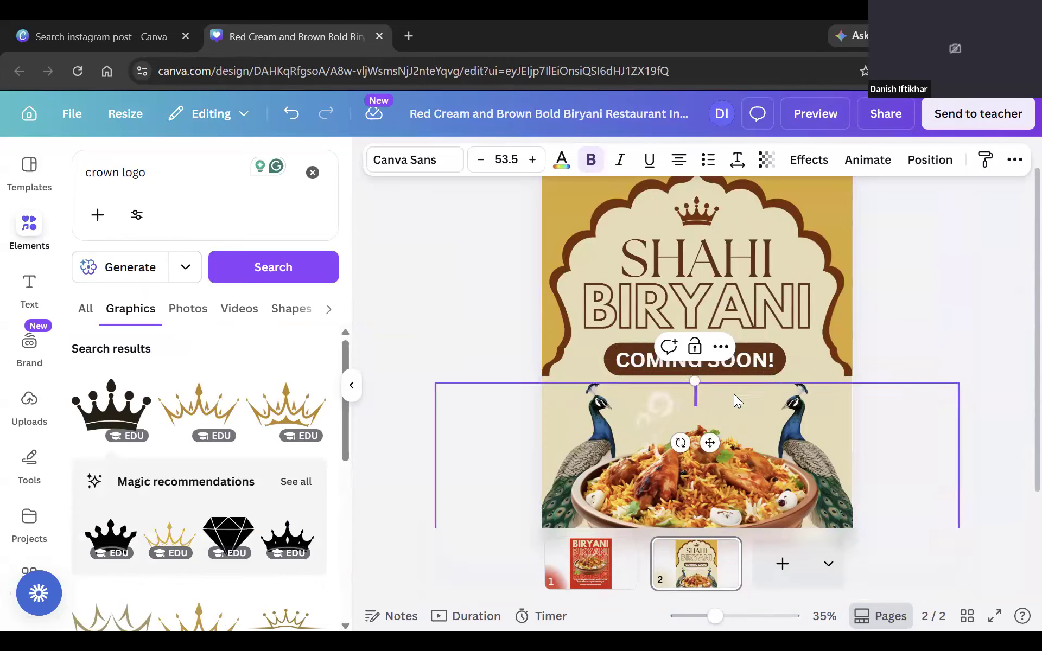
pyautogui.write('n')
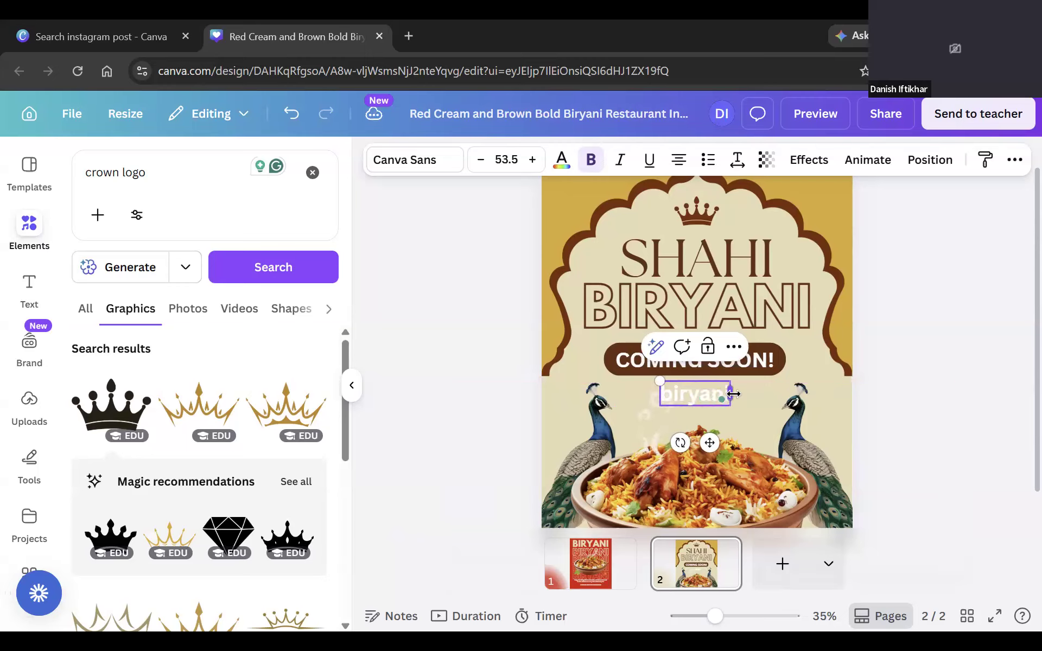
pyautogui.write('i.')
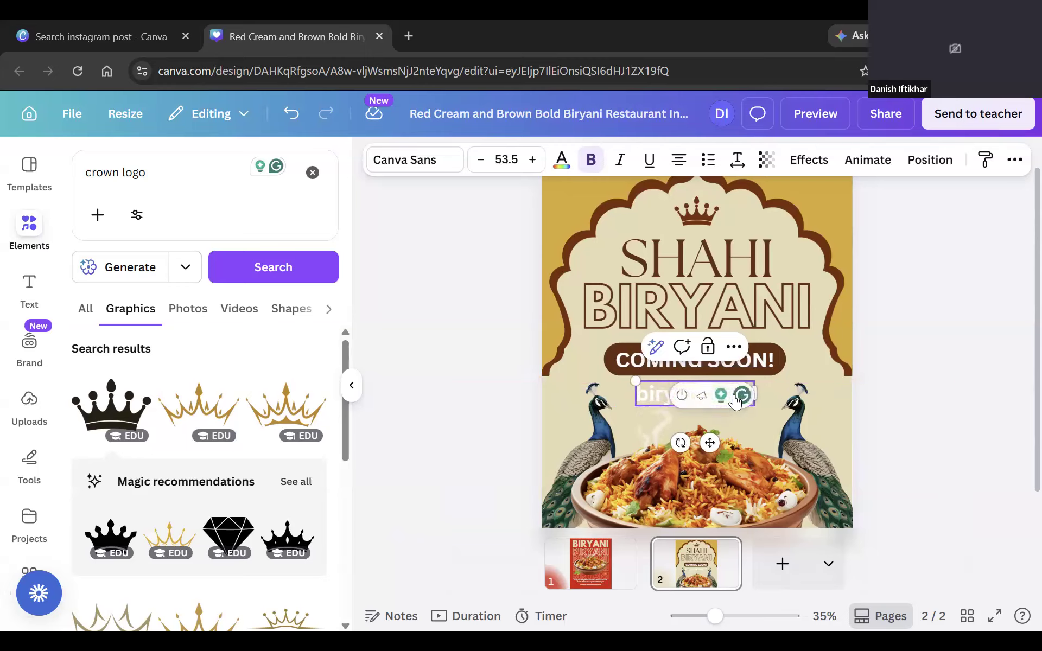
# Recolour the biryani.com text dark brown and shrink it to font size 37.9, centred below the COMING SOON! pill.
pyautogui.hotkey('ctrl', 'a')
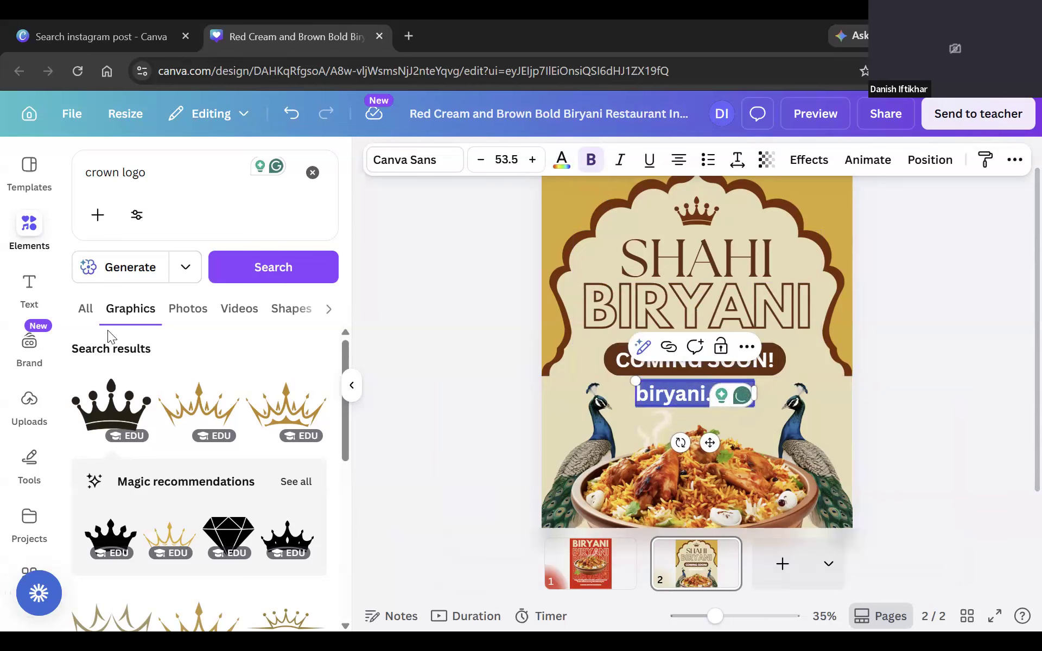
pyautogui.click(125, 340)
pyautogui.click(629, 402)
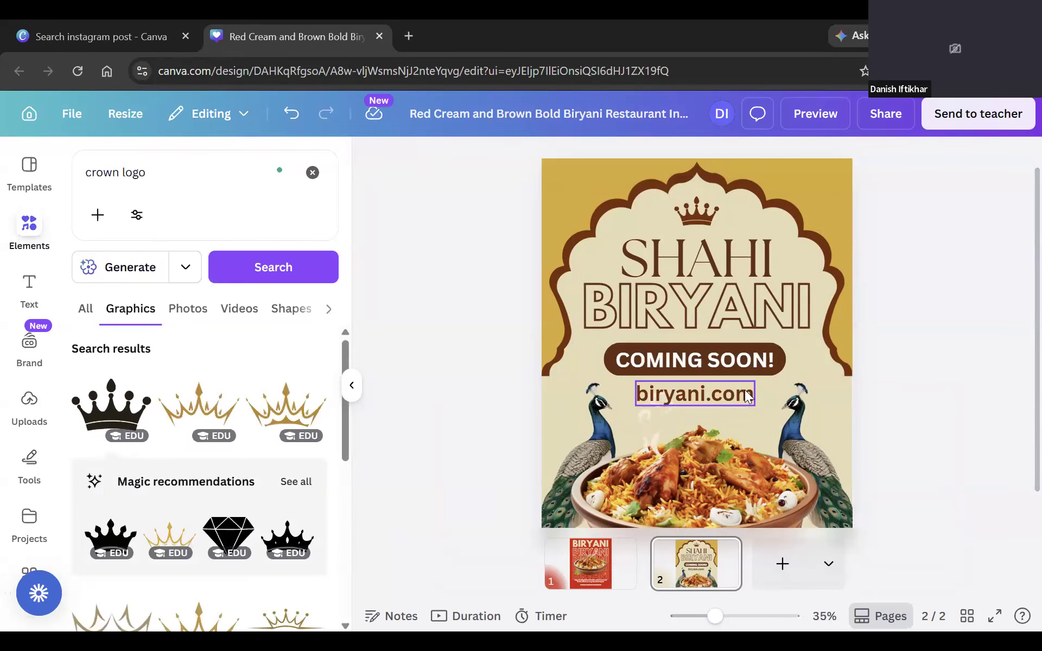
pyautogui.click(748, 396)
pyautogui.moveTo(734, 395); pyautogui.dragTo(725, 399)
pyautogui.moveTo(689, 438); pyautogui.dragTo(704, 437)
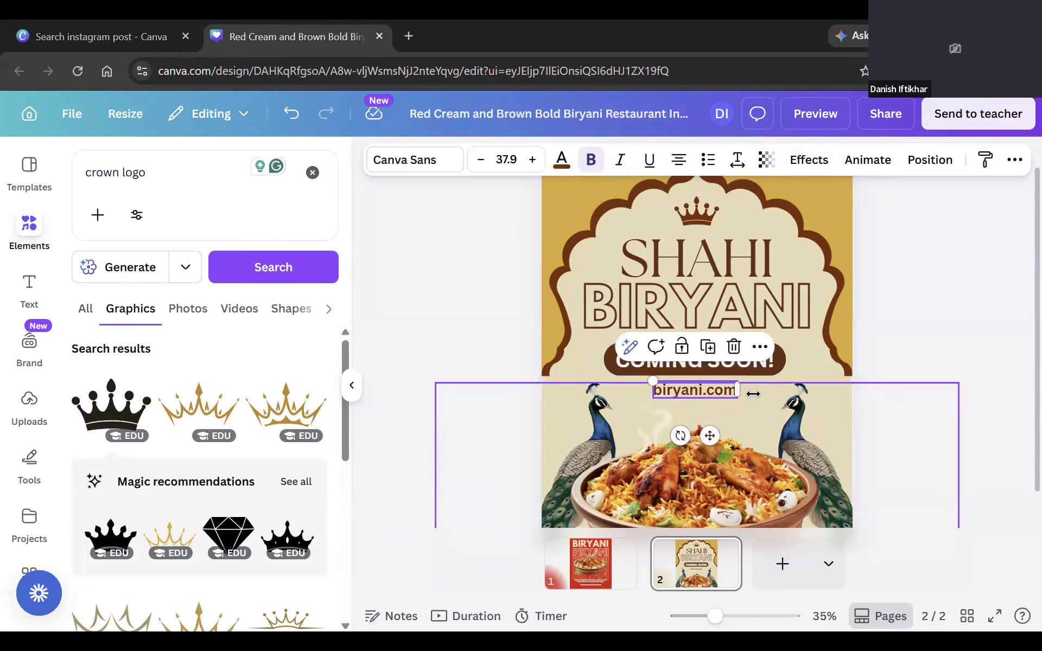
# Capitalise the first letter of the web address so it reads "Biryani.com".
pyautogui.scroll(5, 753, 394)
pyautogui.doubleClick(753, 388)
pyautogui.click(701, 386)
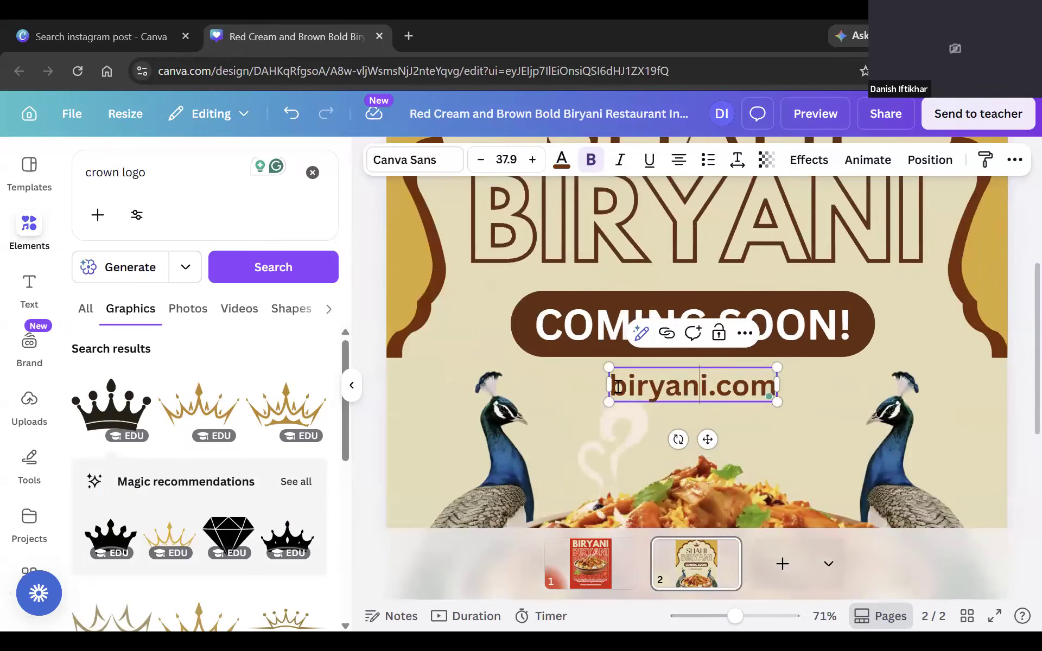
pyautogui.moveTo(610, 386); pyautogui.dragTo(625, 386)
pyautogui.write('B')
pyautogui.click(846, 393)
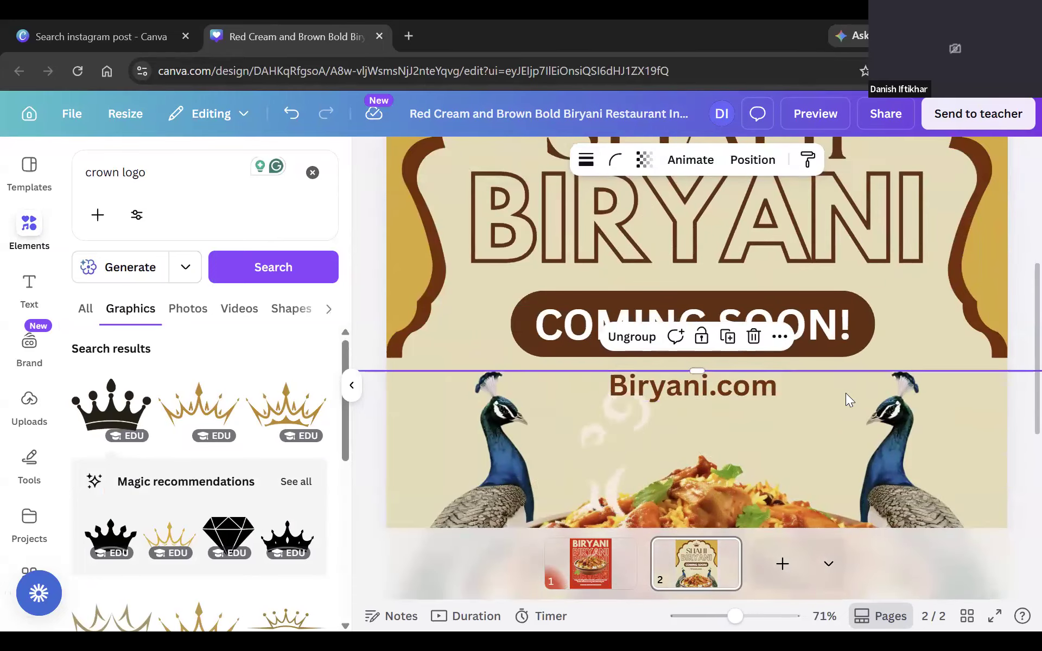
pyautogui.scroll(-5, 846, 393)
pyautogui.click(929, 286)
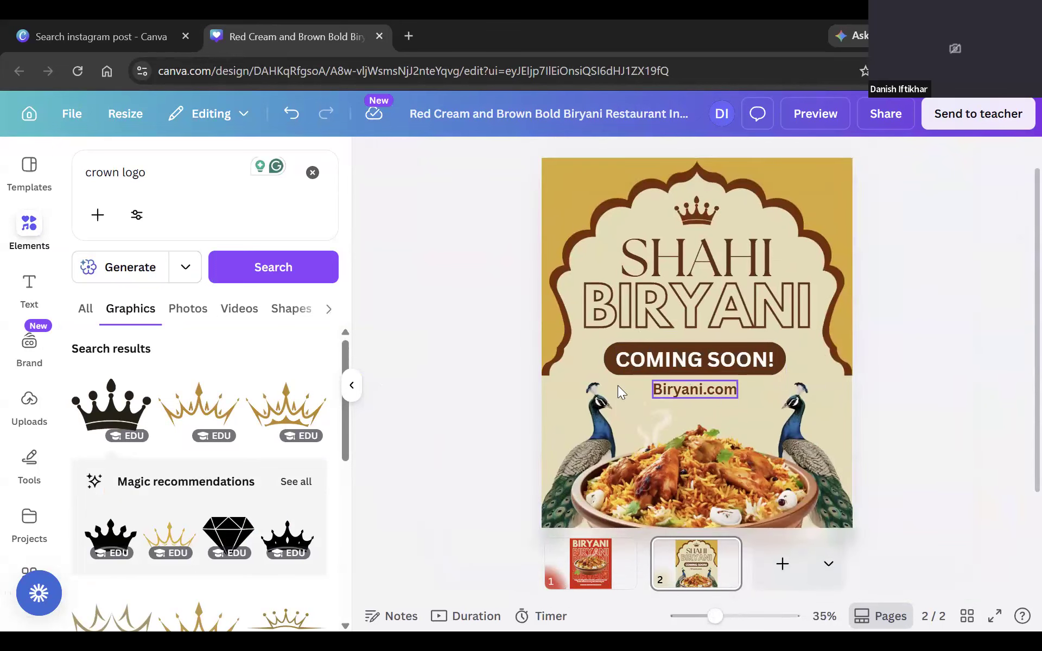
pyautogui.scroll(-2, 444, 361)
pyautogui.scroll(1, 444, 360)
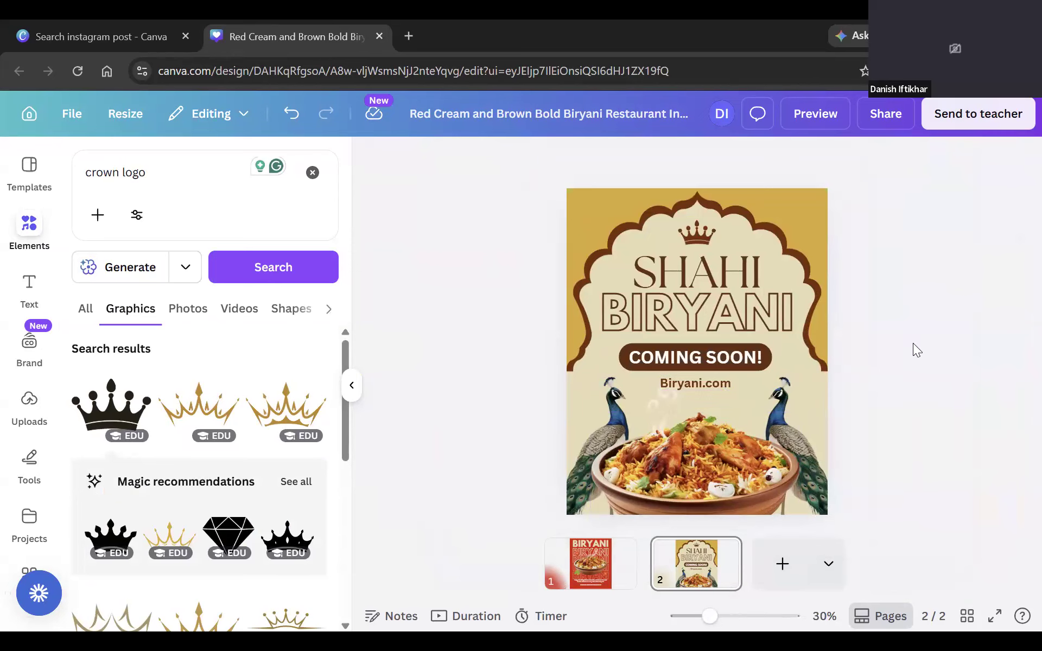
pyautogui.click(755, 345)
pyautogui.scroll(2, 798, 360)
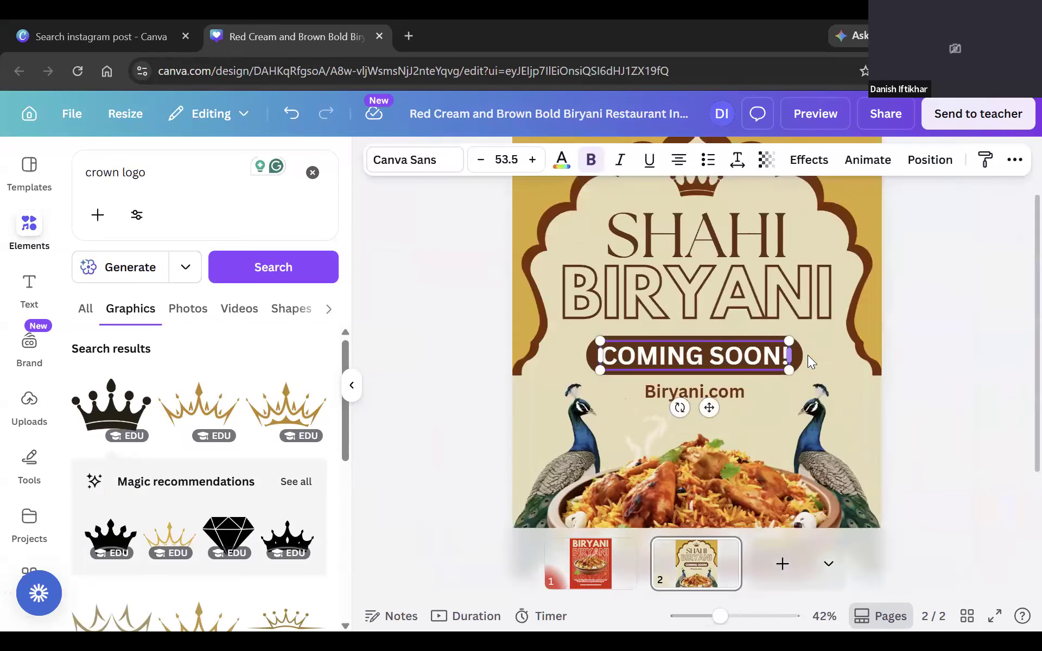
pyautogui.scroll(-2, 801, 365)
pyautogui.click(912, 325)
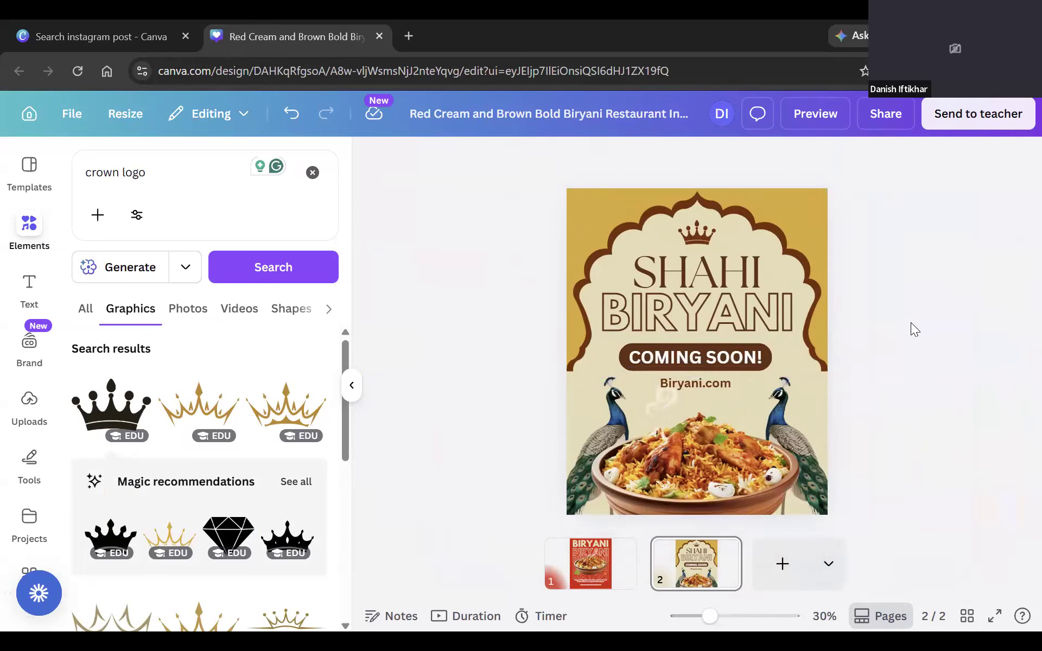
# Try the Perandory font on the web address, settle on the Rasputin serif font, and widen its letter spacing.
pyautogui.click(721, 385)
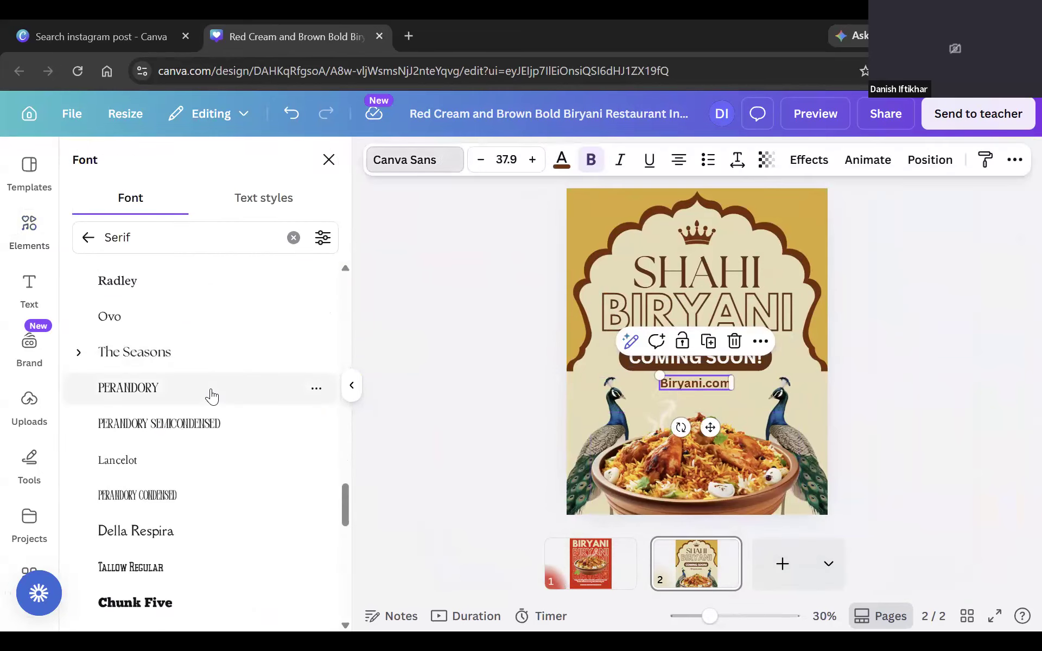
pyautogui.click(212, 395)
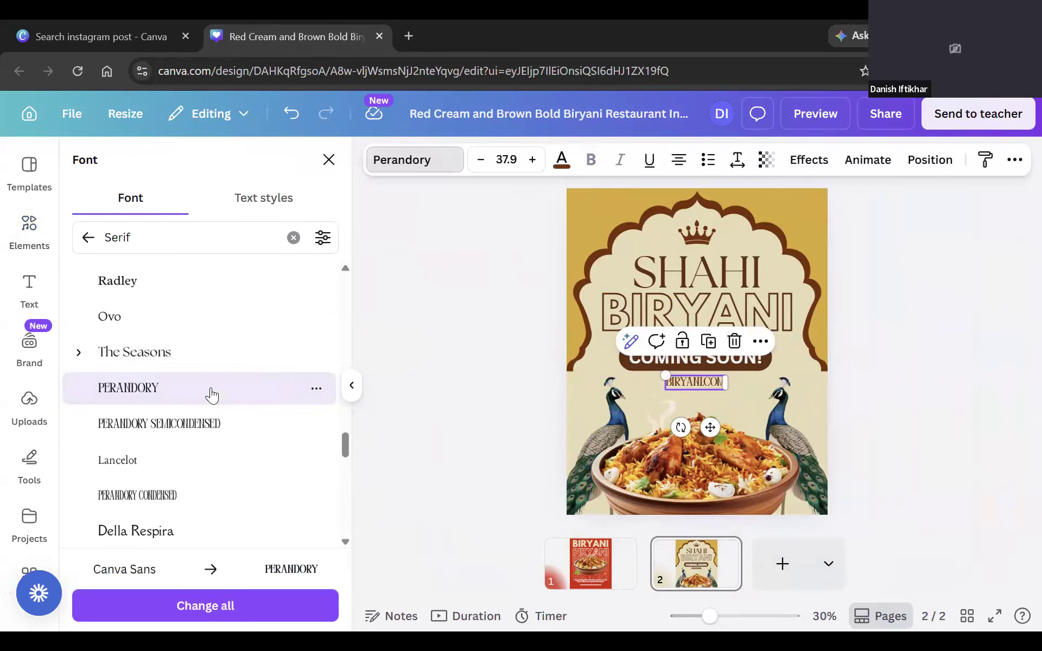
pyautogui.scroll(-2, 209, 423)
pyautogui.scroll(-3, 217, 407)
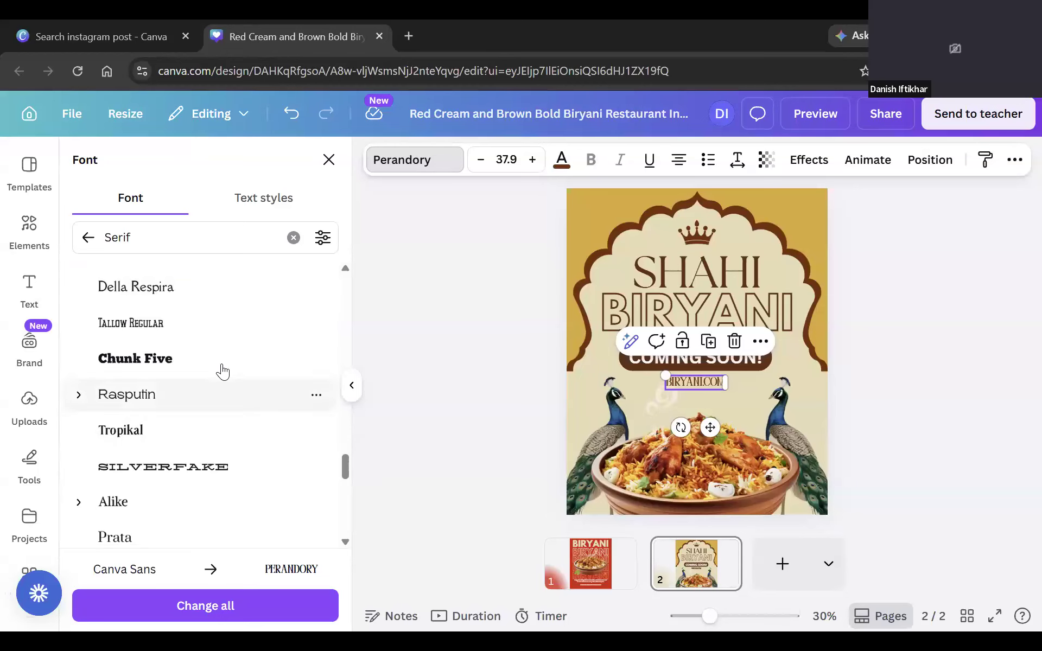
pyautogui.click(224, 392)
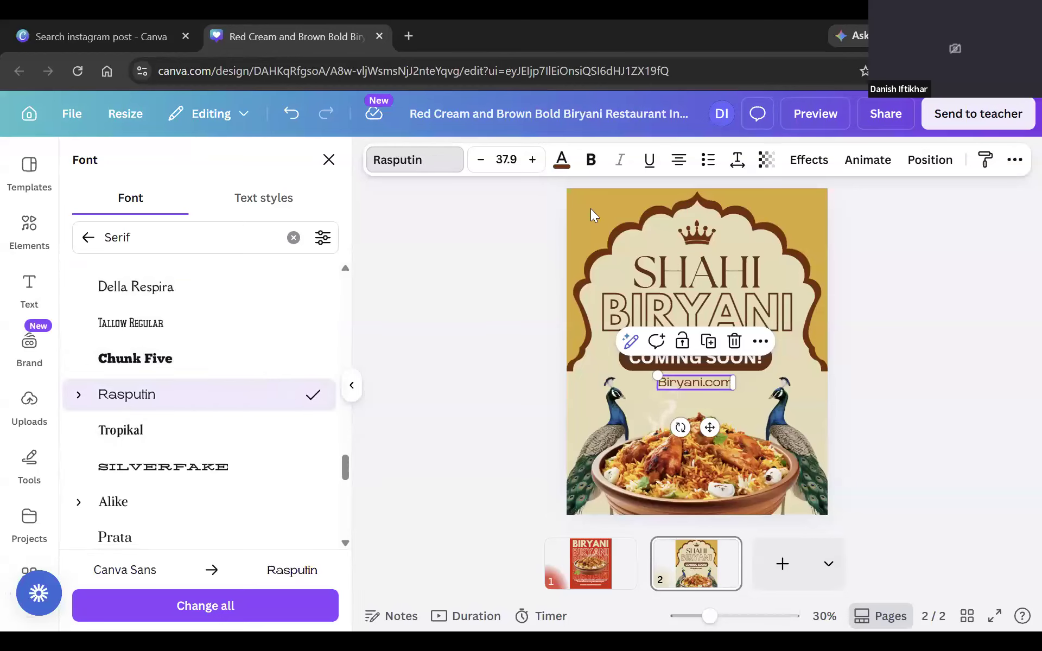
pyautogui.click(739, 161)
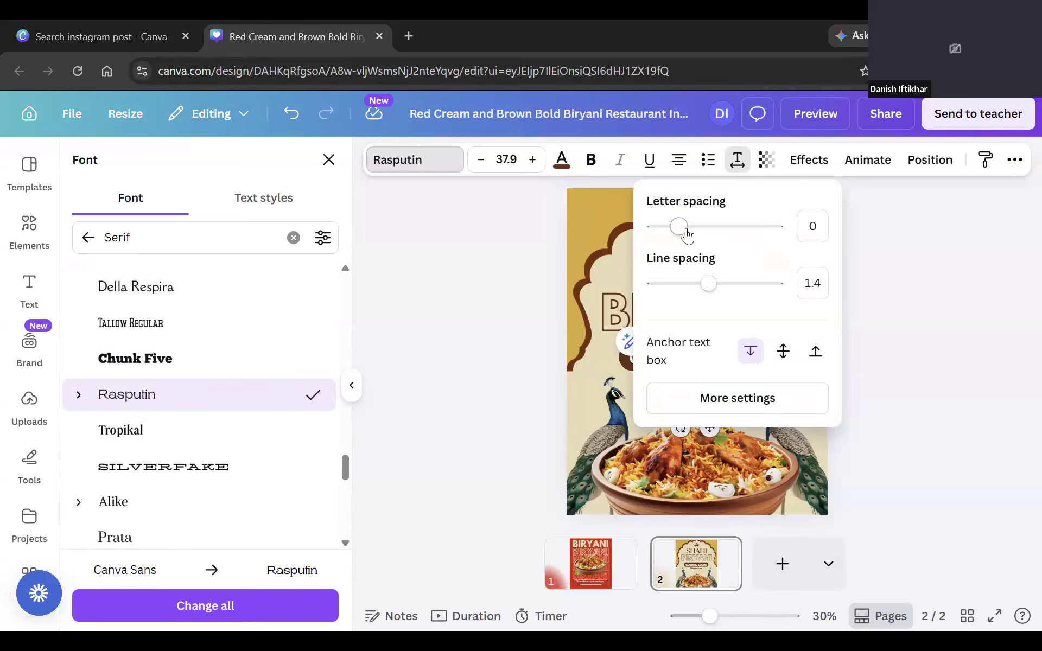
pyautogui.moveTo(685, 234); pyautogui.dragTo(702, 235)
pyautogui.click(419, 293)
pyautogui.click(418, 292)
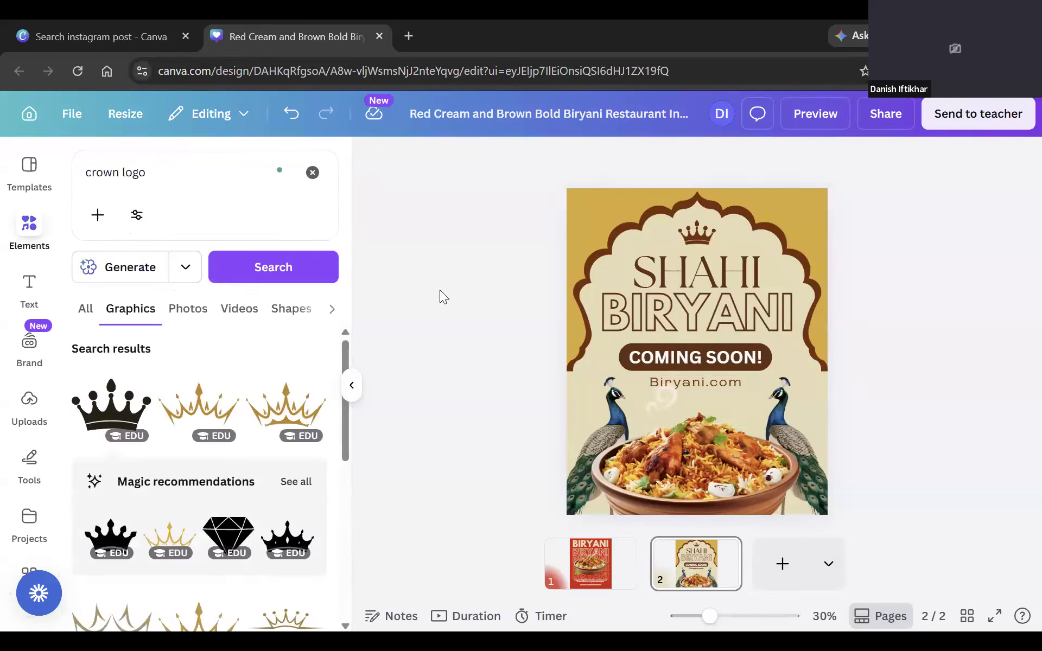
# Retype the web address below the COMING SOON! pill in capitals as "BIRYANI.COM".
pyautogui.click(738, 386)
pyautogui.doubleClick(687, 385)
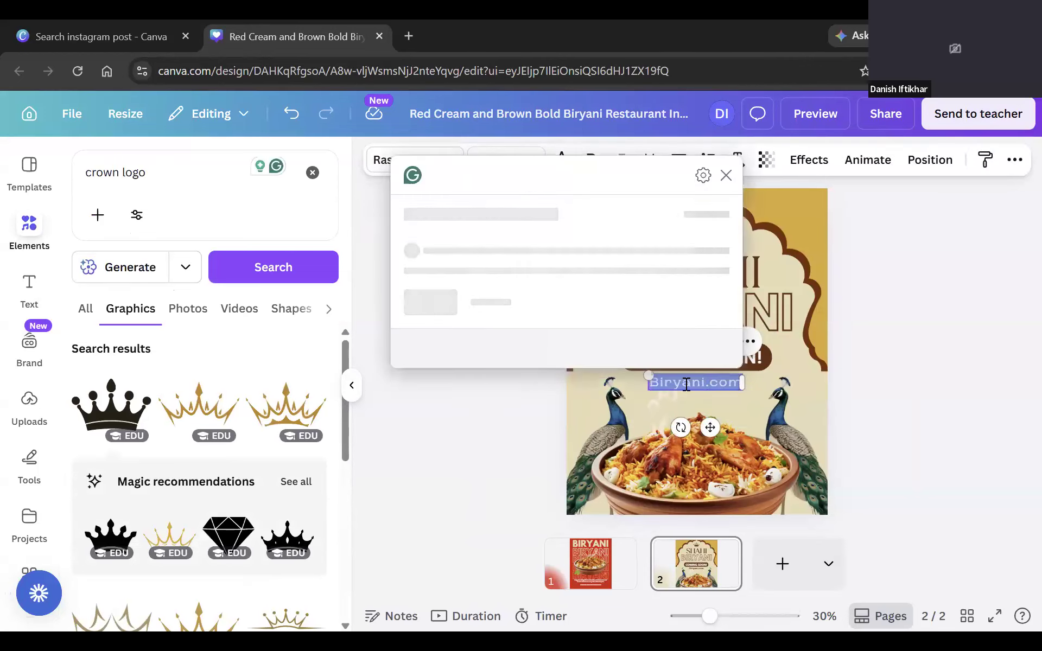
pyautogui.click(726, 175)
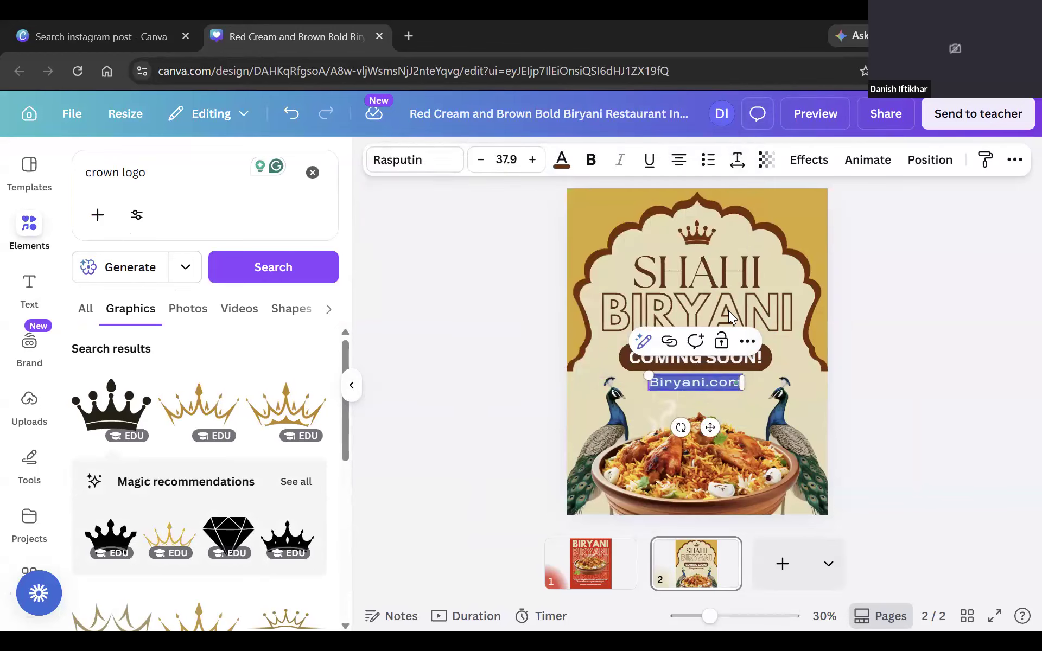
pyautogui.write('BIRYANI')
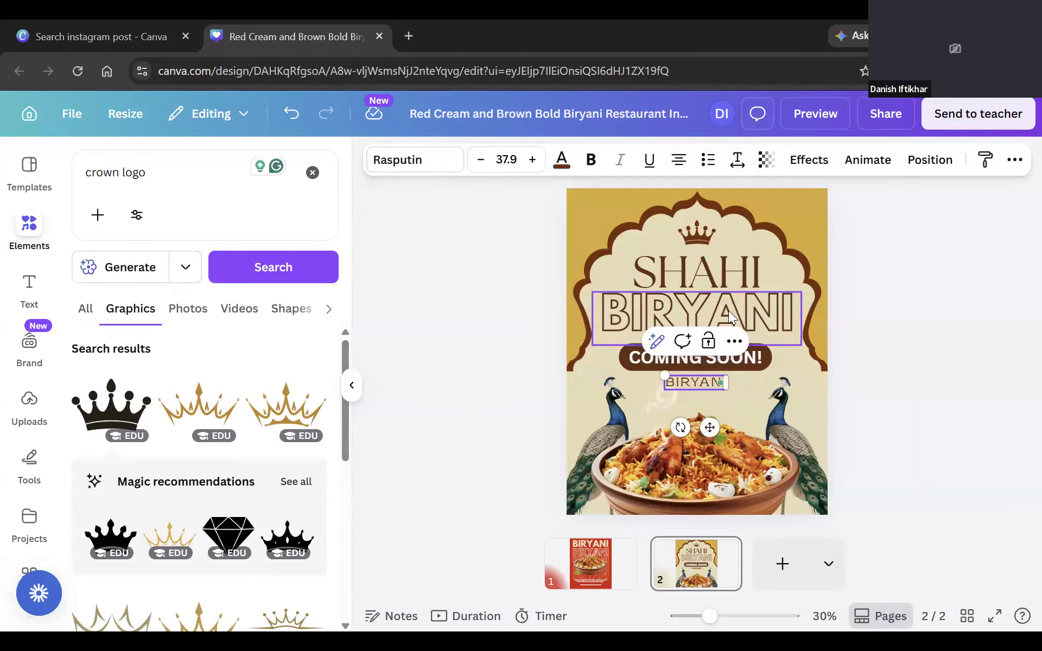
pyautogui.write('.COM')
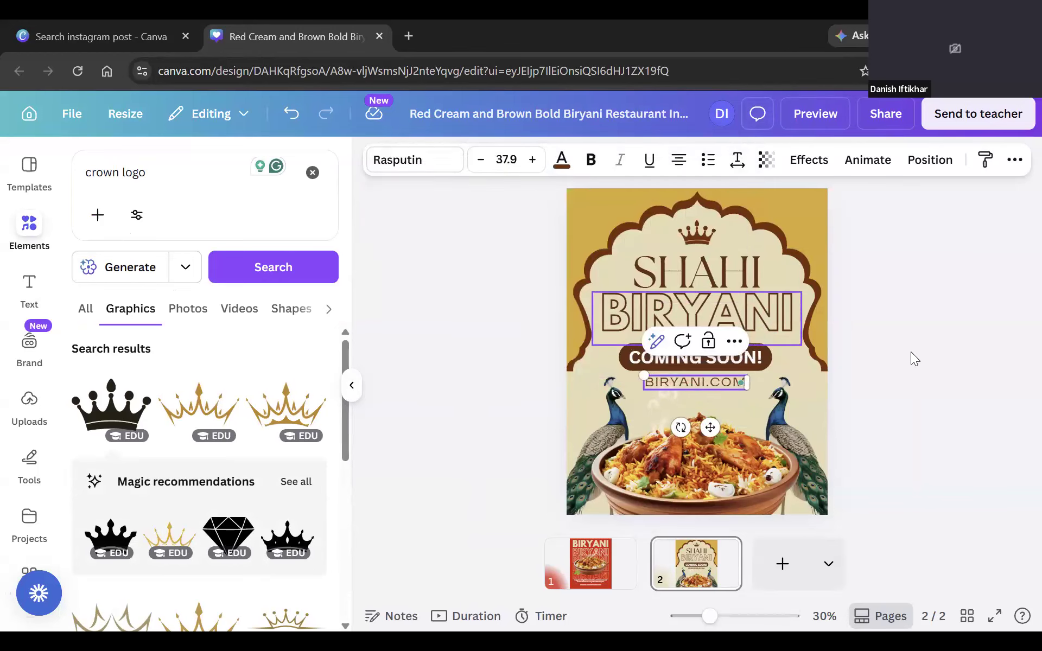
pyautogui.click(913, 349)
# Make the BIRYANI.COM text bold, reduce it to font size 30.8, and centre it just below the COMING SOON! pill.
pyautogui.click(709, 384)
pyautogui.keyDown('ctrl'); pyautogui.scroll(6, 583, 321); pyautogui.keyUp('ctrl')
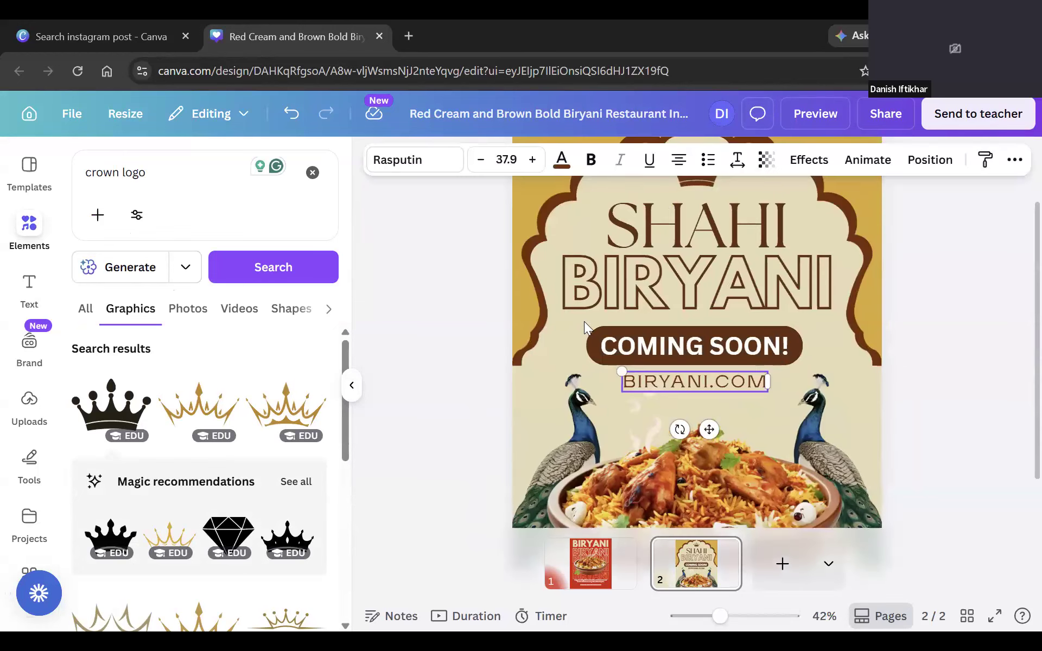
pyautogui.moveTo(544, 399); pyautogui.dragTo(566, 391)
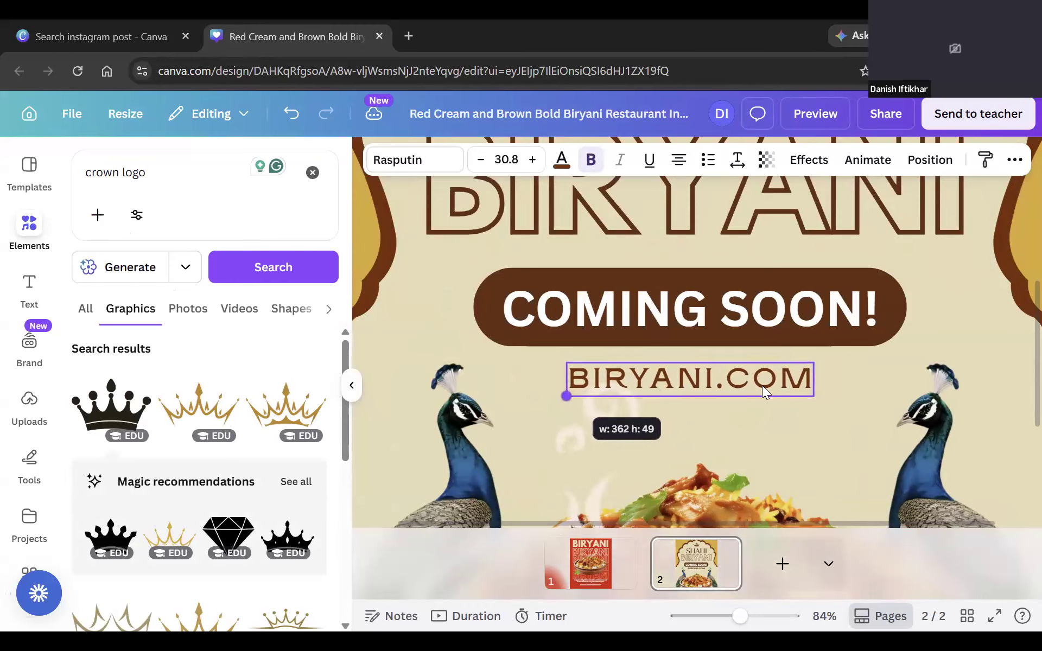
pyautogui.moveTo(773, 376); pyautogui.dragTo(771, 378)
pyautogui.keyDown('ctrl'); pyautogui.scroll(-6, 928, 326); pyautogui.keyUp('ctrl')
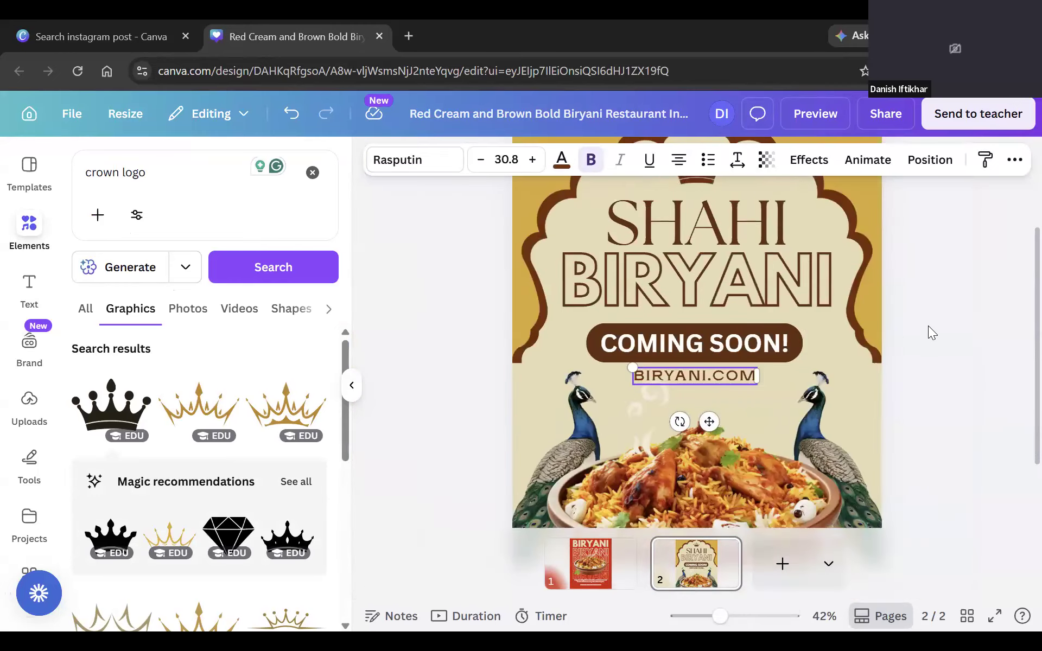
pyautogui.click(923, 330)
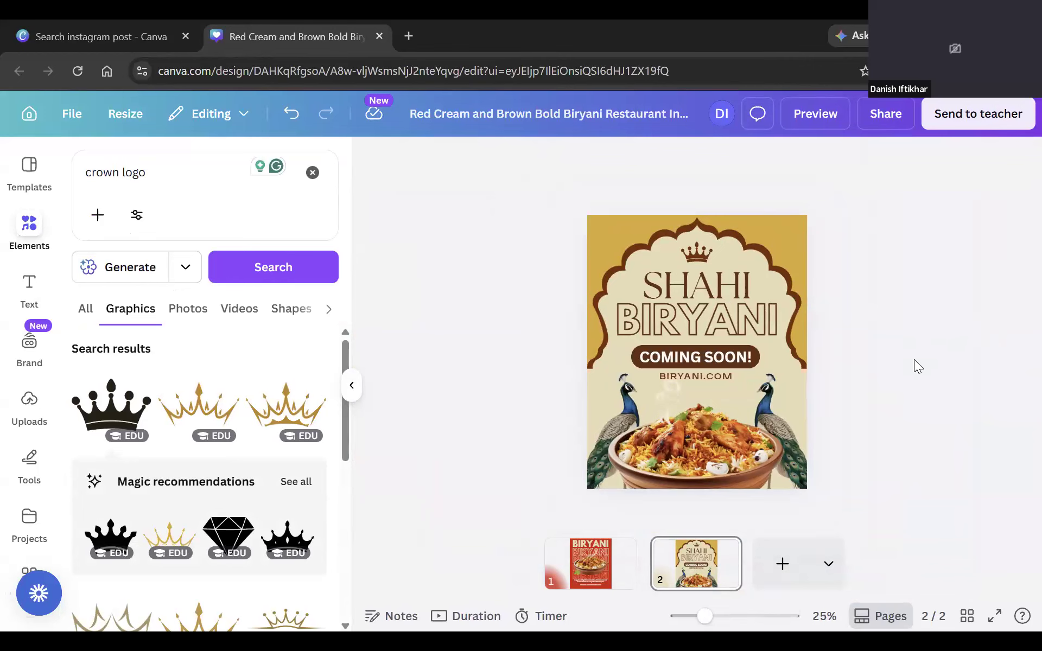
# Duplicate the second page of the design as a new third page.
pyautogui.keyDown('ctrl'); pyautogui.scroll(1, 914, 360); pyautogui.keyUp('ctrl')
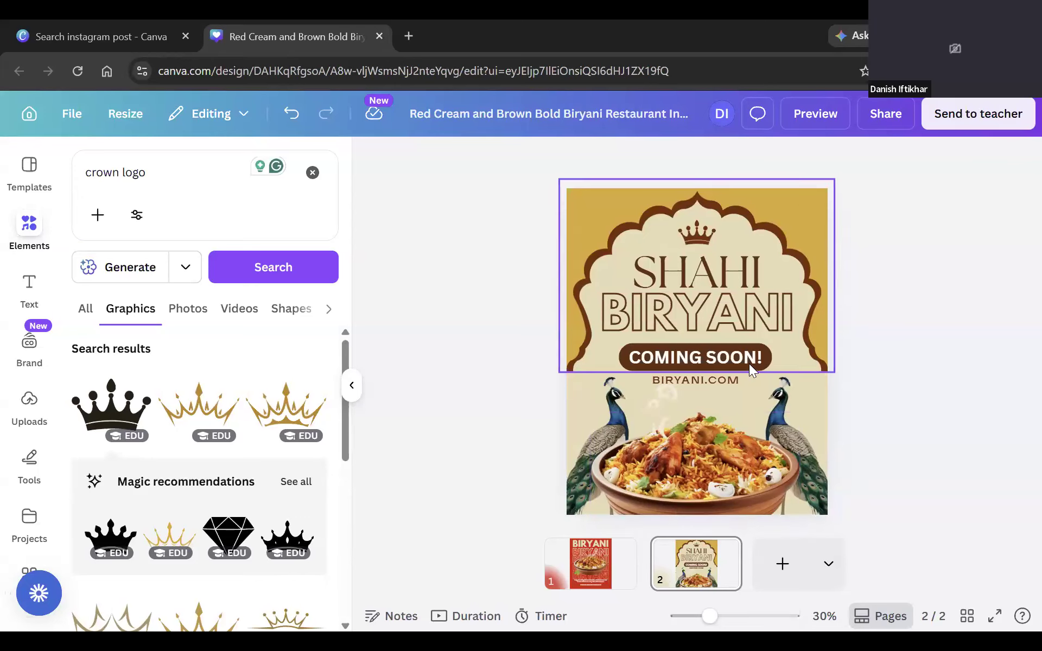
pyautogui.click(704, 580)
pyautogui.hotkey('ctrl', 'd')
# Try light beige and then dark brown for the arch's gold corner areas on the third page, and undo both colour changes.
pyautogui.click(782, 205)
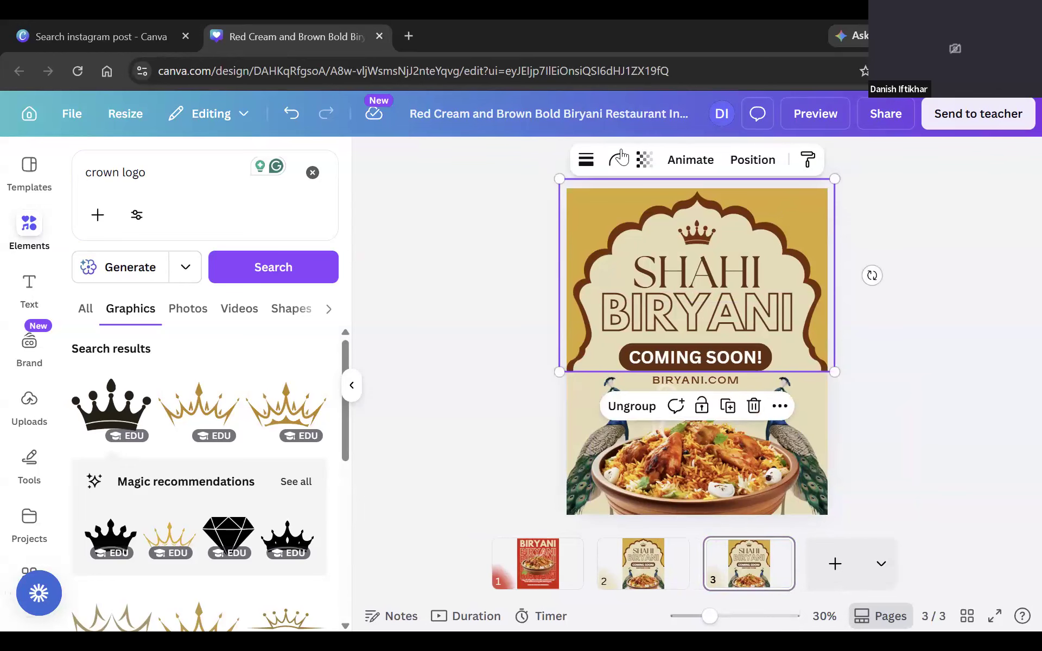
pyautogui.click(606, 223)
pyautogui.click(562, 160)
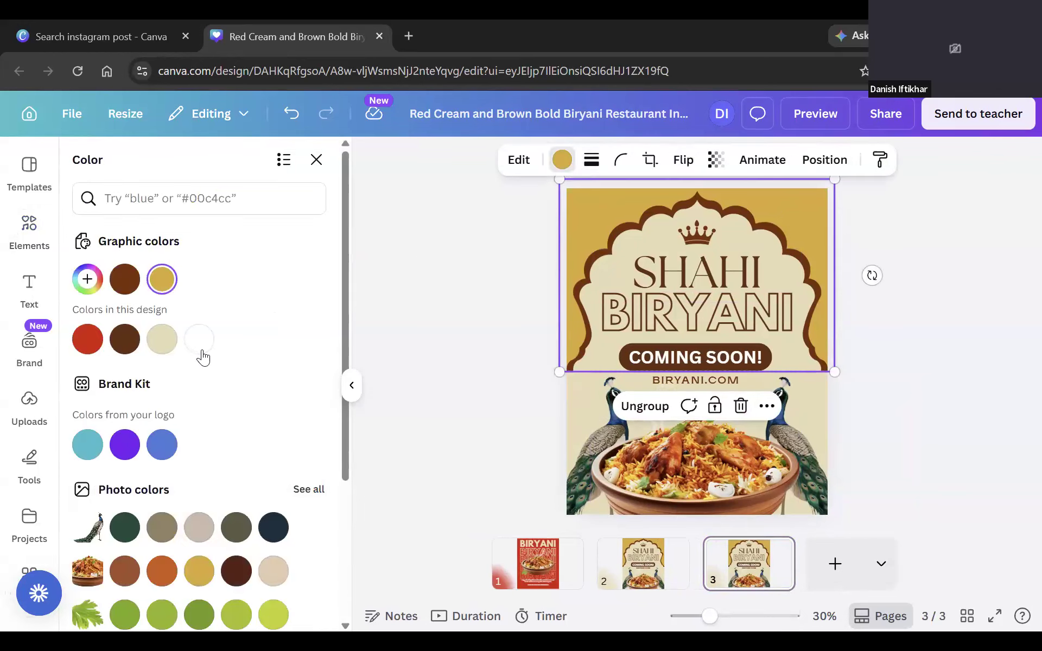
pyautogui.scroll(-3, 202, 360)
pyautogui.click(272, 366)
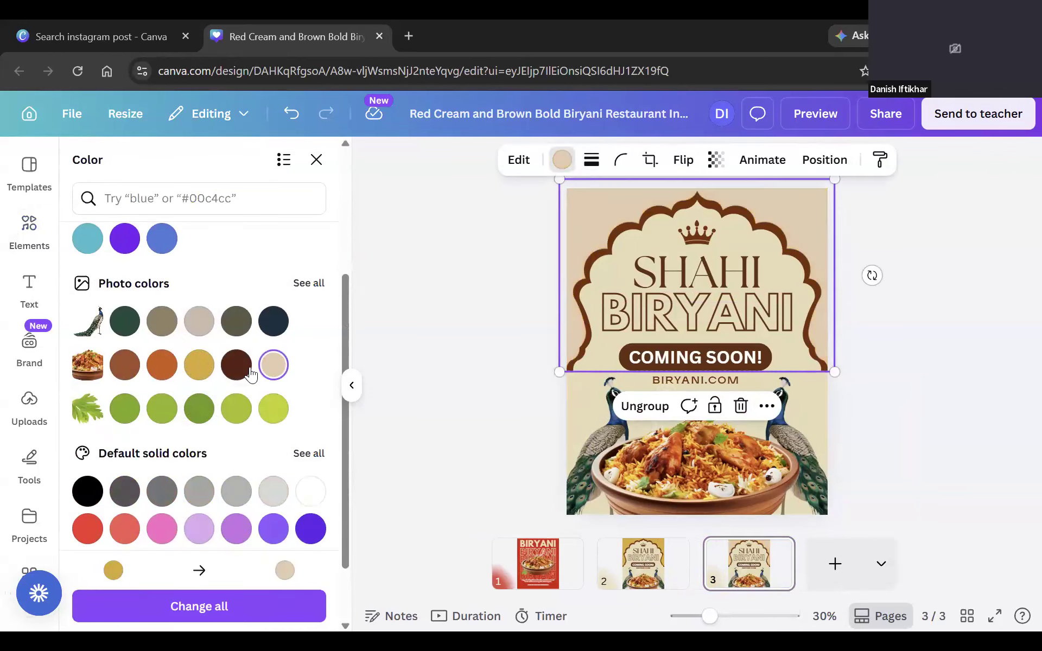
pyautogui.click(248, 370)
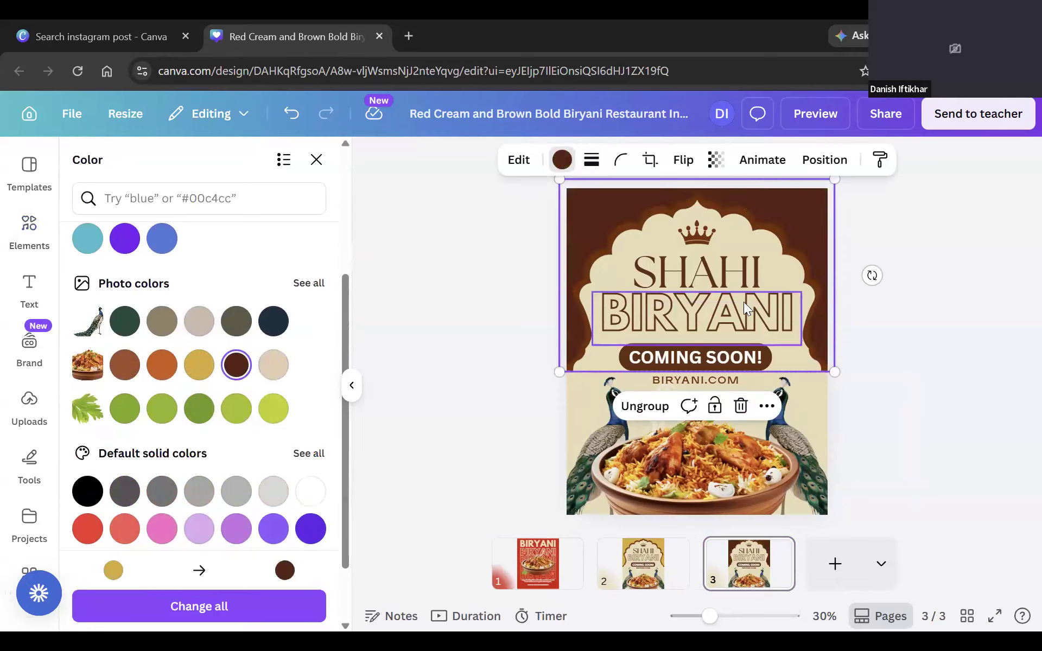
pyautogui.hotkey('ctrl', 'z')
pyautogui.hotkey('ctrl', 'z')
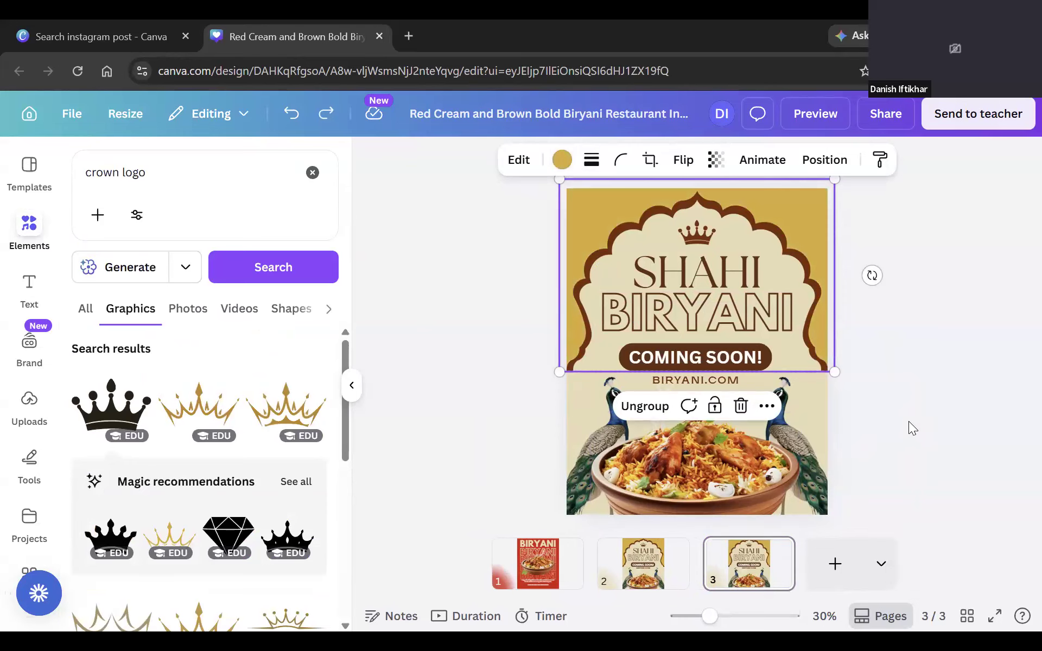
# Delete all the elements on the third page, keeping only its plain cream background.
pyautogui.click(895, 458)
pyautogui.moveTo(921, 473); pyautogui.dragTo(494, 226)
pyautogui.press('Delete')
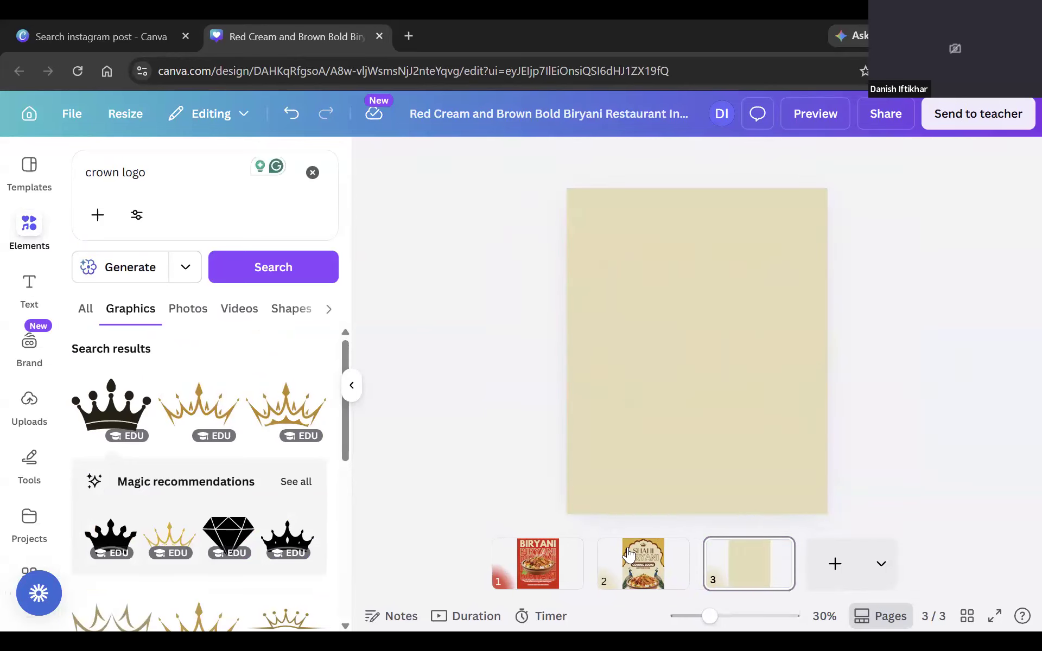
pyautogui.click(643, 563)
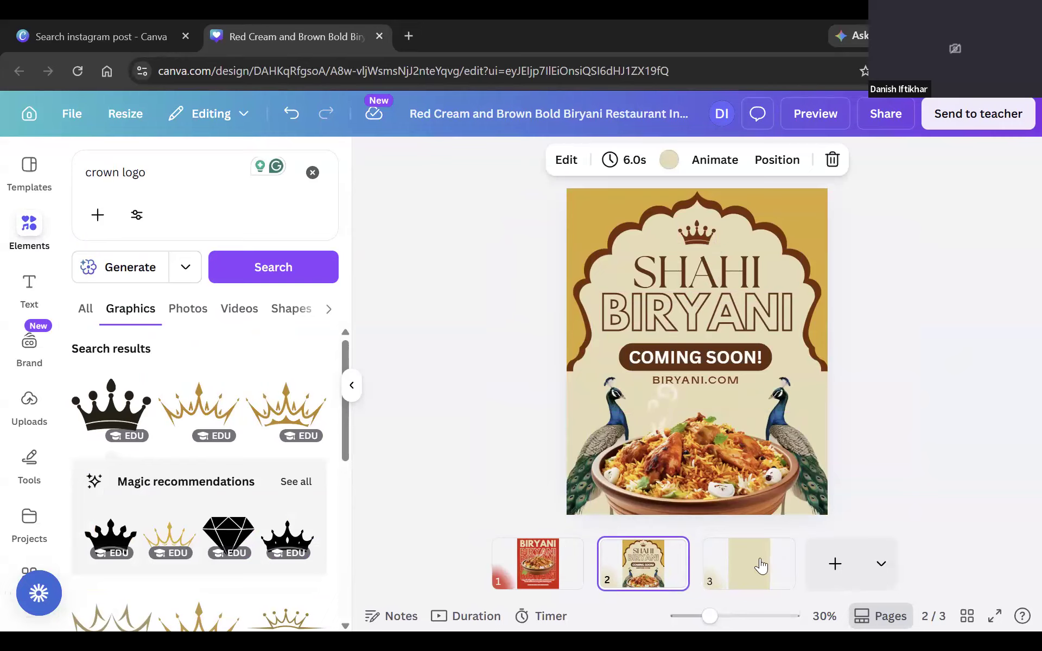
pyautogui.click(739, 553)
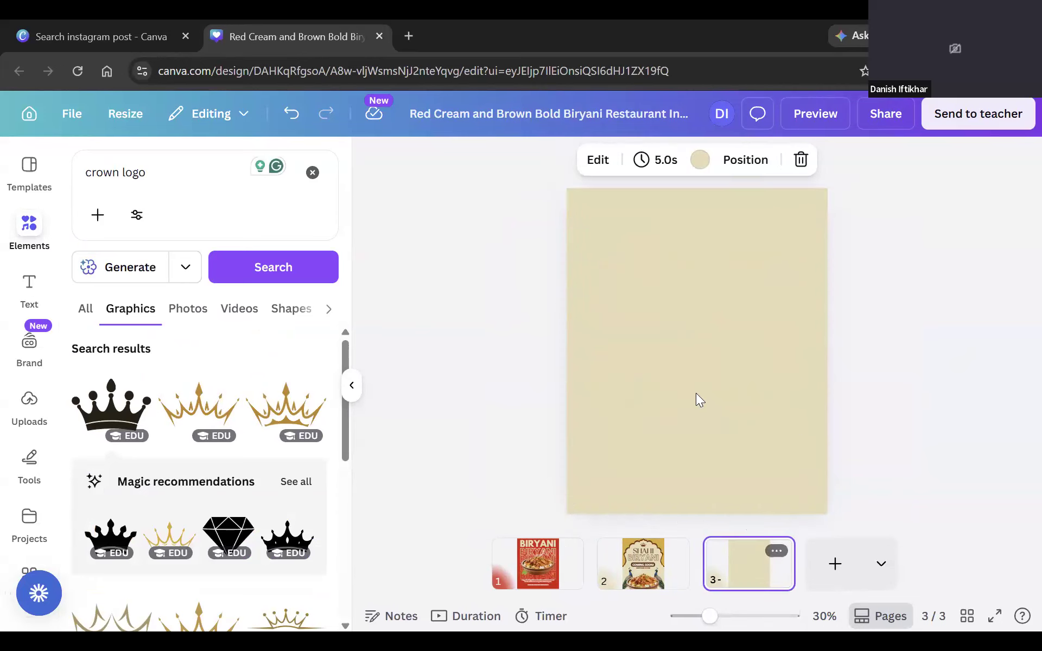
# Search the photos for "STAGE" and fill the third page's background with the golden spotlit stage with a wooden floor.
pyautogui.moveTo(142, 173); pyautogui.dragTo(35, 167)
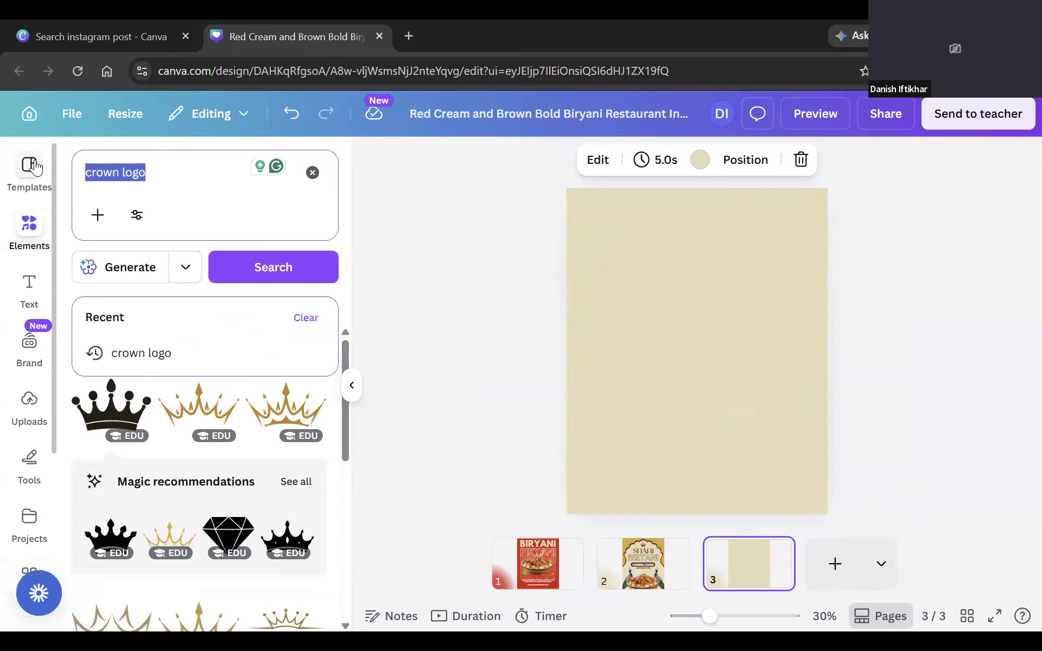
pyautogui.write('STAGE')
pyautogui.press('Return')
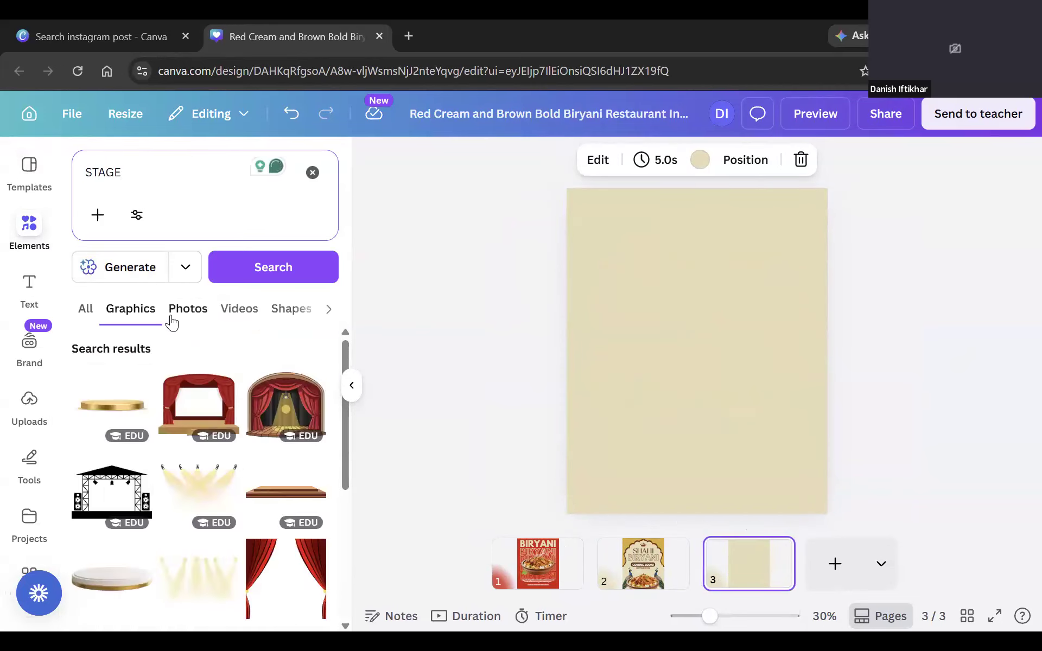
pyautogui.click(184, 309)
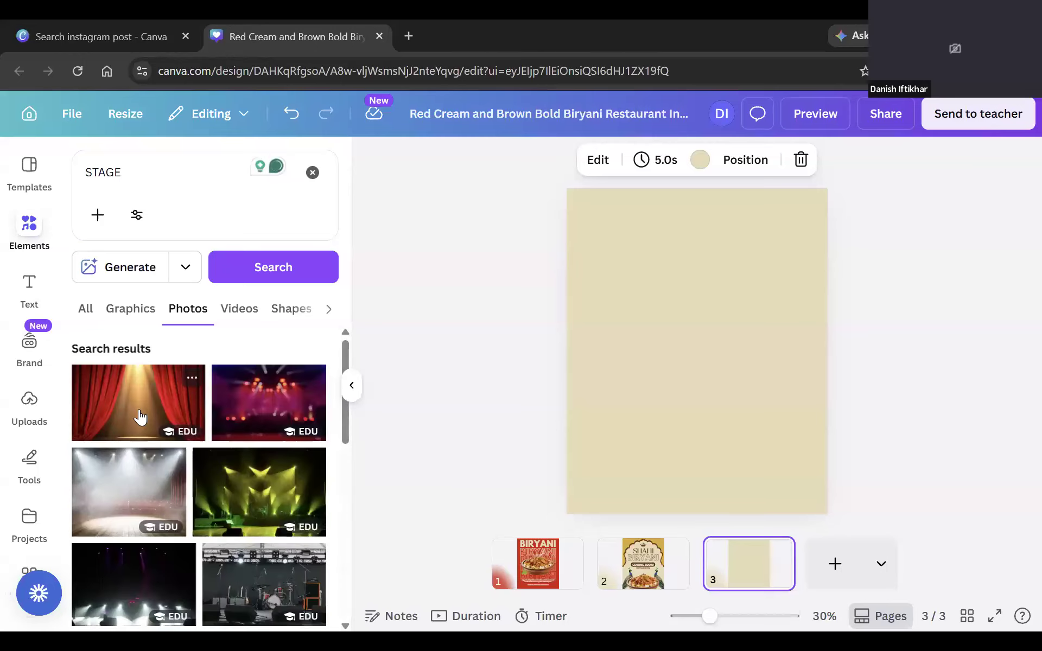
pyautogui.scroll(-10, 136, 425)
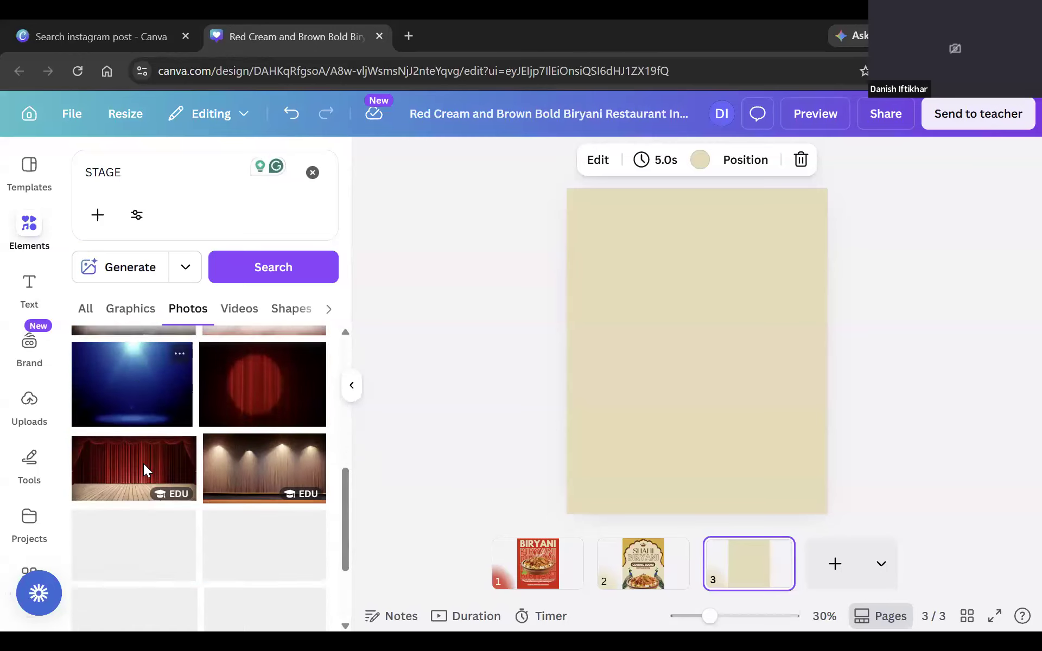
pyautogui.scroll(-2, 153, 472)
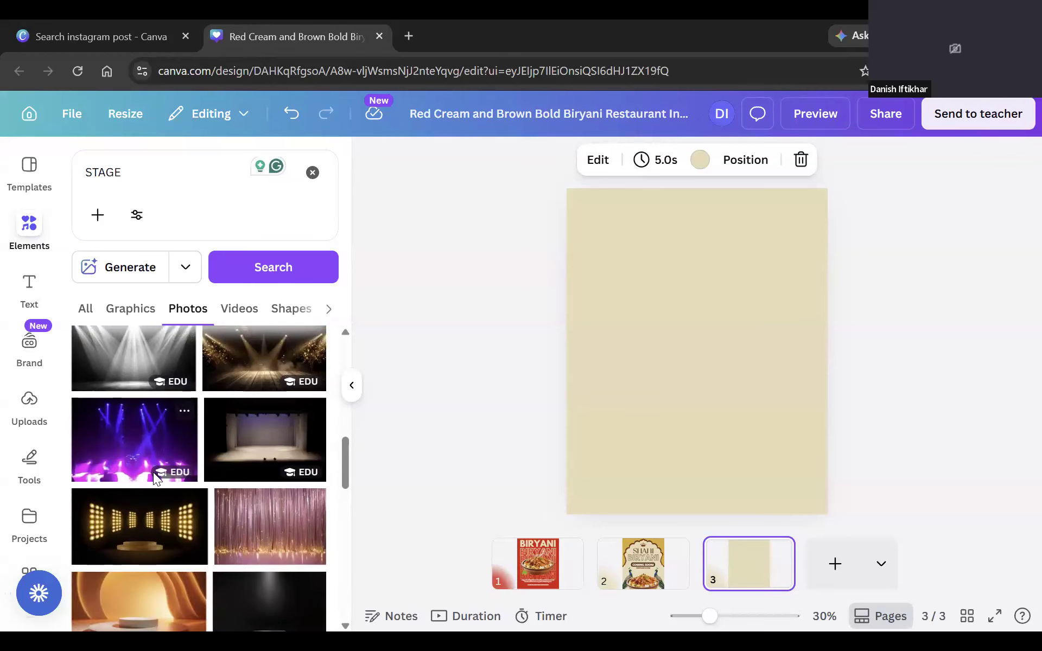
pyautogui.moveTo(804, 291); pyautogui.dragTo(1027, 134)
pyautogui.moveTo(942, 212)
pyautogui.mouseDown()
pyautogui.moveTo(972, 195)
pyautogui.moveTo(951, 226)
pyautogui.mouseUp()
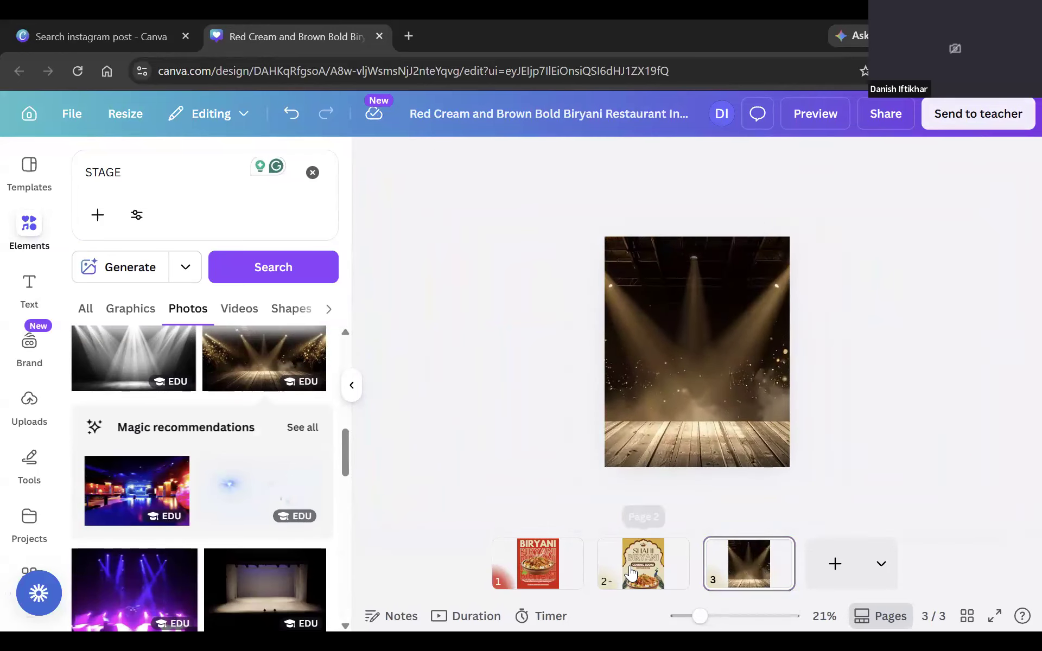
# Copy the crown and the SHAHI BIRYANI heading from the second page onto the stage background of the third page.
pyautogui.click(643, 563)
pyautogui.click(710, 323)
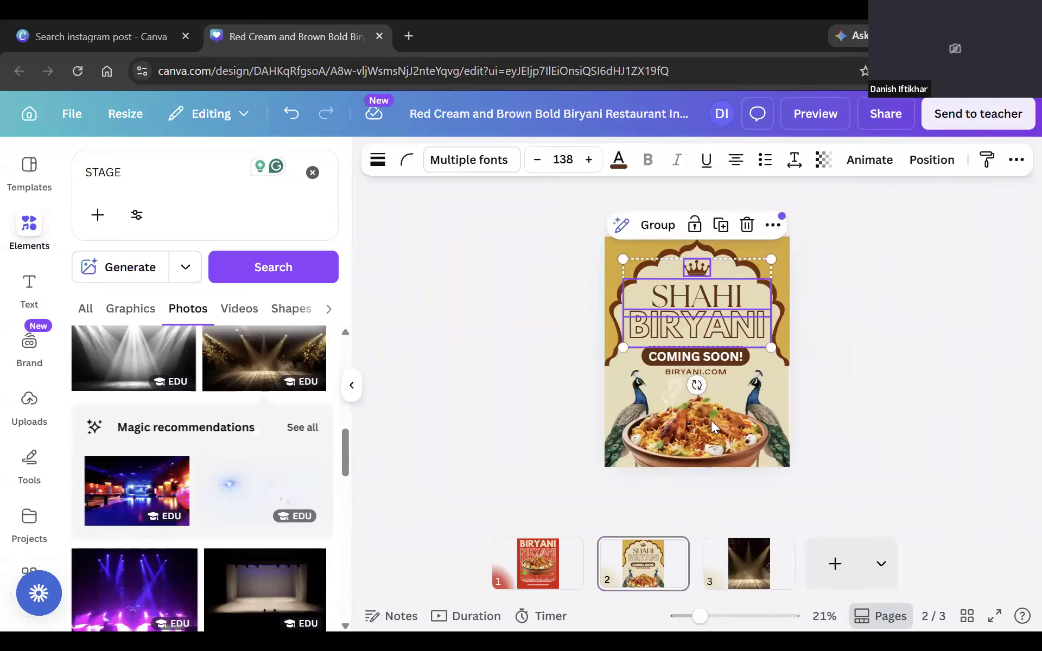
pyautogui.click(749, 564)
pyautogui.hotkey('ctrl', 'v')
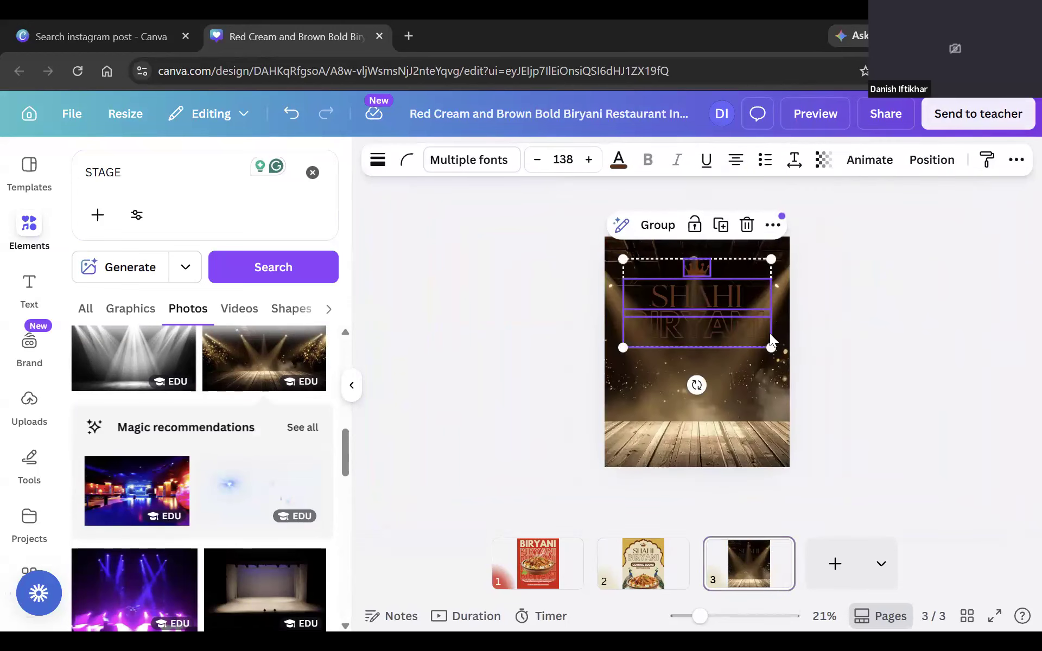
# Recolour the SHAHI BIRYANI heading and the crown above it white on the third page.
pyautogui.click(619, 160)
pyautogui.click(237, 279)
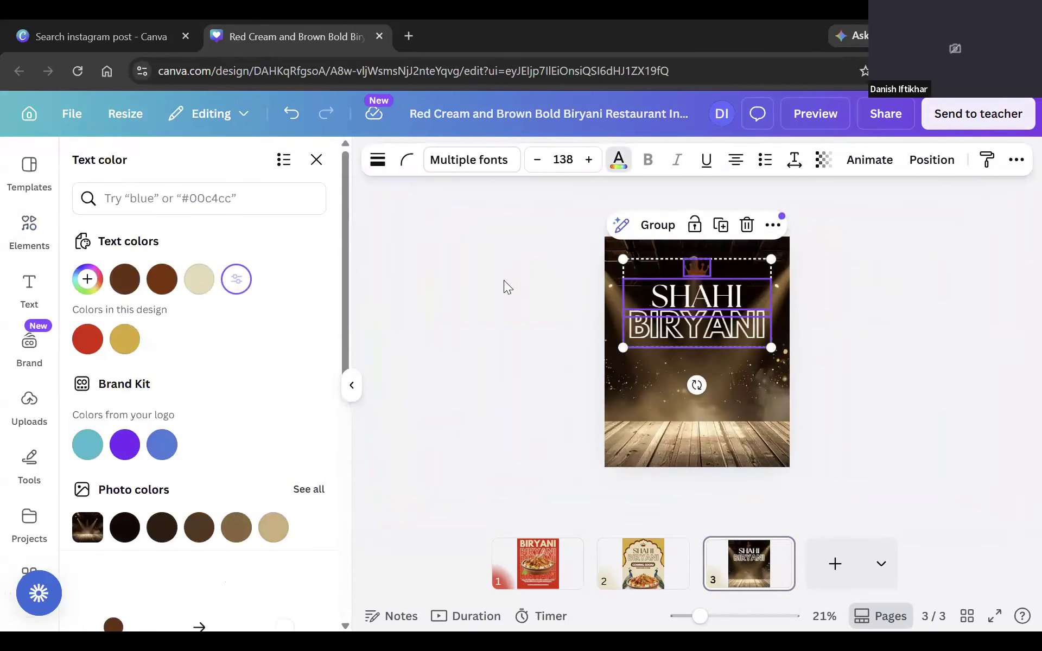
pyautogui.click(504, 280)
pyautogui.click(697, 272)
pyautogui.click(545, 159)
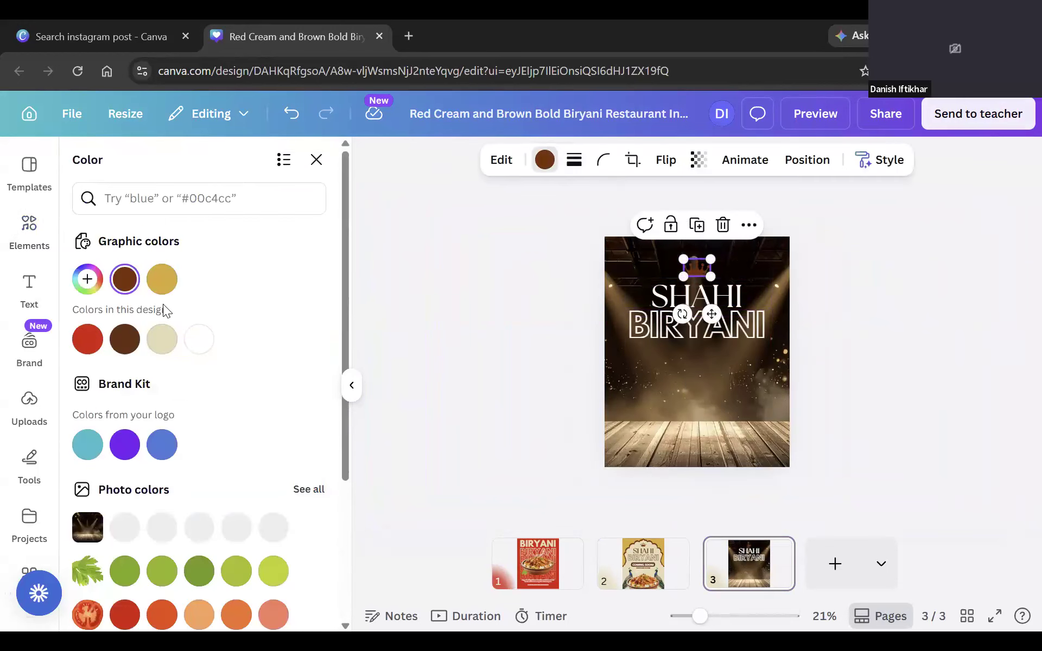
pyautogui.click(199, 344)
pyautogui.click(487, 307)
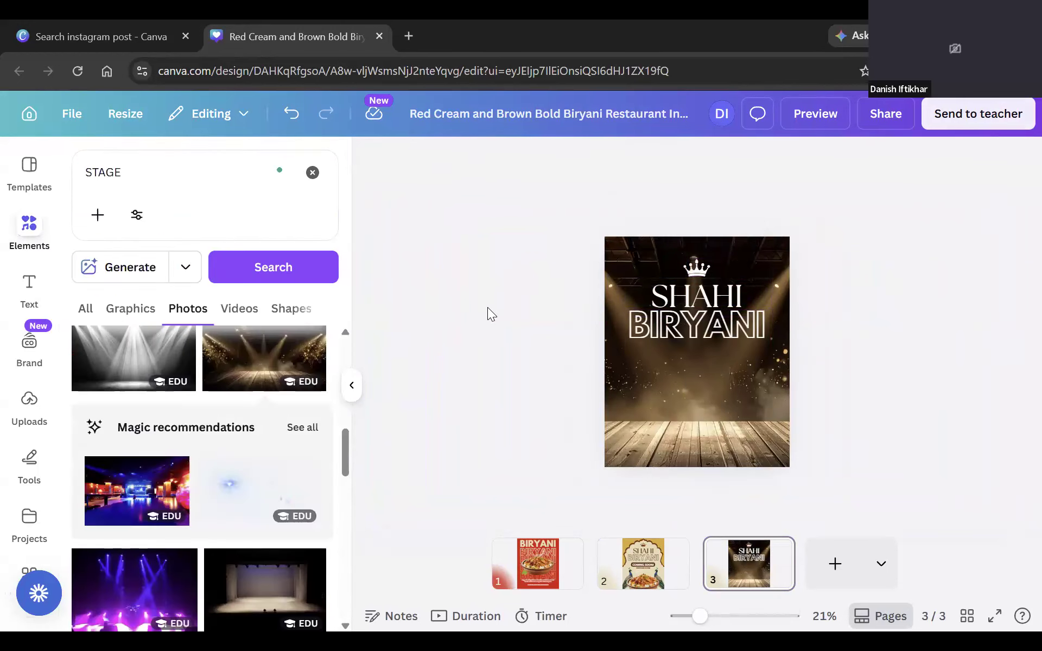
# Search the photos for "biryani" and browse the dish pictures for one that suits the stage scene.
pyautogui.click(129, 162)
pyautogui.doubleClick(129, 163)
pyautogui.write('boryani')
pyautogui.press('Return')
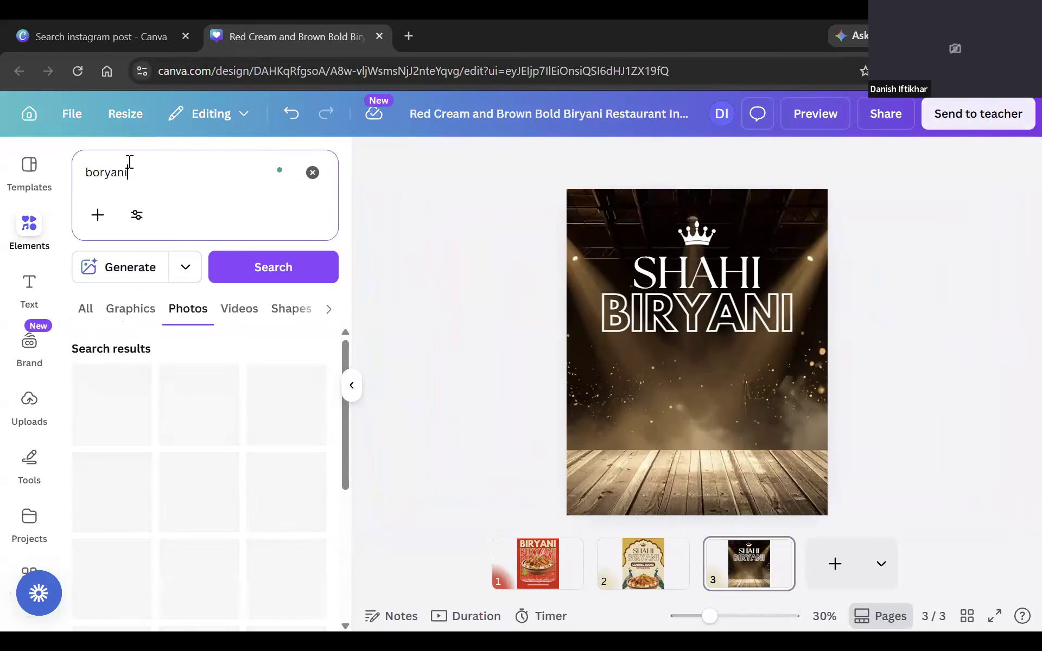
pyautogui.click(95, 175)
pyautogui.press('BackSpace')
pyautogui.write('i')
pyautogui.press('Return')
pyautogui.scroll(-1, 274, 402)
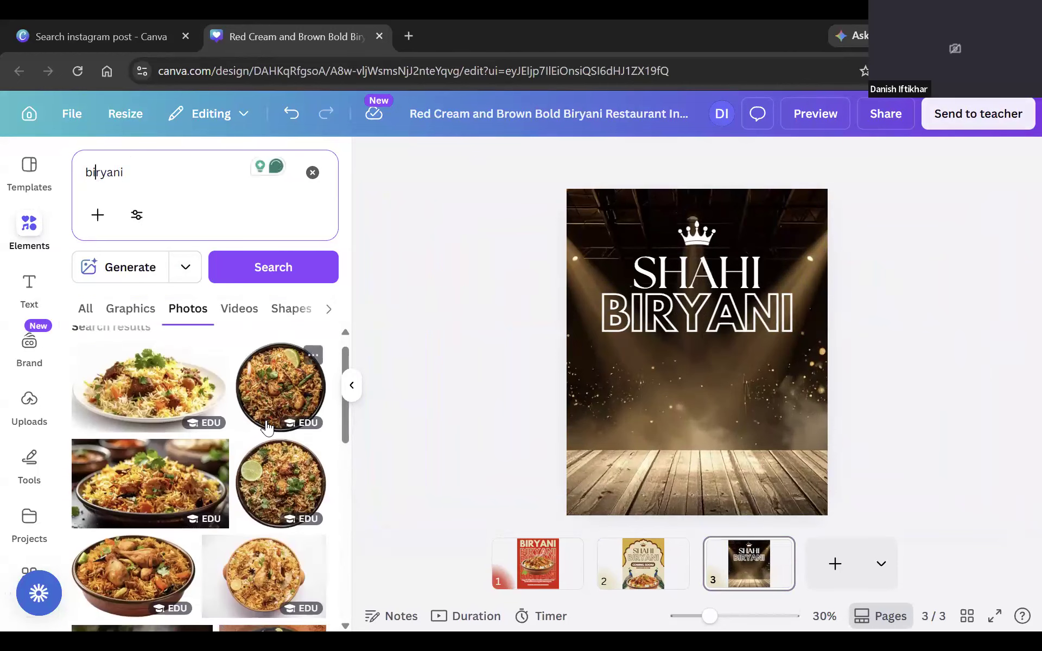
pyautogui.scroll(-6, 267, 427)
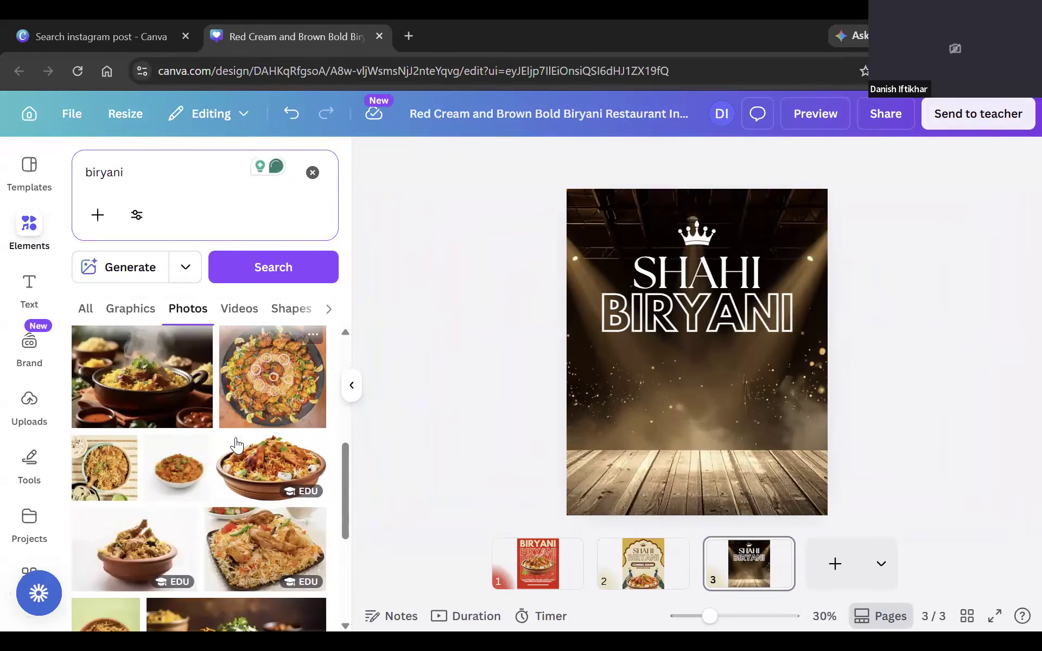
pyautogui.scroll(-5, 236, 445)
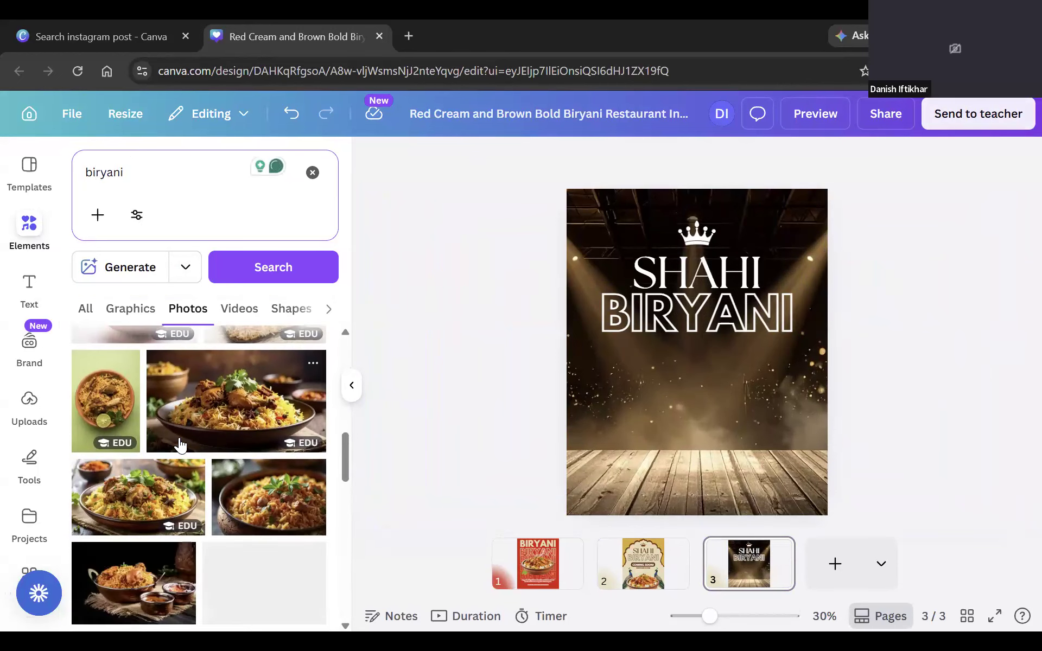
# Try the biryani photo on a teal plate and the one in a dark bowl on the stage page, and undo both placements.
pyautogui.scroll(-4, 180, 439)
pyautogui.click(273, 439)
pyautogui.moveTo(750, 369); pyautogui.dragTo(572, 464)
pyautogui.scroll(-3, 147, 440)
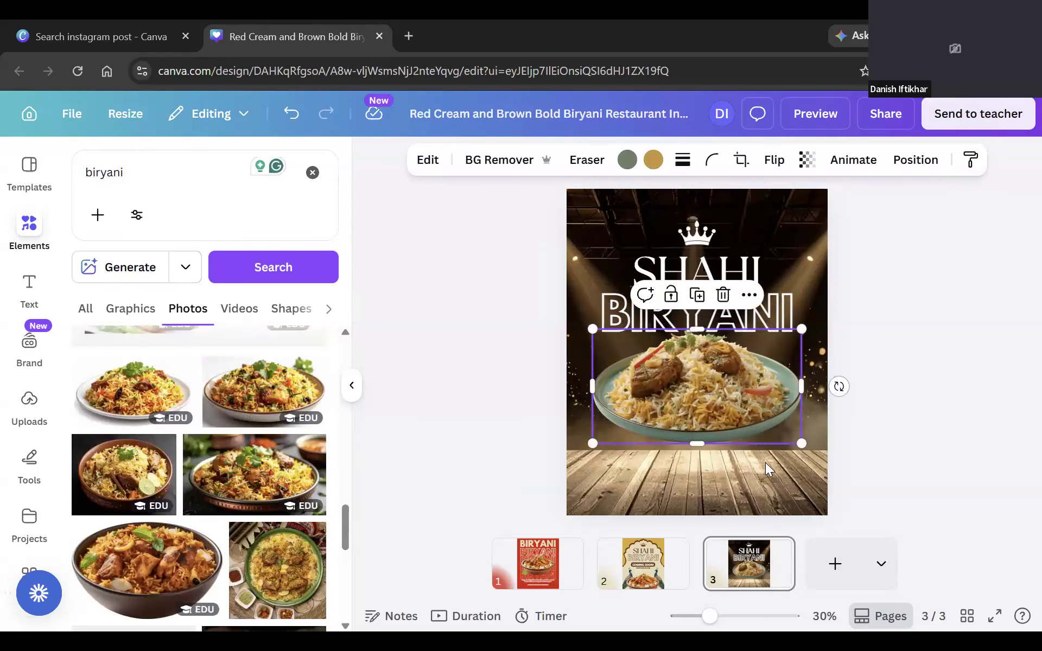
pyautogui.click(147, 460)
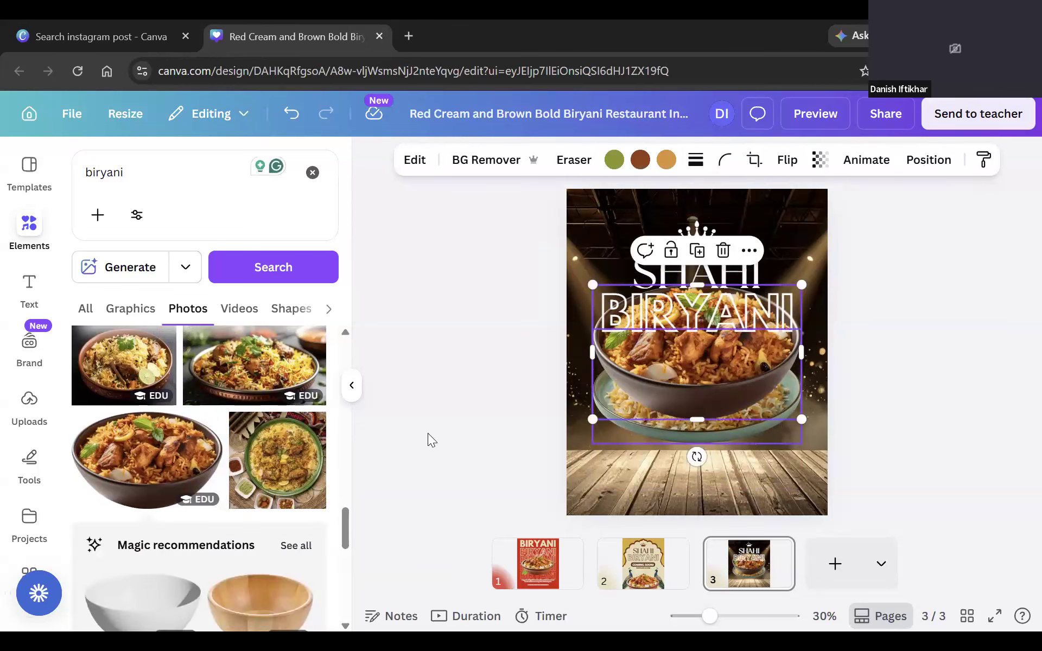
pyautogui.hotkey('ctrl', 'z')
pyautogui.hotkey('ctrl', 'z')
pyautogui.hotkey('ctrl', 'z')
# Add the photo of chicken biryani on a black plate and place it below the heading on the third page.
pyautogui.scroll(-3, 151, 445)
pyautogui.scroll(-4, 154, 439)
pyautogui.click(248, 416)
pyautogui.moveTo(726, 361); pyautogui.dragTo(725, 443)
# Remove the background of the black-plate biryani photo and move the dish down onto the wooden stage floor.
pyautogui.click(423, 164)
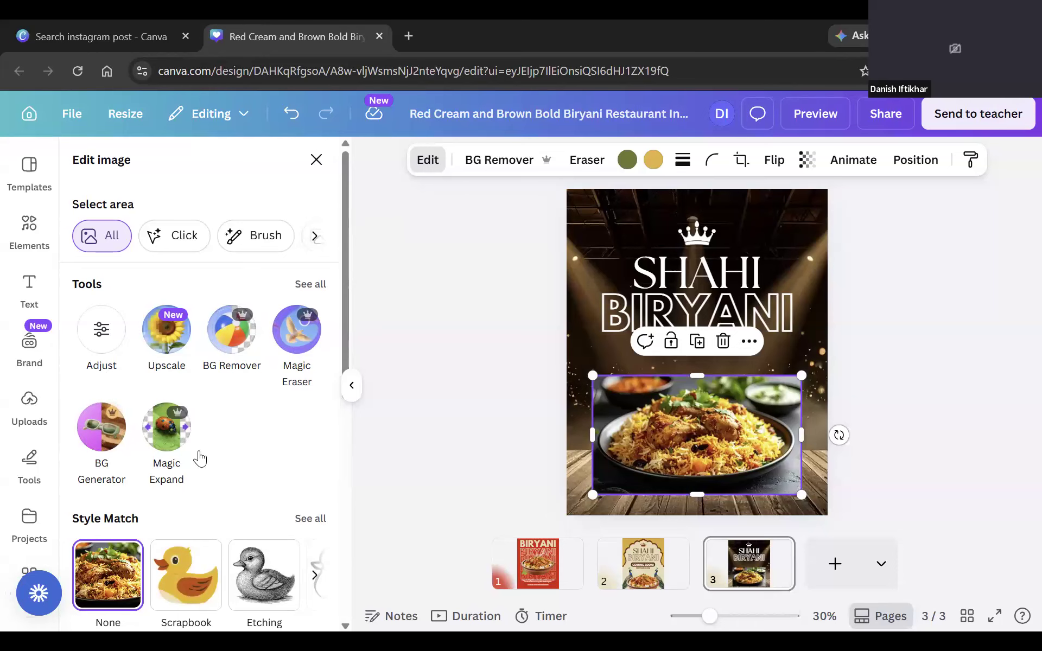
pyautogui.click(247, 359)
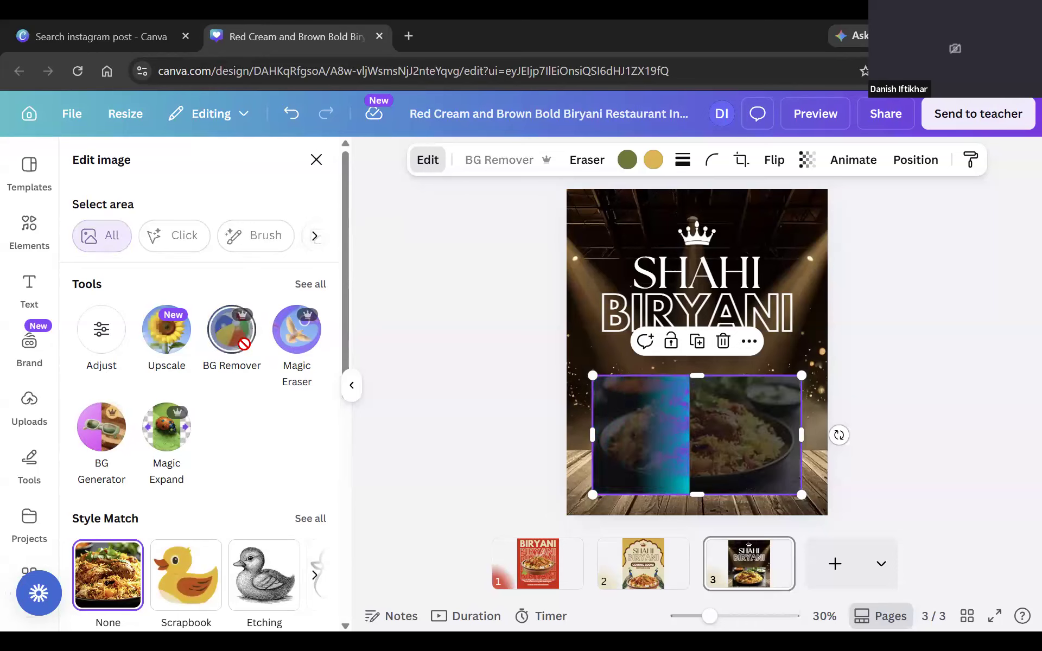
pyautogui.moveTo(727, 428); pyautogui.dragTo(726, 460)
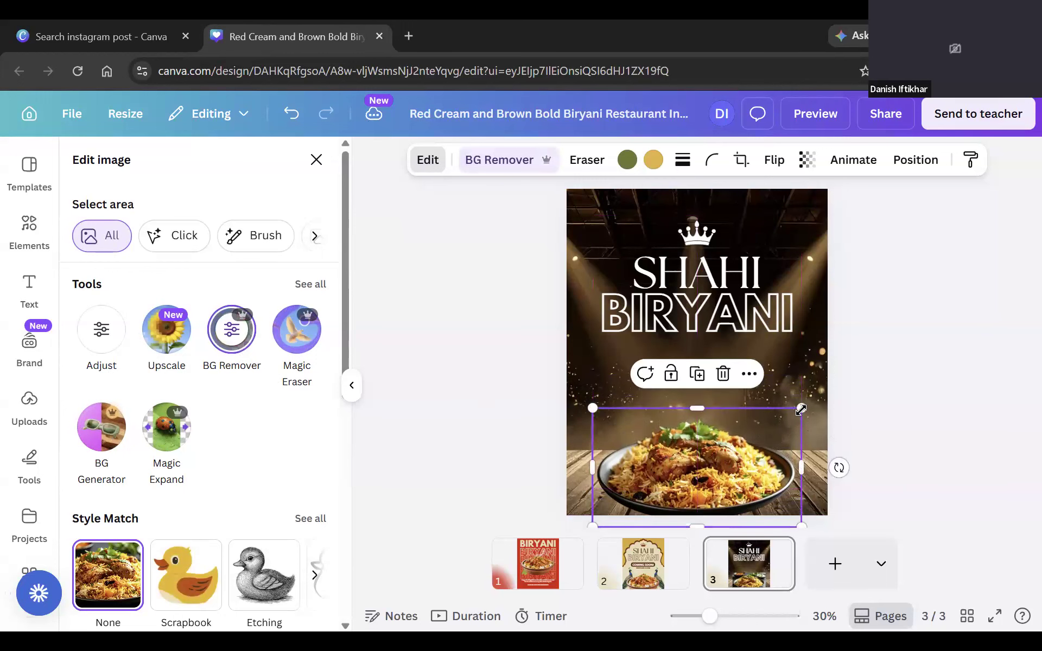
pyautogui.click(939, 350)
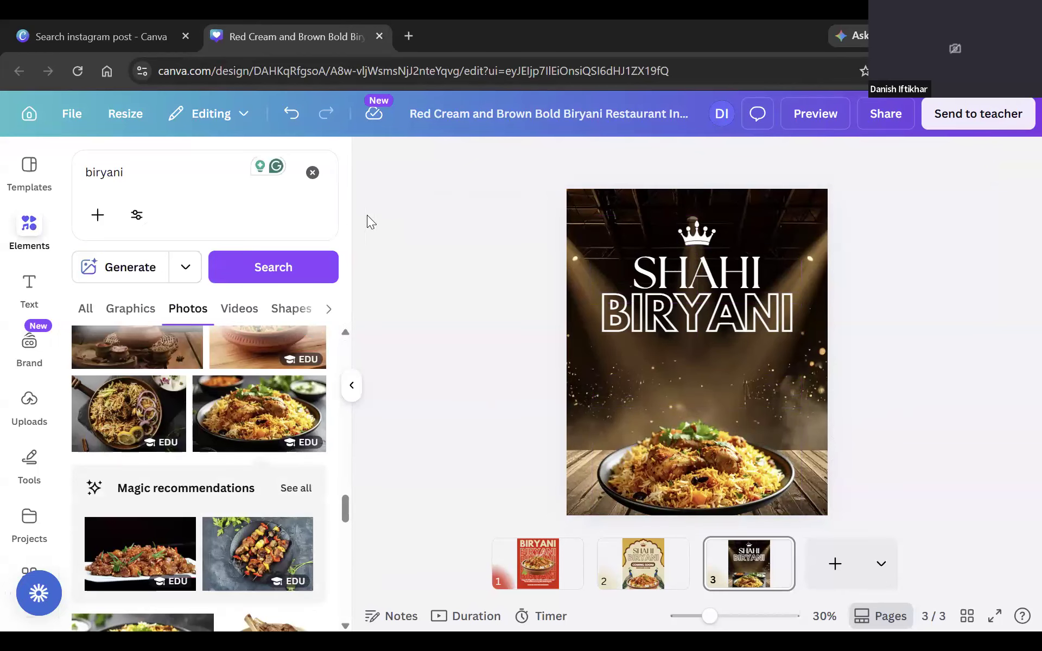
# Select the crown with both heading lines and shift them slightly upward on the third page.
pyautogui.click(702, 237)
pyautogui.keyDown('shift'); pyautogui.click(758, 260); pyautogui.keyUp('shift')
pyautogui.keyDown('shift'); pyautogui.click(781, 308); pyautogui.keyUp('shift')
pyautogui.click(905, 317)
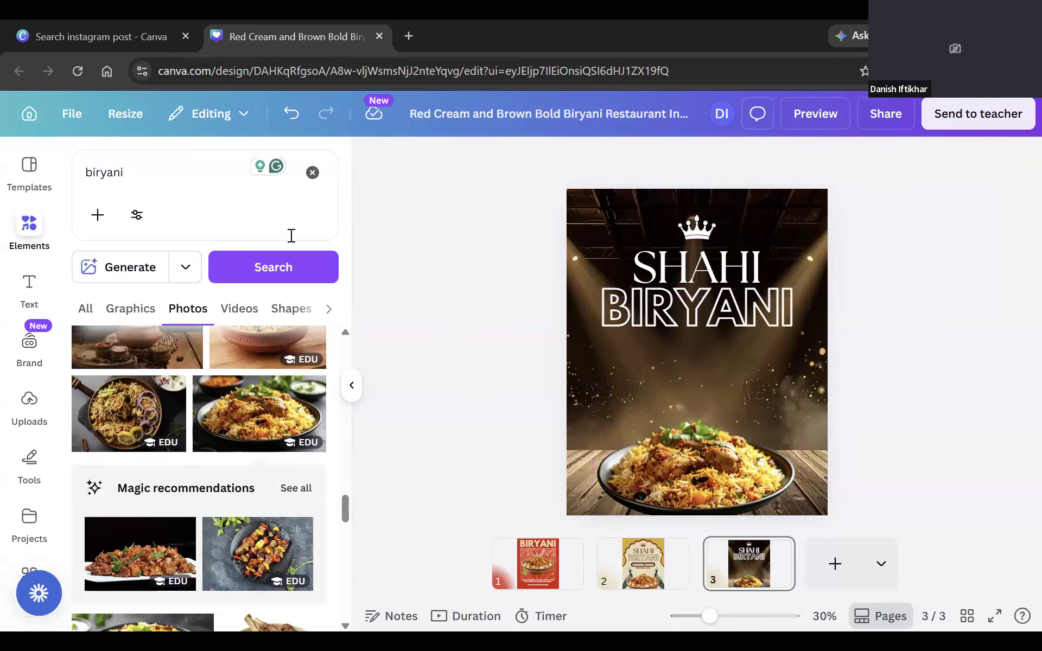
# Replace the biryani search with spotlight and look through the graphics for a light beam.
pyautogui.click(197, 185)
pyautogui.hotkey('ctrl', 'a')
pyautogui.write('sportlig')
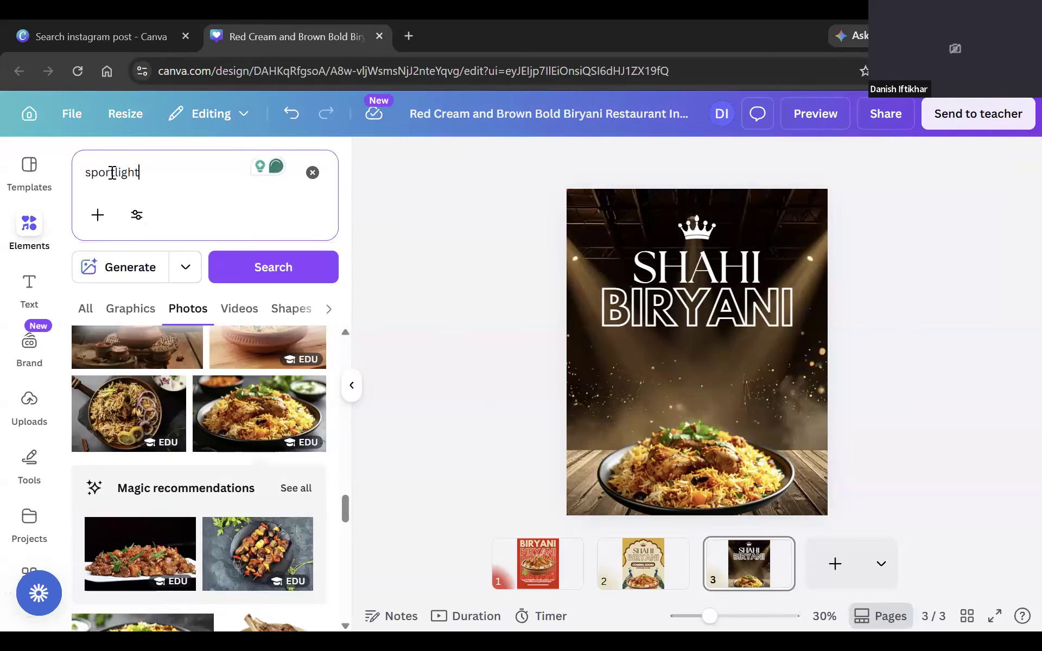
pyautogui.press('Return')
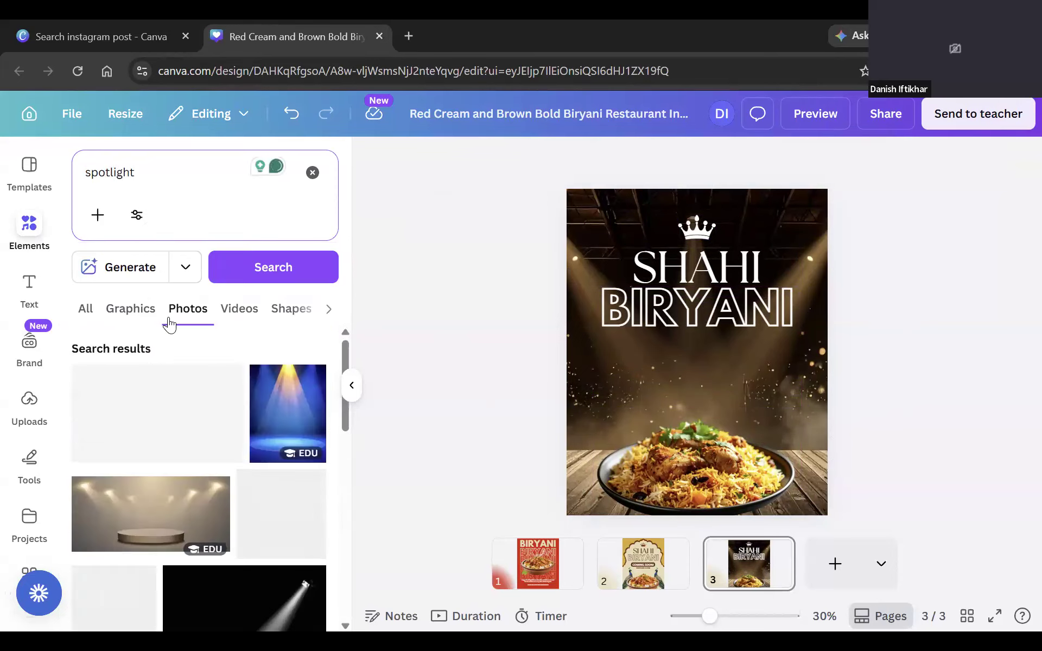
pyautogui.click(131, 314)
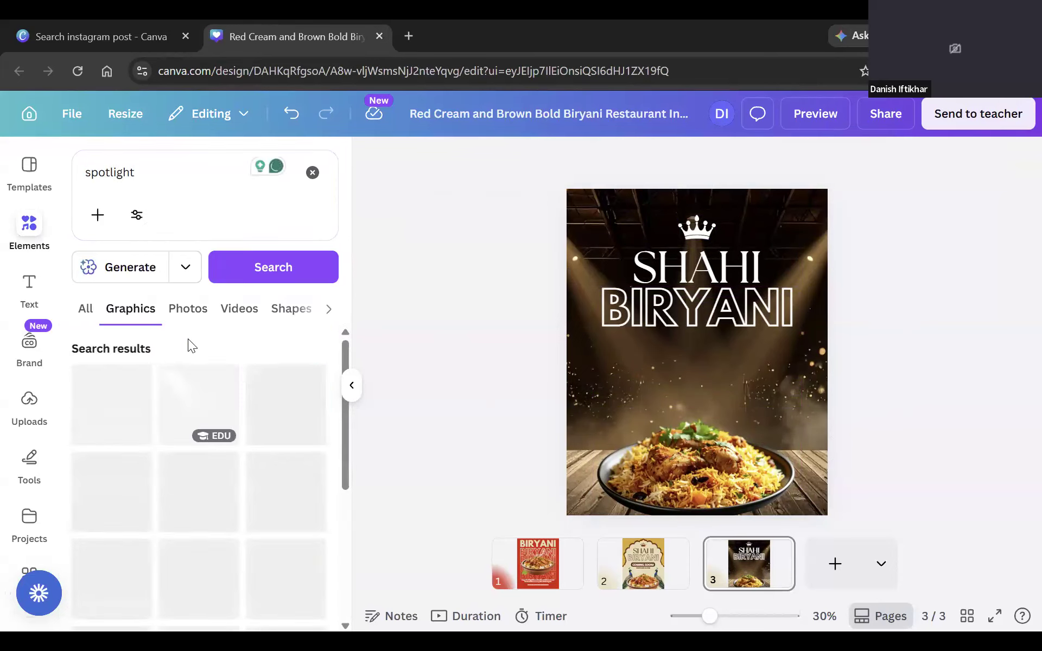
pyautogui.moveTo(139, 387)
pyautogui.scroll(-3, 156, 403)
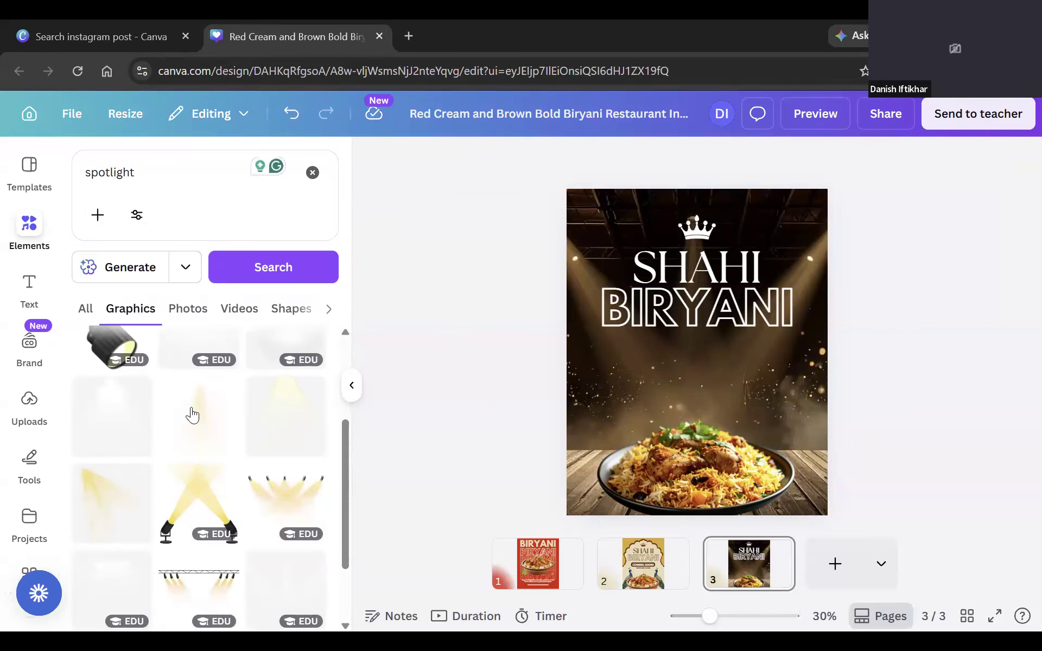
# Try two spotlight graphics on the third page, rotating the first toward the dish from the right edge, and remove both.
pyautogui.click(198, 429)
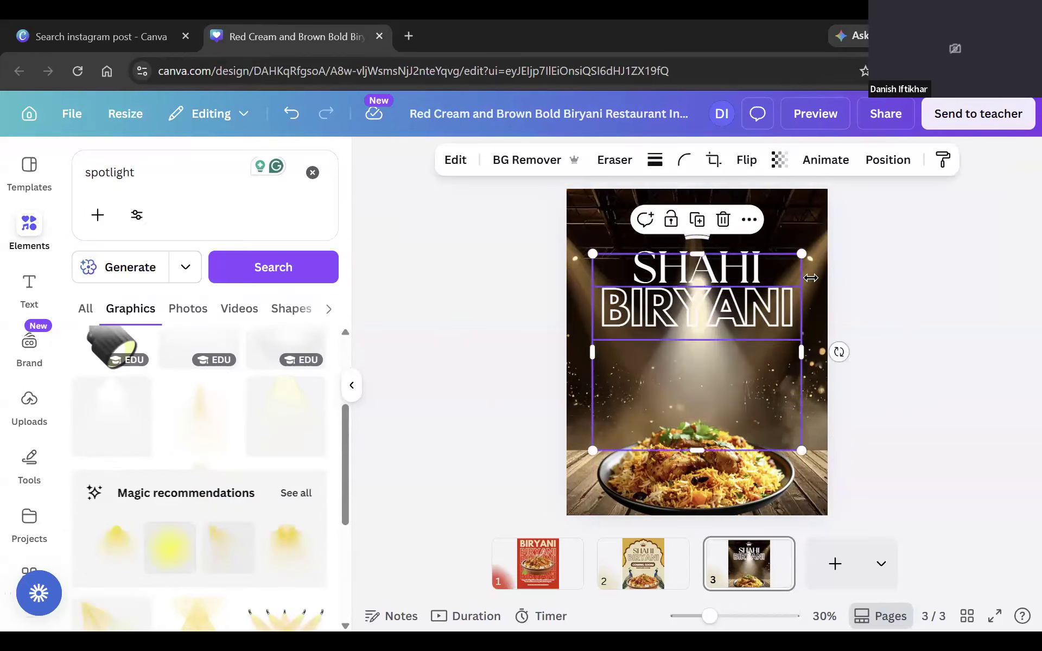
pyautogui.moveTo(839, 352); pyautogui.dragTo(688, 357)
pyautogui.moveTo(793, 407); pyautogui.dragTo(918, 464)
pyautogui.scroll(-3, 891, 361)
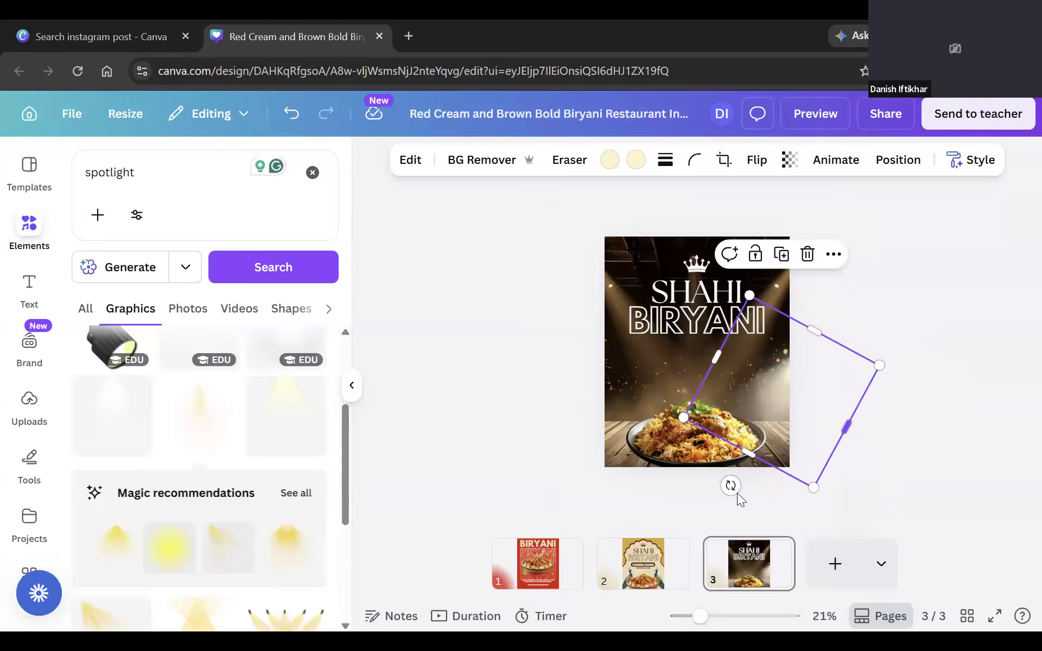
pyautogui.moveTo(728, 484); pyautogui.dragTo(846, 481)
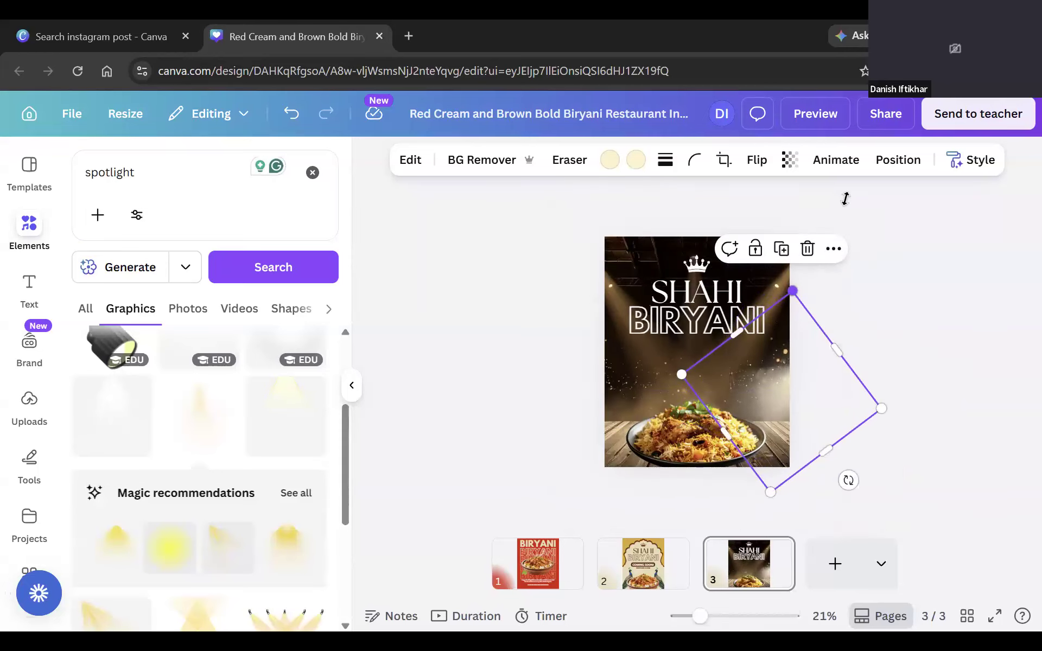
pyautogui.moveTo(845, 199); pyautogui.dragTo(808, 185)
pyautogui.moveTo(729, 405); pyautogui.dragTo(701, 456)
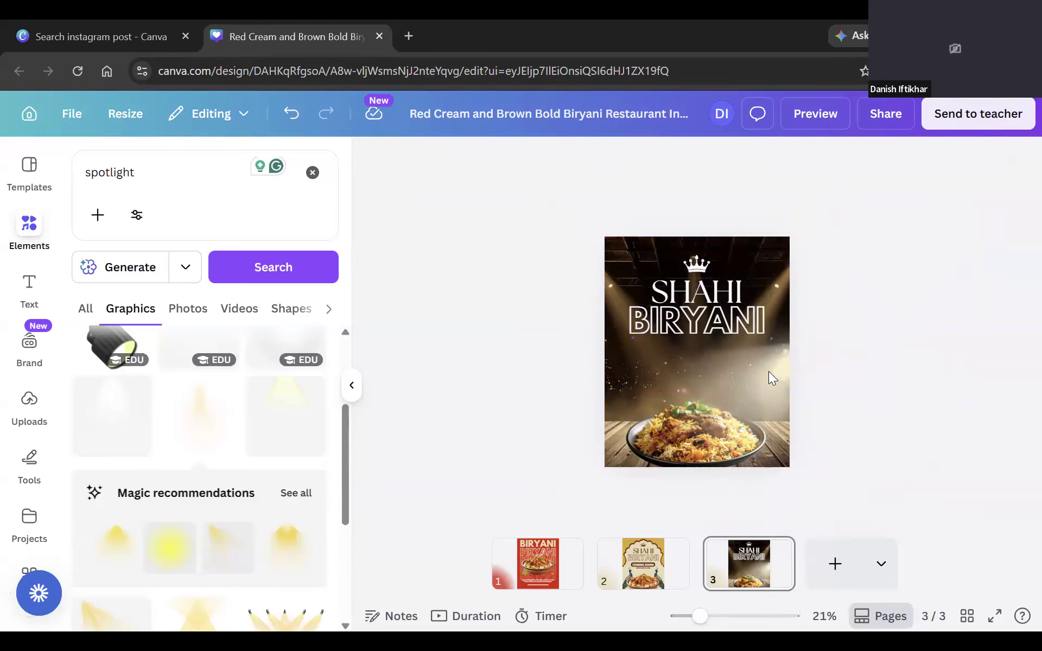
pyautogui.press('Delete')
pyautogui.click(267, 418)
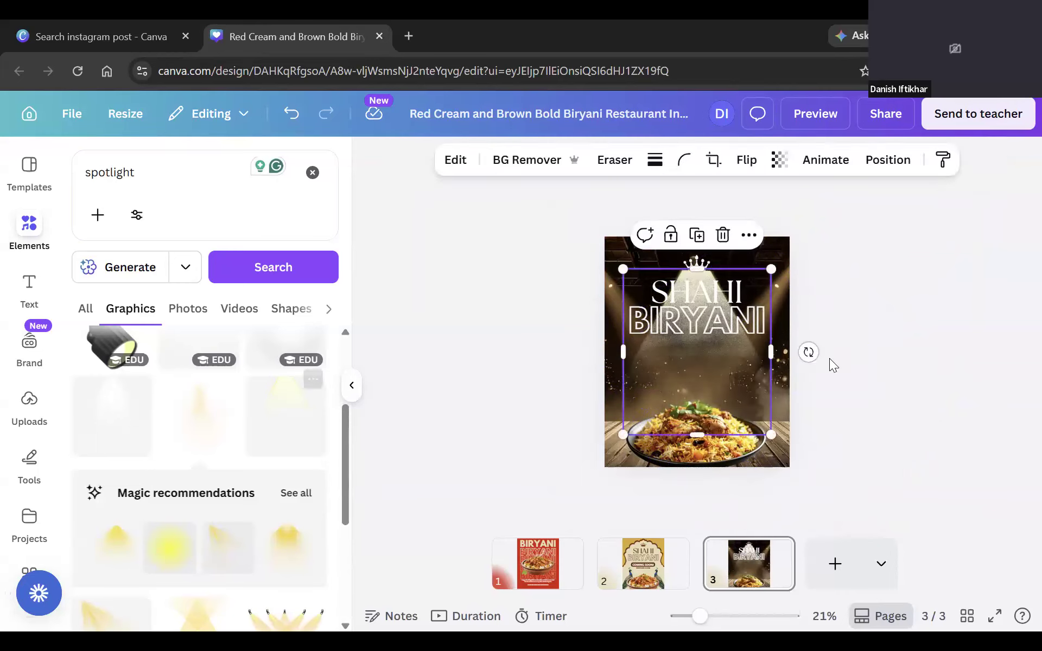
pyautogui.hotkey('ctrl', 'z')
# Add another spotlight graphic to the third page, rotate it and place it at the right edge shining toward the biryani.
pyautogui.scroll(-5, 201, 440)
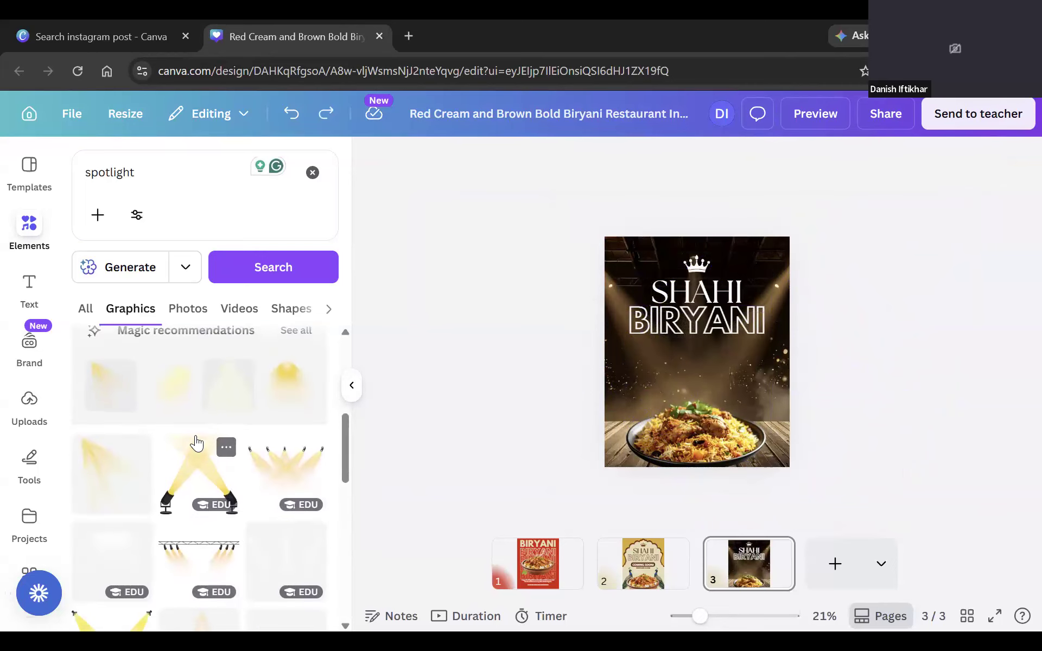
pyautogui.scroll(-2, 250, 483)
pyautogui.hotkey('ctrl', 'y')
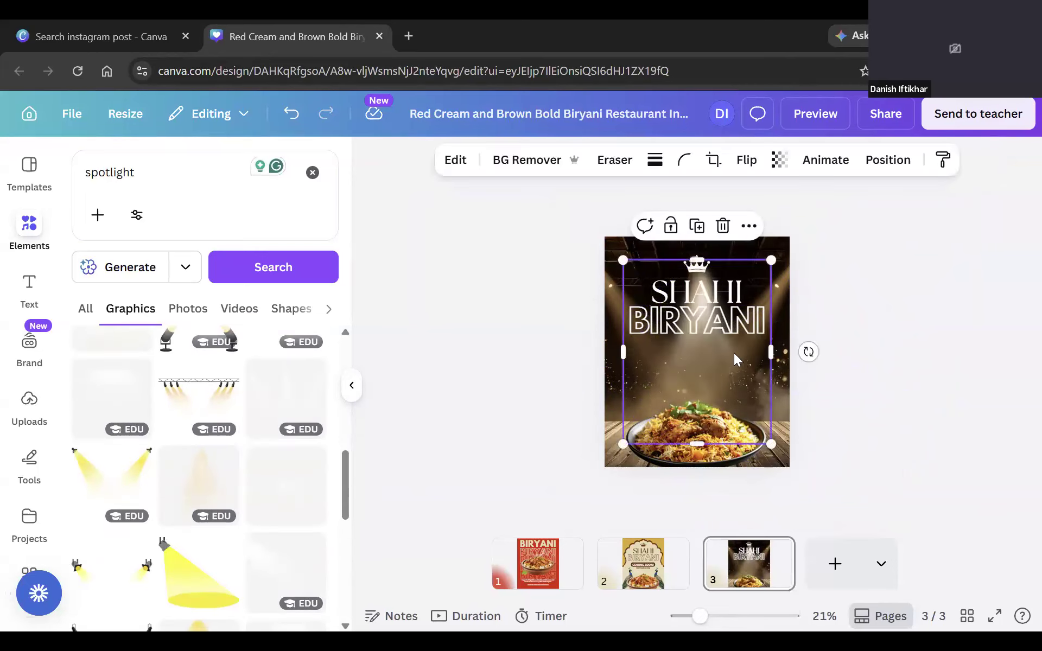
pyautogui.moveTo(793, 419); pyautogui.dragTo(814, 467)
pyautogui.moveTo(718, 396); pyautogui.dragTo(739, 406)
pyautogui.moveTo(735, 412); pyautogui.dragTo(733, 414)
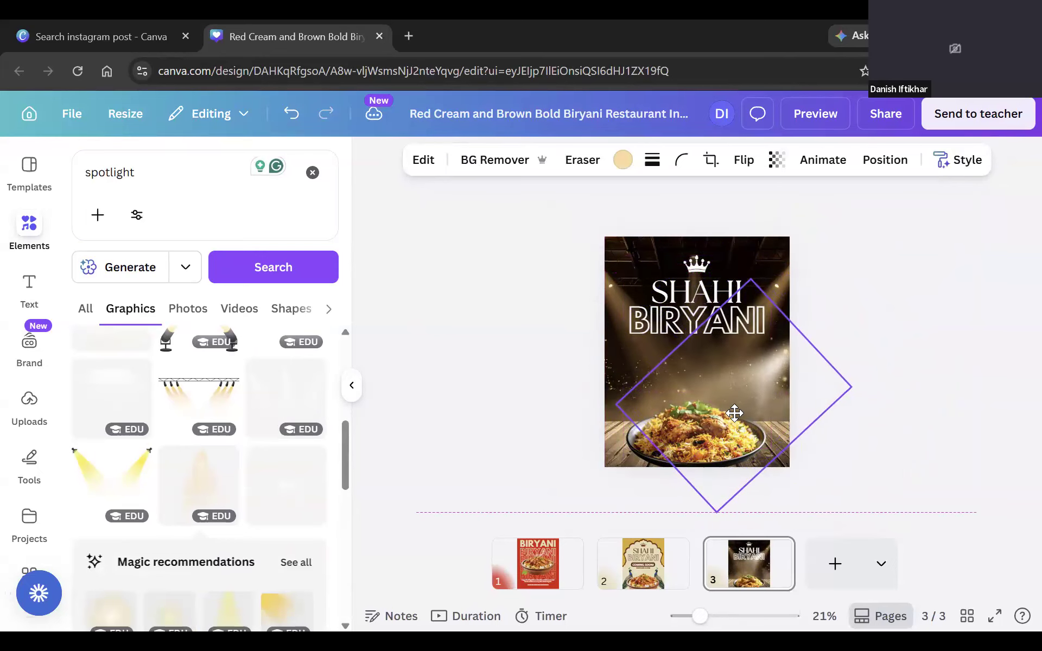
pyautogui.click(881, 326)
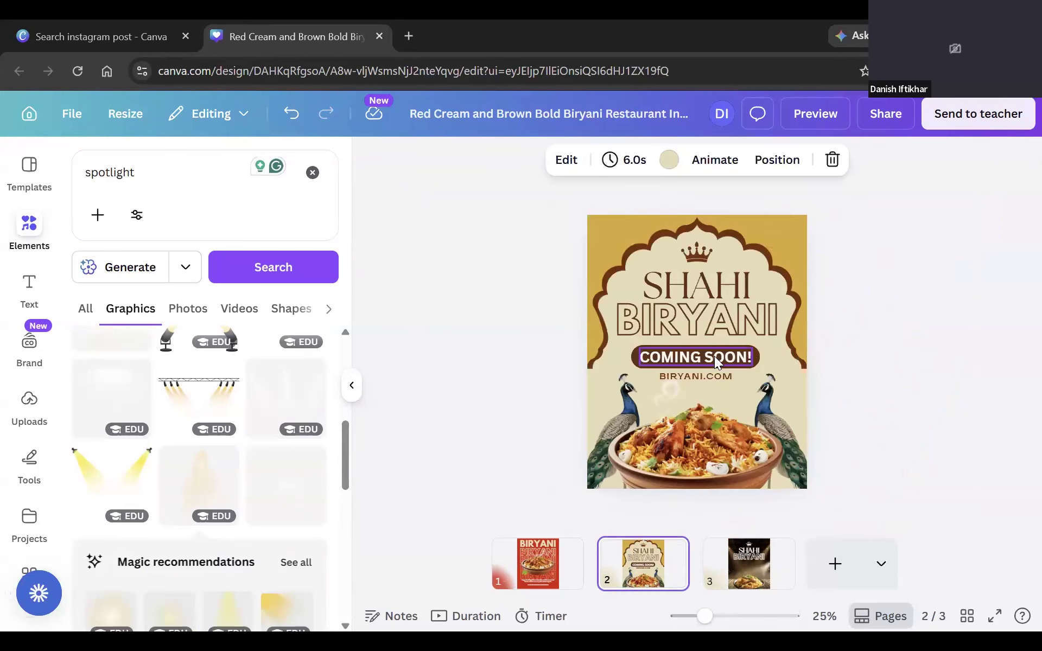
# Copy the COMING SOON! label, its rounded bar and BIRYANI.COM from the second page and place them below the third page's heading.
pyautogui.scroll(5, 714, 356)
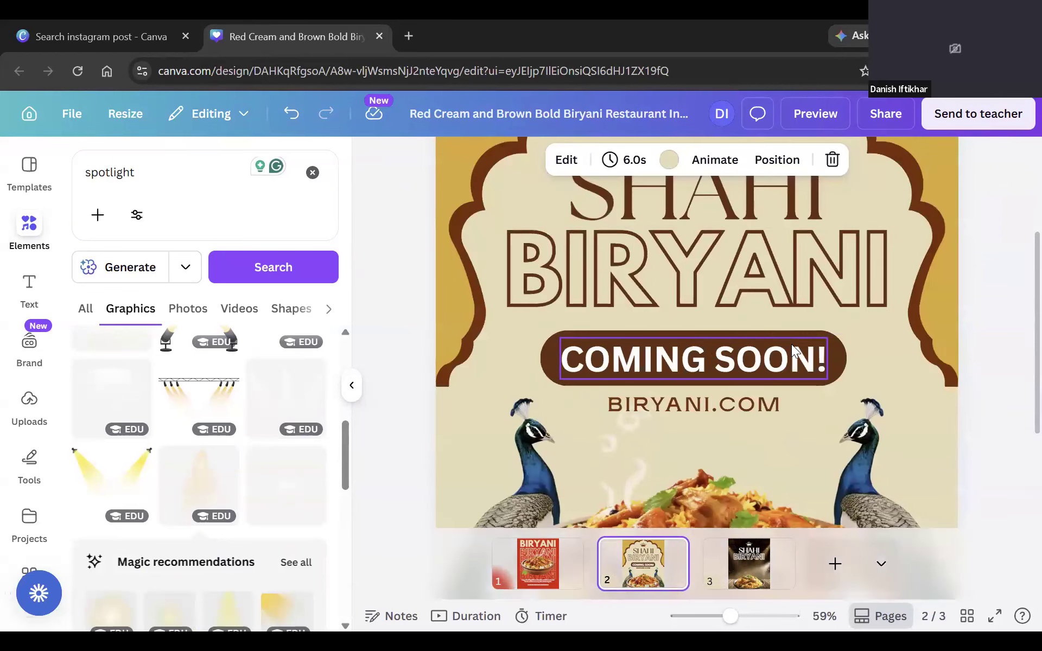
pyautogui.click(793, 345)
pyautogui.keyDown('shift'); pyautogui.click(841, 359); pyautogui.keyUp('shift')
pyautogui.keyDown('shift'); pyautogui.click(771, 413); pyautogui.keyUp('shift')
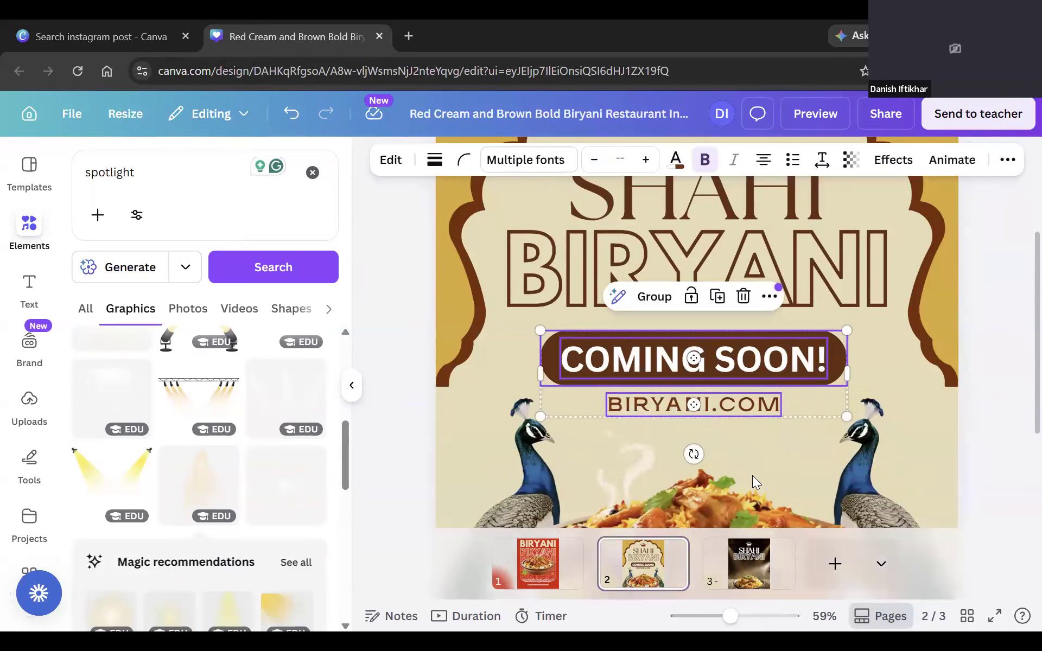
pyautogui.click(749, 565)
pyautogui.hotkey('ctrl', 'v')
pyautogui.moveTo(821, 358); pyautogui.dragTo(820, 351)
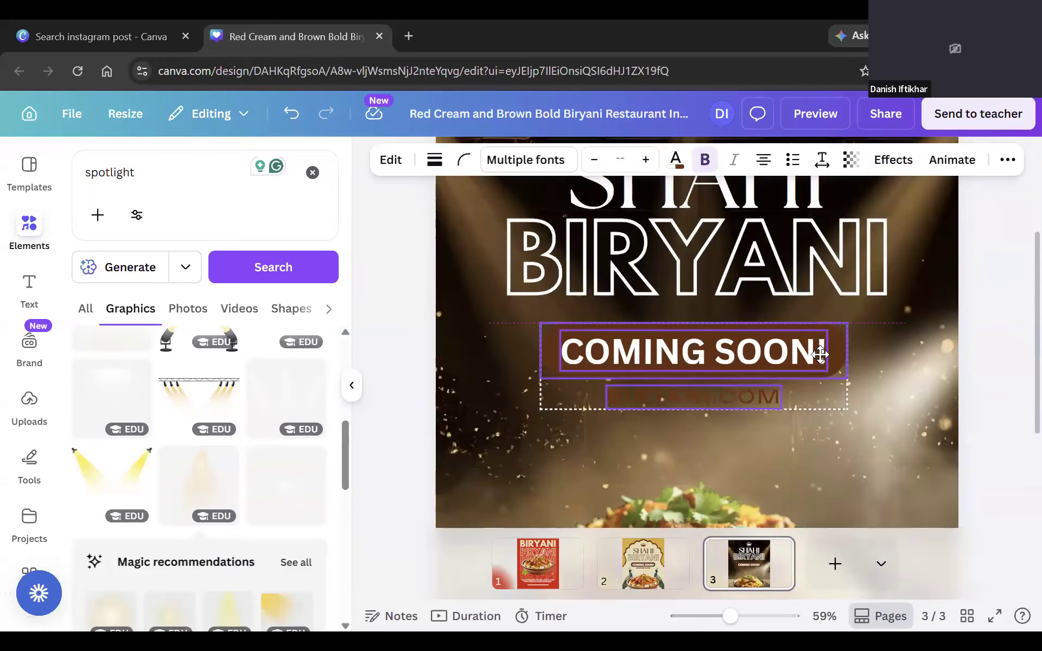
# Recolour the rounded bar white and the COMING SOON! text dark brown on the third page.
pyautogui.click(555, 332)
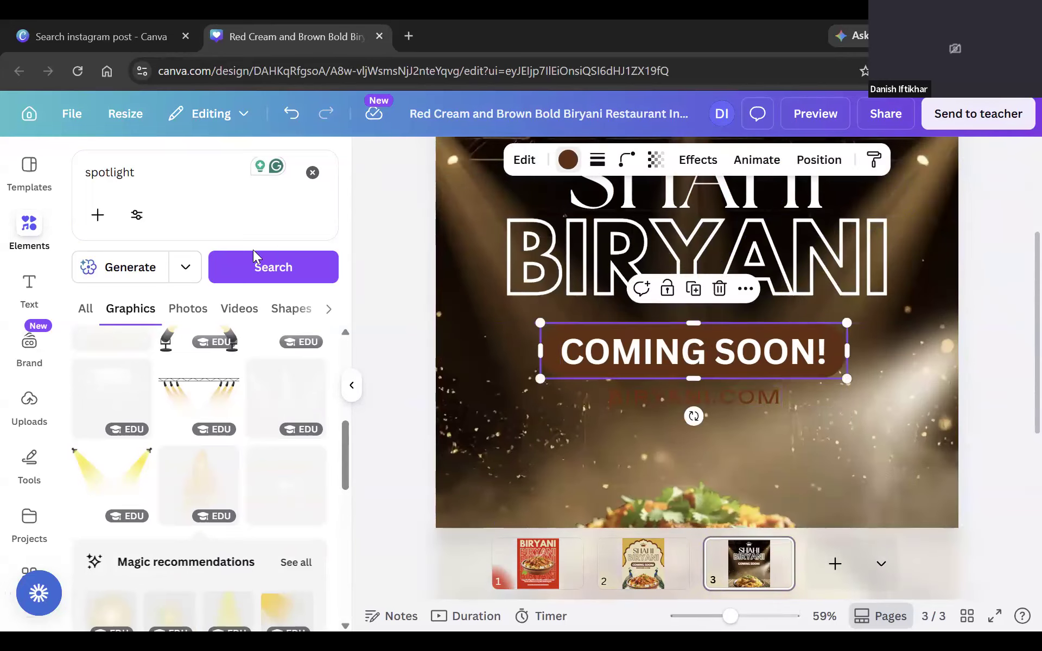
pyautogui.click(568, 159)
pyautogui.click(237, 338)
pyautogui.click(620, 358)
pyautogui.click(561, 162)
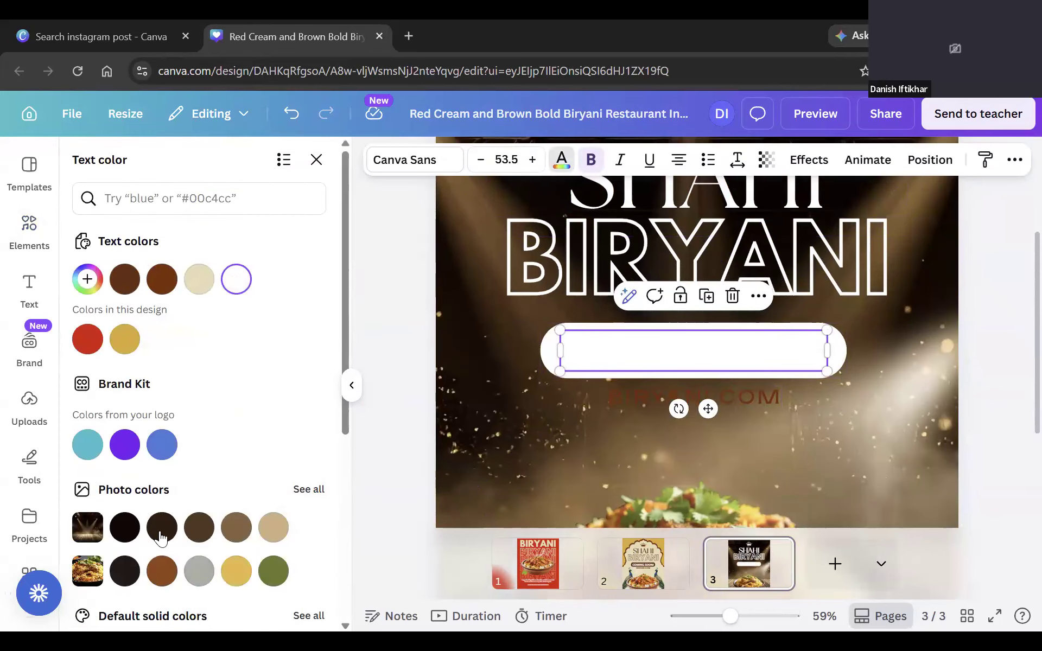
pyautogui.click(161, 535)
# Change the BIRYANI.COM text on the third page to the design's cream colour.
pyautogui.click(685, 398)
pyautogui.click(563, 167)
pyautogui.click(562, 167)
pyautogui.click(199, 279)
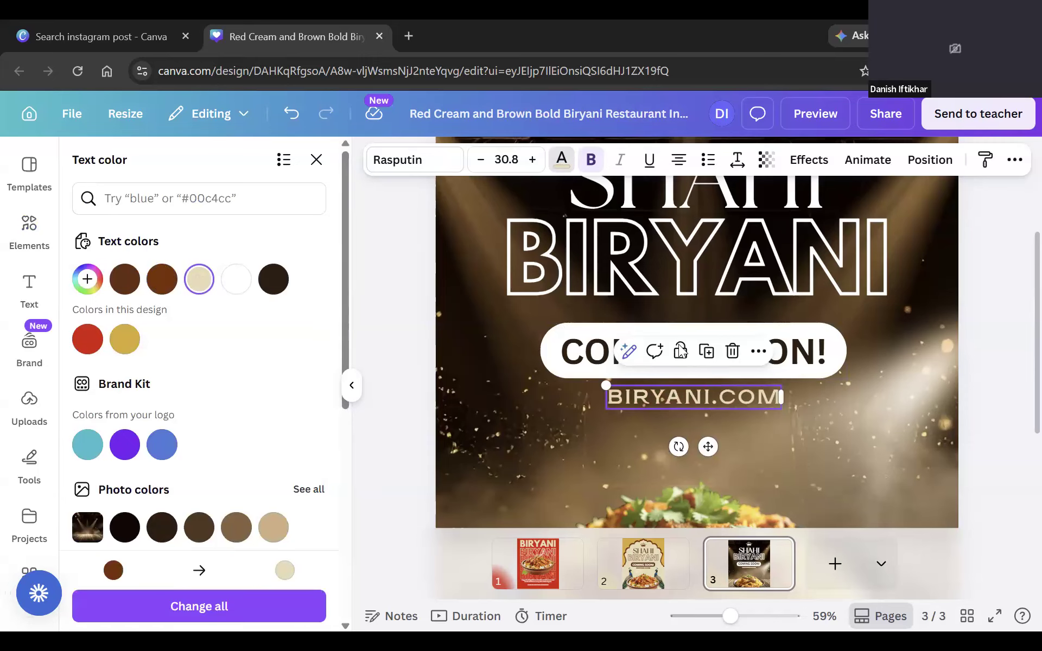
pyautogui.scroll(-5, 386, 316)
pyautogui.click(453, 351)
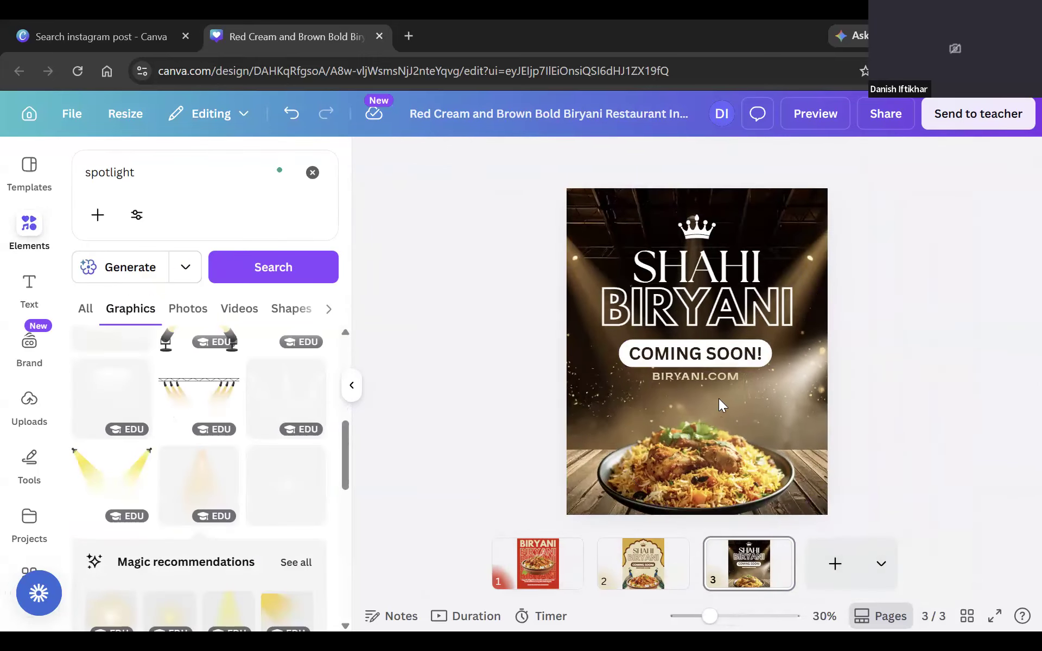
# Copy the steam graphic from the second page to the third, move it down onto the biryani and shrink it slightly.
pyautogui.click(736, 376)
pyautogui.click(901, 359)
pyautogui.click(659, 578)
pyautogui.click(664, 402)
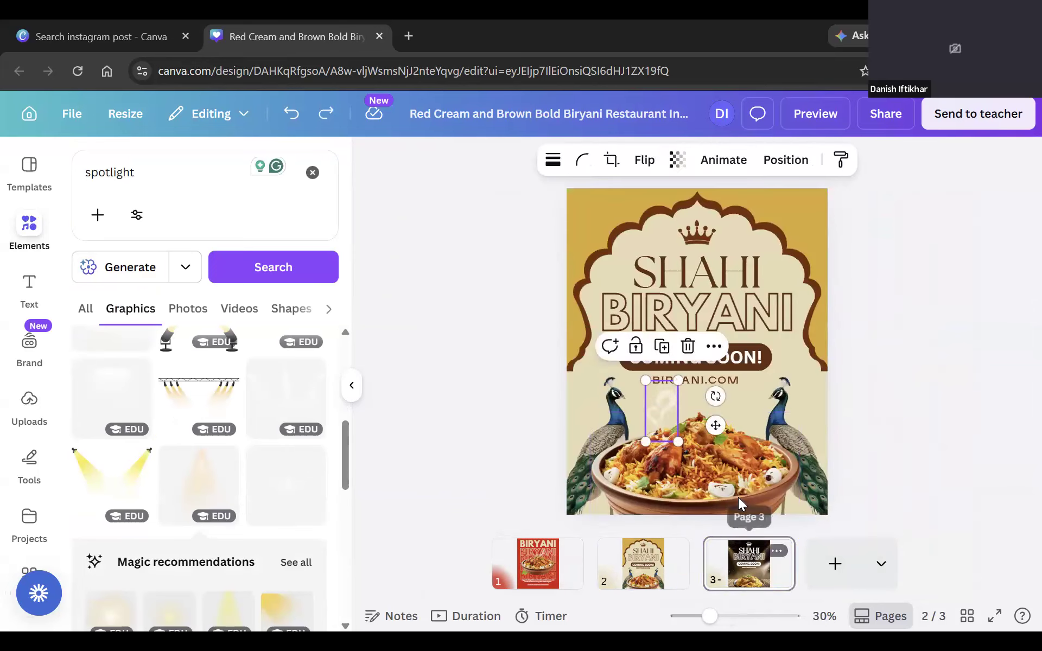
pyautogui.click(749, 564)
pyautogui.click(987, 289)
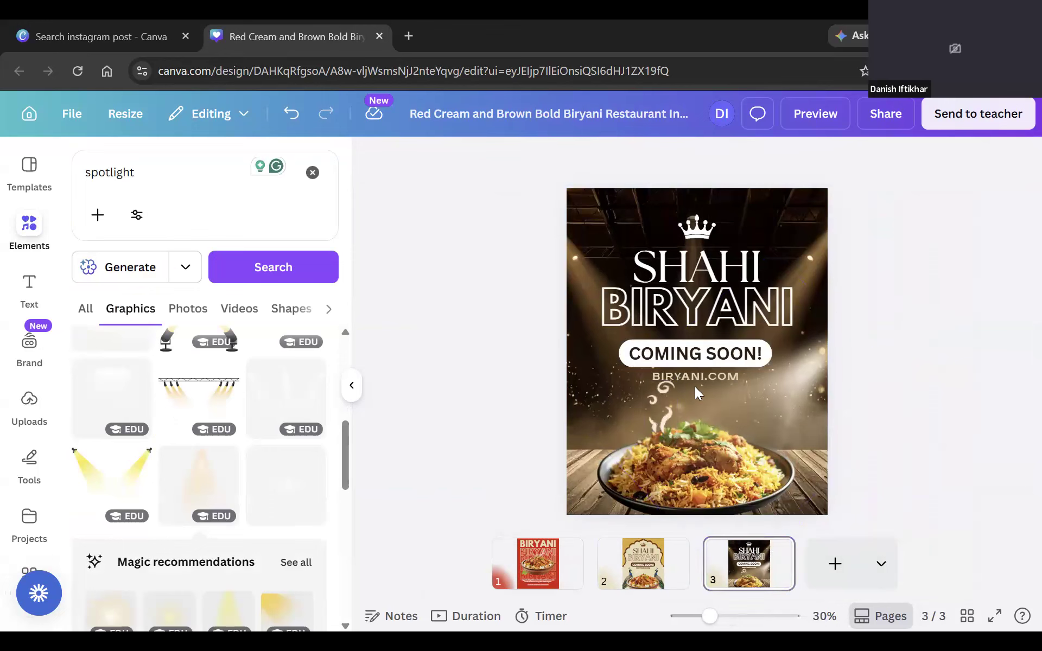
pyautogui.click(672, 405)
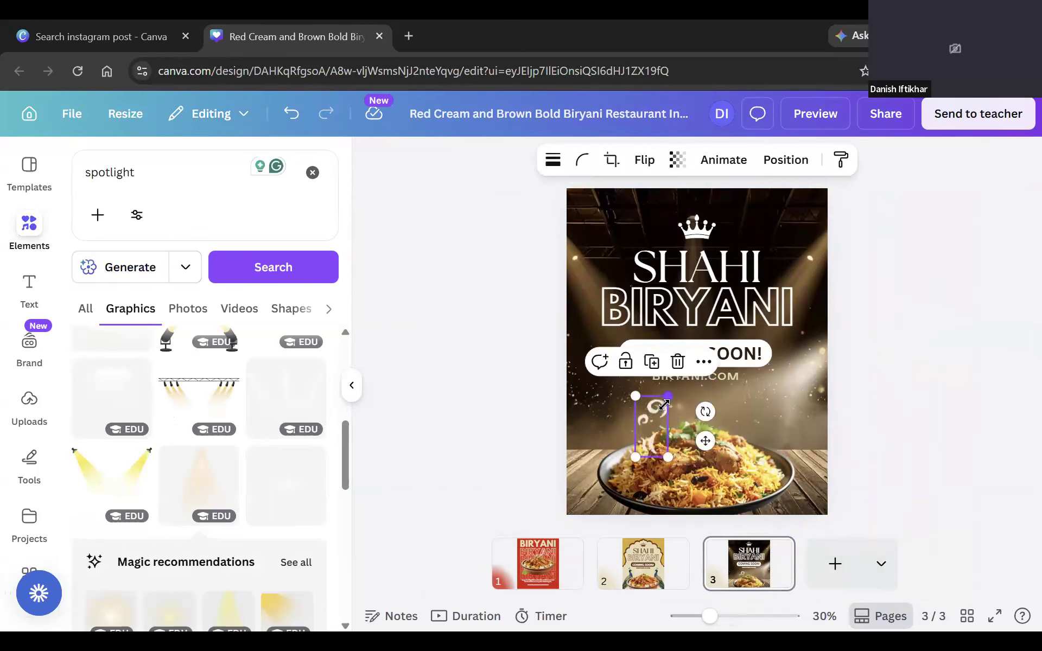
pyautogui.moveTo(665, 404); pyautogui.dragTo(660, 411)
pyautogui.click(544, 407)
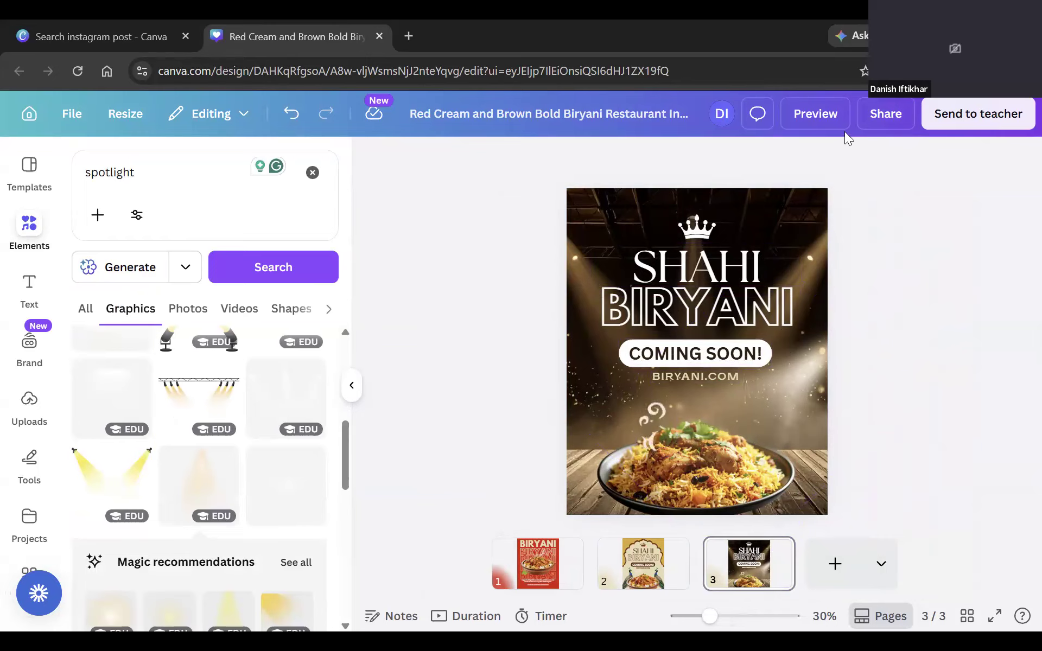
# Show the download settings with PNG as the file type for all pages, close them and return to the second page.
pyautogui.click(868, 115)
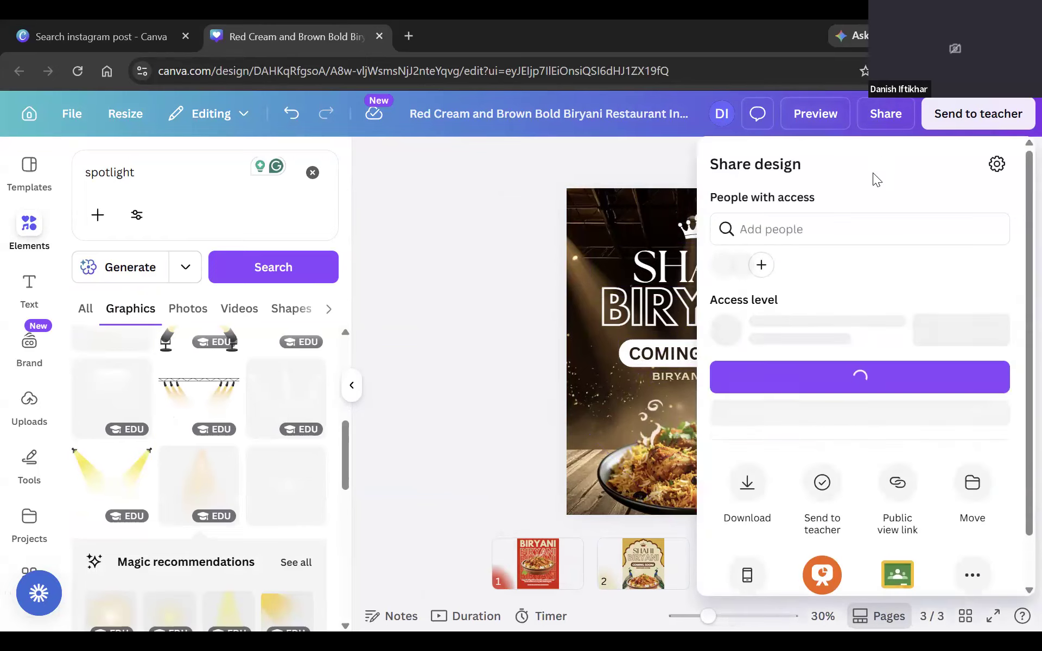
pyautogui.click(750, 495)
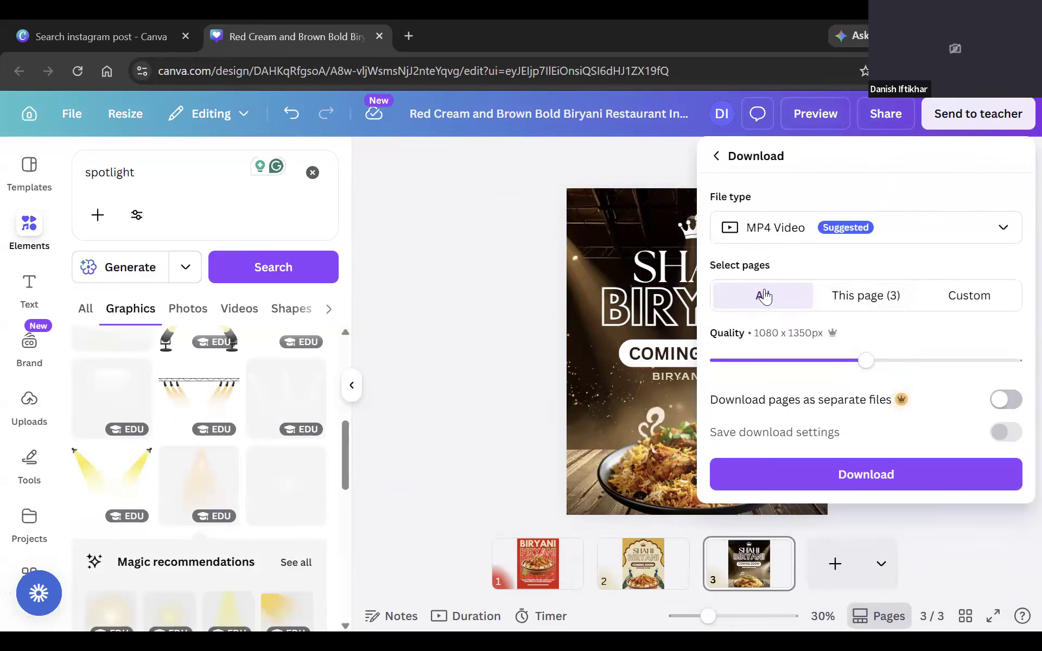
pyautogui.click(818, 237)
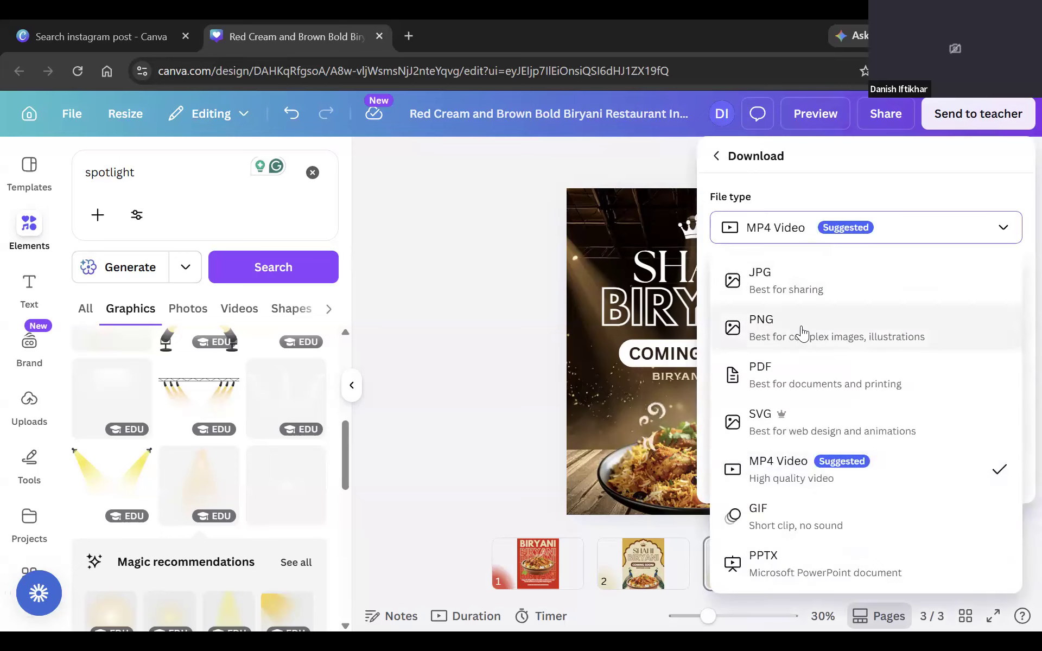
pyautogui.click(825, 330)
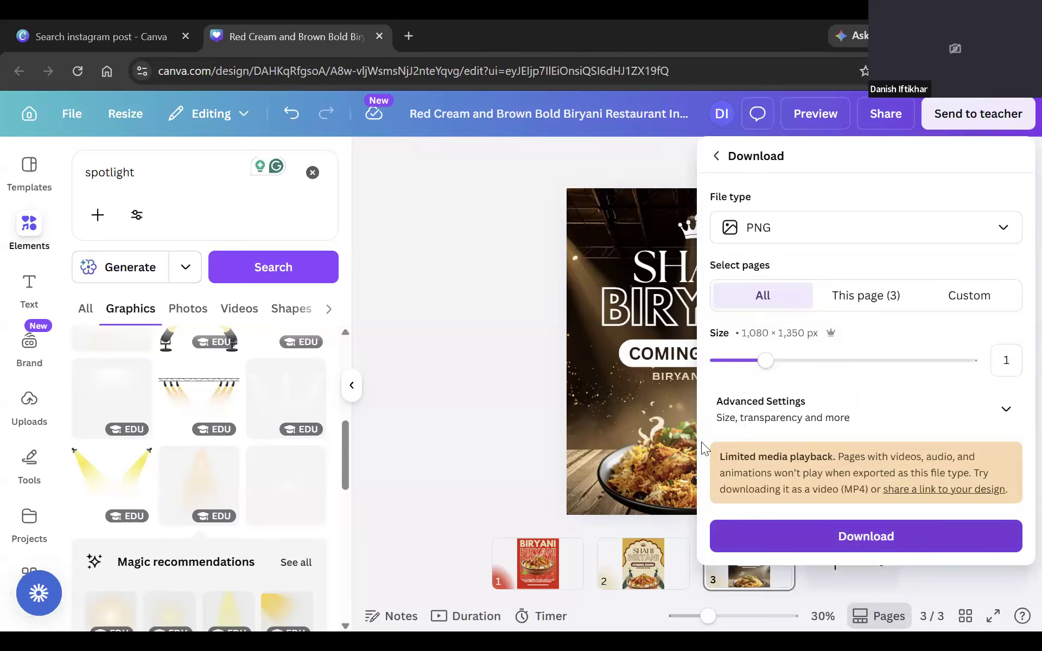
pyautogui.click(504, 362)
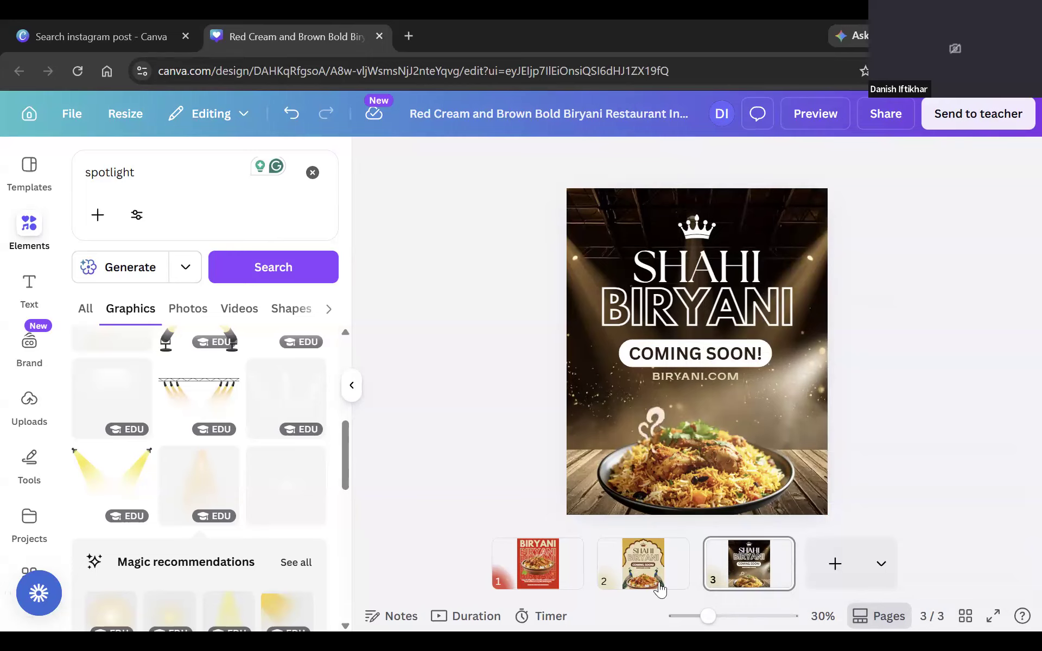
pyautogui.click(638, 573)
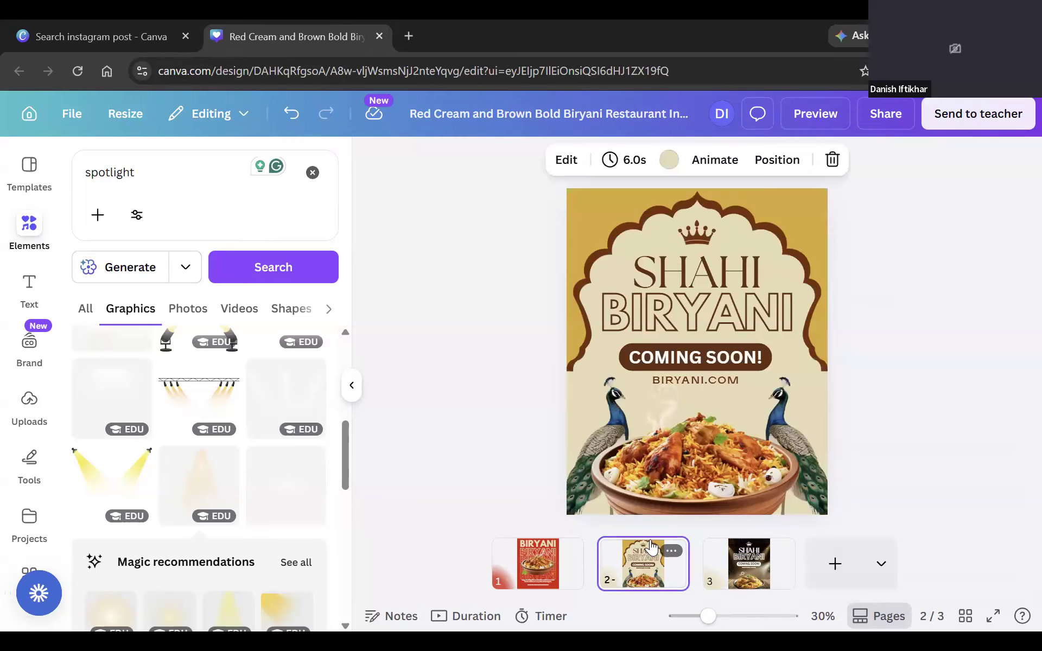